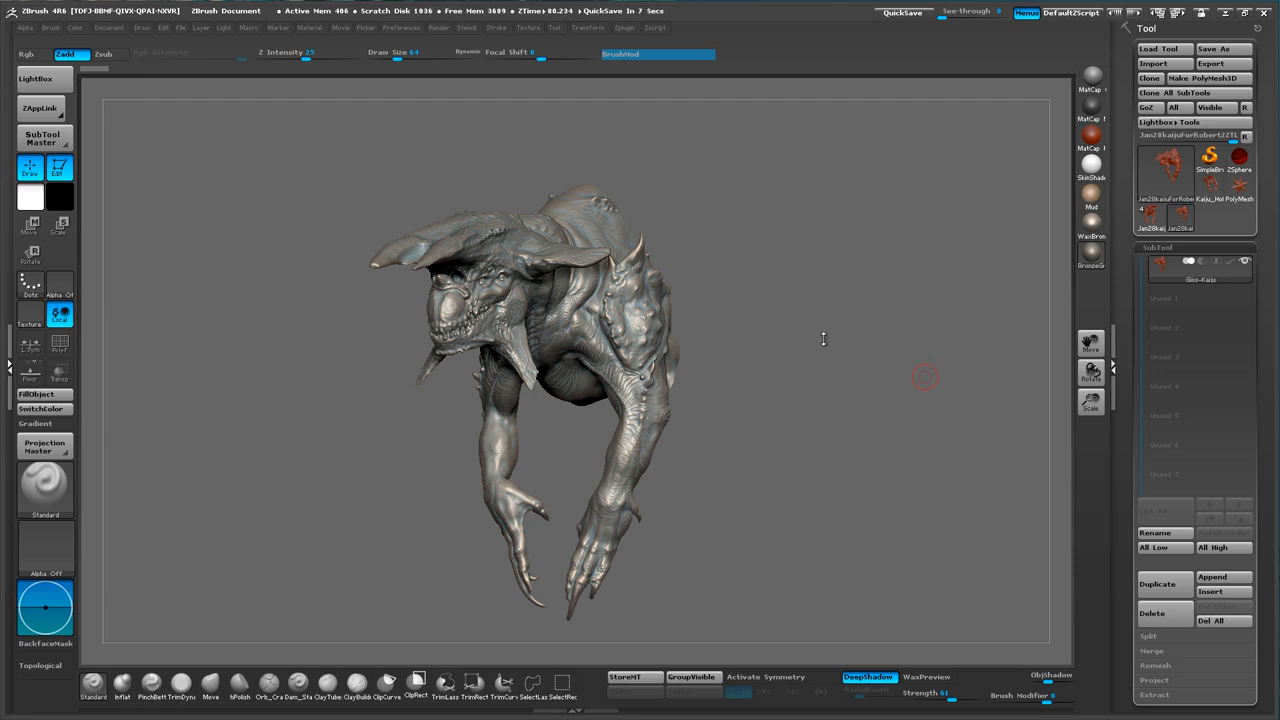
- Switch to PreForm and examine the solid kaiju model from below and from the sides
{"action": "left_click_drag", "start_coordinate": [789, 334], "coordinate": [367, 372]}
{"action": "left_click_drag", "start_coordinate": [777, 370], "coordinate": [805, 385]}
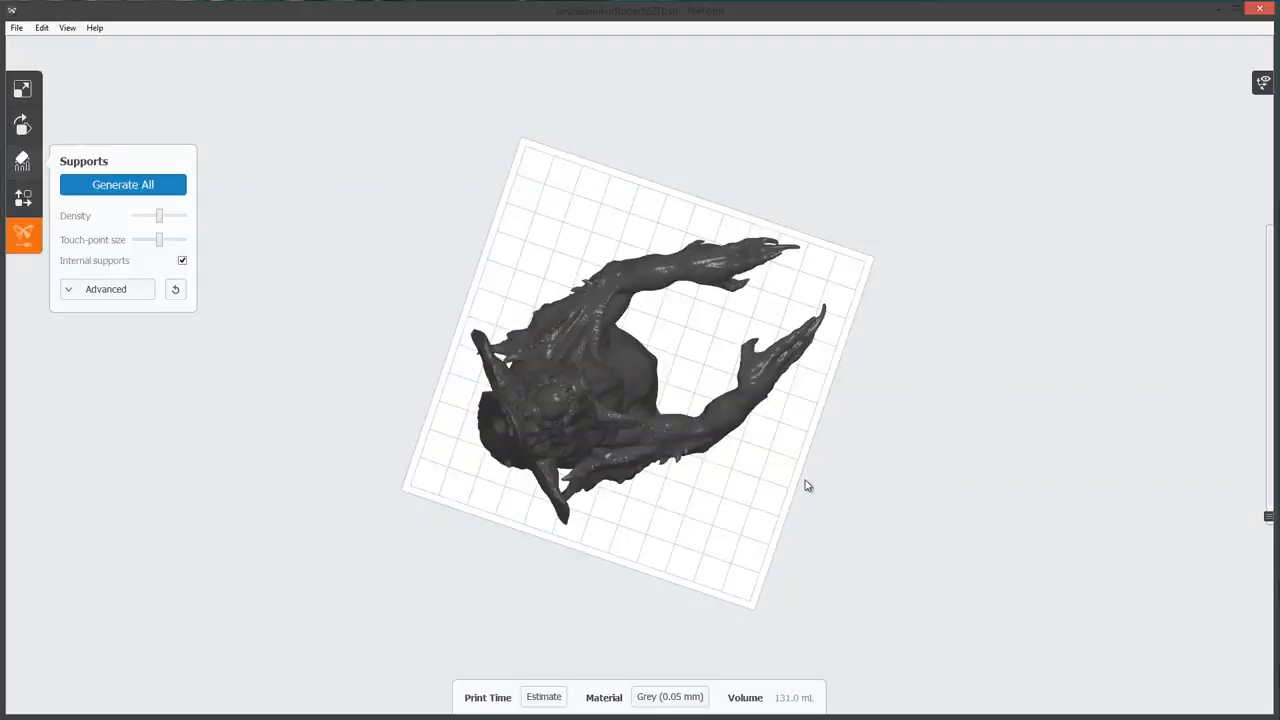
{"action": "right_click_drag", "start_coordinate": [808, 486], "coordinate": [600, 300]}
{"action": "scroll", "coordinate": [383, 287], "scroll_direction": "up", "scroll_amount": 6}
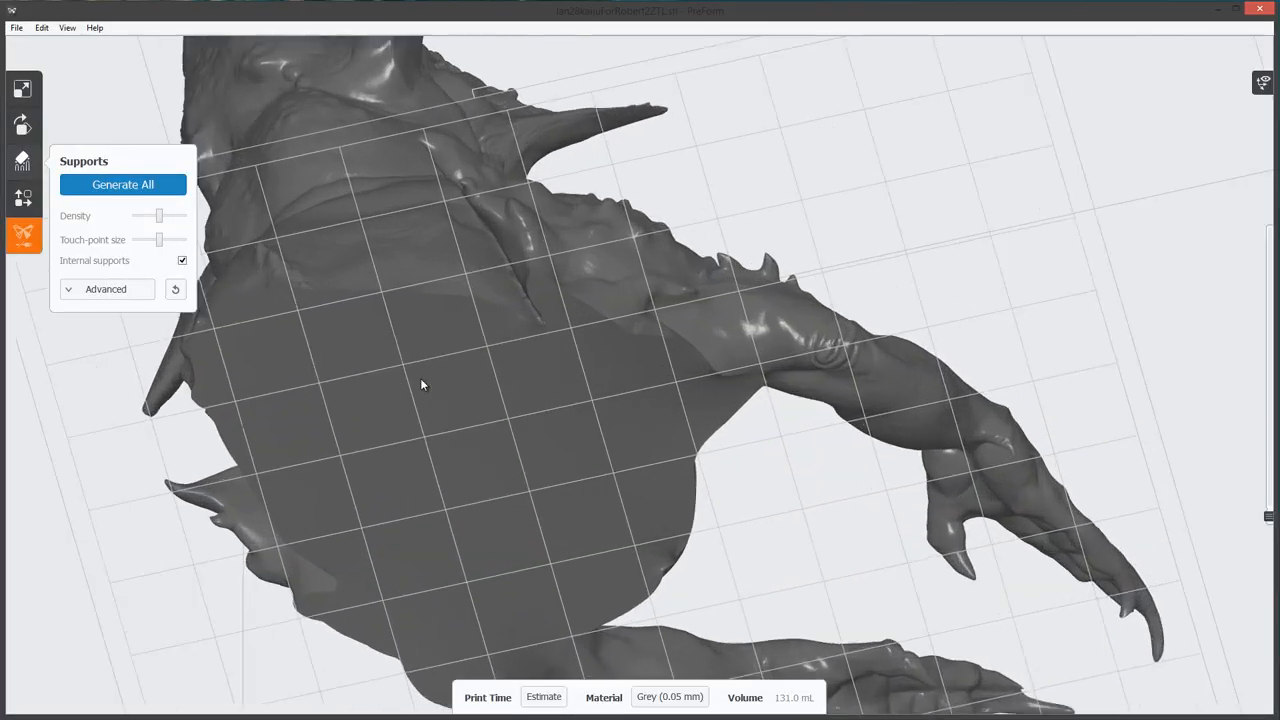
{"action": "right_click_drag", "start_coordinate": [484, 408], "coordinate": [556, 426]}
{"action": "scroll", "coordinate": [556, 426], "scroll_direction": "down", "scroll_amount": 6}
{"action": "right_click_drag", "start_coordinate": [534, 360], "coordinate": [647, 605]}
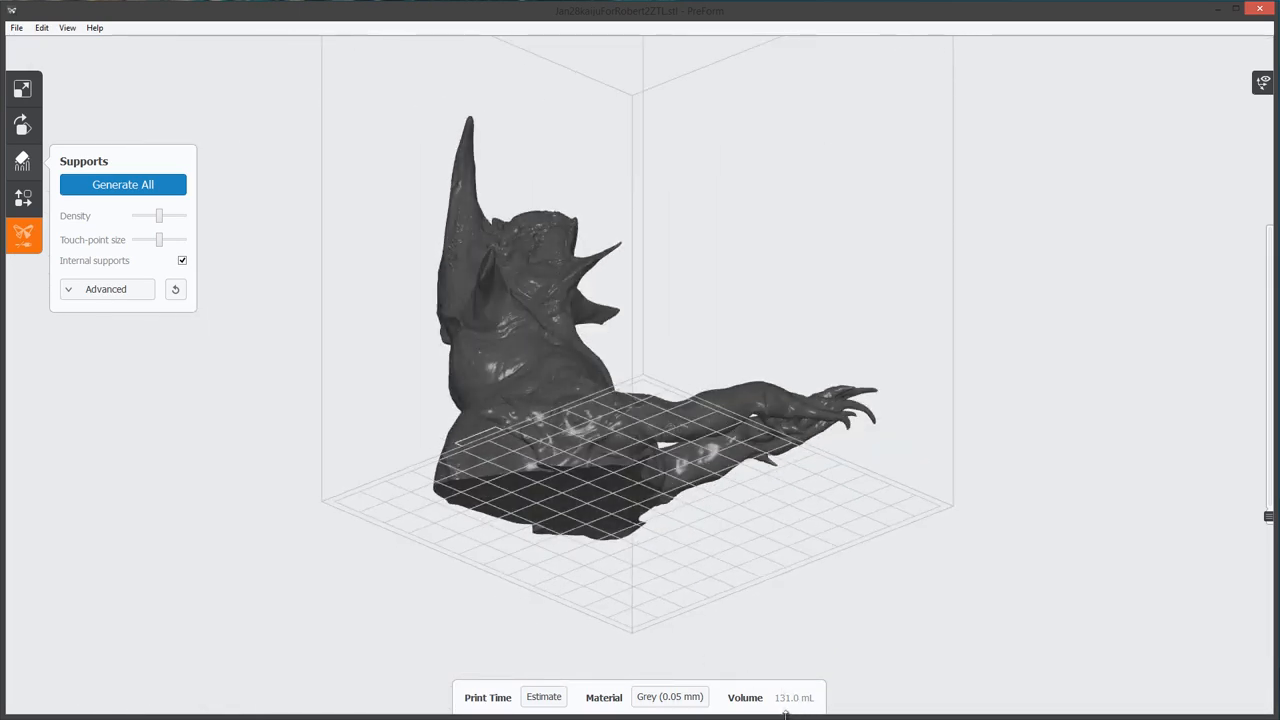
{"action": "right_click_drag", "start_coordinate": [644, 480], "coordinate": [522, 535]}
{"action": "right_click_drag", "start_coordinate": [539, 484], "coordinate": [502, 315]}
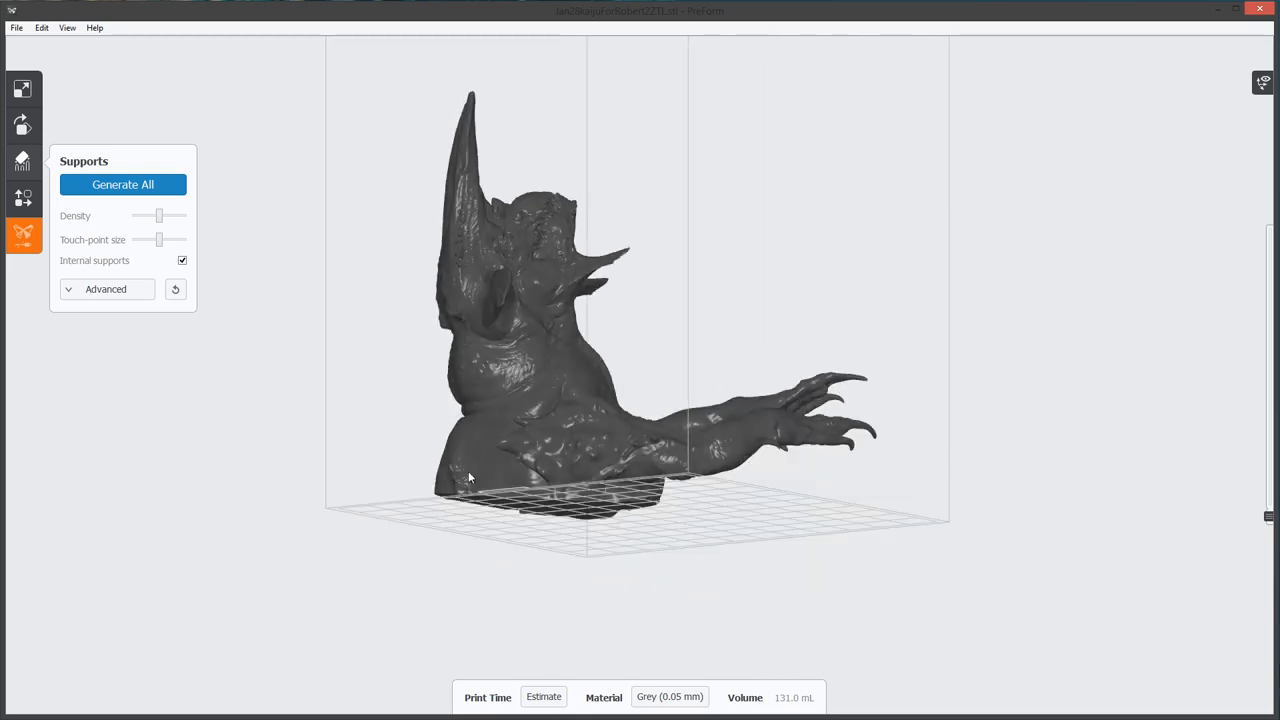
{"action": "right_click_drag", "start_coordinate": [575, 256], "coordinate": [1143, 101]}
{"action": "left_click", "coordinate": [1217, 10]}
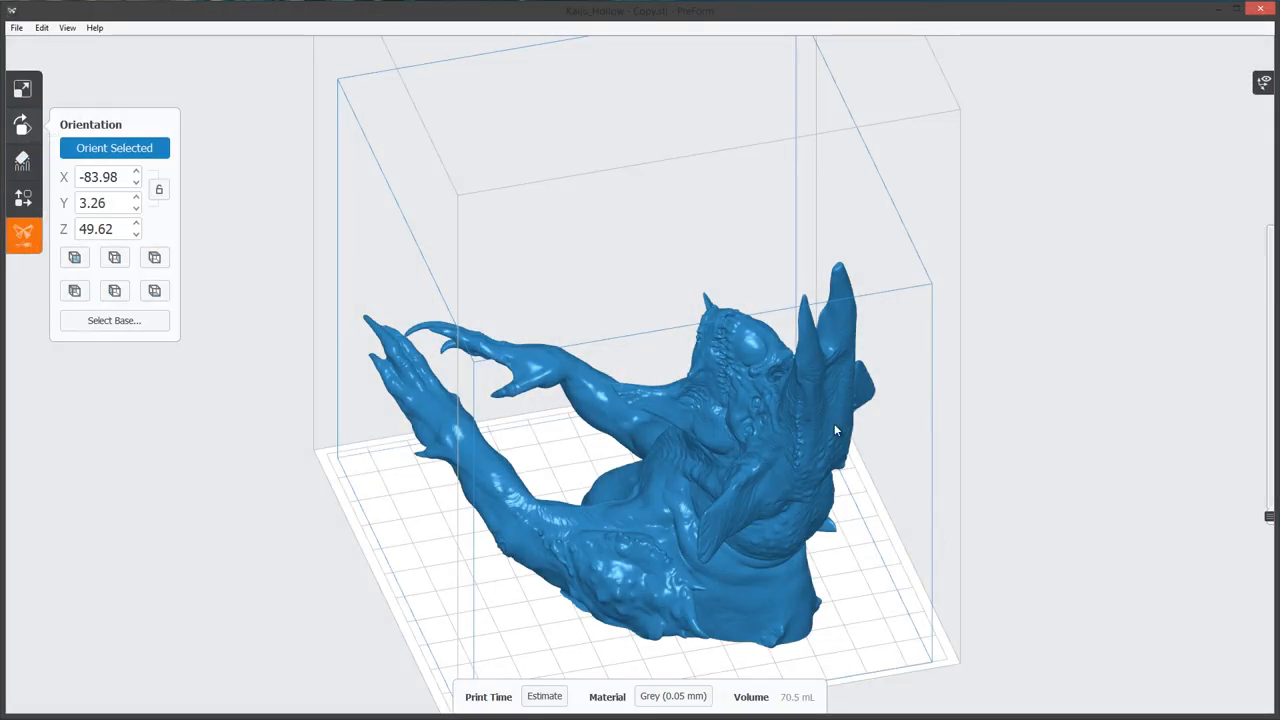
- Examine the hollow kaiju model's underside, wall thickness and interior cavity in the other PreForm window
{"action": "right_click_drag", "start_coordinate": [835, 430], "coordinate": [581, 438]}
{"action": "scroll", "coordinate": [592, 420], "scroll_direction": "down", "scroll_amount": 3}
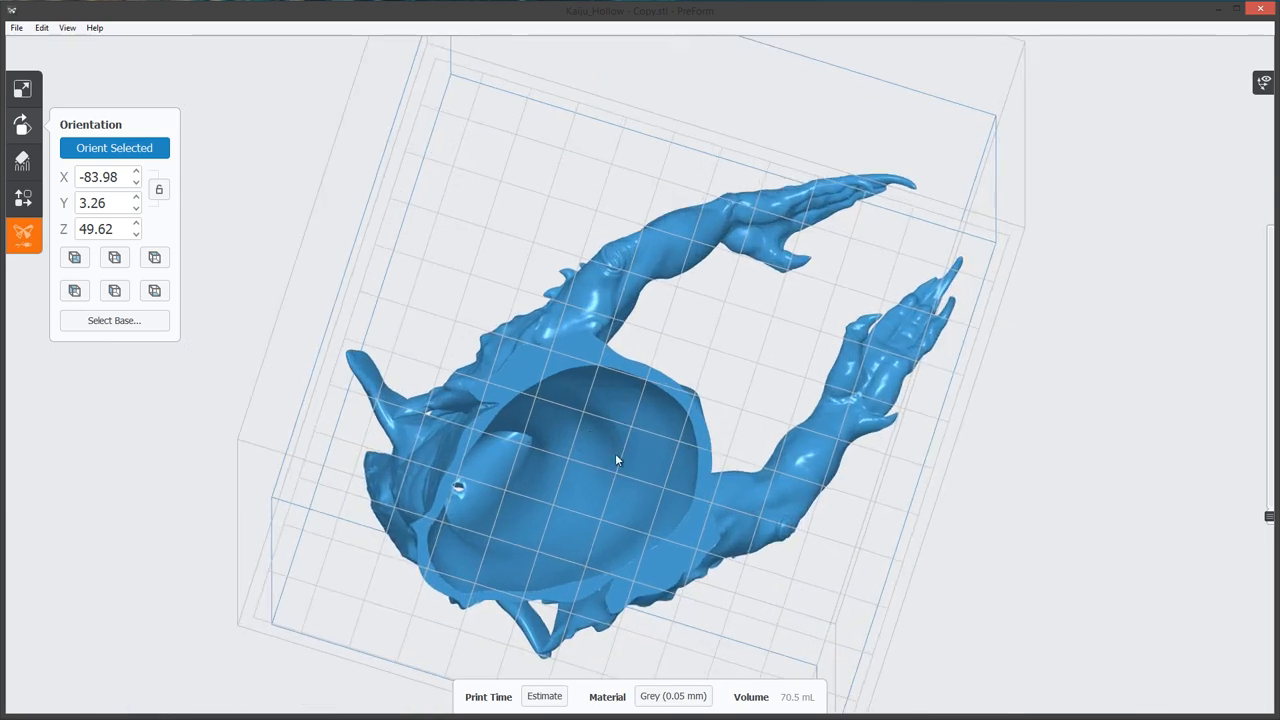
{"action": "right_click_drag", "start_coordinate": [622, 382], "coordinate": [612, 517]}
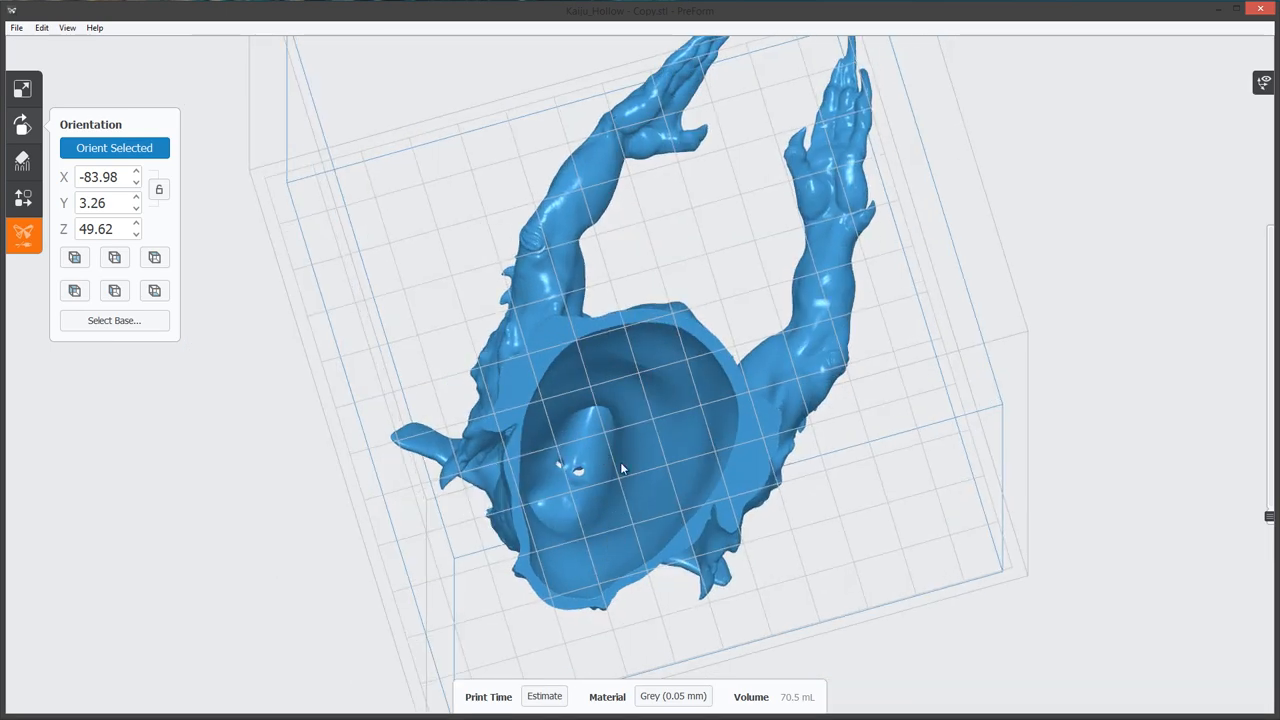
{"action": "right_click_drag", "start_coordinate": [587, 463], "coordinate": [734, 384]}
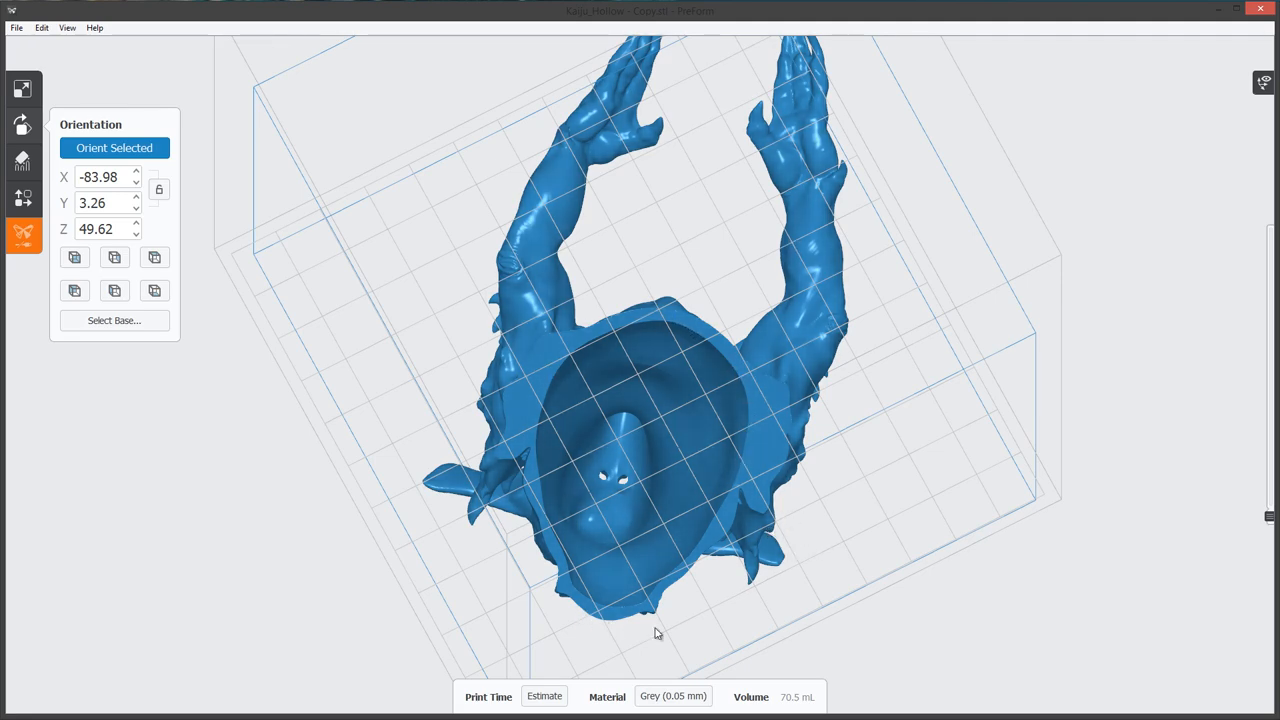
{"action": "right_click_drag", "start_coordinate": [589, 438], "coordinate": [601, 333]}
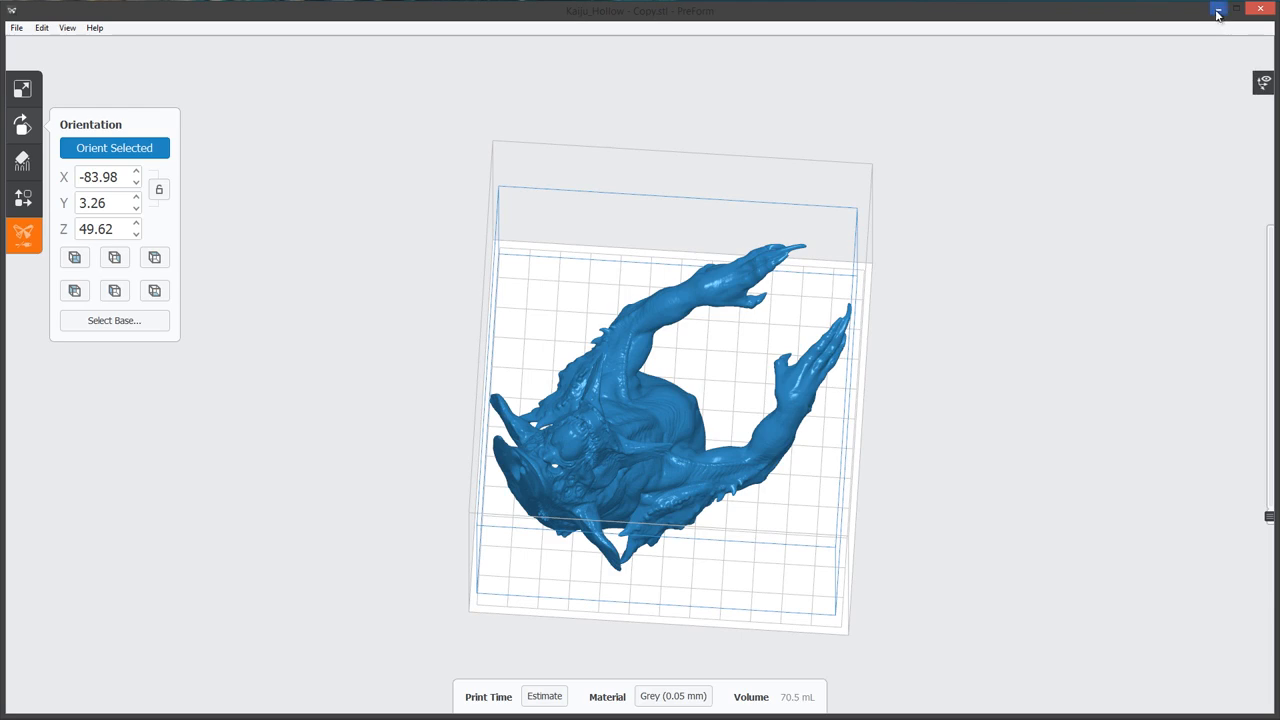
- Switch back to ZBrush and examine the cut edge of the torso behind the shoulder and arm
{"action": "left_click", "coordinate": [1217, 9]}
{"action": "left_click_drag", "start_coordinate": [777, 360], "coordinate": [876, 532]}
{"action": "left_click", "coordinate": [867, 679]}
{"action": "left_click_drag", "start_coordinate": [850, 386], "coordinate": [724, 440], "text": "alt"}
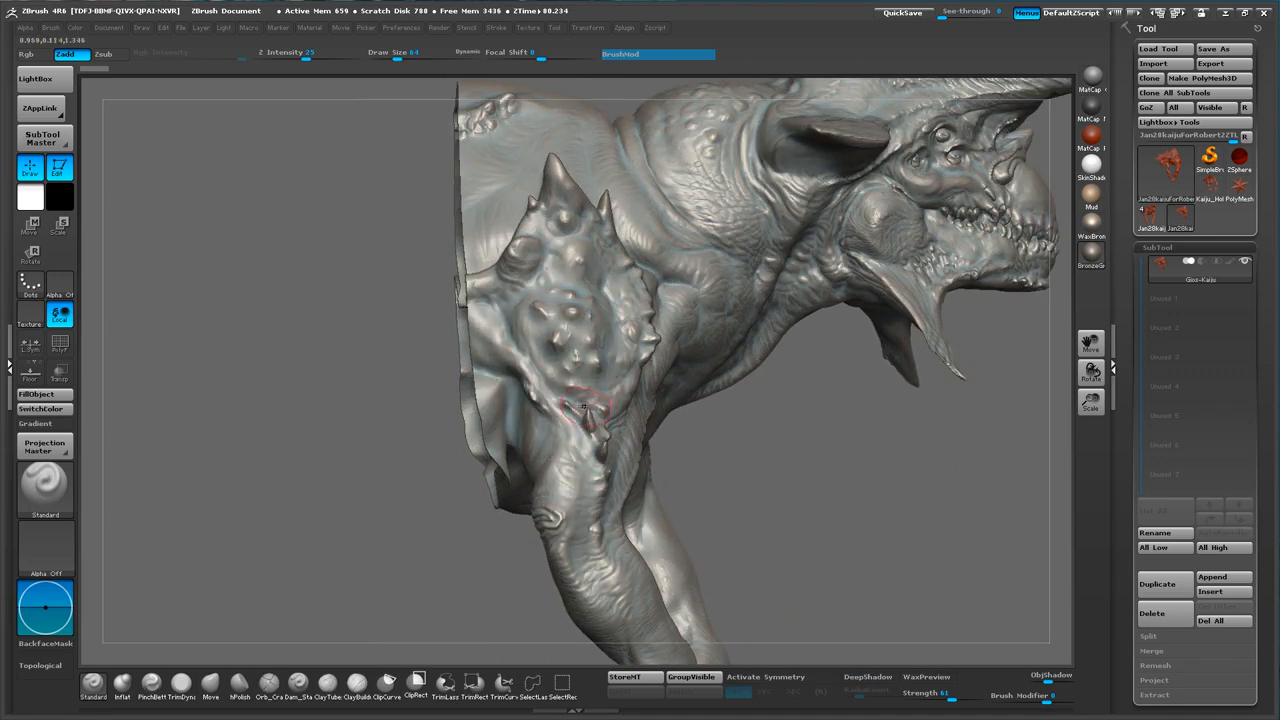
{"action": "right_click_drag", "start_coordinate": [588, 408], "coordinate": [560, 440], "text": "alt"}
{"action": "right_click", "coordinate": [525, 480]}
{"action": "right_click_drag", "start_coordinate": [525, 480], "coordinate": [610, 281], "text": "alt"}
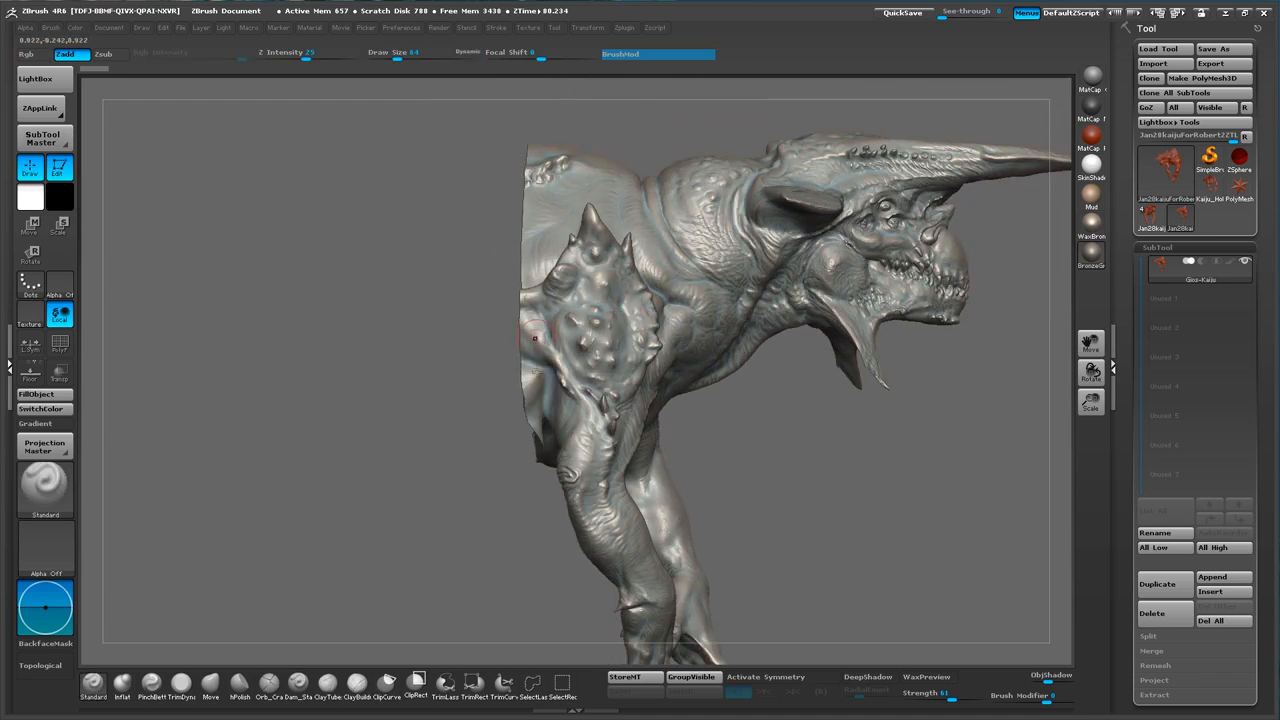
{"action": "left_click_drag", "start_coordinate": [495, 360], "coordinate": [538, 225]}
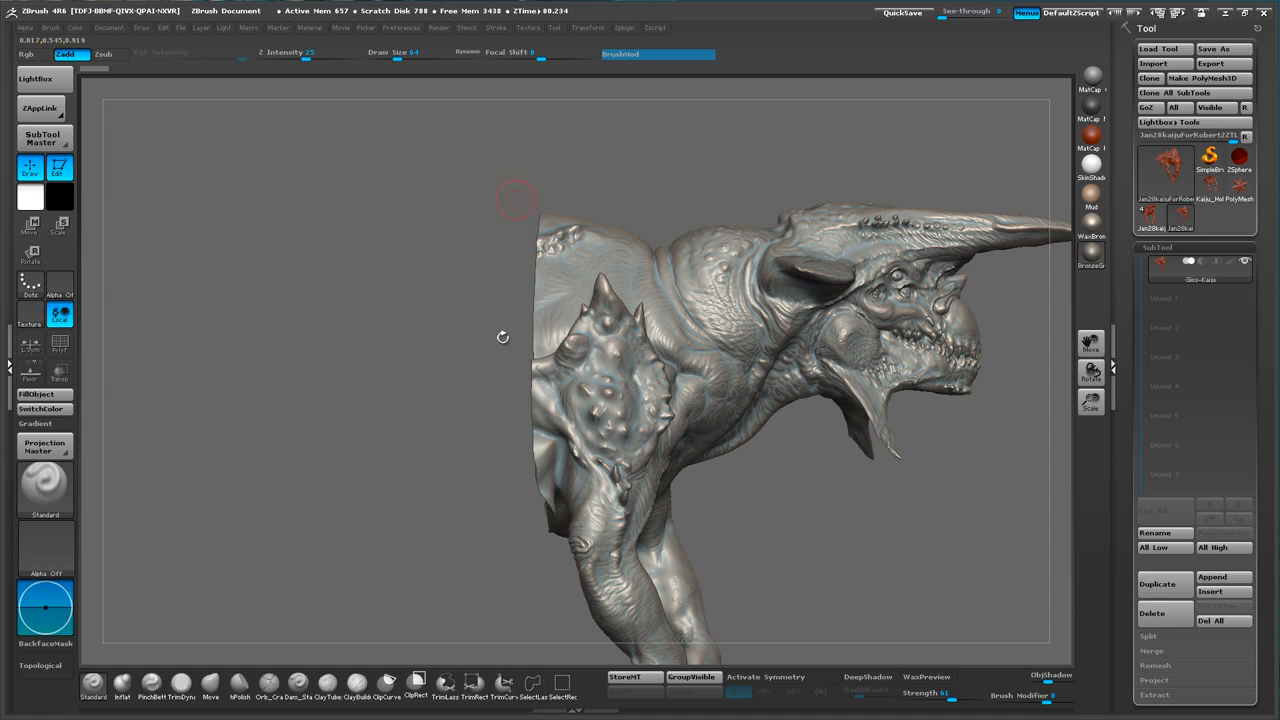
{"action": "mouse_move", "coordinate": [497, 484]}
{"action": "left_mouse_down"}
{"action": "mouse_move", "coordinate": [571, 327]}
{"action": "mouse_move", "coordinate": [531, 422]}
{"action": "left_mouse_up"}
{"action": "left_click_drag", "start_coordinate": [430, 405], "coordinate": [482, 290], "text": "alt"}
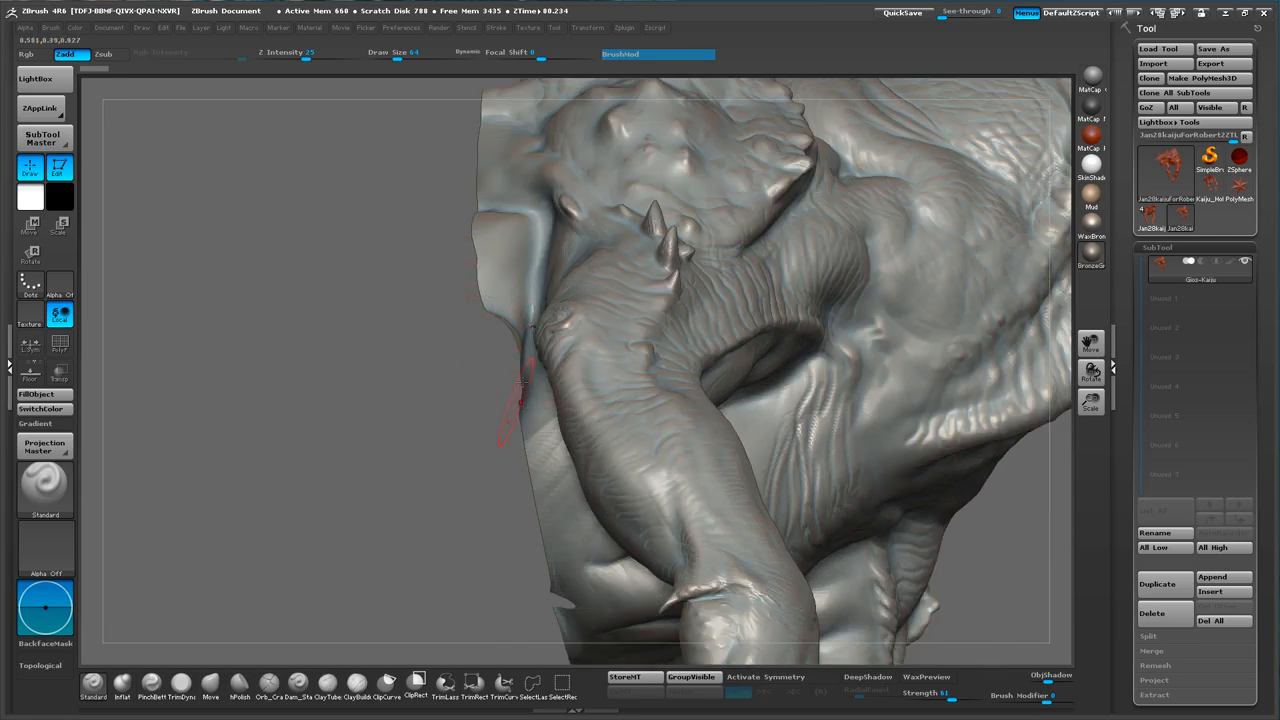
- Choose the Move brush with an enlarged draw size, activate X symmetry and bring the torso's open underside into view
{"action": "mouse_move", "coordinate": [525, 362]}
{"action": "left_mouse_down"}
{"action": "mouse_move", "coordinate": [572, 351]}
{"action": "mouse_move", "coordinate": [576, 393]}
{"action": "mouse_move", "coordinate": [617, 417]}
{"action": "mouse_move", "coordinate": [575, 394]}
{"action": "left_mouse_up"}
{"action": "key", "text": "b"}
{"action": "key", "text": "m"}
{"action": "key", "text": "v"}
{"action": "key", "text": "s"}
{"action": "left_click_drag", "start_coordinate": [475, 400], "coordinate": [496, 401]}
{"action": "left_click_drag", "start_coordinate": [448, 440], "coordinate": [530, 535]}
{"action": "key", "text": "x"}
{"action": "mouse_move", "coordinate": [400, 440]}
{"action": "left_mouse_down"}
{"action": "mouse_move", "coordinate": [480, 436]}
{"action": "mouse_move", "coordinate": [466, 400]}
{"action": "mouse_move", "coordinate": [476, 340]}
{"action": "left_mouse_up"}
{"action": "left_click_drag", "start_coordinate": [446, 284], "coordinate": [490, 425]}
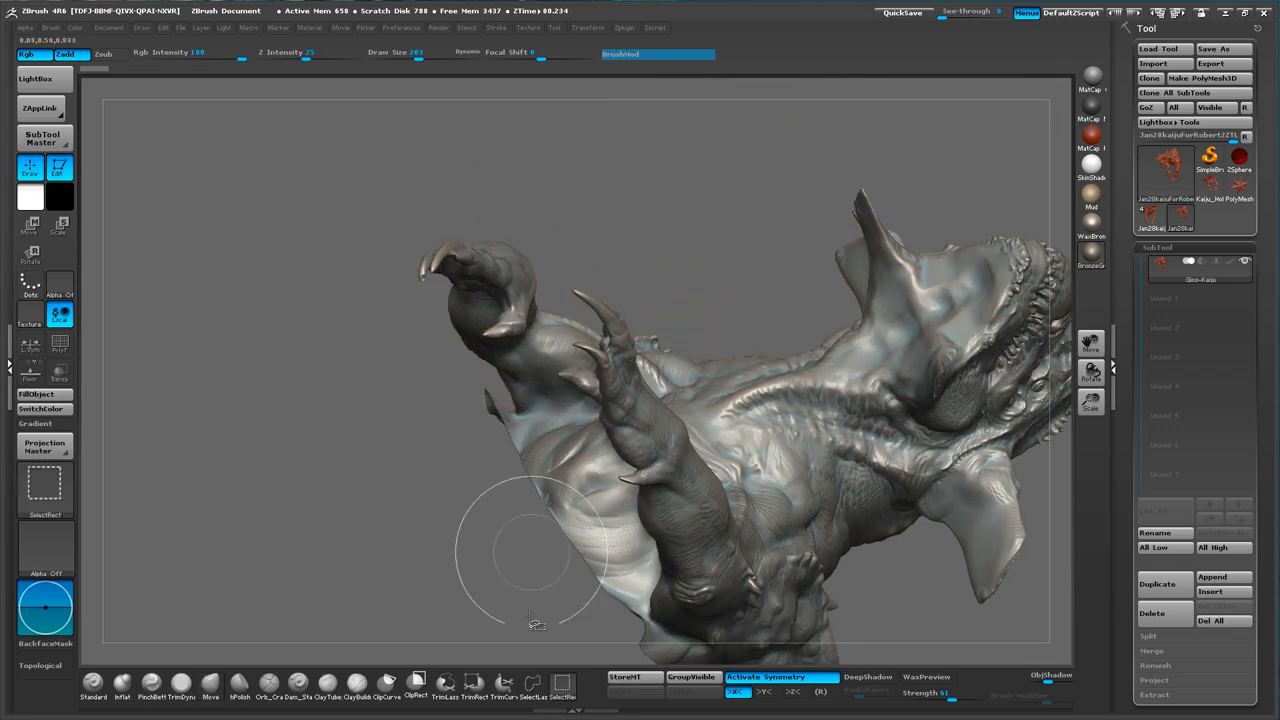
- Set the masking brush to MaskLasso and mask both of the creature's hands and forearms
{"action": "left_click", "coordinate": [534, 688]}
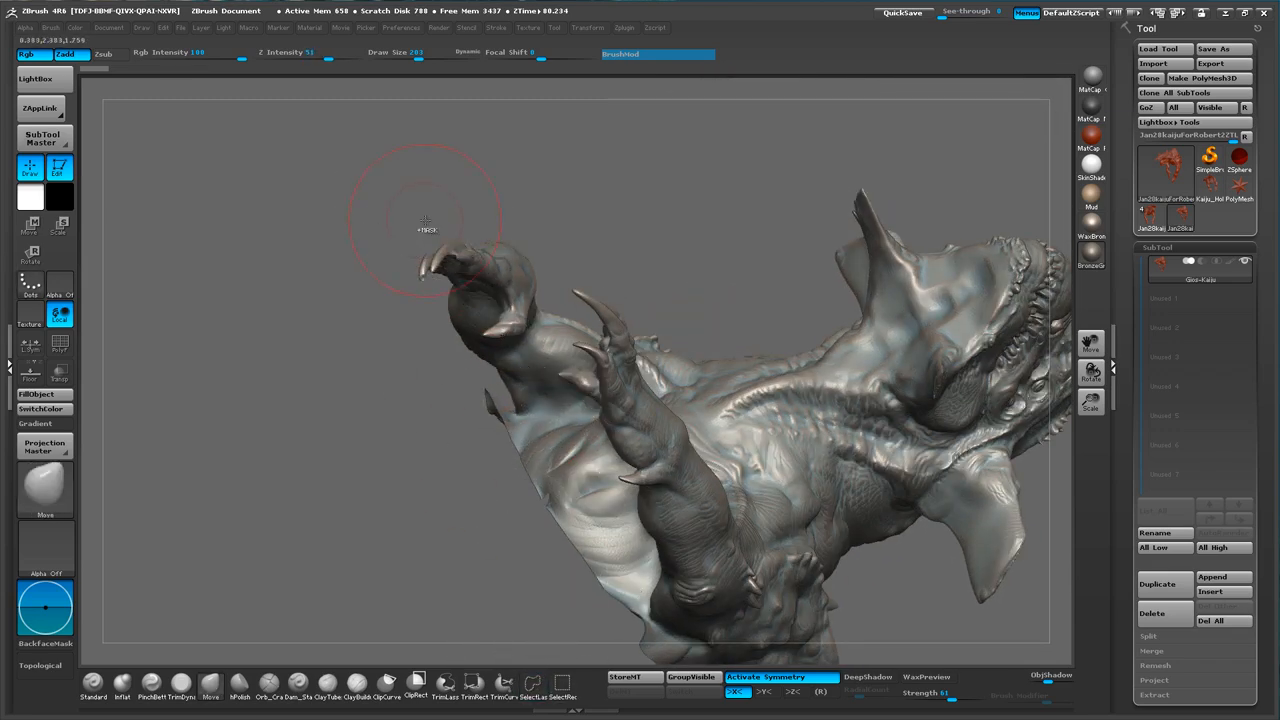
{"action": "left_click_drag", "start_coordinate": [416, 209], "coordinate": [556, 376], "text": "ctrl"}
{"action": "mouse_move", "coordinate": [522, 198]}
{"action": "left_mouse_down", "text": "ctrl+shift"}
{"action": "mouse_move", "coordinate": [493, 306]}
{"action": "mouse_move", "coordinate": [508, 351]}
{"action": "mouse_move", "coordinate": [546, 349]}
{"action": "mouse_move", "coordinate": [557, 257]}
{"action": "mouse_move", "coordinate": [597, 229]}
{"action": "mouse_move", "coordinate": [628, 166]}
{"action": "left_mouse_up", "text": "ctrl+shift"}
{"action": "key", "text": "ctrl+shift"}
{"action": "key", "text": "ctrl"}
{"action": "left_click", "coordinate": [45, 486]}
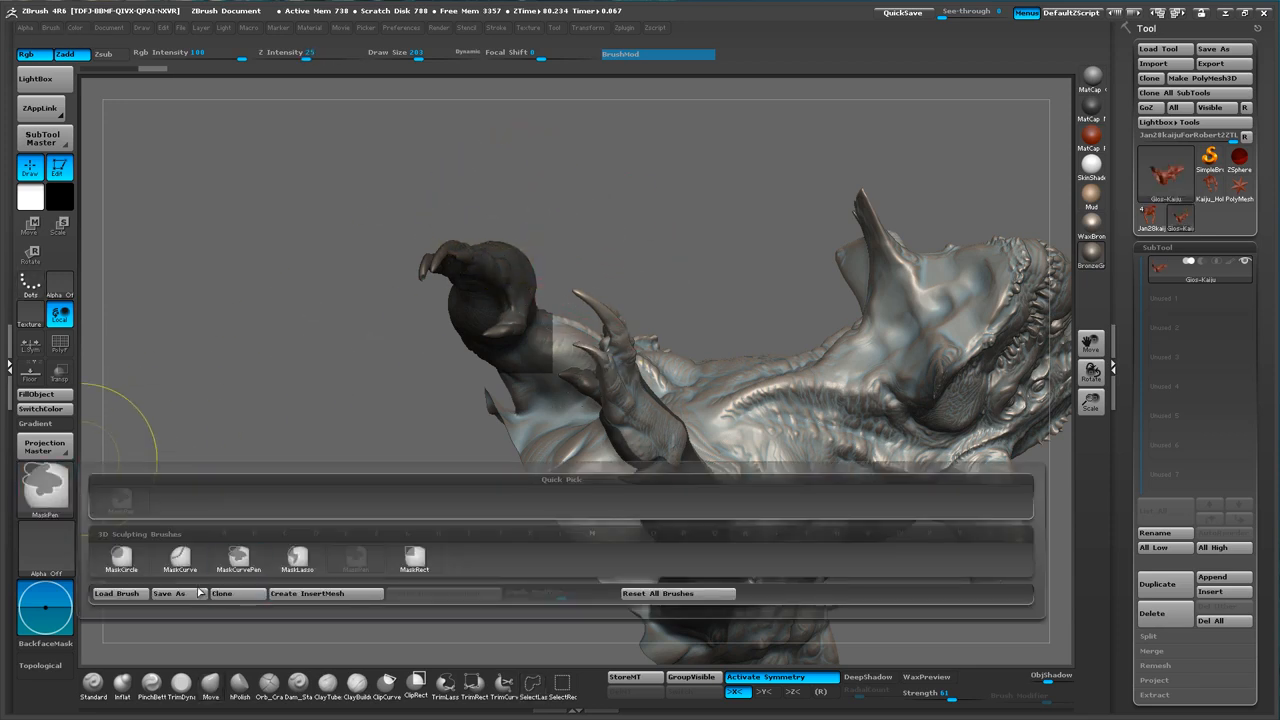
{"action": "left_click", "coordinate": [297, 558]}
{"action": "mouse_move", "coordinate": [441, 199]}
{"action": "left_mouse_down"}
{"action": "mouse_move", "coordinate": [423, 206]}
{"action": "mouse_move", "coordinate": [476, 378]}
{"action": "mouse_move", "coordinate": [493, 383]}
{"action": "mouse_move", "coordinate": [554, 308]}
{"action": "mouse_move", "coordinate": [463, 173]}
{"action": "left_mouse_up"}
{"action": "left_click_drag", "start_coordinate": [615, 270], "coordinate": [640, 308]}
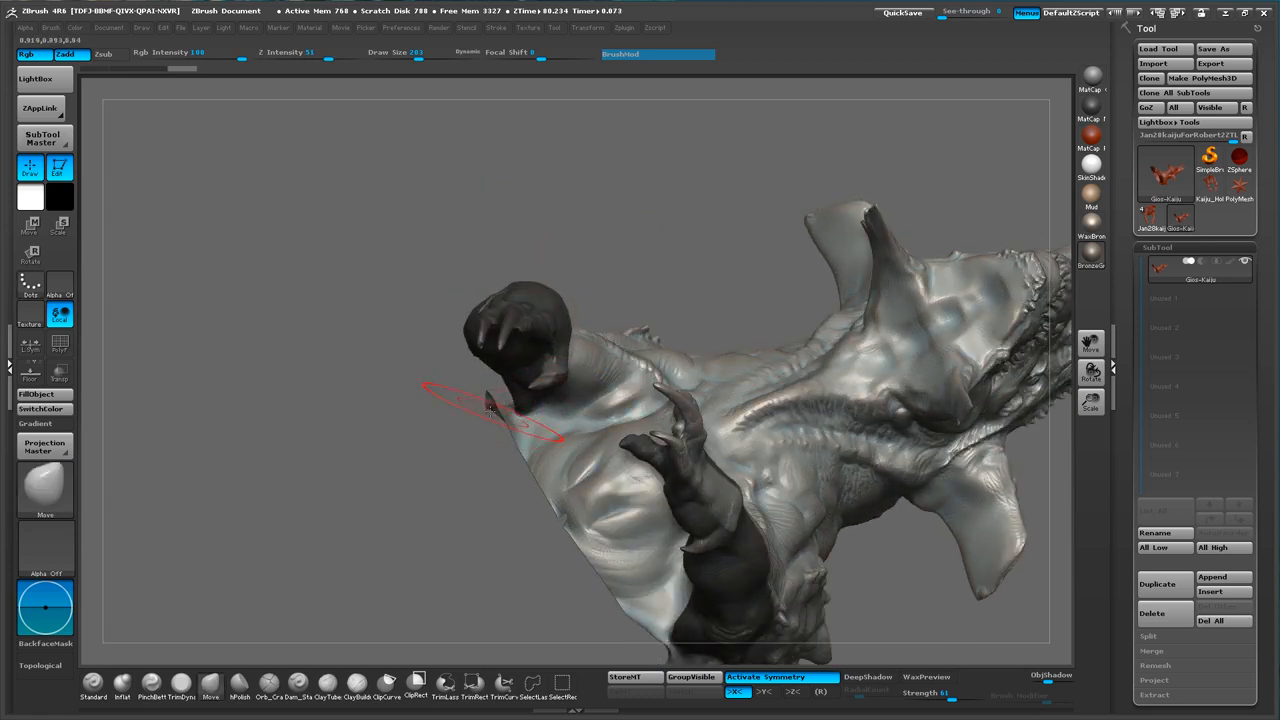
- Reshape the pointed parts of the torso's cut rim beneath the masked arms with the Move brush
{"action": "left_click_drag", "start_coordinate": [490, 400], "coordinate": [493, 404]}
{"action": "mouse_move", "coordinate": [430, 456]}
{"action": "left_mouse_down"}
{"action": "mouse_move", "coordinate": [512, 550]}
{"action": "mouse_move", "coordinate": [449, 508]}
{"action": "mouse_move", "coordinate": [430, 470]}
{"action": "left_mouse_up"}
{"action": "key", "text": "s"}
{"action": "left_click_drag", "start_coordinate": [503, 408], "coordinate": [508, 422]}
{"action": "mouse_move", "coordinate": [591, 526]}
{"action": "left_mouse_down"}
{"action": "mouse_move", "coordinate": [557, 533]}
{"action": "mouse_move", "coordinate": [488, 510]}
{"action": "left_mouse_up"}
{"action": "left_click_drag", "start_coordinate": [578, 561], "coordinate": [580, 527]}
- Refine the torso rim beneath the forearms with the Move brush, reducing the Draw Size to 82
{"action": "key", "text": "s"}
{"action": "left_click_drag", "start_coordinate": [590, 454], "coordinate": [587, 454]}
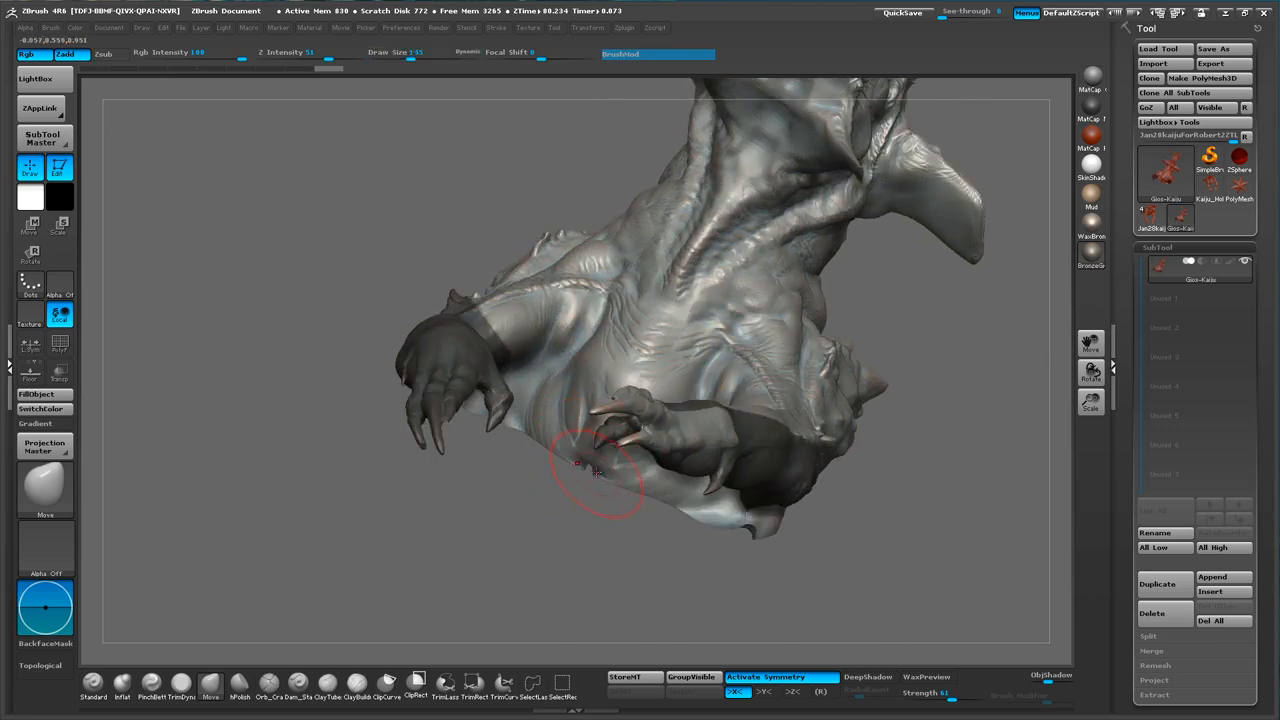
{"action": "left_click_drag", "start_coordinate": [594, 479], "coordinate": [596, 476]}
{"action": "key", "text": "s"}
{"action": "mouse_move", "coordinate": [596, 476]}
{"action": "left_mouse_down"}
{"action": "mouse_move", "coordinate": [621, 505]}
{"action": "mouse_move", "coordinate": [628, 495]}
{"action": "mouse_move", "coordinate": [584, 476]}
{"action": "left_mouse_up"}
{"action": "key", "text": "s"}
{"action": "left_click_drag", "start_coordinate": [648, 526], "coordinate": [670, 506]}
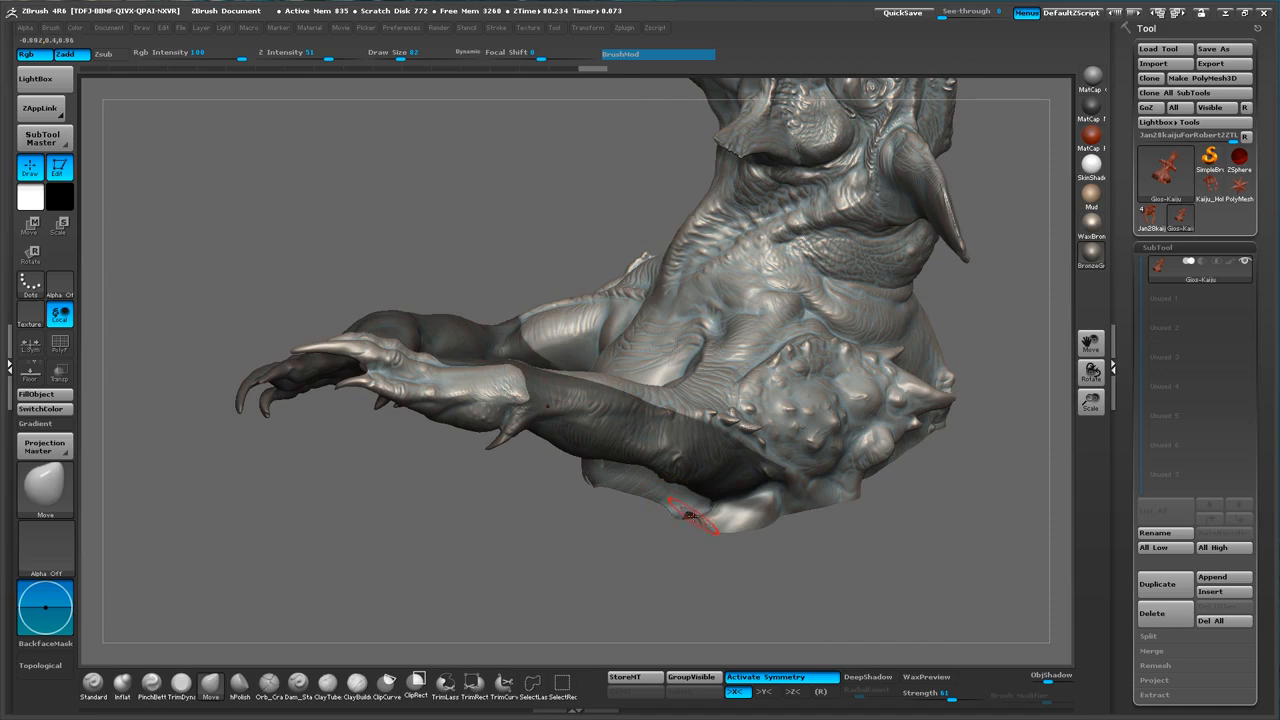
- Turn off symmetry and mask and reshape the small flap of rim under the elbow with the Move brush
{"action": "key", "text": "x"}
{"action": "mouse_move", "coordinate": [684, 549]}
{"action": "left_mouse_down"}
{"action": "mouse_move", "coordinate": [686, 517]}
{"action": "mouse_move", "coordinate": [674, 526]}
{"action": "mouse_move", "coordinate": [671, 512]}
{"action": "left_mouse_up"}
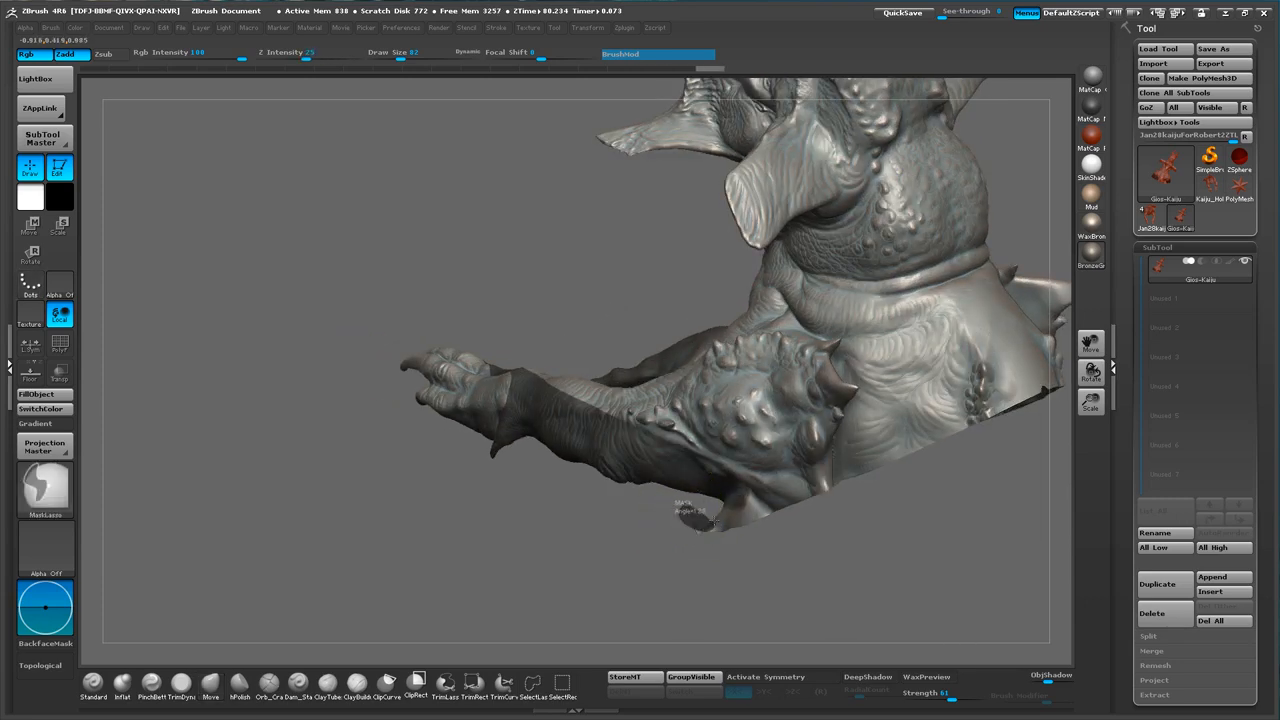
{"action": "key", "text": "b"}
{"action": "key", "text": "m"}
{"action": "key", "text": "v"}
{"action": "left_click_drag", "start_coordinate": [645, 540], "coordinate": [688, 518]}
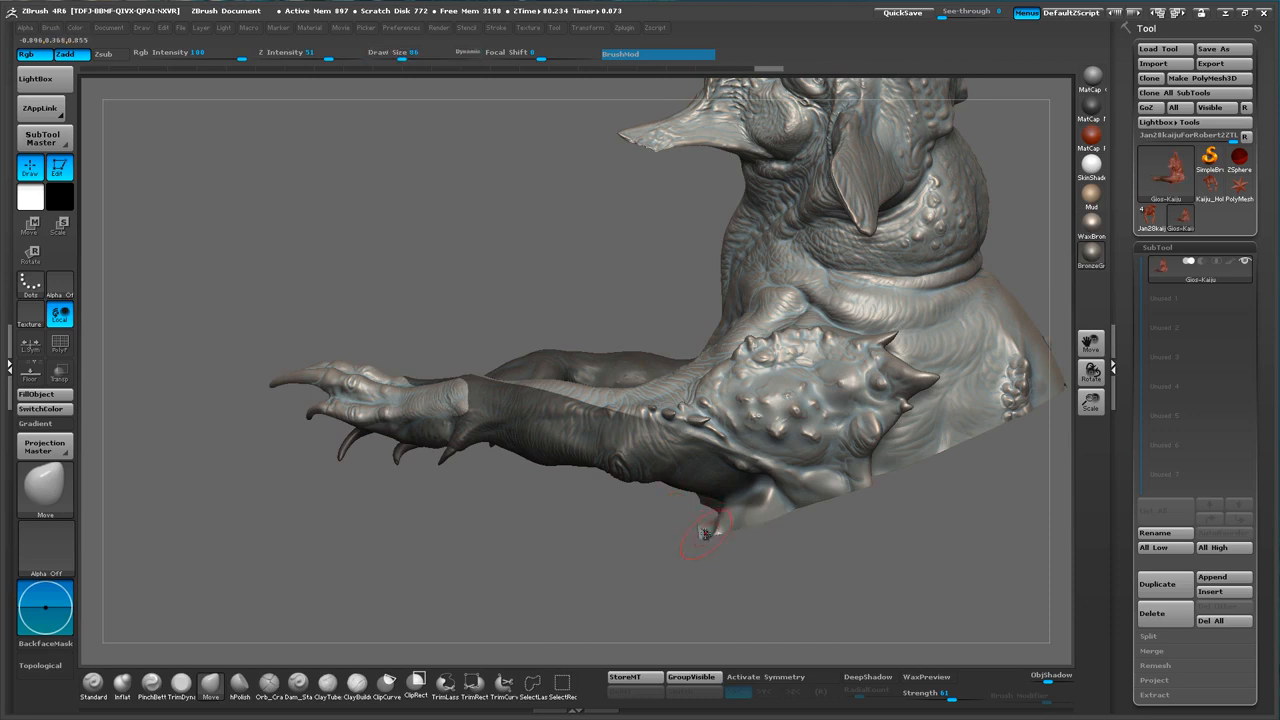
{"action": "left_click_drag", "start_coordinate": [671, 543], "coordinate": [714, 536]}
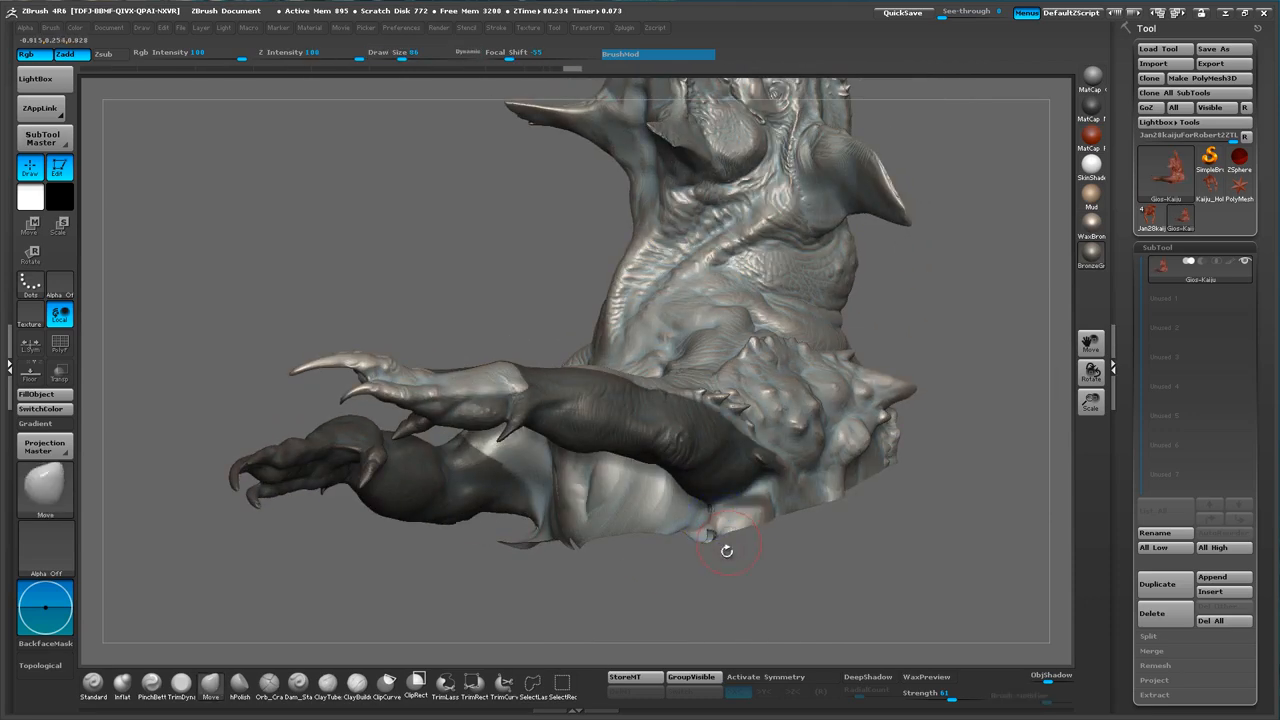
{"action": "left_click_drag", "start_coordinate": [626, 586], "coordinate": [510, 557]}
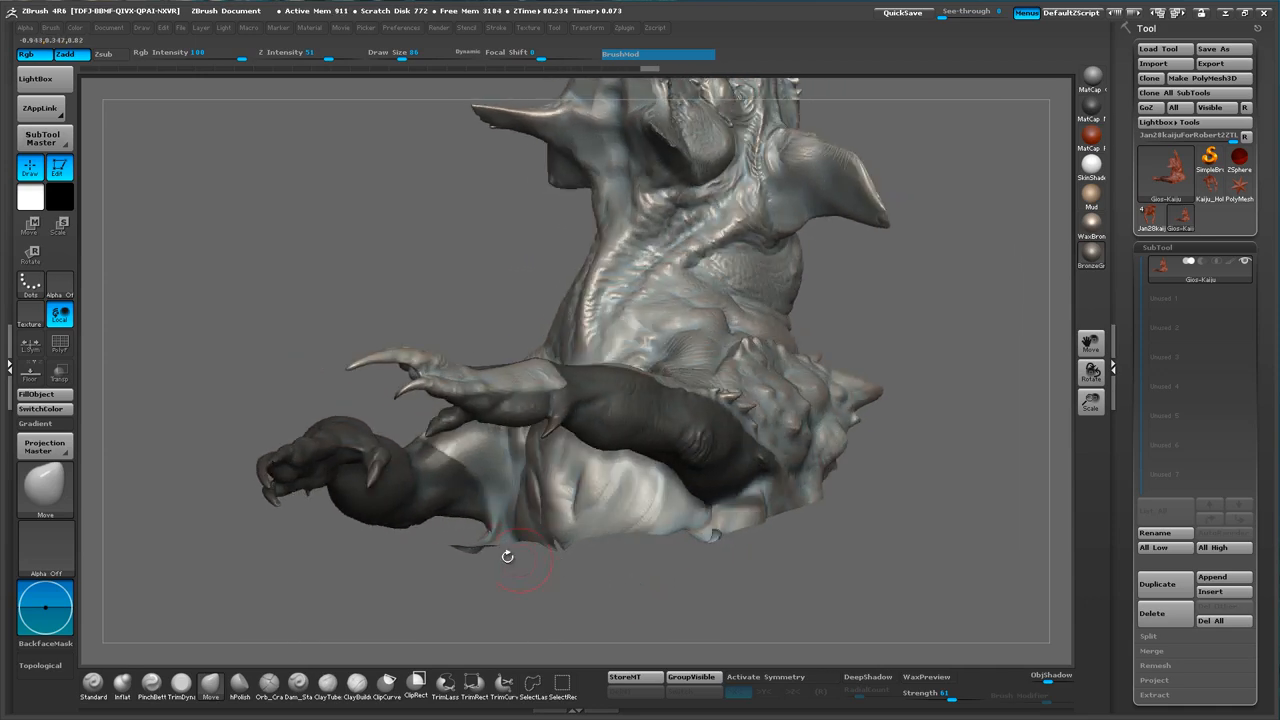
{"action": "mouse_move", "coordinate": [486, 578]}
{"action": "left_mouse_down"}
{"action": "mouse_move", "coordinate": [368, 596]}
{"action": "mouse_move", "coordinate": [693, 450]}
{"action": "mouse_move", "coordinate": [680, 456]}
{"action": "left_mouse_up"}
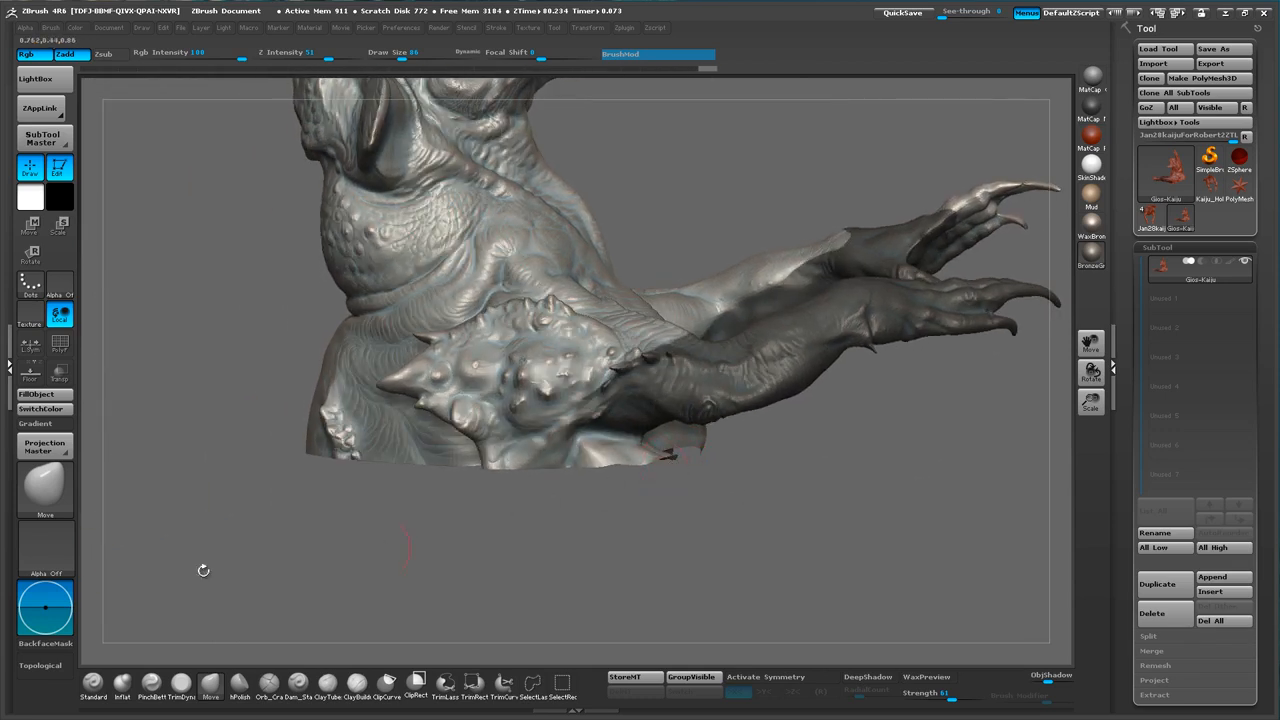
- Enable topological masking for the Move brush and lasso the pointed tip of the rim below the elbow
{"action": "left_click", "coordinate": [40, 665]}
{"action": "mouse_move", "coordinate": [640, 517]}
{"action": "left_mouse_down"}
{"action": "mouse_move", "coordinate": [719, 485]}
{"action": "mouse_move", "coordinate": [660, 463]}
{"action": "mouse_move", "coordinate": [708, 508]}
{"action": "left_mouse_up"}
{"action": "key", "text": "s"}
{"action": "left_click_drag", "start_coordinate": [671, 452], "coordinate": [682, 490], "text": "ctrl+shift"}
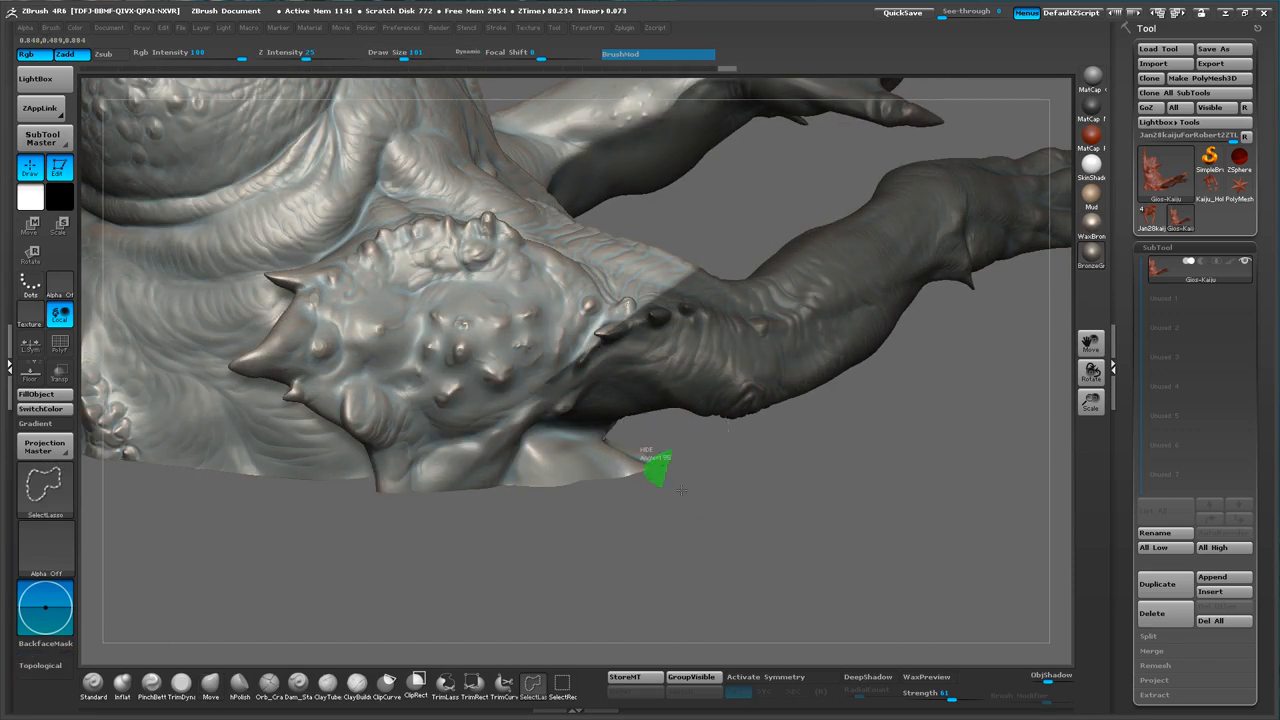
{"action": "left_click_drag", "start_coordinate": [672, 447], "coordinate": [689, 490], "text": "ctrl"}
{"action": "left_click_drag", "start_coordinate": [735, 495], "coordinate": [731, 496], "text": "ctrl"}
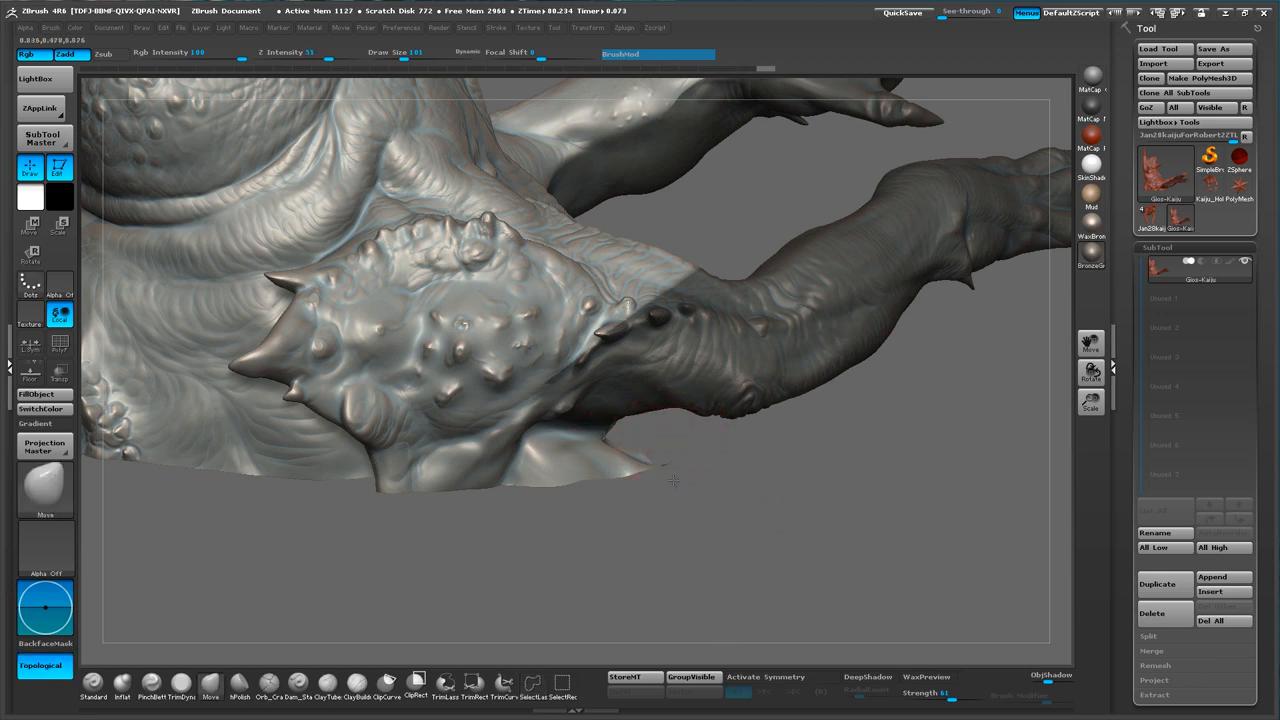
- Even out the ragged torso rim beneath the arm with the topological Move brush, reducing the Draw Size to 75
{"action": "left_click_drag", "start_coordinate": [707, 491], "coordinate": [664, 448]}
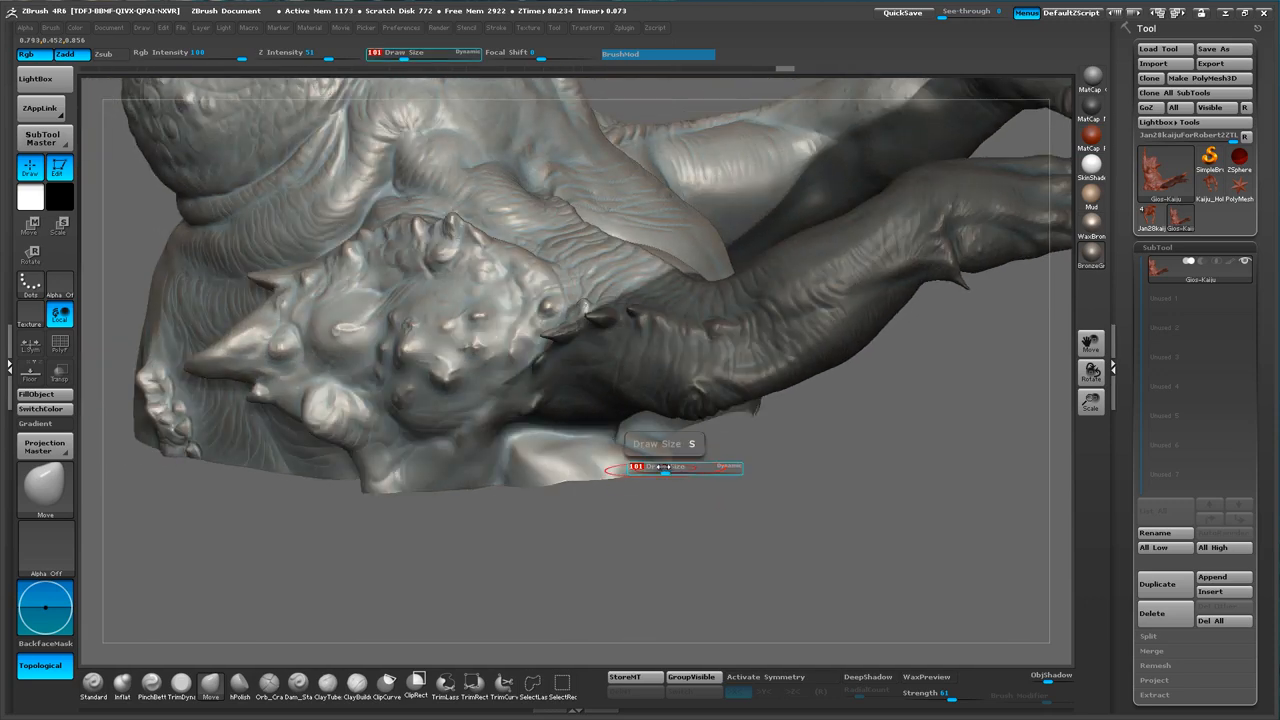
{"action": "mouse_move", "coordinate": [718, 504]}
{"action": "left_mouse_down"}
{"action": "mouse_move", "coordinate": [723, 517]}
{"action": "mouse_move", "coordinate": [665, 527]}
{"action": "mouse_move", "coordinate": [605, 455]}
{"action": "left_mouse_up"}
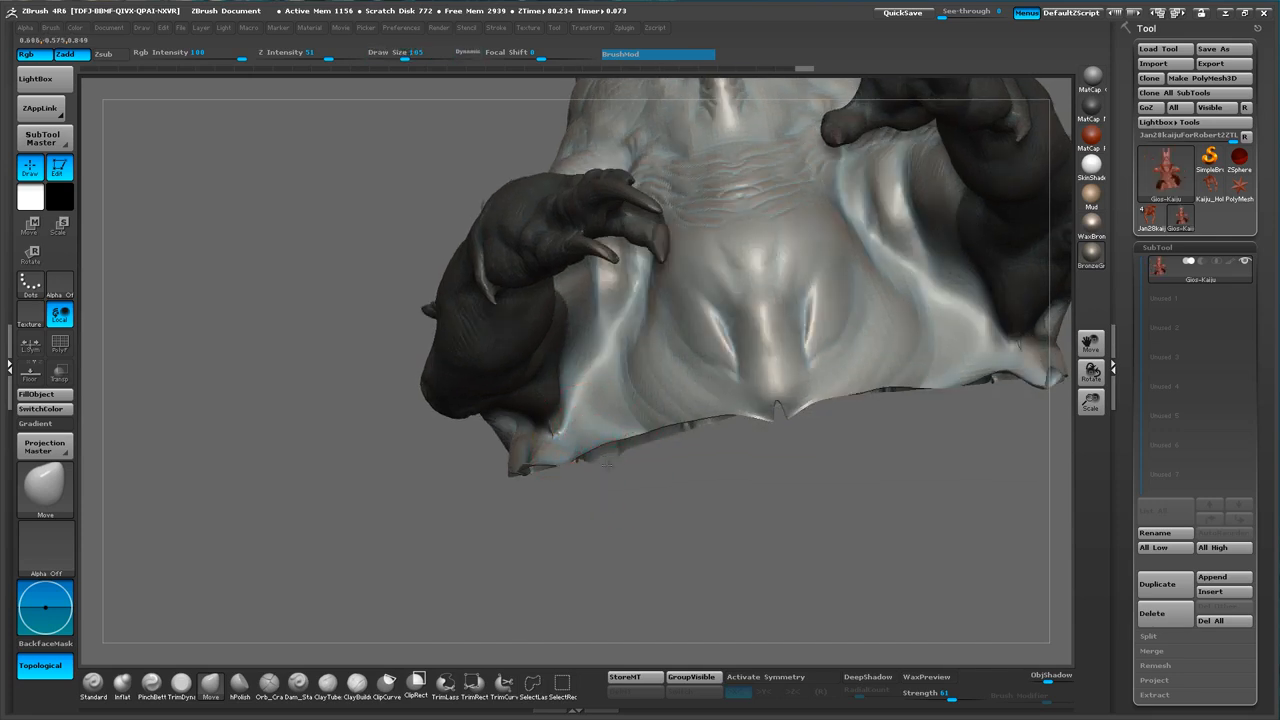
{"action": "left_click_drag", "start_coordinate": [643, 500], "coordinate": [614, 461]}
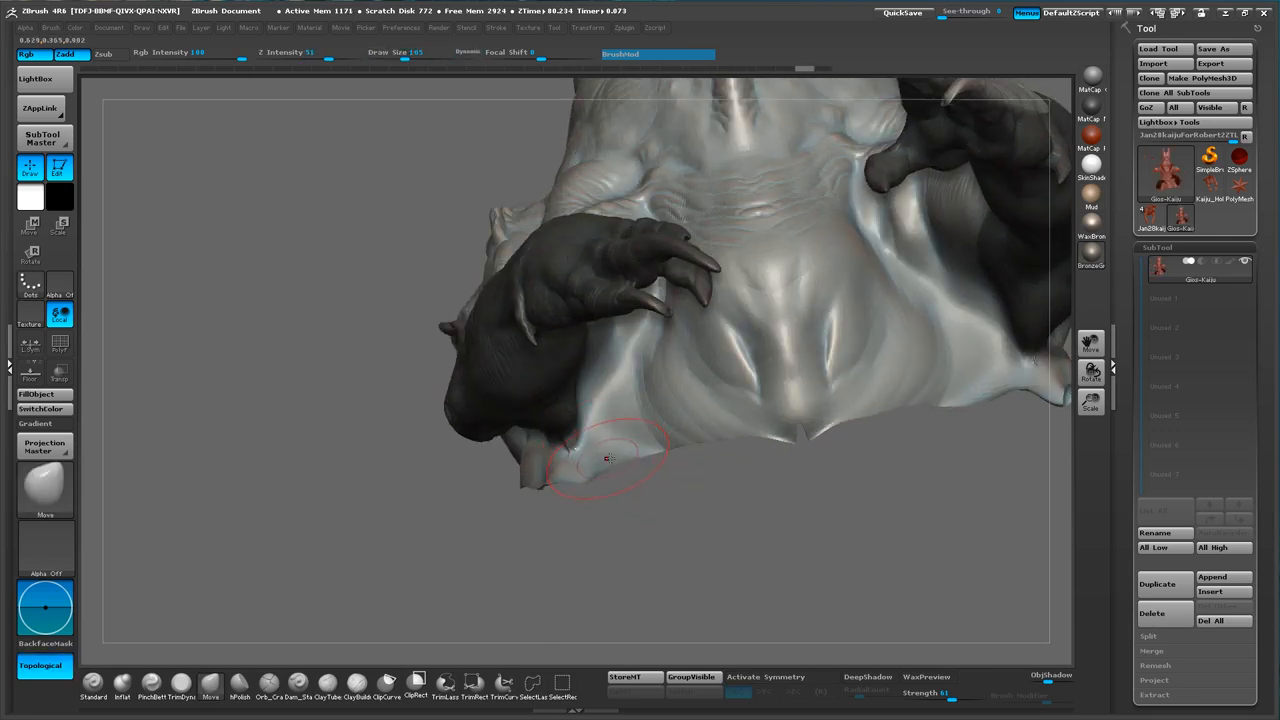
{"action": "mouse_move", "coordinate": [642, 522]}
{"action": "left_mouse_down"}
{"action": "mouse_move", "coordinate": [626, 534]}
{"action": "mouse_move", "coordinate": [562, 448]}
{"action": "left_mouse_up"}
{"action": "key", "text": "shift"}
{"action": "left_click_drag", "start_coordinate": [665, 517], "coordinate": [585, 495]}
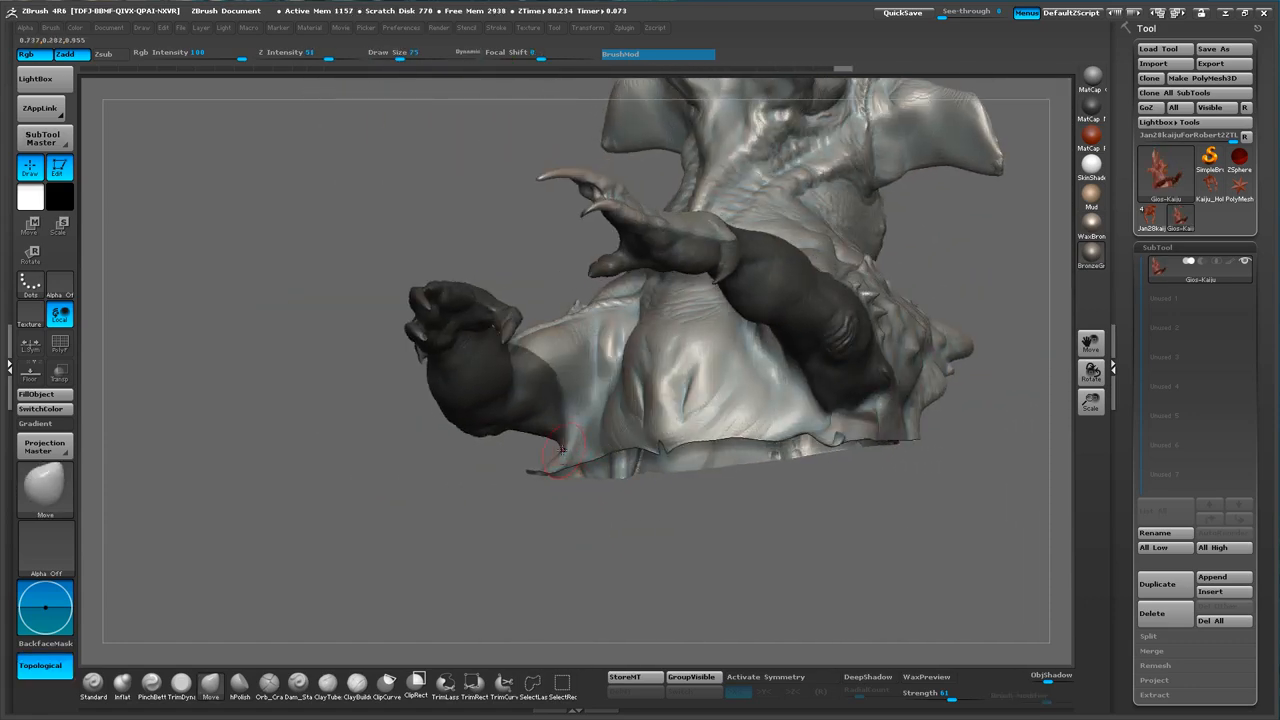
- Clear the arm mask and work the thin rim flap below the elbow with the Inflat brush
{"action": "key", "text": "b"}
{"action": "key", "text": "i"}
{"action": "key", "text": "n"}
{"action": "mouse_move", "coordinate": [500, 531]}
{"action": "left_mouse_down", "text": "ctrl"}
{"action": "mouse_move", "coordinate": [437, 503]}
{"action": "mouse_move", "coordinate": [672, 484]}
{"action": "left_mouse_up", "text": "ctrl"}
{"action": "left_click_drag", "start_coordinate": [772, 498], "coordinate": [775, 447], "text": "alt"}
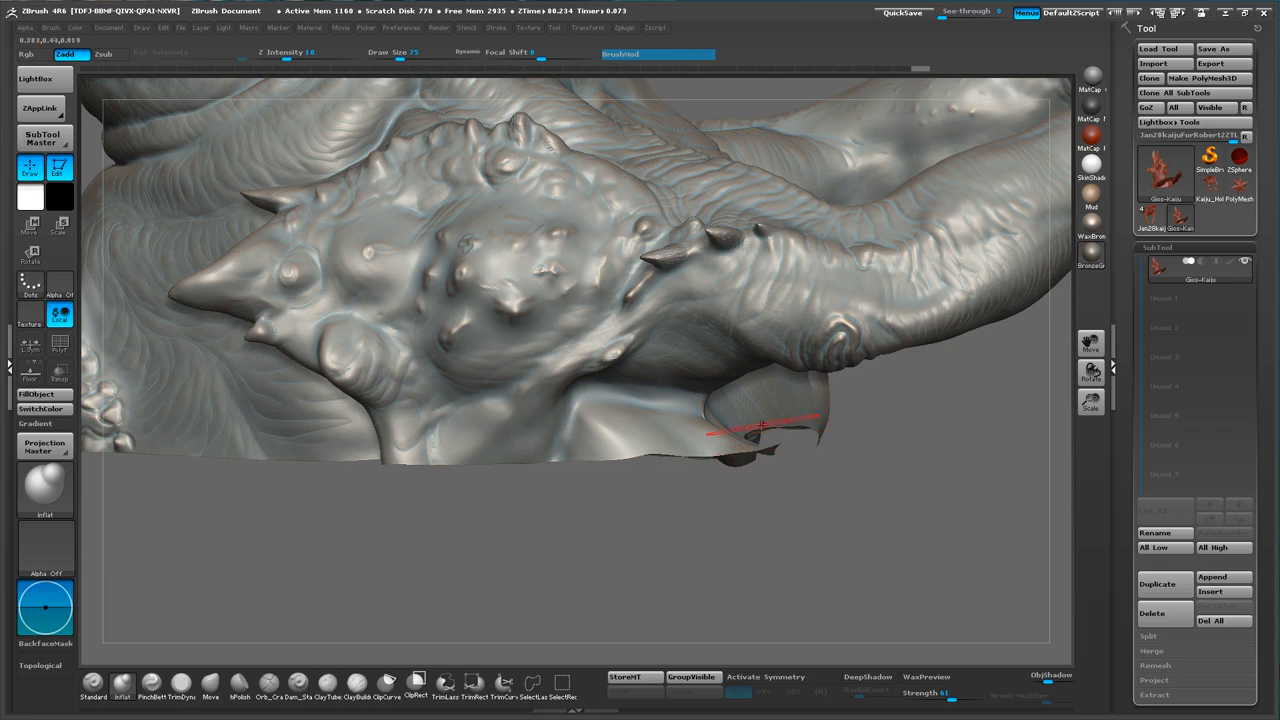
- Return to the Move brush, disable topological masking and adjust the rim flap below the elbow
{"action": "key", "text": "b"}
{"action": "key", "text": "m"}
{"action": "key", "text": "v"}
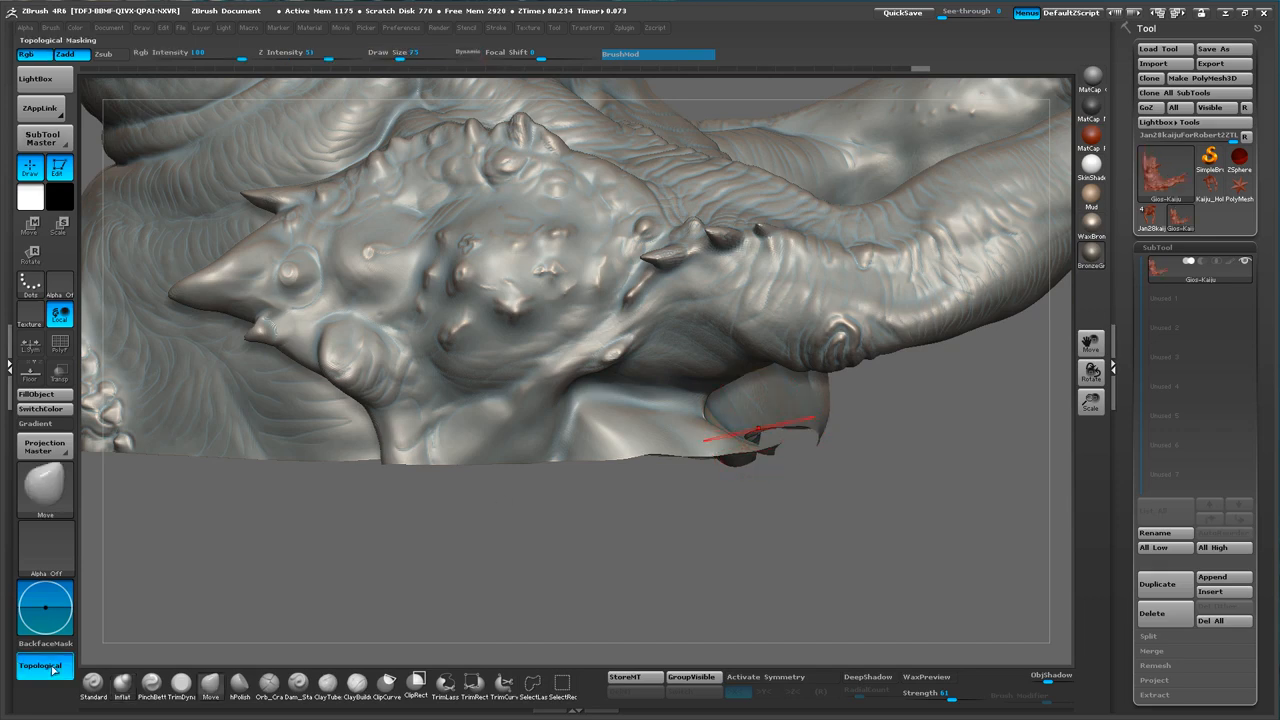
{"action": "left_click", "coordinate": [45, 666]}
{"action": "left_click_drag", "start_coordinate": [759, 425], "coordinate": [729, 429]}
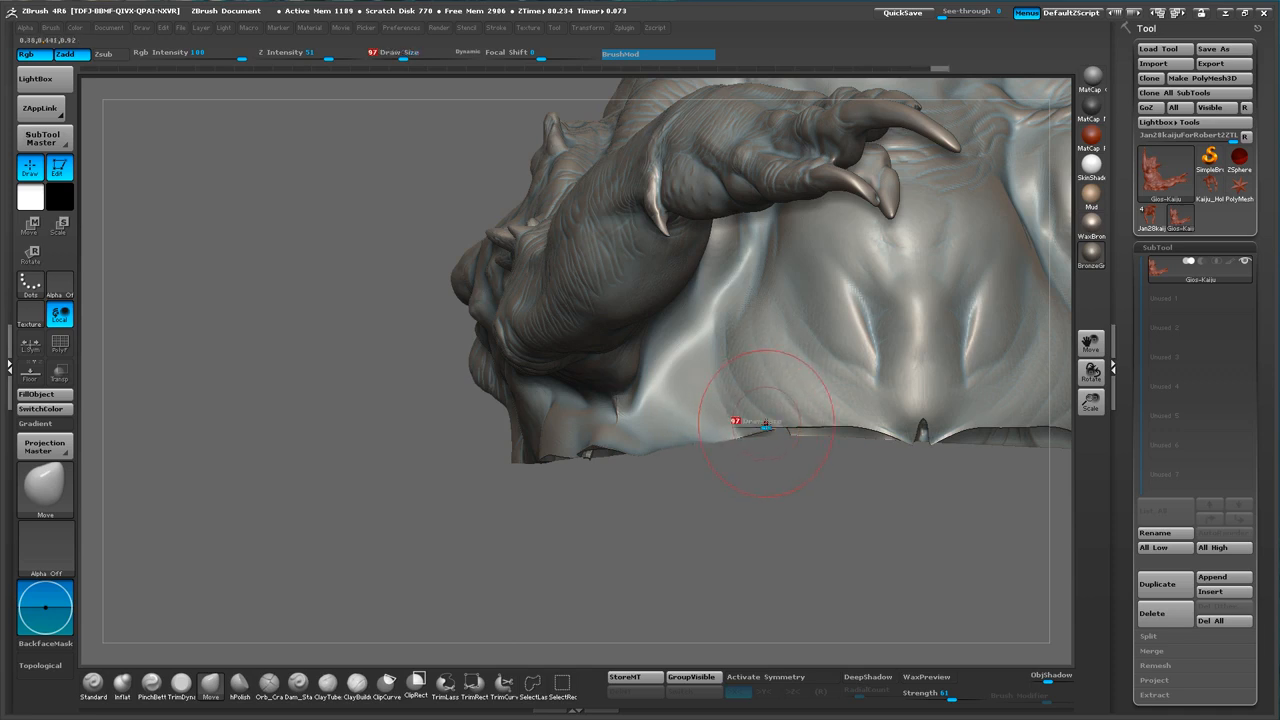
- Activate X symmetry and even out the front torso rim on both sides with the Move brush, reducing the Draw Size to 75
{"action": "key", "text": "x"}
{"action": "mouse_move", "coordinate": [765, 424]}
{"action": "left_mouse_down"}
{"action": "mouse_move", "coordinate": [820, 408]}
{"action": "mouse_move", "coordinate": [851, 444]}
{"action": "left_mouse_up"}
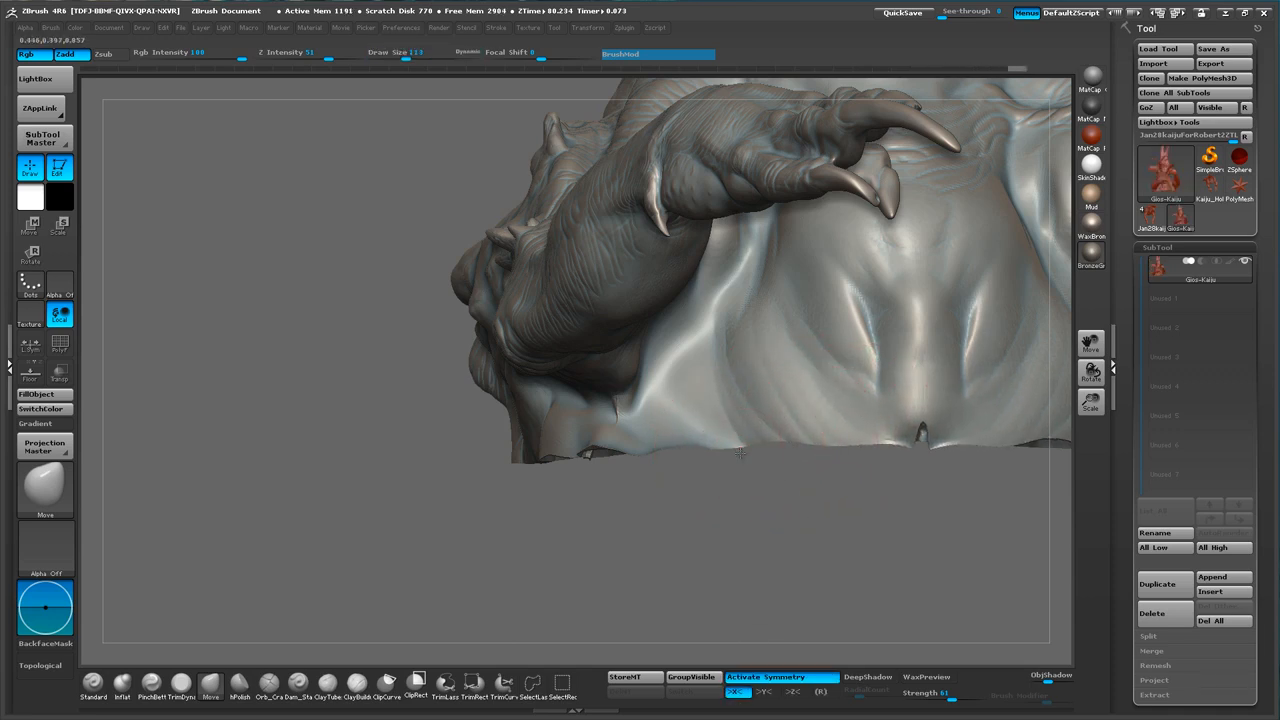
{"action": "key", "text": "["}
{"action": "key", "text": "["}
{"action": "key", "text": "["}
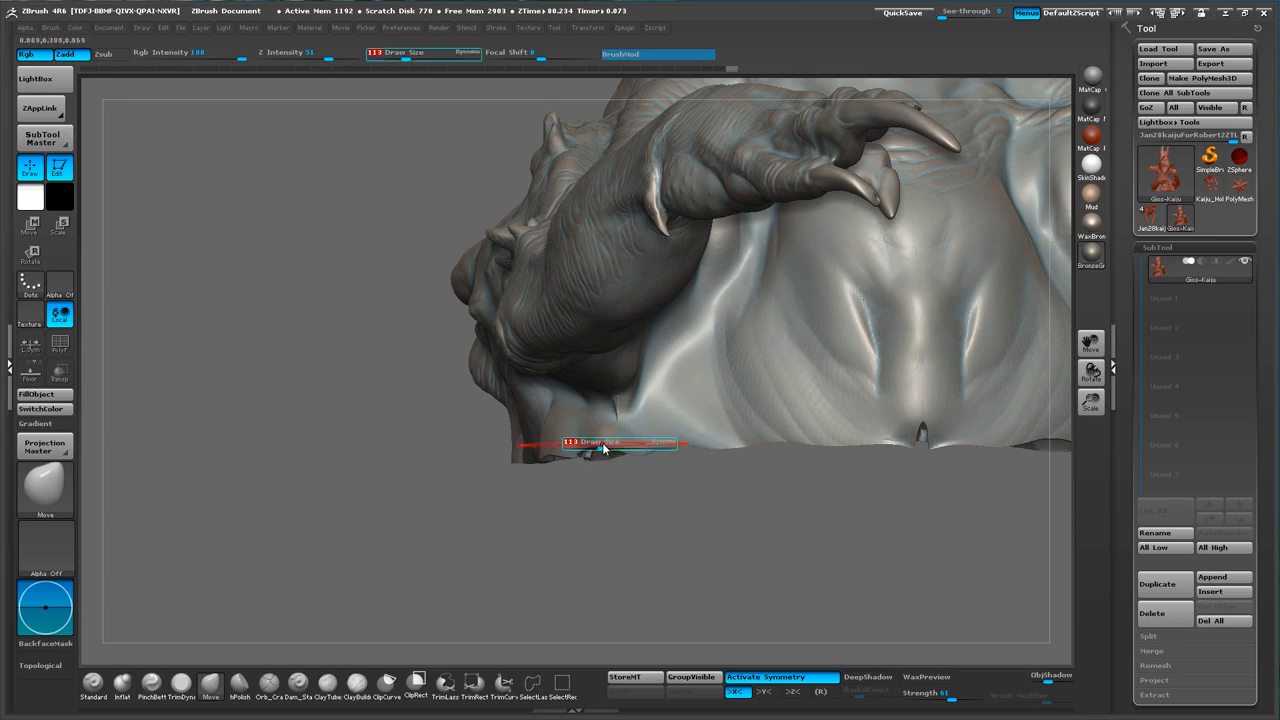
{"action": "mouse_move", "coordinate": [612, 462]}
{"action": "left_mouse_down"}
{"action": "mouse_move", "coordinate": [640, 465]}
{"action": "mouse_move", "coordinate": [607, 452]}
{"action": "mouse_move", "coordinate": [699, 497]}
{"action": "left_mouse_up"}
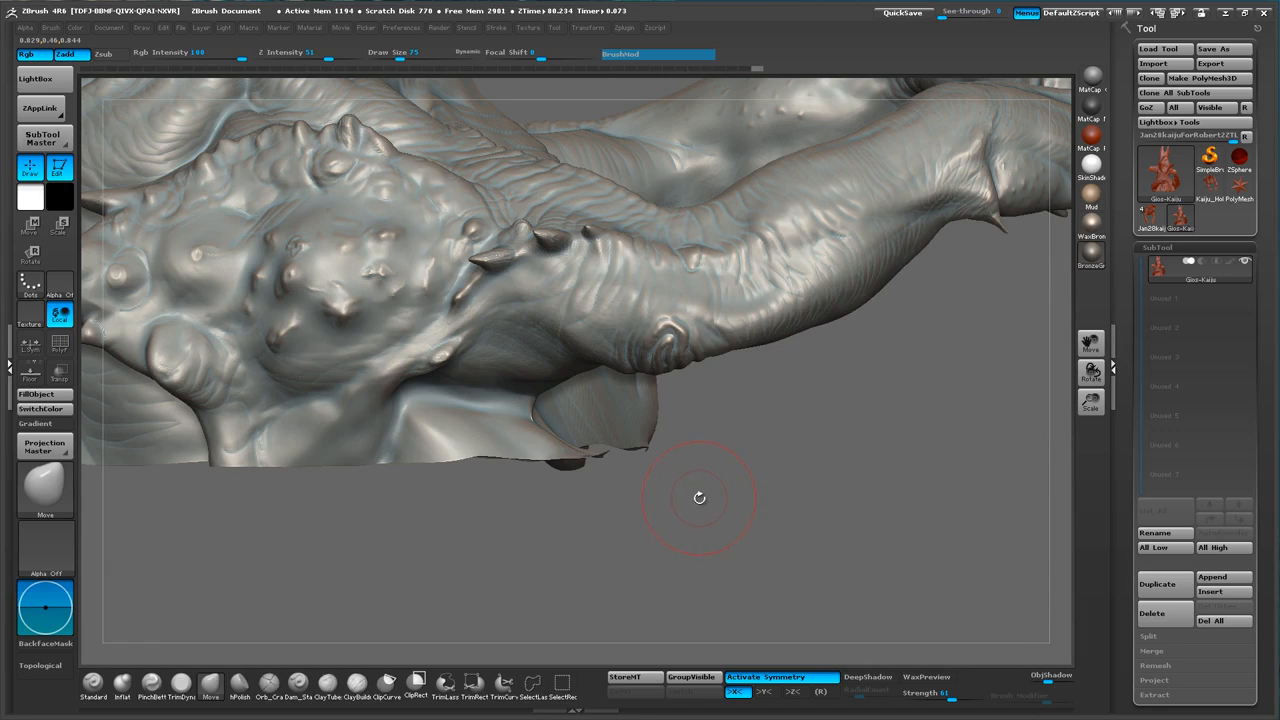
{"action": "mouse_move", "coordinate": [690, 497]}
{"action": "left_mouse_down", "text": "alt"}
{"action": "mouse_move", "coordinate": [666, 491]}
{"action": "mouse_move", "coordinate": [649, 520]}
{"action": "mouse_move", "coordinate": [746, 520]}
{"action": "mouse_move", "coordinate": [748, 505]}
{"action": "mouse_move", "coordinate": [762, 516]}
{"action": "mouse_move", "coordinate": [746, 517]}
{"action": "mouse_move", "coordinate": [744, 541]}
{"action": "mouse_move", "coordinate": [786, 543]}
{"action": "mouse_move", "coordinate": [745, 517]}
{"action": "mouse_move", "coordinate": [771, 563]}
{"action": "mouse_move", "coordinate": [800, 543]}
{"action": "left_mouse_up", "text": "alt"}
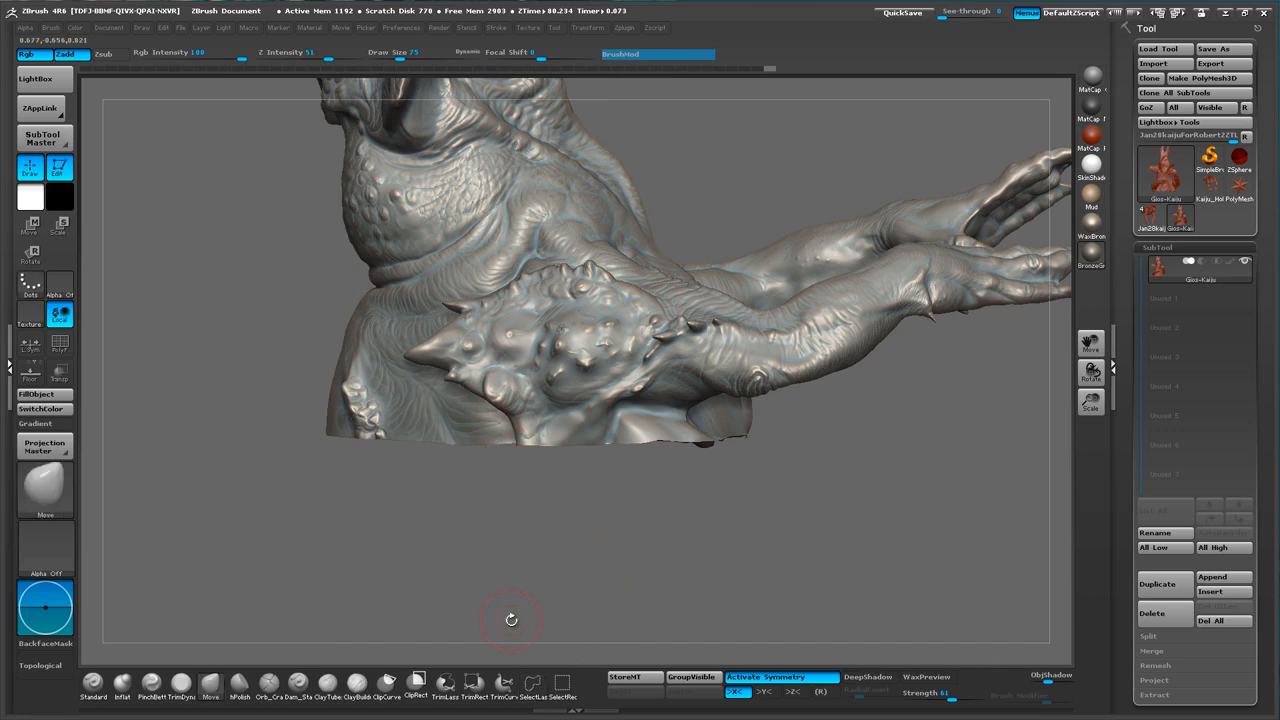
- Try to hide the uneven strip along the torso's base edge with a rectangular selection from the side view
{"action": "mouse_move", "coordinate": [656, 540]}
{"action": "left_mouse_down"}
{"action": "mouse_move", "coordinate": [675, 548]}
{"action": "mouse_move", "coordinate": [665, 534]}
{"action": "left_mouse_up"}
{"action": "key", "text": "ctrl+shift"}
{"action": "key", "text": "ctrl+shift"}
{"action": "left_click", "coordinate": [563, 688], "text": "ctrl+shift"}
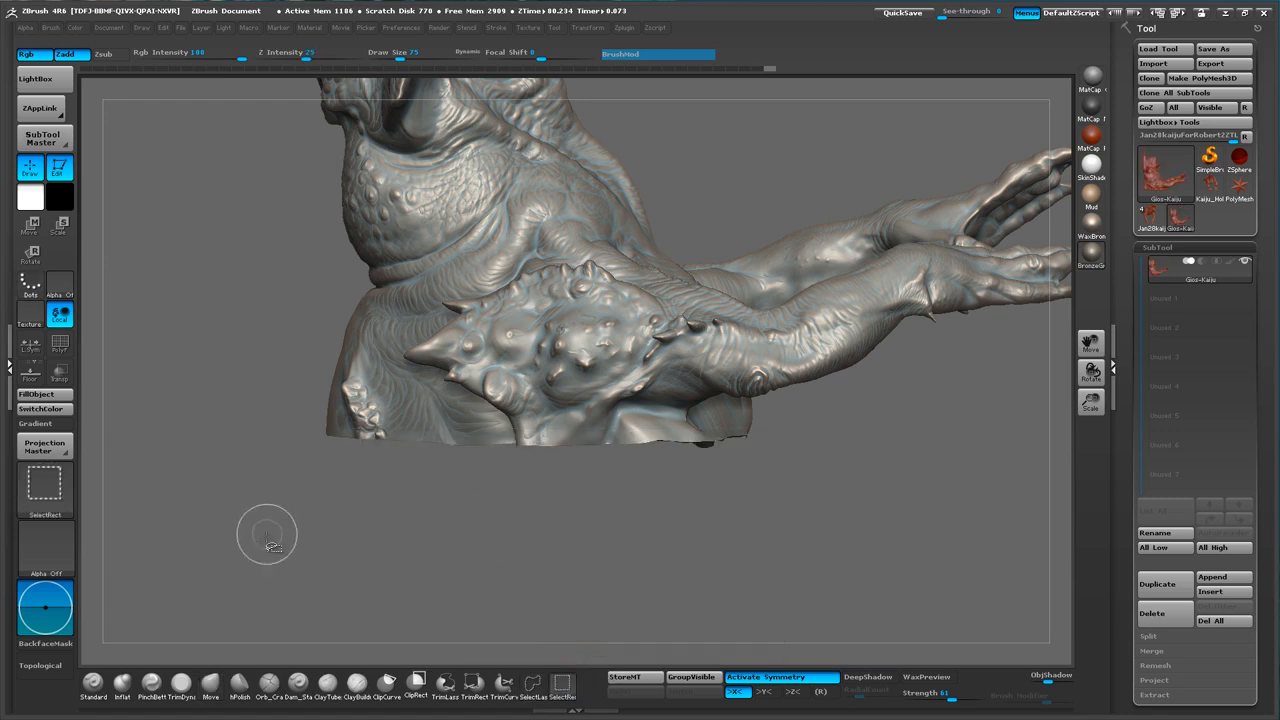
{"action": "mouse_move", "coordinate": [271, 533]}
{"action": "left_mouse_down", "text": "ctrl+shift"}
{"action": "mouse_move", "coordinate": [757, 424]}
{"action": "mouse_move", "coordinate": [802, 429]}
{"action": "mouse_move", "coordinate": [828, 455]}
{"action": "mouse_move", "coordinate": [823, 420]}
{"action": "mouse_move", "coordinate": [805, 491]}
{"action": "mouse_move", "coordinate": [623, 511]}
{"action": "mouse_move", "coordinate": [560, 470]}
{"action": "mouse_move", "coordinate": [710, 510]}
{"action": "mouse_move", "coordinate": [651, 503]}
{"action": "mouse_move", "coordinate": [657, 480]}
{"action": "left_mouse_up", "text": "ctrl+shift"}
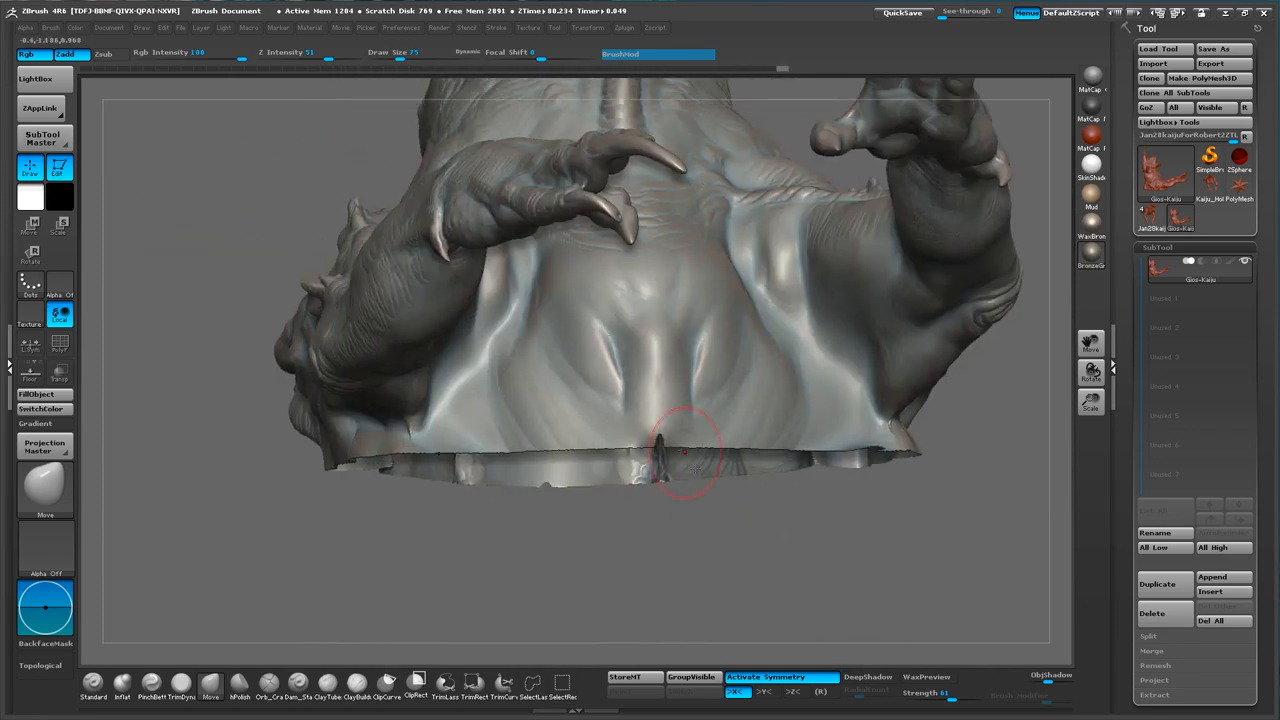
{"action": "key", "text": "ctrl+z"}
- Pull down the small notch at the centre of the front torso rim using a smaller Move brush
{"action": "left_click_drag", "start_coordinate": [695, 532], "coordinate": [655, 459]}
{"action": "key", "text": "s"}
{"action": "left_click", "coordinate": [654, 446]}
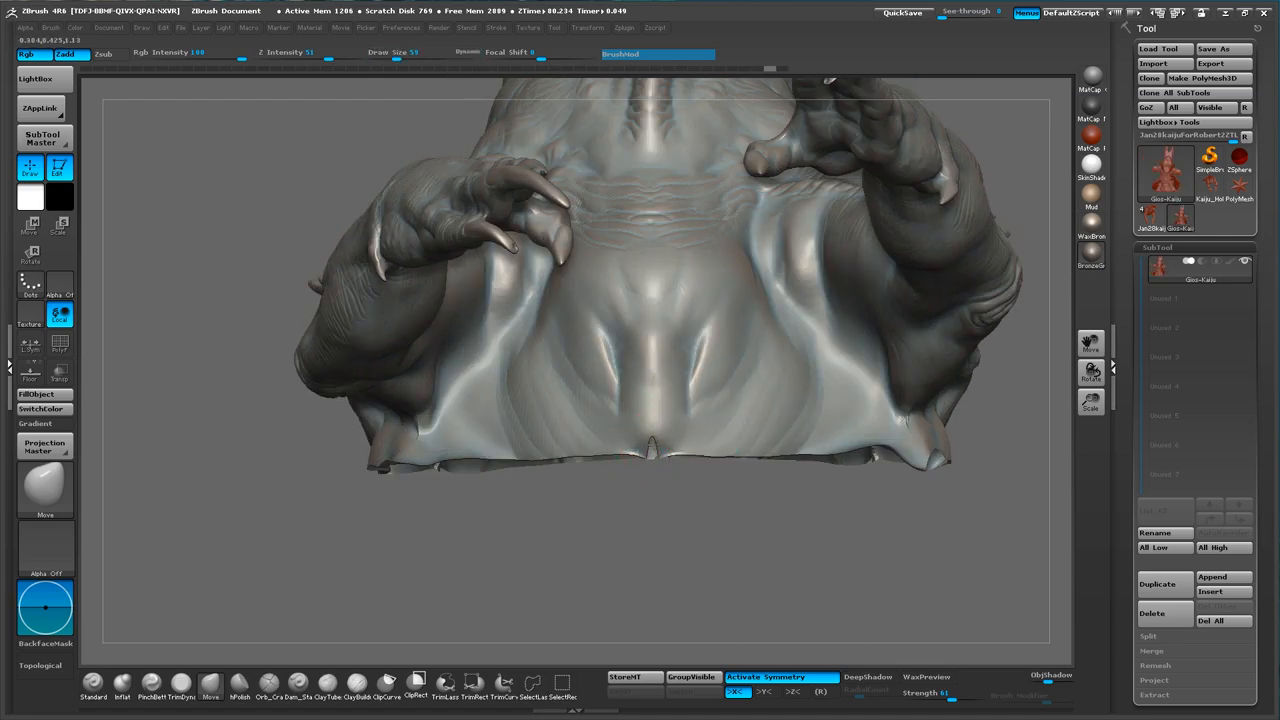
{"action": "left_click_drag", "start_coordinate": [685, 495], "coordinate": [663, 455]}
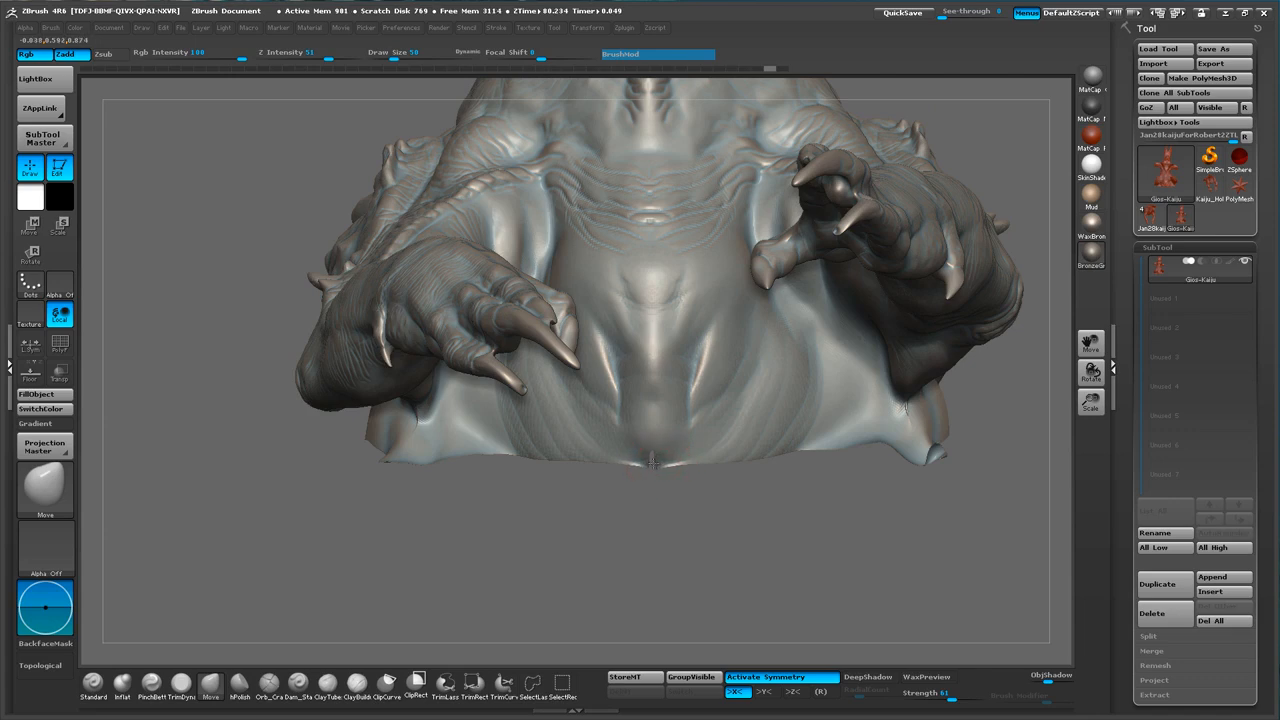
{"action": "left_click_drag", "start_coordinate": [673, 502], "coordinate": [650, 482]}
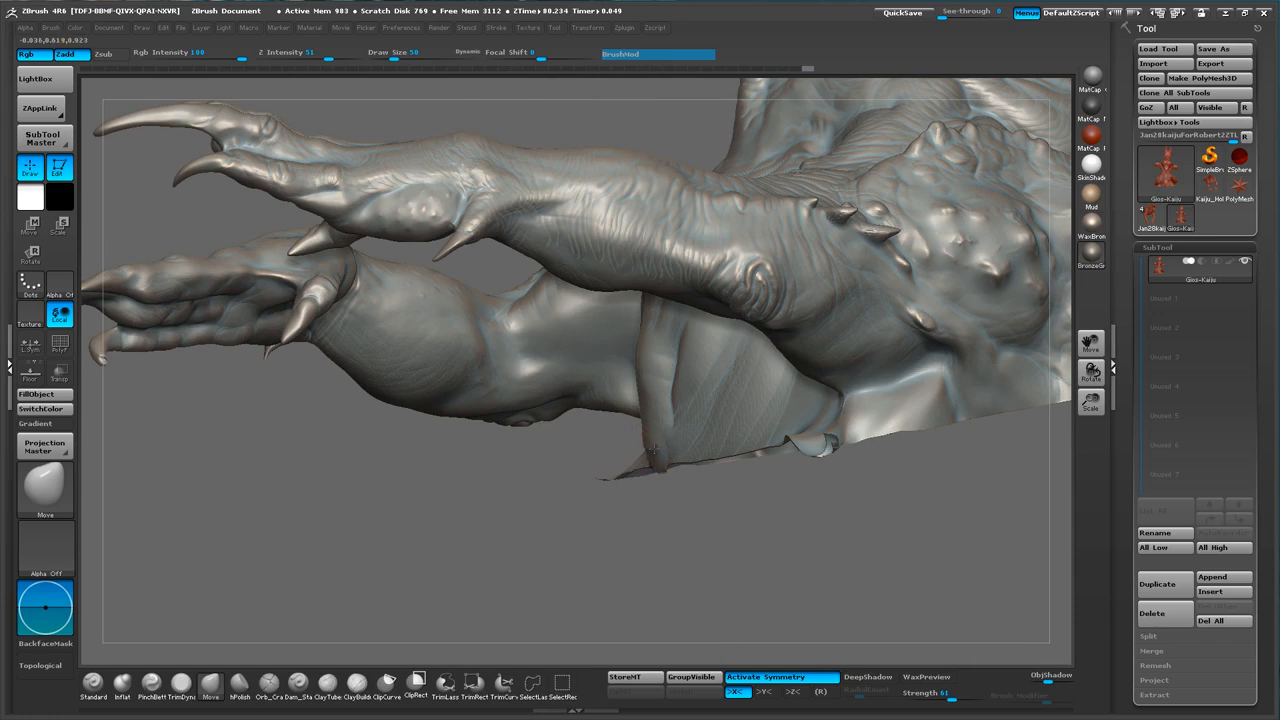
- Work on the notch at the centre of the back rim with the TrimDynamic and Move brushes, reducing the Draw Size to 47
{"action": "mouse_move", "coordinate": [663, 506]}
{"action": "left_mouse_down"}
{"action": "mouse_move", "coordinate": [658, 463]}
{"action": "mouse_move", "coordinate": [641, 454]}
{"action": "mouse_move", "coordinate": [671, 532]}
{"action": "mouse_move", "coordinate": [643, 457]}
{"action": "mouse_move", "coordinate": [510, 463]}
{"action": "left_mouse_up"}
{"action": "key", "text": "b"}
{"action": "key", "text": "t"}
{"action": "key", "text": "d"}
{"action": "left_click_drag", "start_coordinate": [523, 526], "coordinate": [524, 572], "text": "alt"}
{"action": "key", "text": "s"}
{"action": "left_click", "coordinate": [448, 481]}
{"action": "key", "text": "b"}
{"action": "key", "text": "m"}
{"action": "key", "text": "v"}
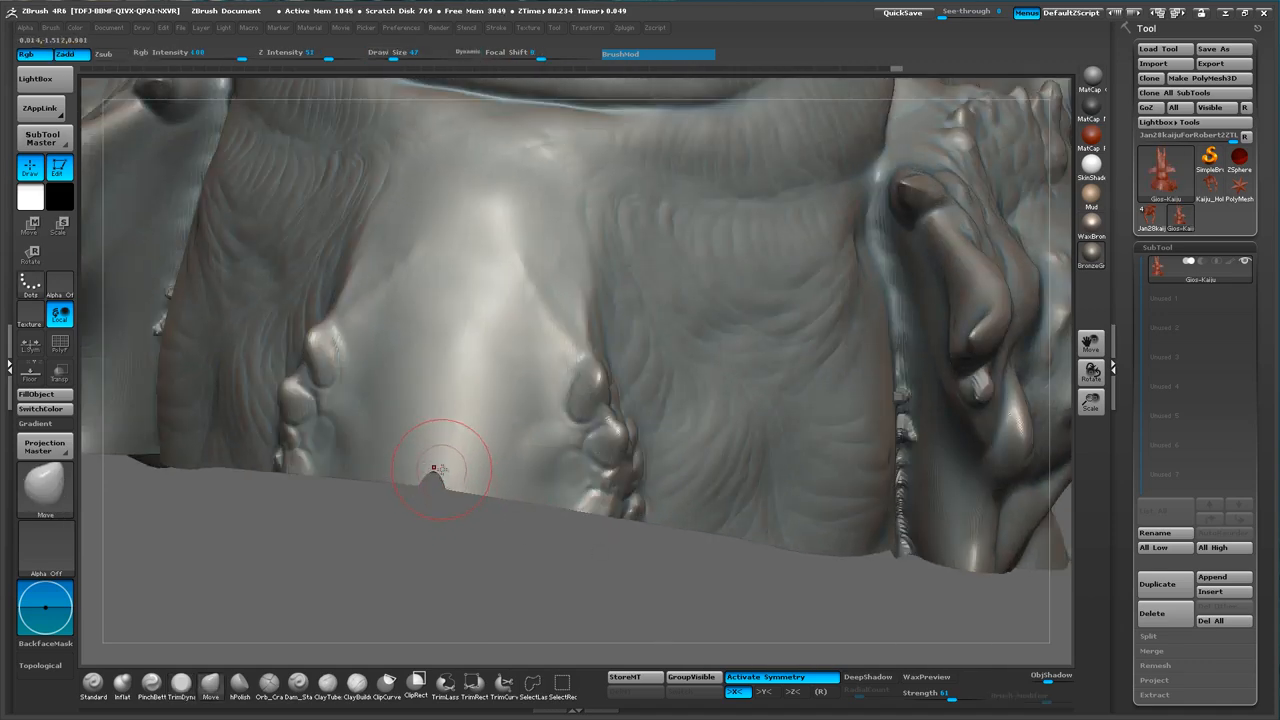
{"action": "mouse_move", "coordinate": [472, 540]}
{"action": "left_mouse_down"}
{"action": "mouse_move", "coordinate": [514, 549]}
{"action": "mouse_move", "coordinate": [754, 448]}
{"action": "mouse_move", "coordinate": [433, 454]}
{"action": "mouse_move", "coordinate": [466, 490]}
{"action": "left_mouse_up"}
- Hide the uneven strip along the torso's base edge with a rectangular selection across the rim
{"action": "mouse_move", "coordinate": [318, 540]}
{"action": "left_mouse_down", "text": "ctrl"}
{"action": "mouse_move", "coordinate": [610, 424]}
{"action": "mouse_move", "coordinate": [663, 437]}
{"action": "mouse_move", "coordinate": [666, 486]}
{"action": "mouse_move", "coordinate": [1000, 400]}
{"action": "mouse_move", "coordinate": [1005, 428]}
{"action": "mouse_move", "coordinate": [1018, 405]}
{"action": "left_mouse_up", "text": "ctrl"}
{"action": "left_click_drag", "start_coordinate": [462, 484], "coordinate": [352, 372]}
{"action": "left_click_drag", "start_coordinate": [379, 552], "coordinate": [527, 456]}
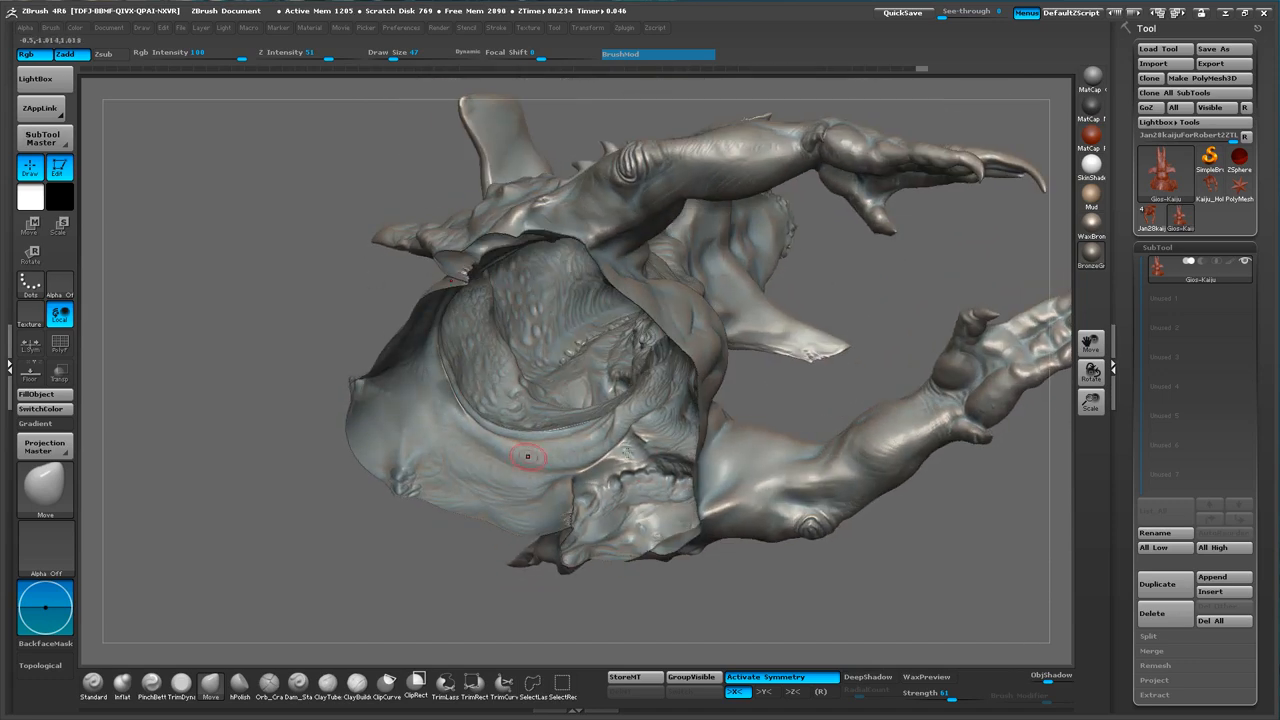
{"action": "mouse_move", "coordinate": [306, 396]}
{"action": "left_mouse_down"}
{"action": "mouse_move", "coordinate": [380, 260]}
{"action": "mouse_move", "coordinate": [315, 168]}
{"action": "left_mouse_up"}
{"action": "left_click_drag", "start_coordinate": [680, 415], "coordinate": [818, 382], "text": "alt"}
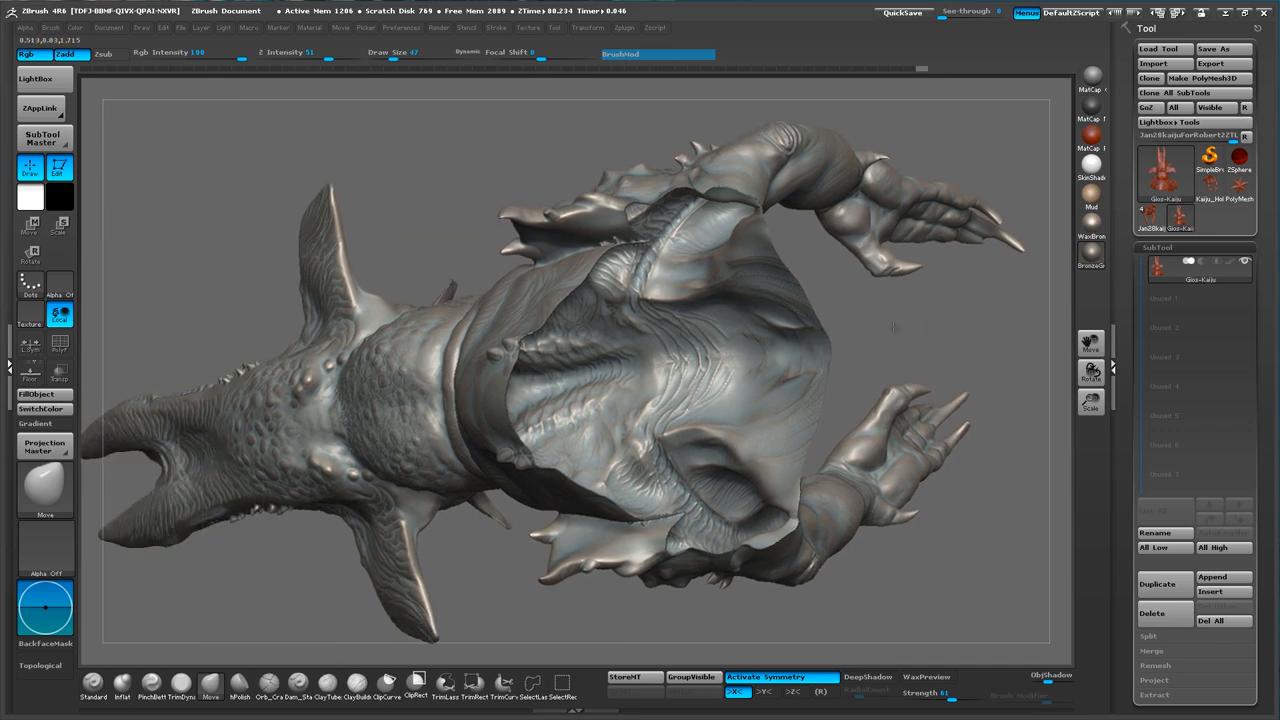
{"action": "left_click_drag", "start_coordinate": [905, 340], "coordinate": [951, 357], "text": "alt"}
{"action": "mouse_move", "coordinate": [895, 395]}
{"action": "left_mouse_down"}
{"action": "mouse_move", "coordinate": [848, 372]}
{"action": "mouse_move", "coordinate": [737, 214]}
{"action": "mouse_move", "coordinate": [754, 209]}
{"action": "mouse_move", "coordinate": [744, 177]}
{"action": "mouse_move", "coordinate": [666, 191]}
{"action": "mouse_move", "coordinate": [686, 274]}
{"action": "mouse_move", "coordinate": [975, 262]}
{"action": "mouse_move", "coordinate": [914, 346]}
{"action": "mouse_move", "coordinate": [895, 520]}
{"action": "left_mouse_up"}
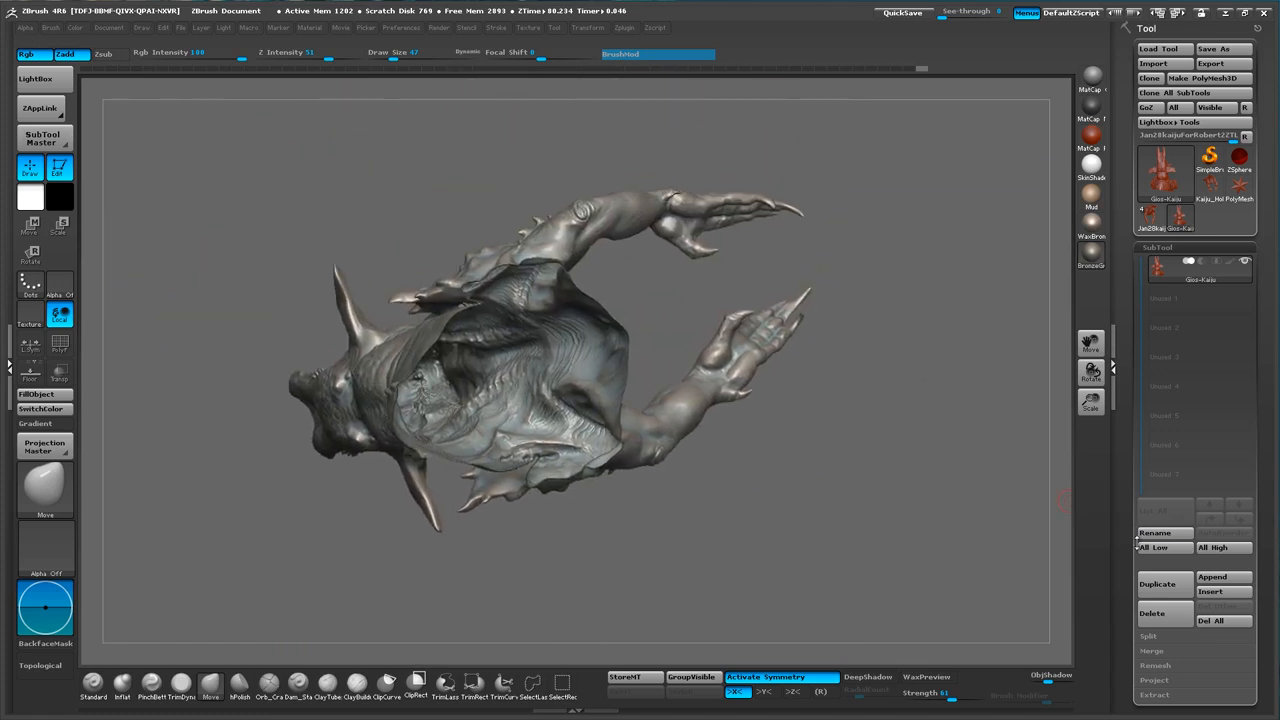
- Delete the sculpt's lower subdivision levels and permanently remove its hidden geometry
{"action": "left_click_drag", "start_coordinate": [1120, 504], "coordinate": [1135, 229]}
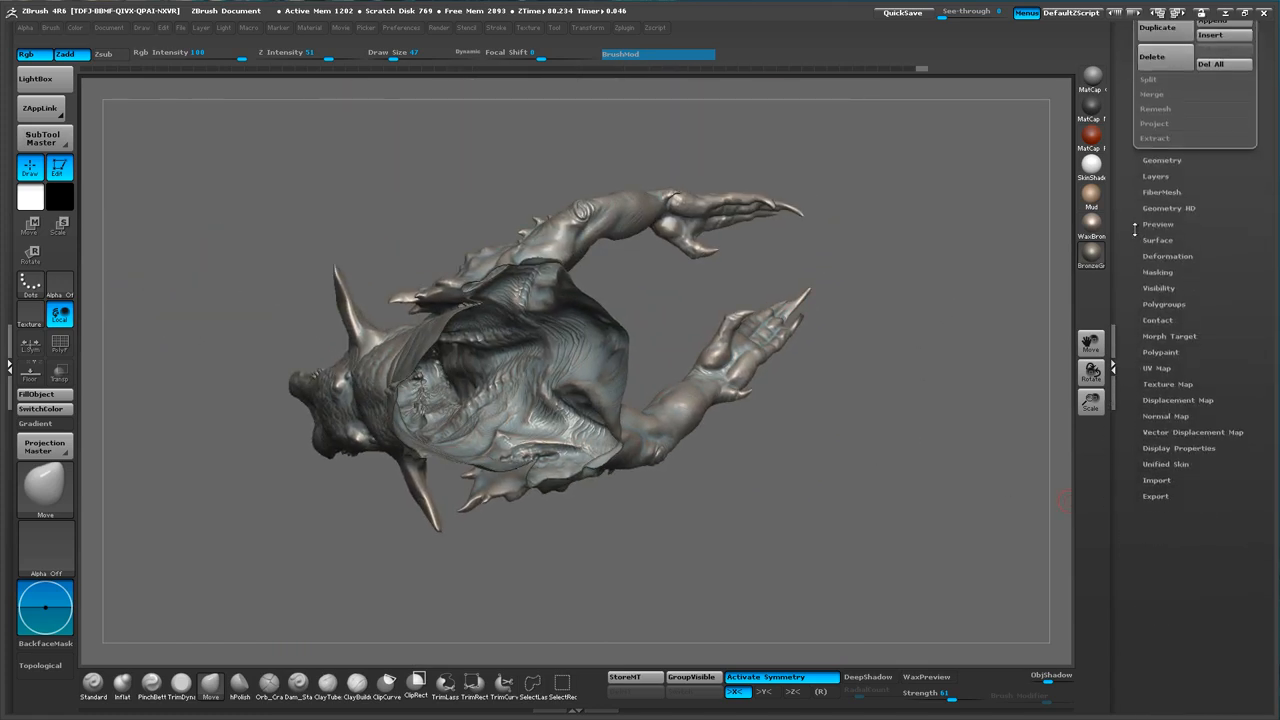
{"action": "left_click", "coordinate": [1178, 159]}
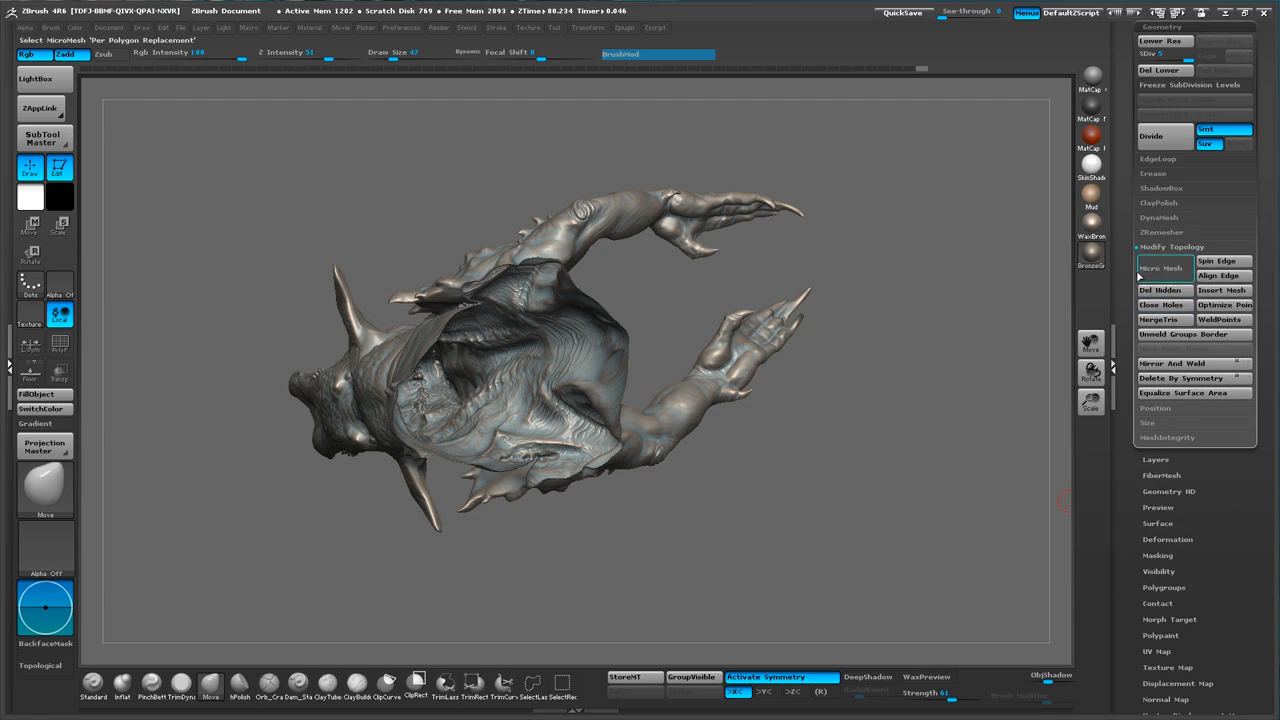
{"action": "left_click", "coordinate": [1170, 248]}
{"action": "left_click", "coordinate": [1175, 250]}
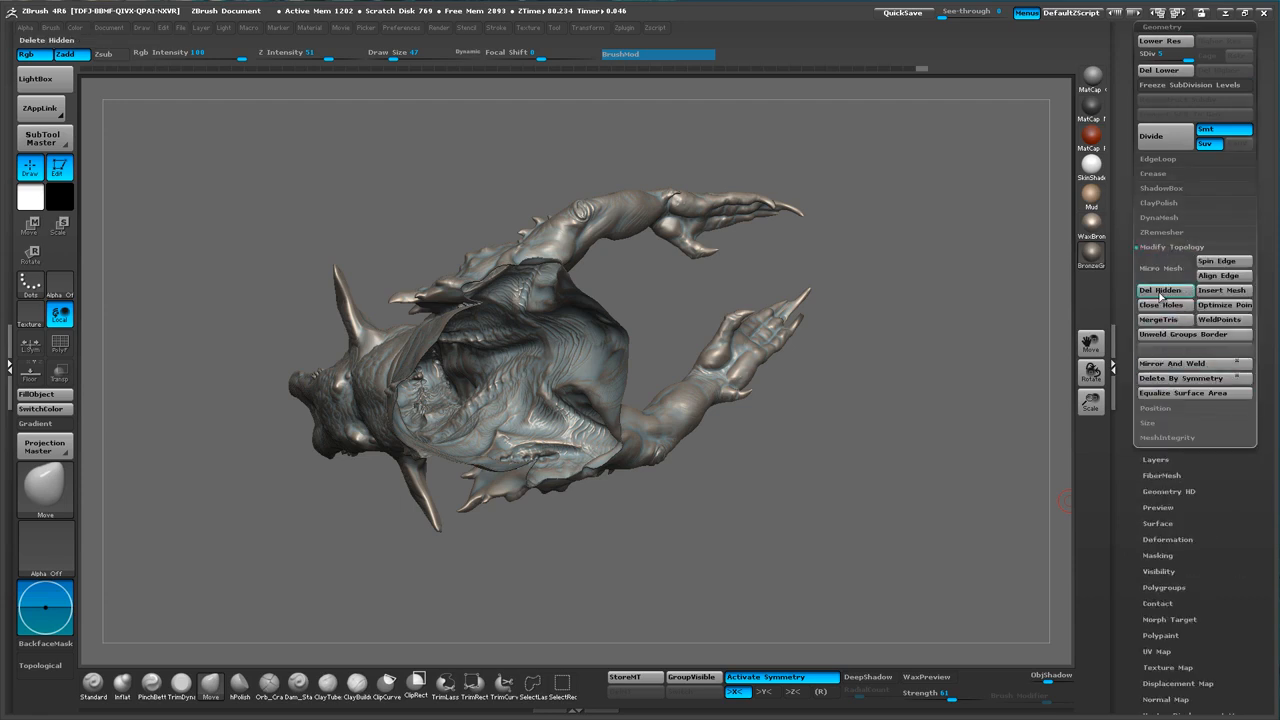
{"action": "left_click", "coordinate": [1162, 290]}
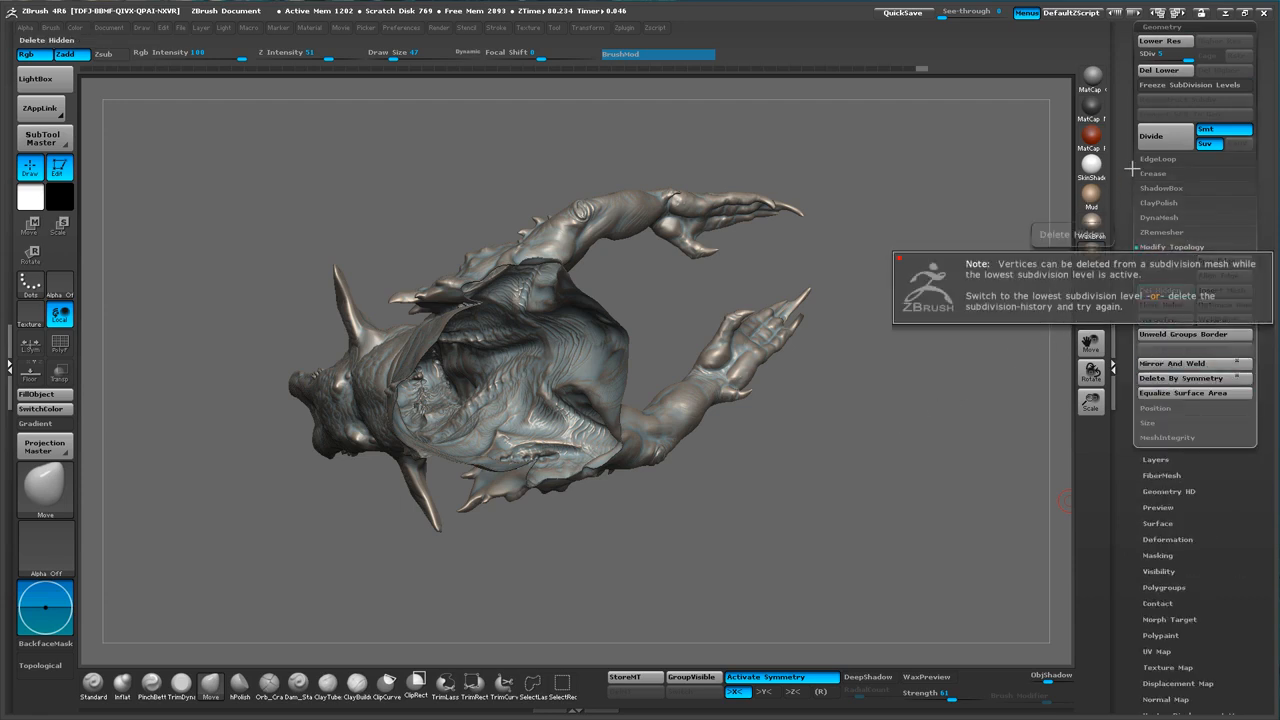
{"action": "left_click", "coordinate": [1159, 70]}
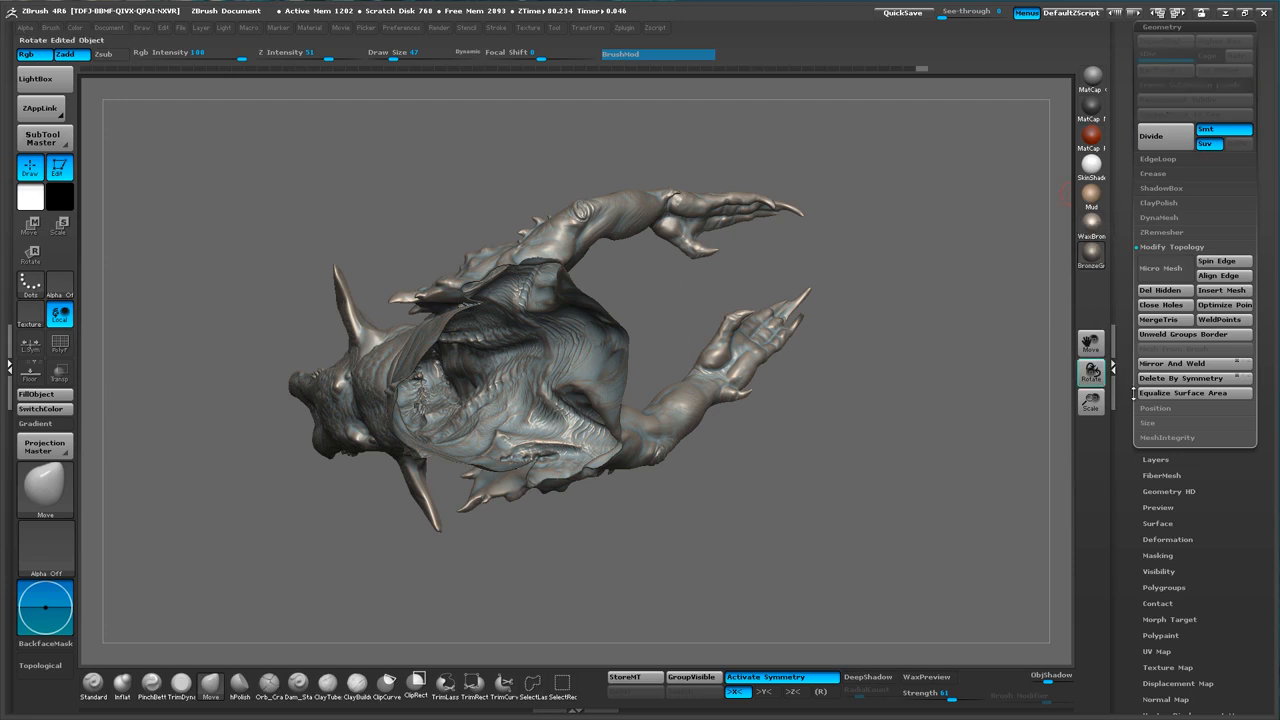
{"action": "left_click", "coordinate": [1188, 295]}
{"action": "mouse_move", "coordinate": [986, 429]}
{"action": "left_mouse_down"}
{"action": "mouse_move", "coordinate": [924, 428]}
{"action": "mouse_move", "coordinate": [956, 427]}
{"action": "mouse_move", "coordinate": [788, 598]}
{"action": "left_mouse_up"}
{"action": "left_click_drag", "start_coordinate": [814, 538], "coordinate": [856, 490], "text": "ctrl+shift"}
{"action": "mouse_move", "coordinate": [865, 490]}
{"action": "left_mouse_down", "text": "ctrl"}
{"action": "mouse_move", "coordinate": [803, 571]}
{"action": "mouse_move", "coordinate": [948, 564]}
{"action": "mouse_move", "coordinate": [829, 546]}
{"action": "mouse_move", "coordinate": [886, 467]}
{"action": "mouse_move", "coordinate": [840, 503]}
{"action": "mouse_move", "coordinate": [877, 489]}
{"action": "mouse_move", "coordinate": [743, 509]}
{"action": "mouse_move", "coordinate": [920, 486]}
{"action": "mouse_move", "coordinate": [920, 424]}
{"action": "left_mouse_up", "text": "ctrl"}
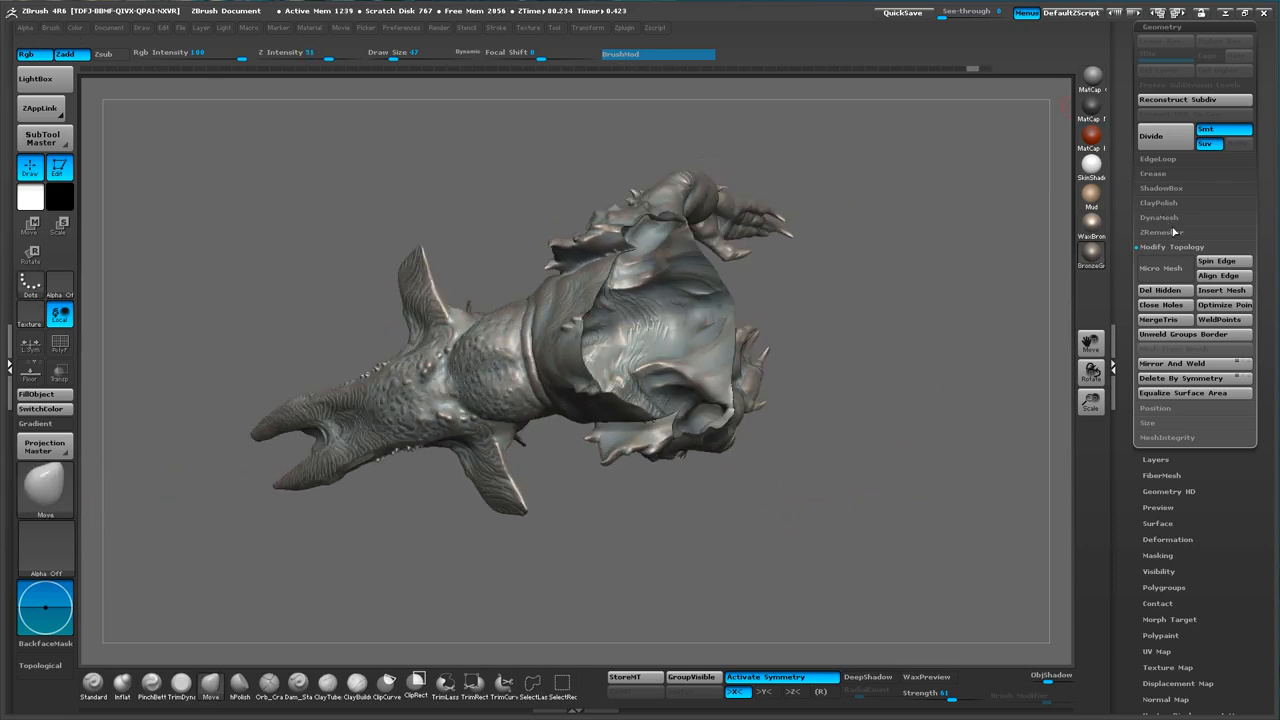
- Save the tool as Gios-Kaiju.ztl before remeshing
{"action": "left_click", "coordinate": [1160, 217]}
{"action": "left_click_drag", "start_coordinate": [935, 405], "coordinate": [1017, 213]}
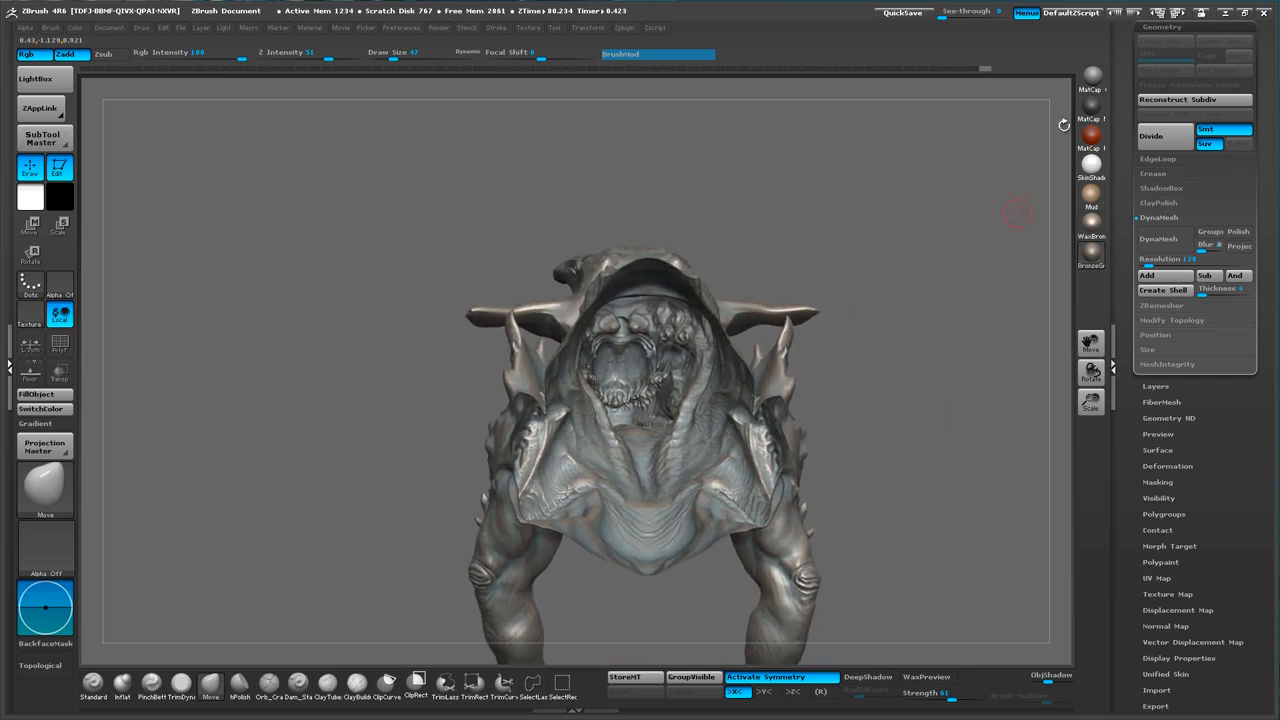
{"action": "scroll", "coordinate": [1145, 200], "scroll_direction": "up", "scroll_amount": 3}
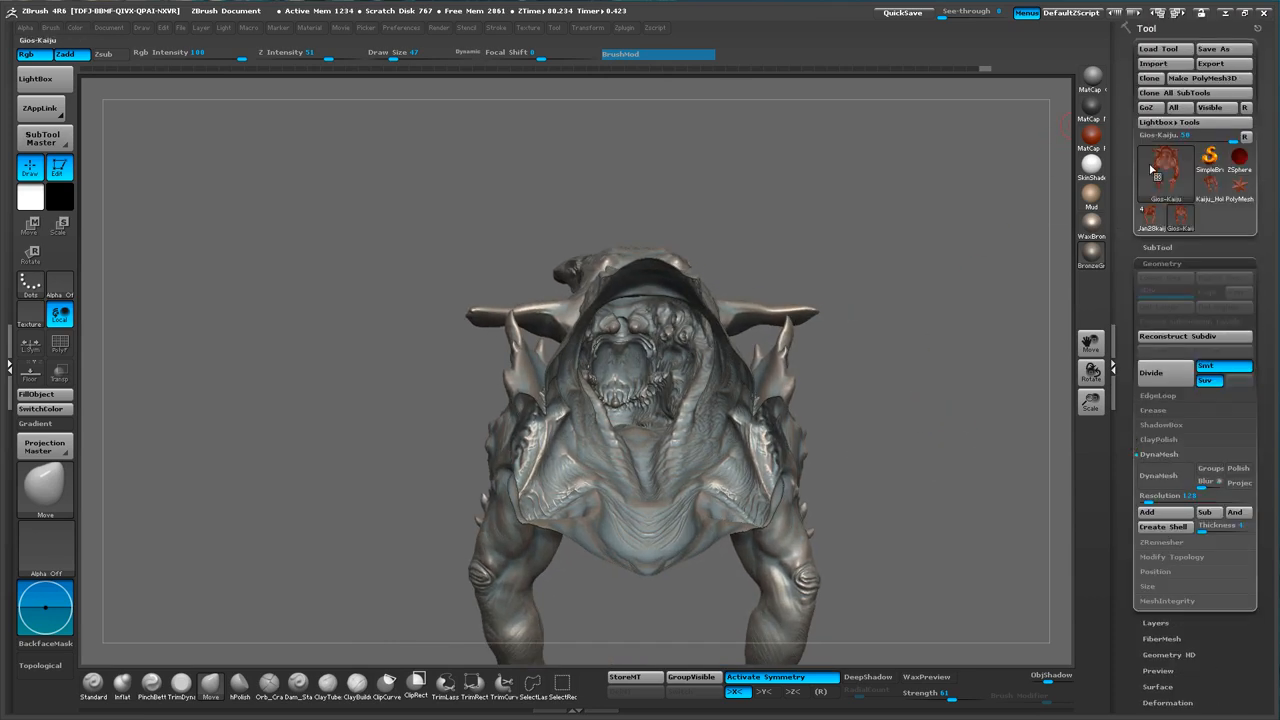
{"action": "left_click", "coordinate": [1213, 48]}
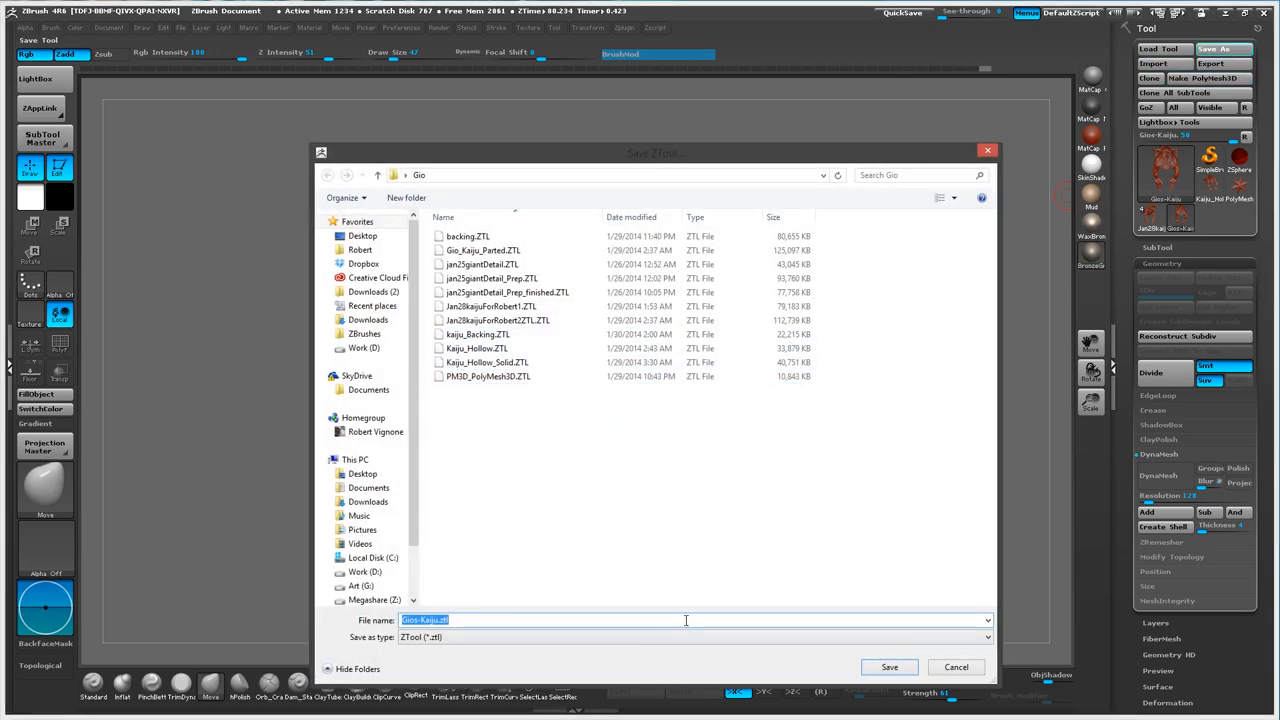
{"action": "left_click", "coordinate": [874, 668]}
- Try remeshing the kaiju with DynaMesh at resolution 1024 and compare its surface detail with the original mesh
{"action": "left_click_drag", "start_coordinate": [923, 494], "coordinate": [871, 487]}
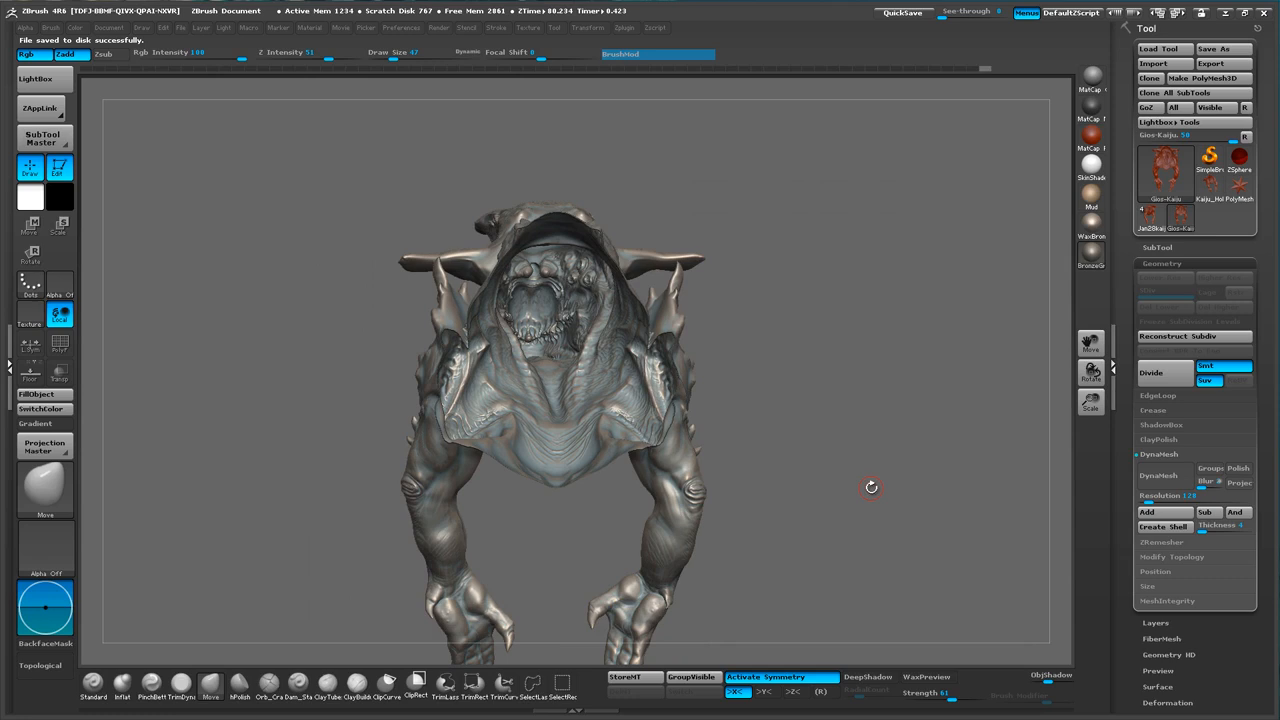
{"action": "left_click_drag", "start_coordinate": [883, 477], "coordinate": [919, 483]}
{"action": "left_click", "coordinate": [1150, 495]}
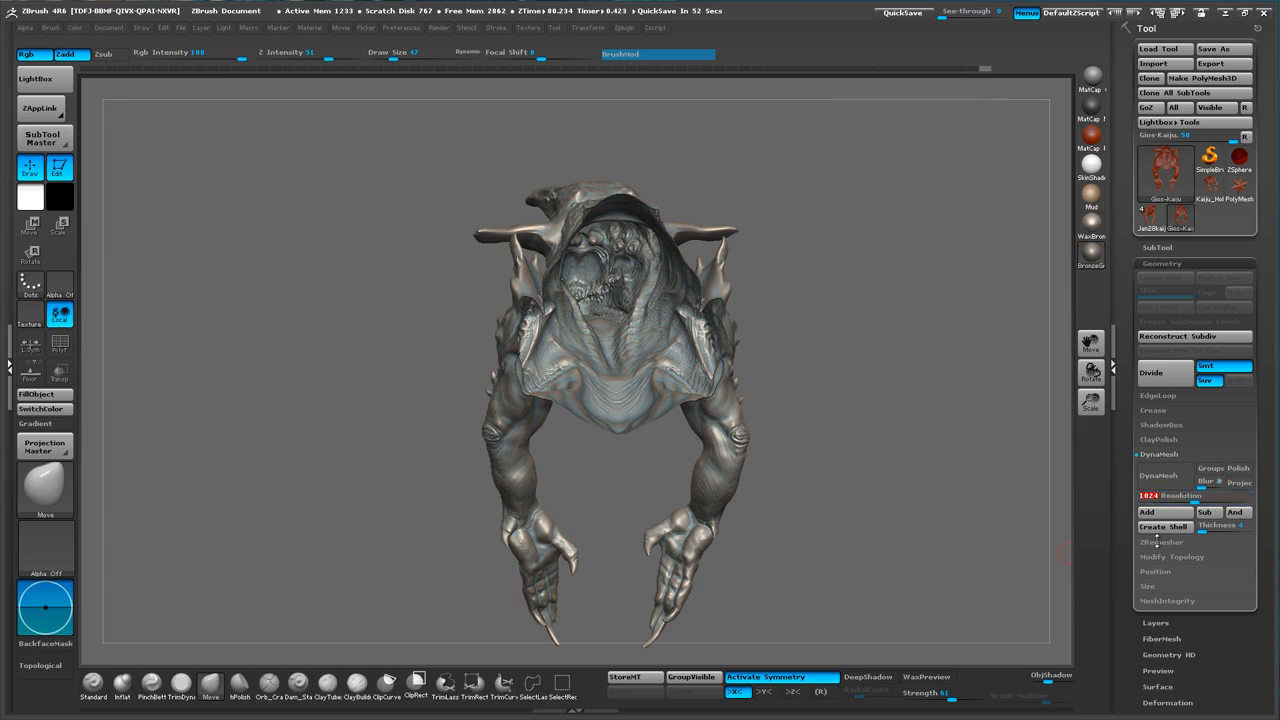
{"action": "left_click_drag", "start_coordinate": [860, 390], "coordinate": [1108, 536]}
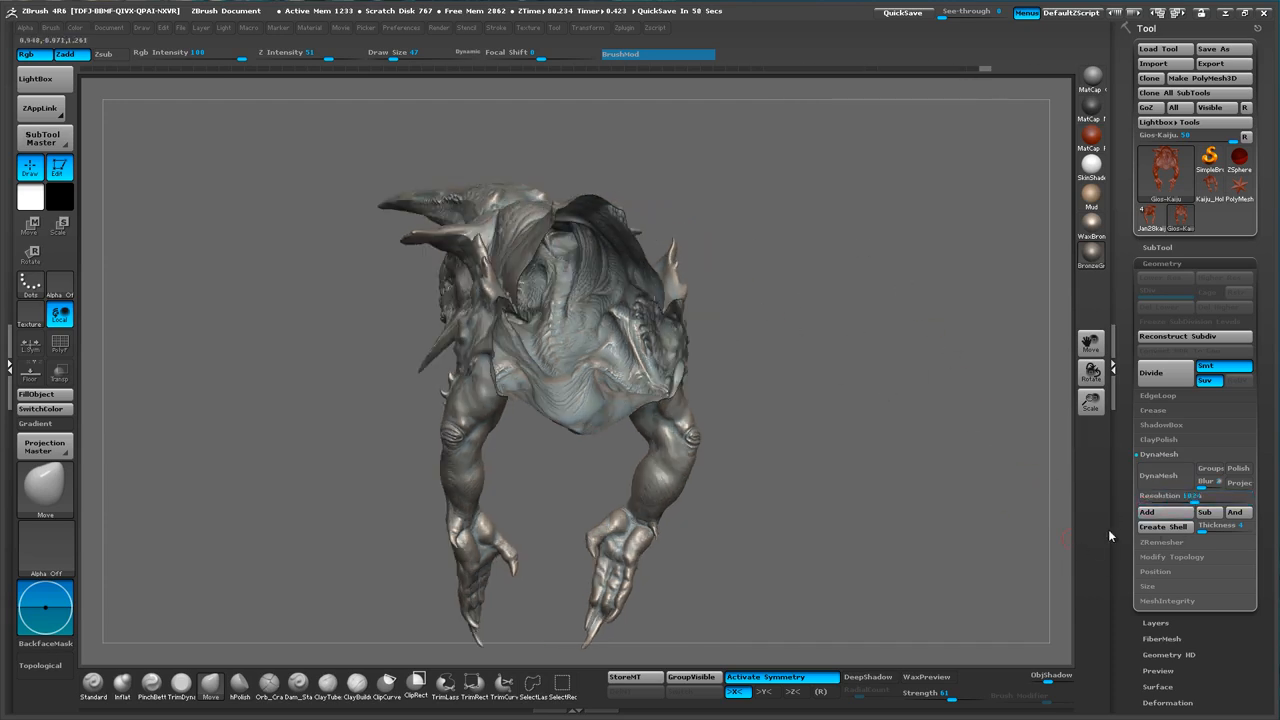
{"action": "left_click", "coordinate": [1168, 478]}
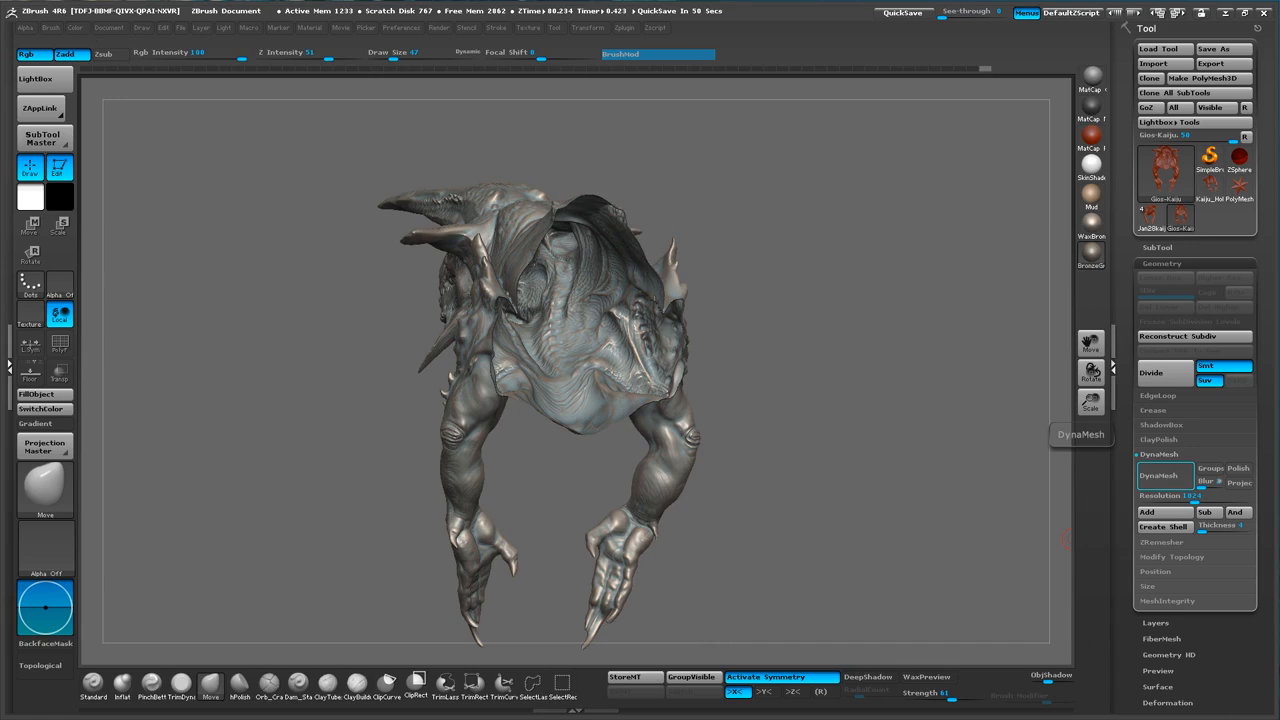
{"action": "mouse_move", "coordinate": [866, 474]}
{"action": "left_mouse_down"}
{"action": "mouse_move", "coordinate": [775, 440]}
{"action": "mouse_move", "coordinate": [745, 411]}
{"action": "mouse_move", "coordinate": [857, 400]}
{"action": "mouse_move", "coordinate": [779, 485]}
{"action": "mouse_move", "coordinate": [826, 391]}
{"action": "mouse_move", "coordinate": [790, 383]}
{"action": "left_mouse_up"}
{"action": "mouse_move", "coordinate": [614, 553]}
{"action": "left_mouse_down"}
{"action": "mouse_move", "coordinate": [598, 540]}
{"action": "mouse_move", "coordinate": [583, 460]}
{"action": "left_mouse_up"}
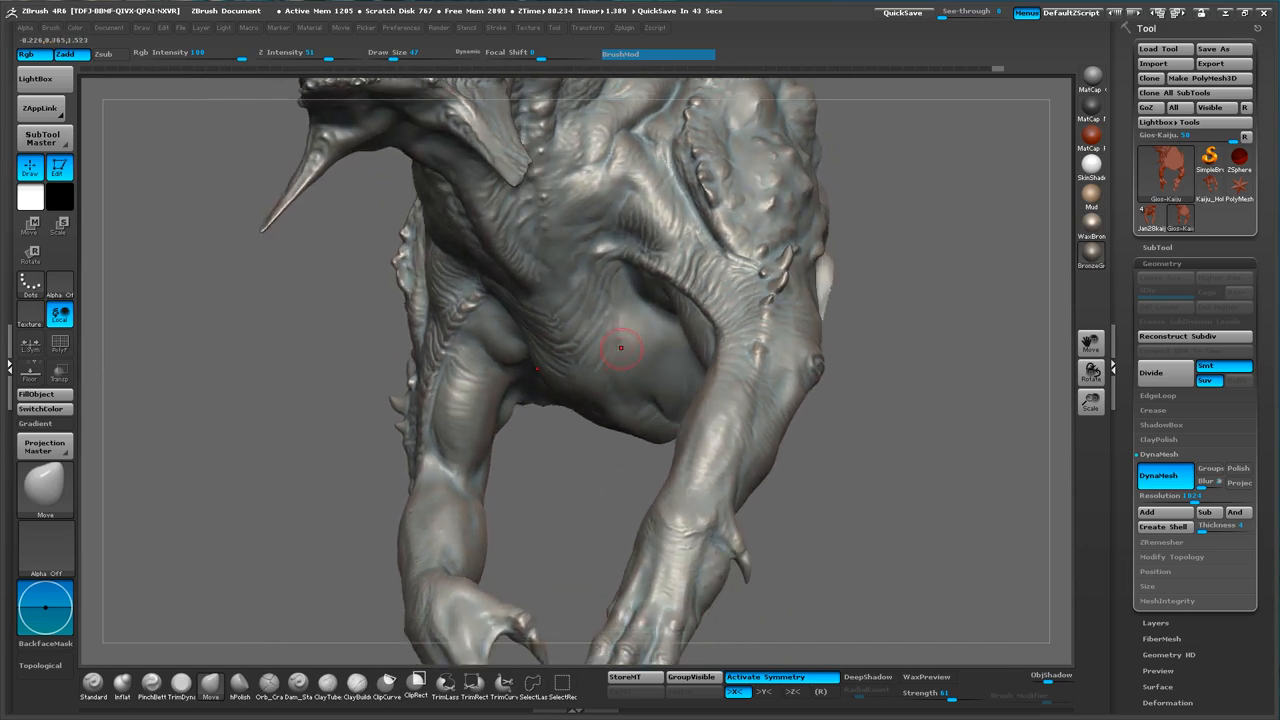
{"action": "left_click_drag", "start_coordinate": [971, 394], "coordinate": [955, 386]}
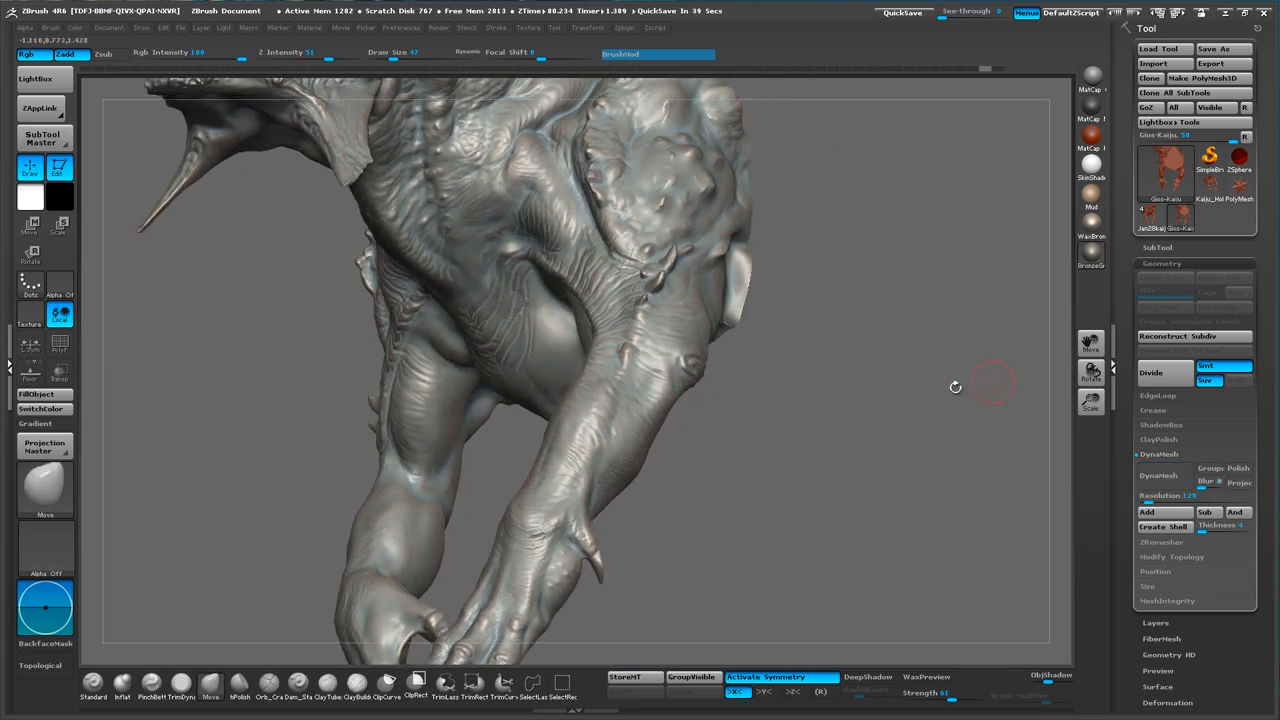
{"action": "left_click", "coordinate": [999, 68]}
{"action": "mouse_move", "coordinate": [988, 67]}
{"action": "left_mouse_down"}
{"action": "mouse_move", "coordinate": [1002, 68]}
{"action": "mouse_move", "coordinate": [986, 68]}
{"action": "left_mouse_up"}
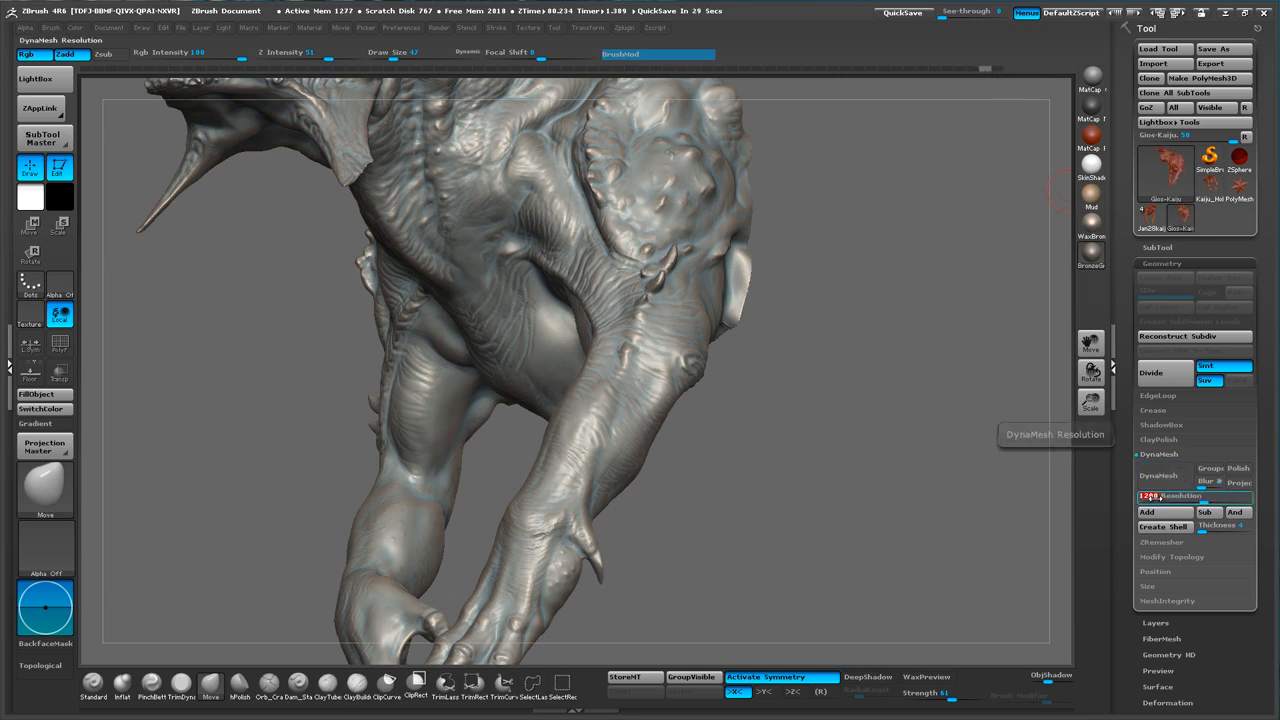
- Remesh the kaiju with DynaMesh at resolution 1200
{"action": "left_click_drag", "start_coordinate": [814, 443], "coordinate": [785, 413]}
{"action": "left_click", "coordinate": [1159, 475]}
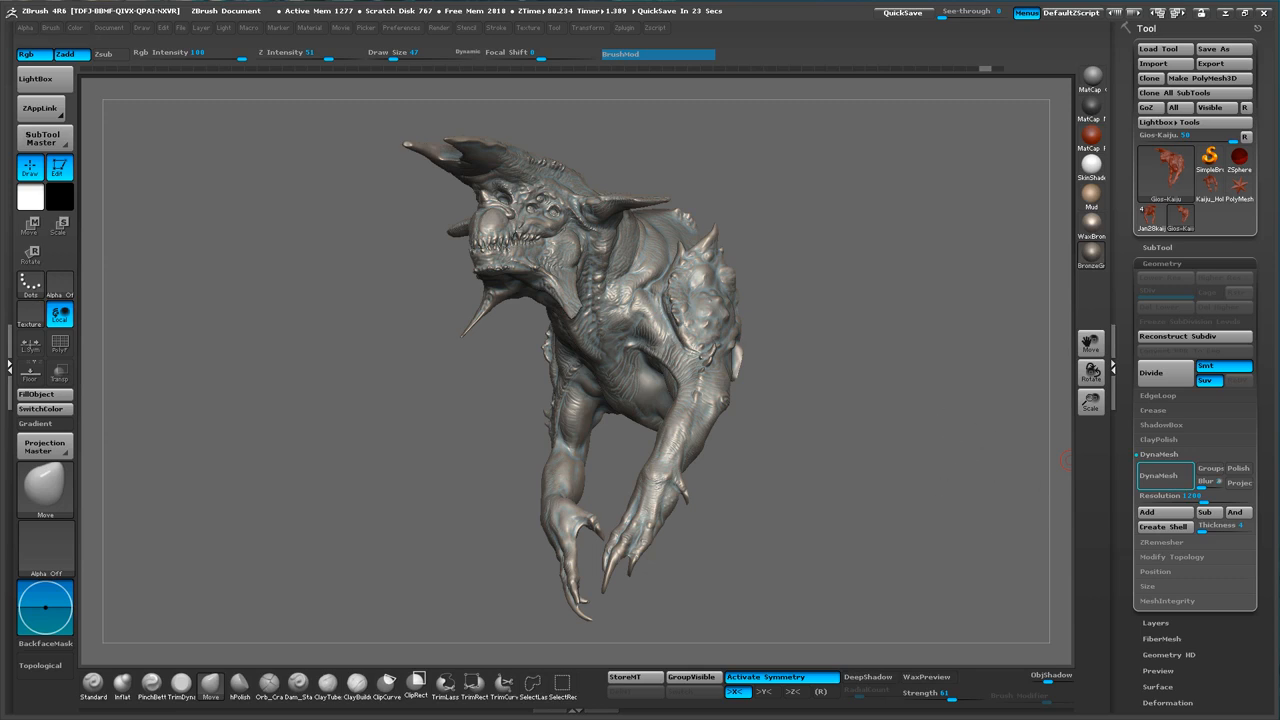
{"action": "left_click_drag", "start_coordinate": [862, 472], "coordinate": [977, 450]}
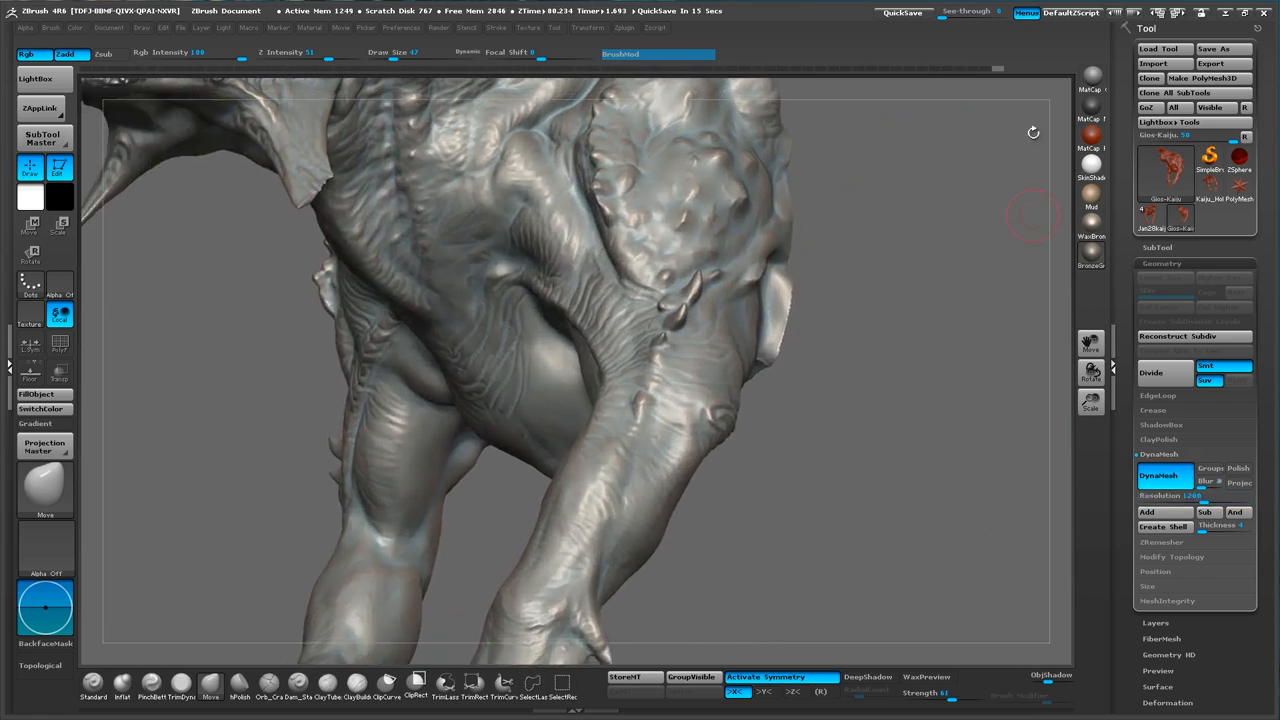
- Compare the remeshed detail with the previous history state, and check the tool's polygon count and the torso's base
{"action": "left_click", "coordinate": [986, 70]}
{"action": "left_click", "coordinate": [996, 69]}
{"action": "left_click_drag", "start_coordinate": [972, 257], "coordinate": [959, 253], "text": "alt"}
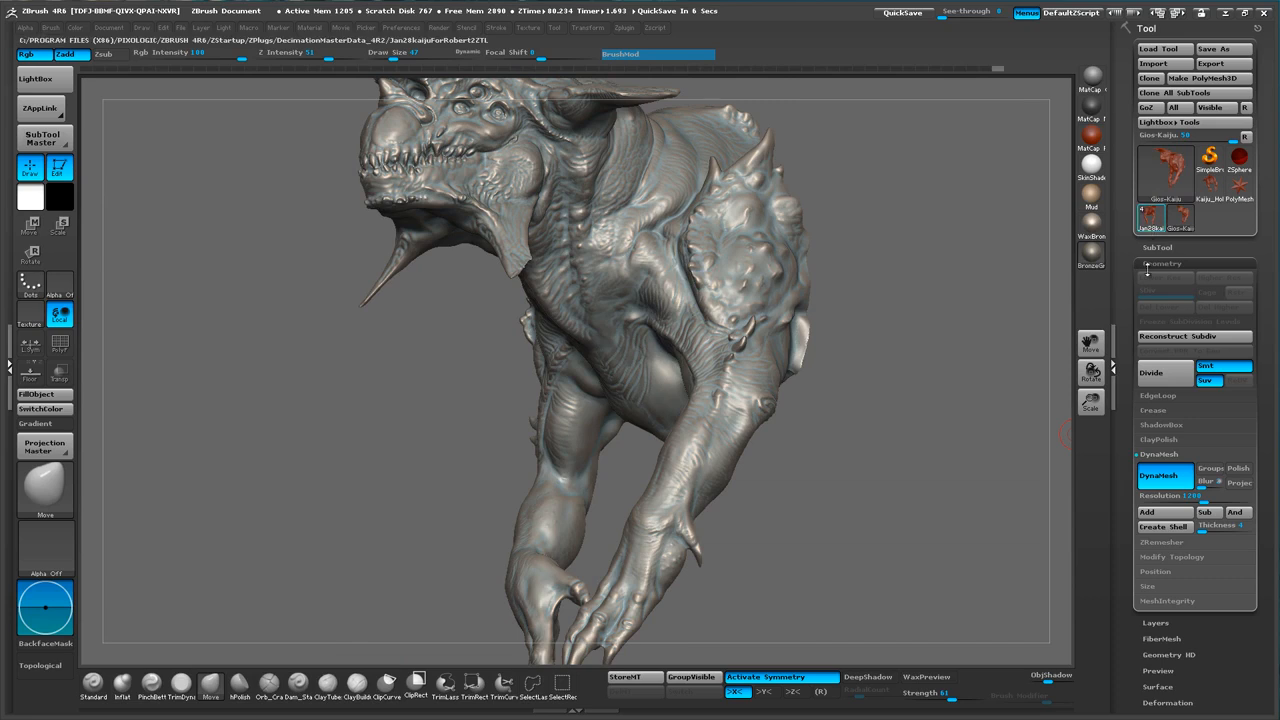
{"action": "mouse_move", "coordinate": [1161, 180]}
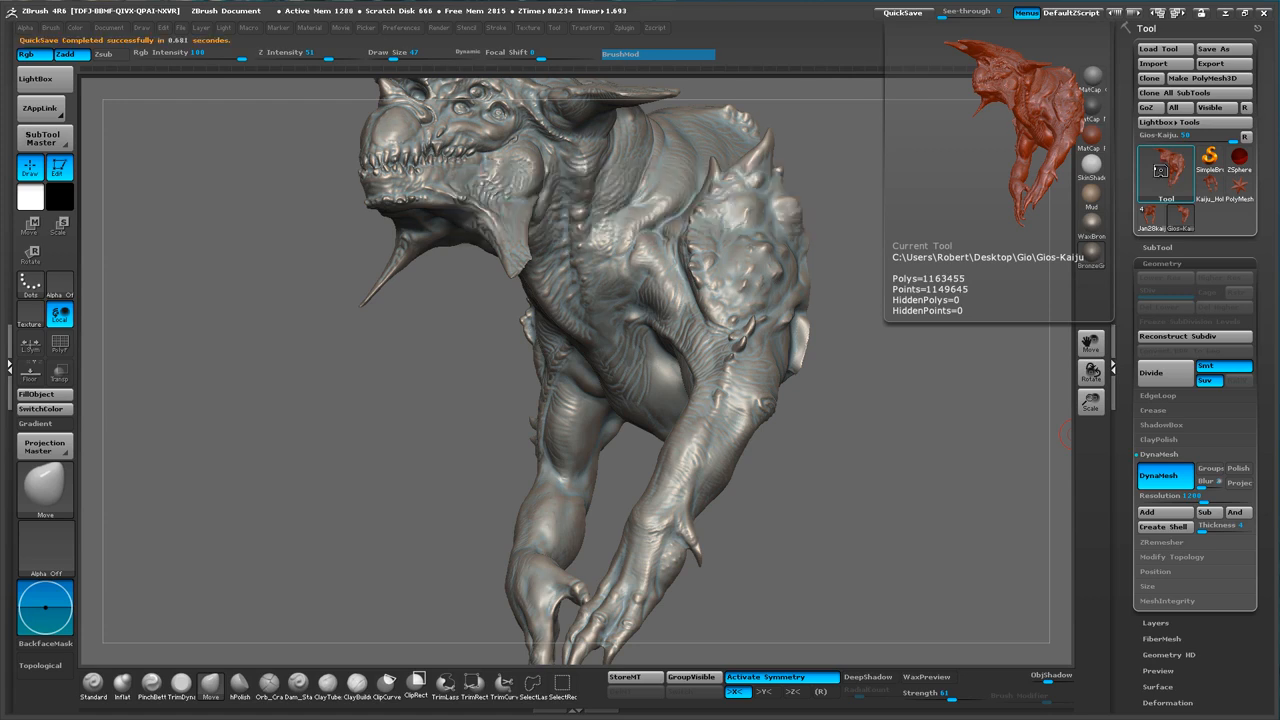
{"action": "mouse_move", "coordinate": [871, 466]}
{"action": "left_mouse_down"}
{"action": "mouse_move", "coordinate": [880, 472]}
{"action": "mouse_move", "coordinate": [904, 432]}
{"action": "mouse_move", "coordinate": [895, 463]}
{"action": "mouse_move", "coordinate": [860, 470]}
{"action": "left_mouse_up"}
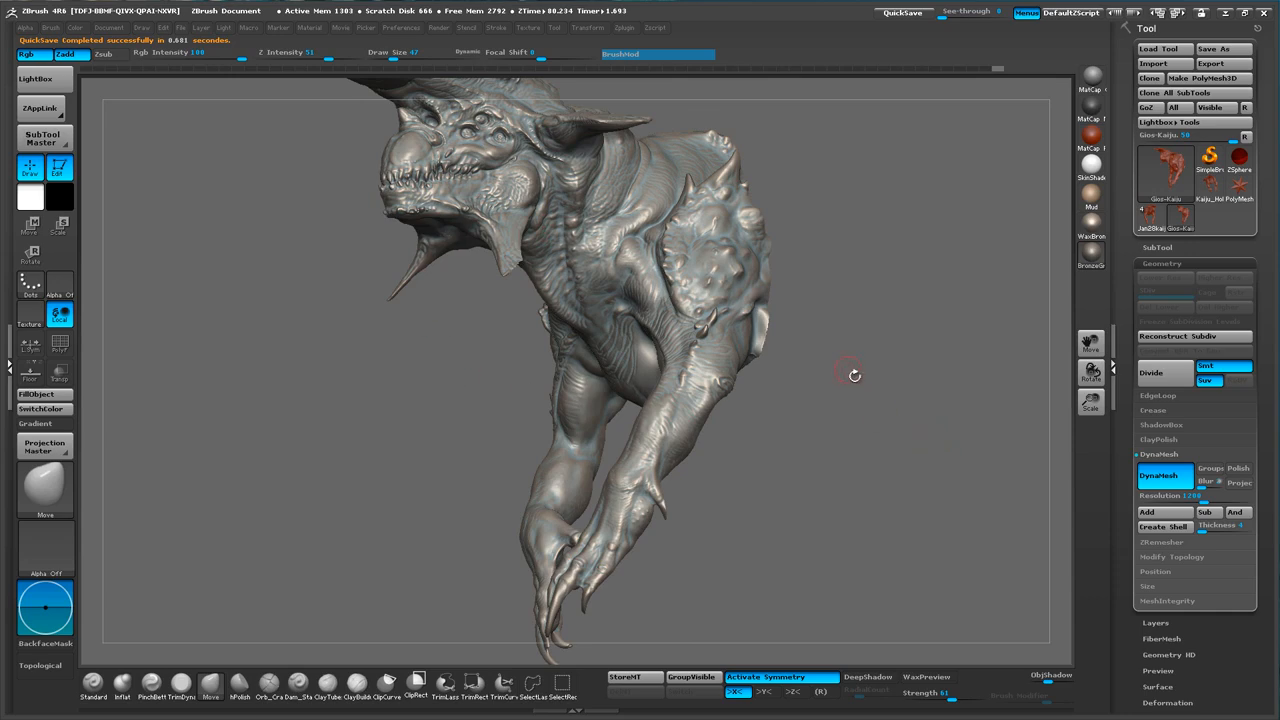
{"action": "left_click_drag", "start_coordinate": [870, 411], "coordinate": [1005, 434]}
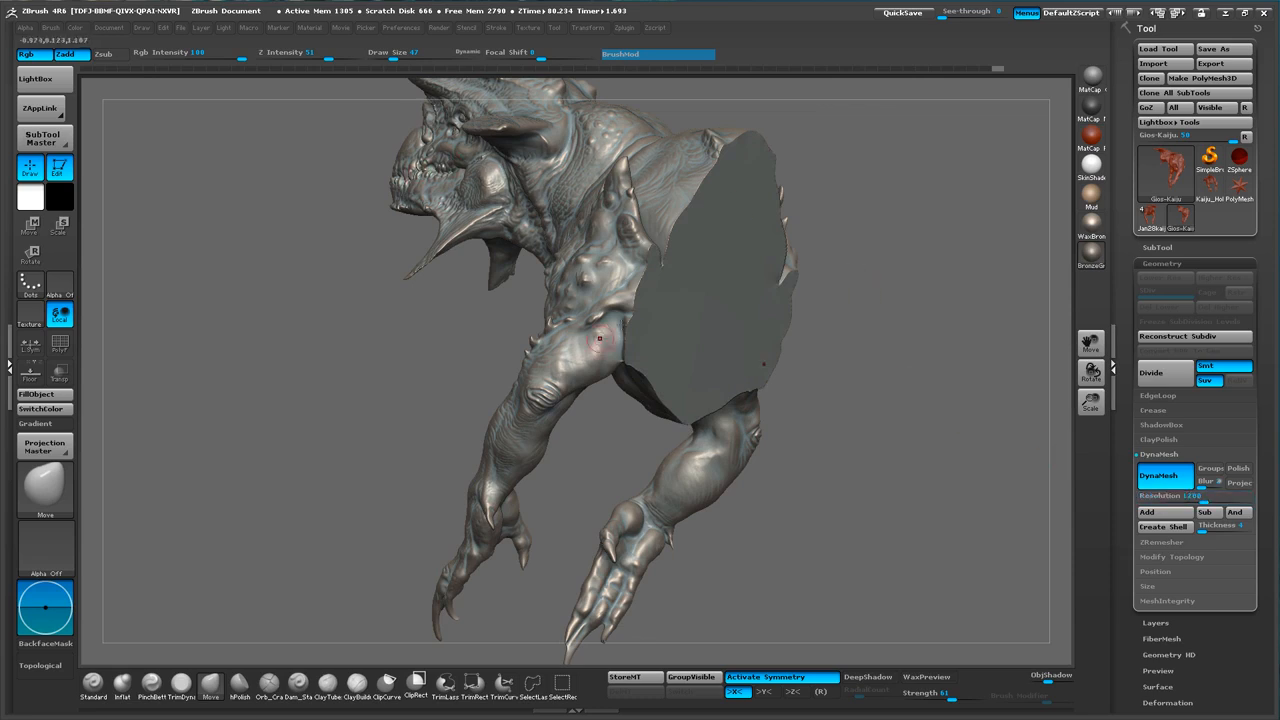
{"action": "left_click_drag", "start_coordinate": [888, 434], "coordinate": [757, 266]}
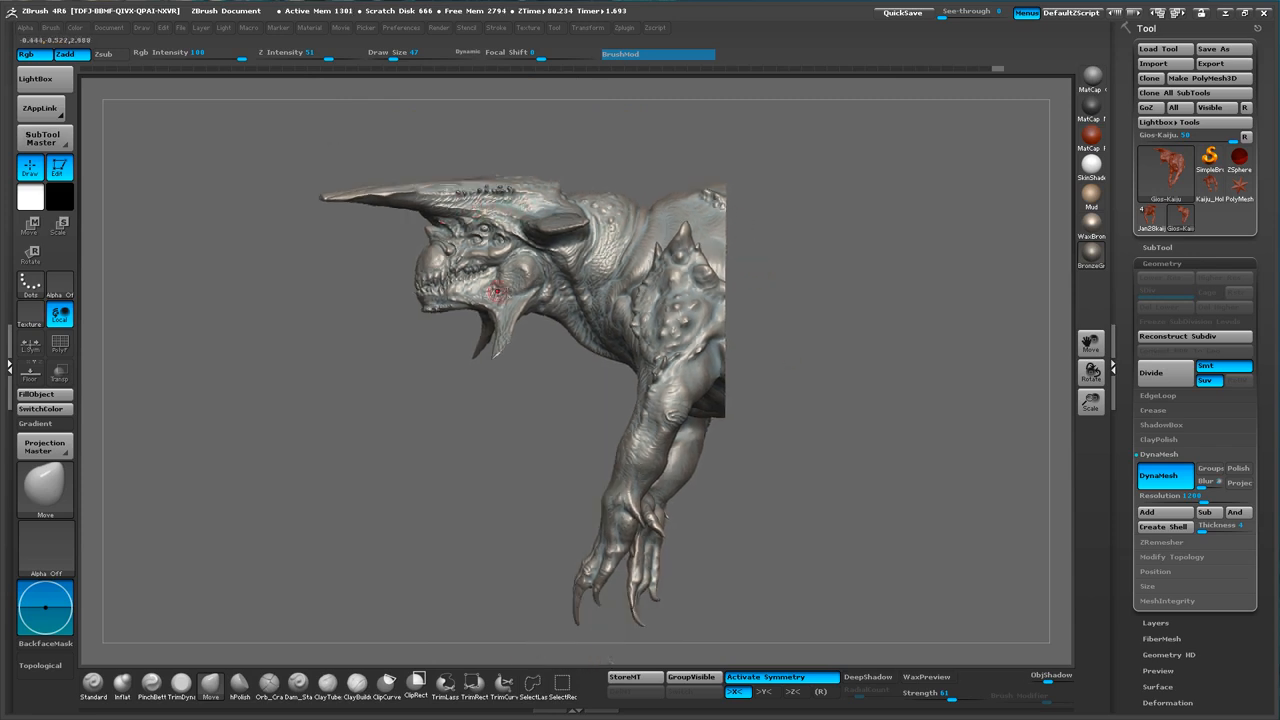
{"action": "left_click_drag", "start_coordinate": [893, 380], "coordinate": [650, 272]}
{"action": "left_click_drag", "start_coordinate": [814, 180], "coordinate": [833, 346], "text": "alt"}
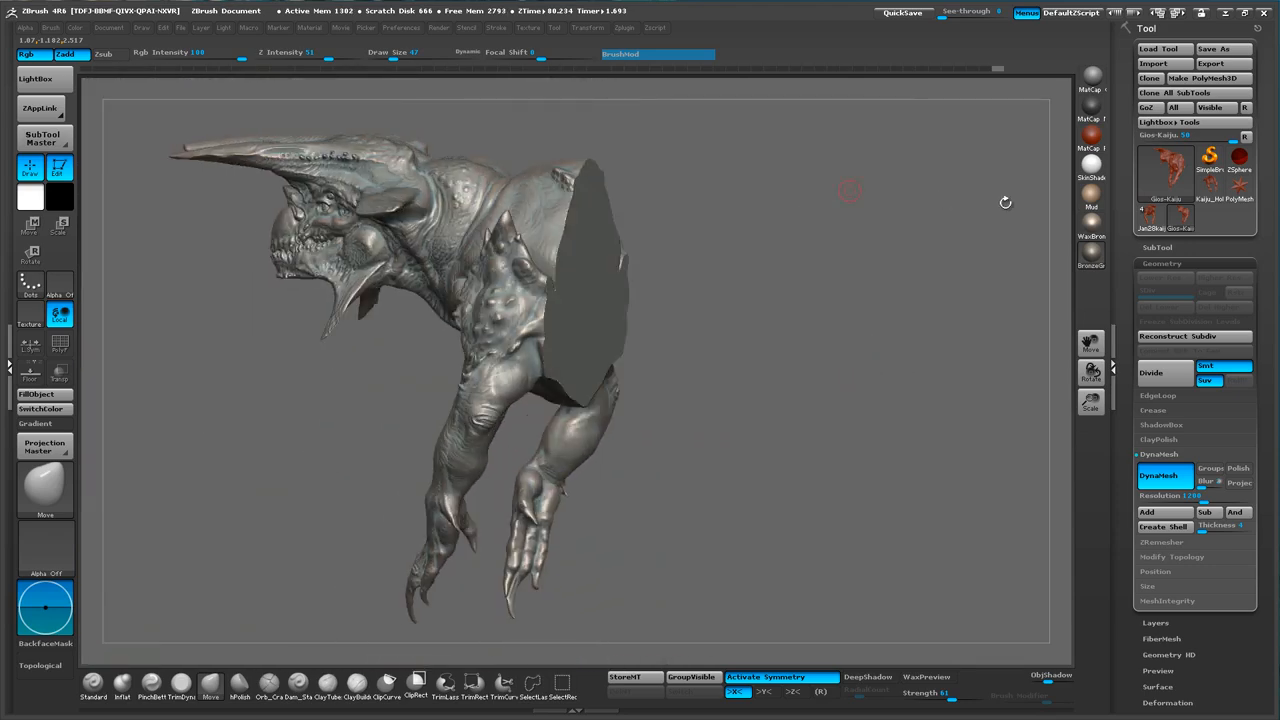
{"action": "left_click", "coordinate": [1160, 248]}
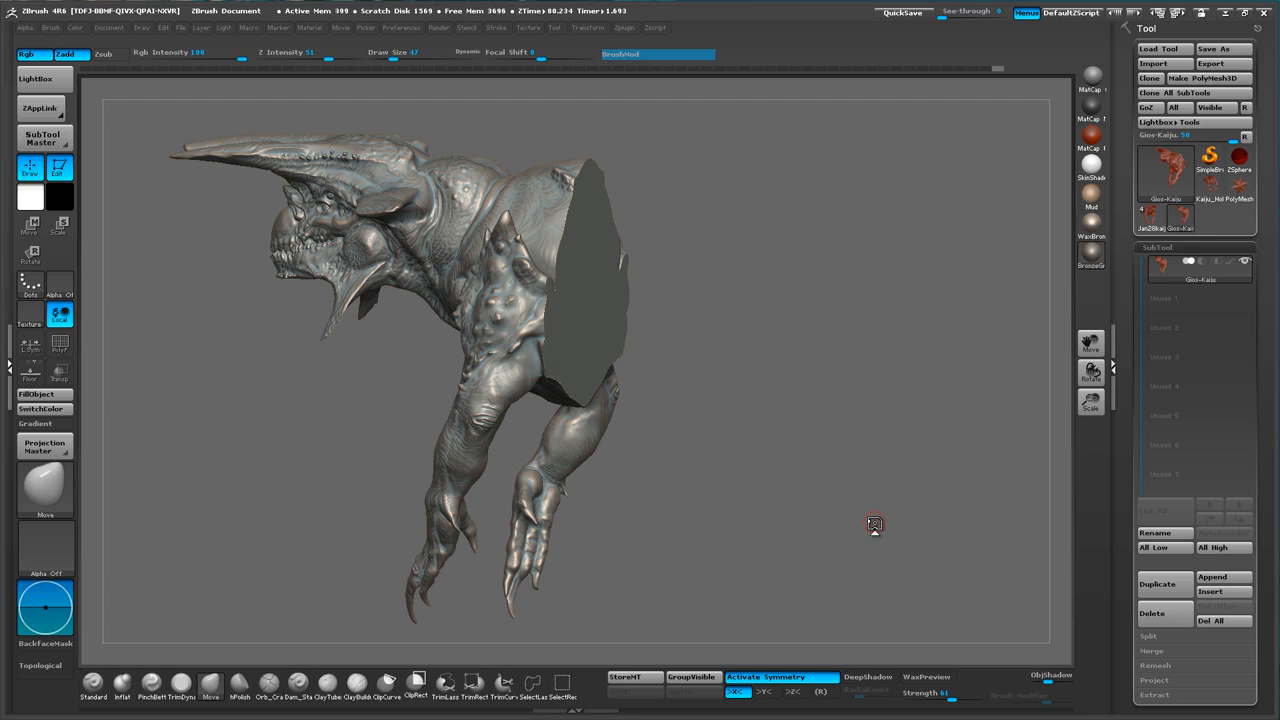
{"action": "left_click_drag", "start_coordinate": [1124, 482], "coordinate": [1126, 264]}
{"action": "left_click", "coordinate": [1164, 507]}
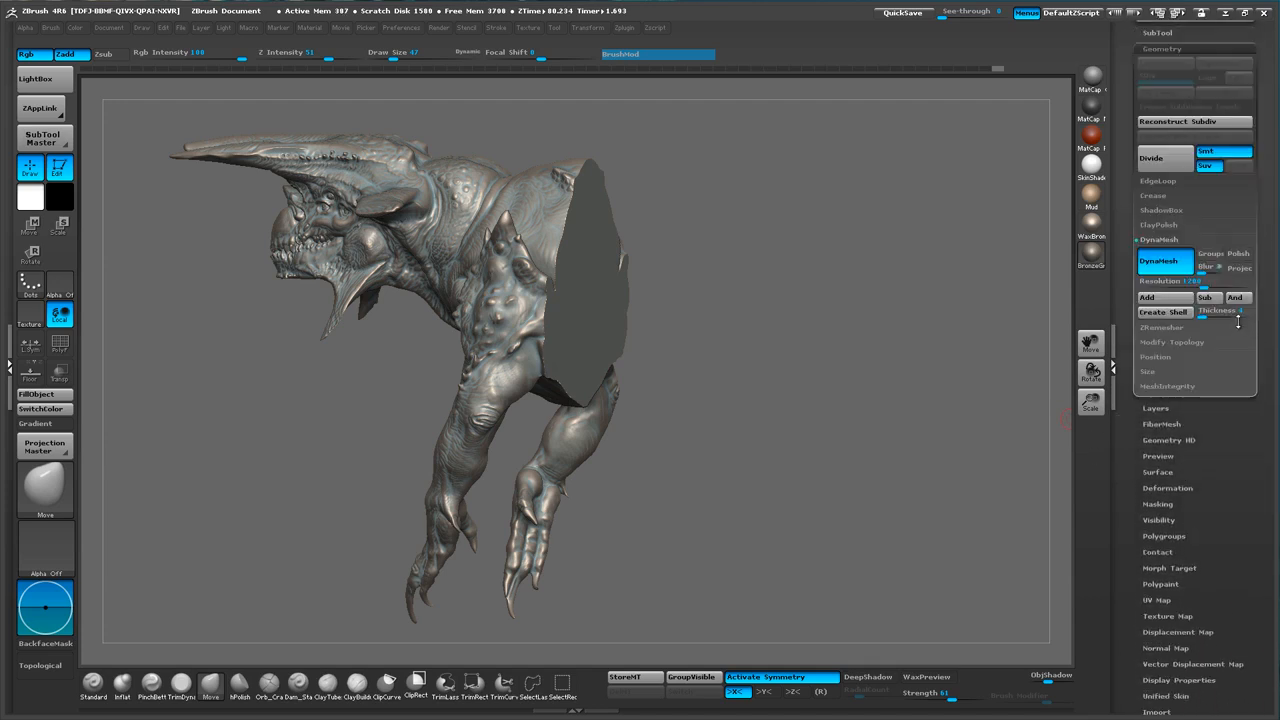
{"action": "left_click_drag", "start_coordinate": [1128, 294], "coordinate": [1168, 402]}
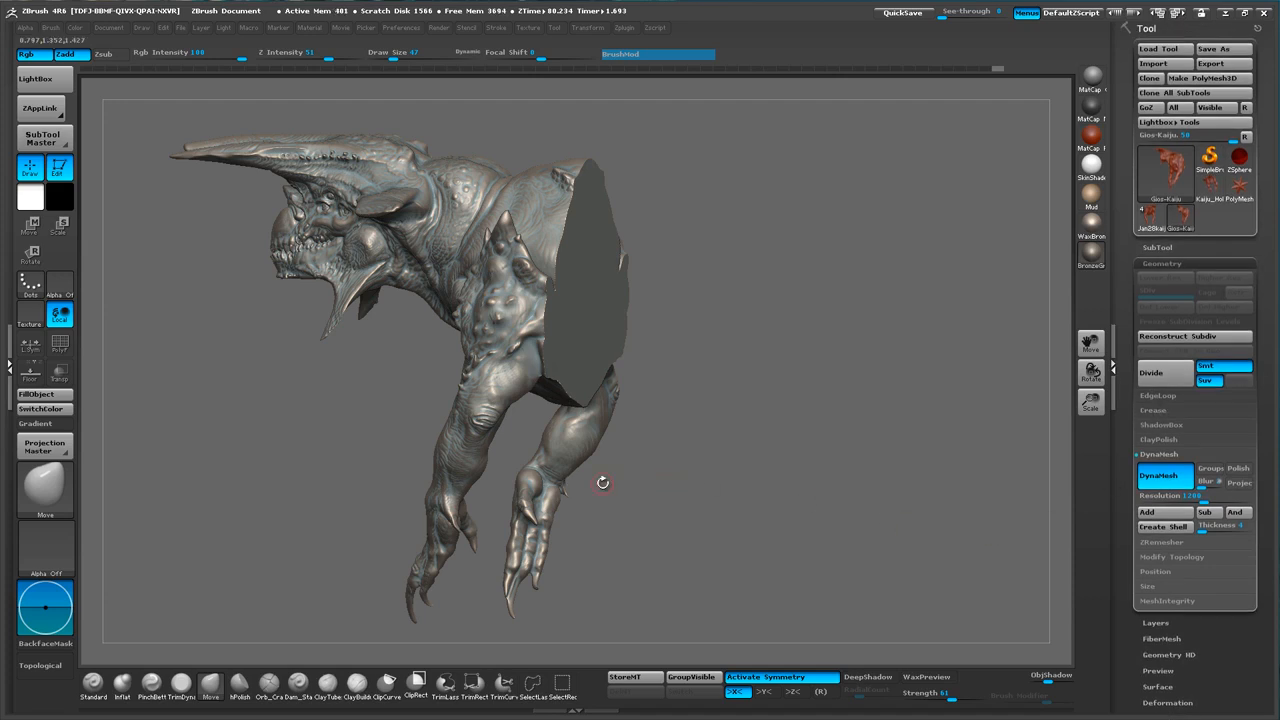
- Duplicate the kaiju subtool to have a second copy for the inner volume
{"action": "left_click_drag", "start_coordinate": [734, 432], "coordinate": [1006, 337]}
{"action": "left_click", "coordinate": [1160, 247]}
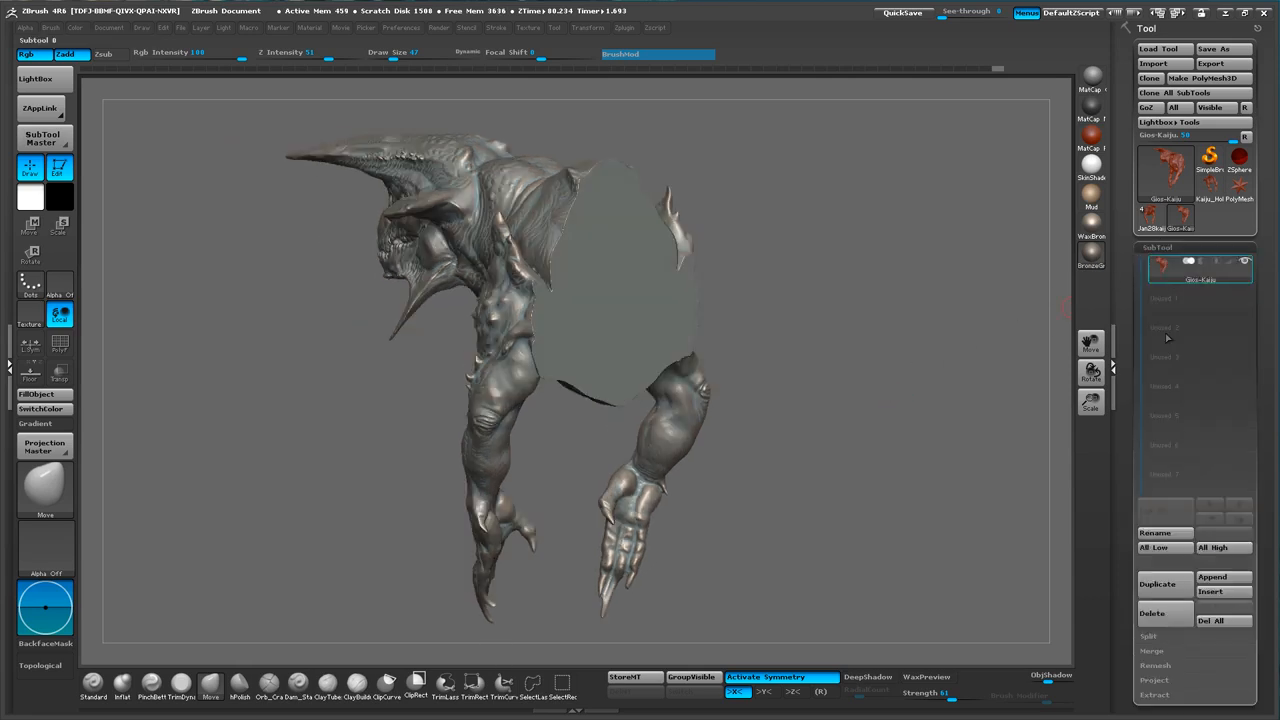
{"action": "left_click", "coordinate": [1157, 584]}
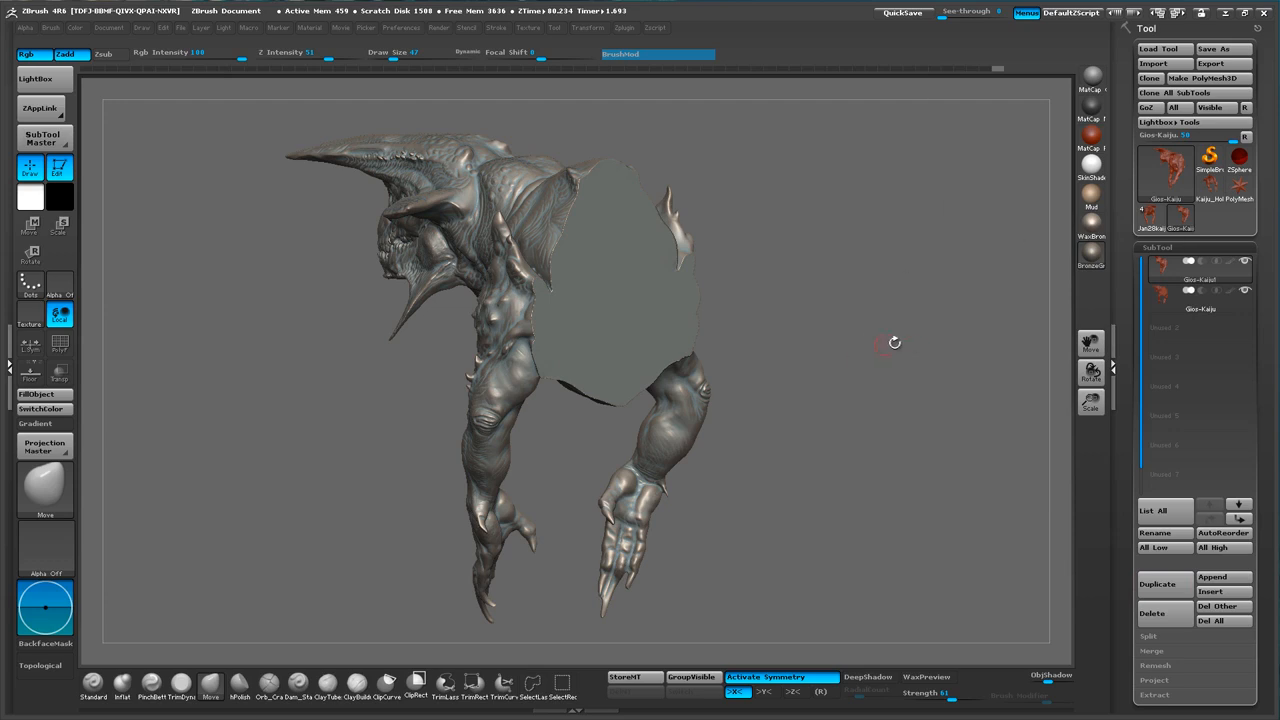
{"action": "left_click_drag", "start_coordinate": [895, 343], "coordinate": [858, 320]}
- Turn on transparency for inactive subtools and make the lower kaiju subtool active
{"action": "left_click", "coordinate": [62, 374]}
{"action": "left_click", "coordinate": [1203, 290]}
{"action": "left_click_drag", "start_coordinate": [914, 384], "coordinate": [899, 402], "text": "alt"}
- Remesh the lower kaiju subtool with DynaMesh at resolution 56
{"action": "left_click_drag", "start_coordinate": [1129, 460], "coordinate": [1112, 326]}
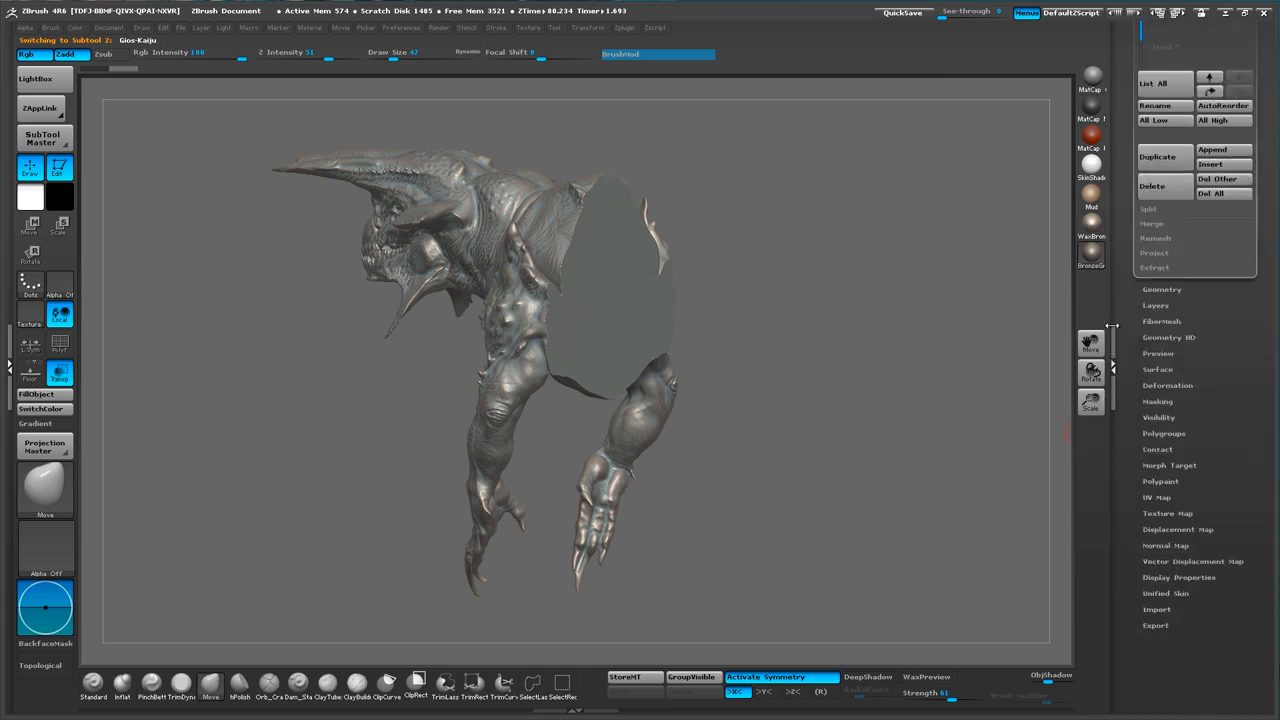
{"action": "left_click", "coordinate": [1180, 247]}
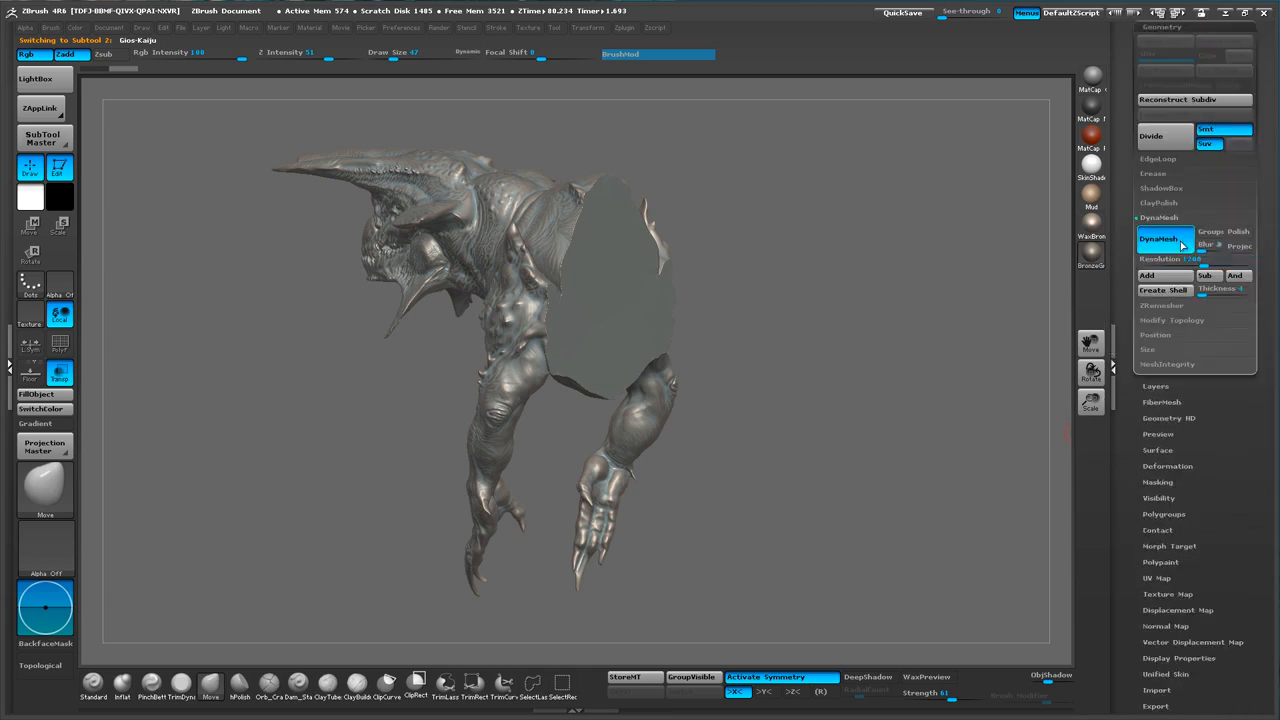
{"action": "left_click_drag", "start_coordinate": [1203, 264], "coordinate": [1144, 275]}
{"action": "left_click_drag", "start_coordinate": [900, 306], "coordinate": [910, 354], "text": "alt"}
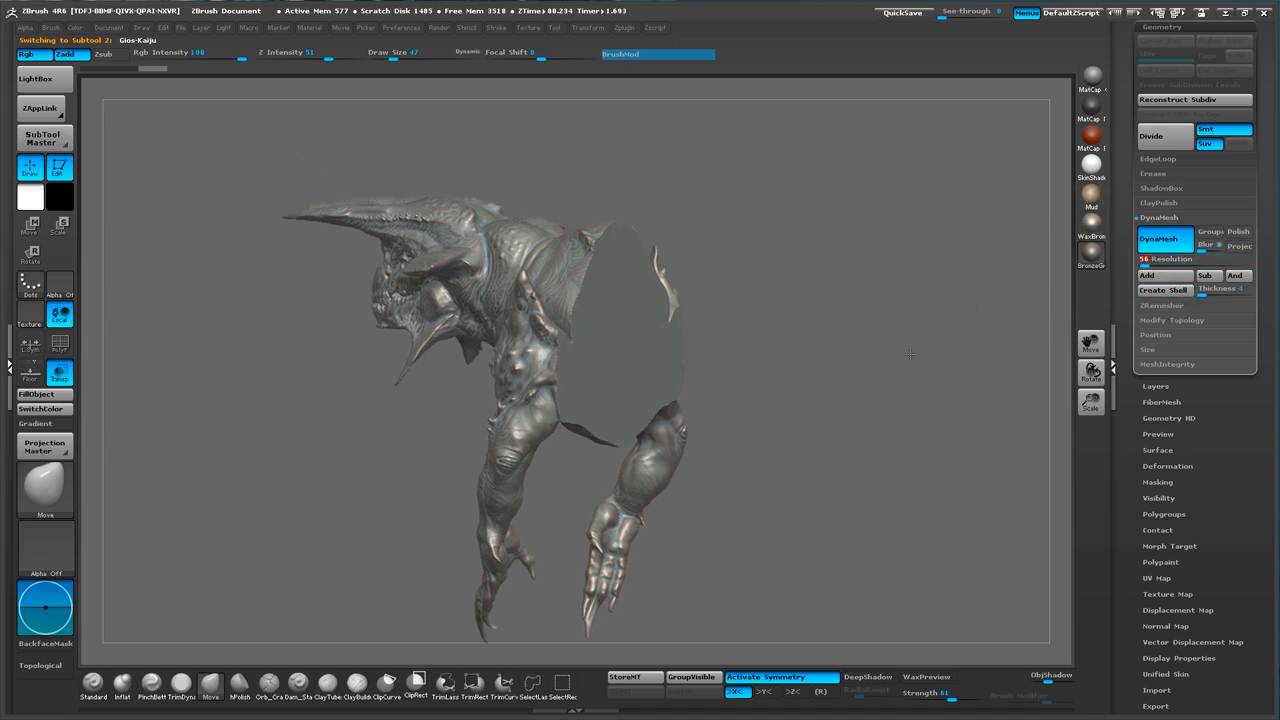
{"action": "left_click_drag", "start_coordinate": [879, 320], "coordinate": [928, 341], "text": "ctrl"}
- Hide the detailed kaiju subtool, select the Standard brush and inspect the low-resolution copy by itself
{"action": "left_click_drag", "start_coordinate": [1134, 191], "coordinate": [1149, 284]}
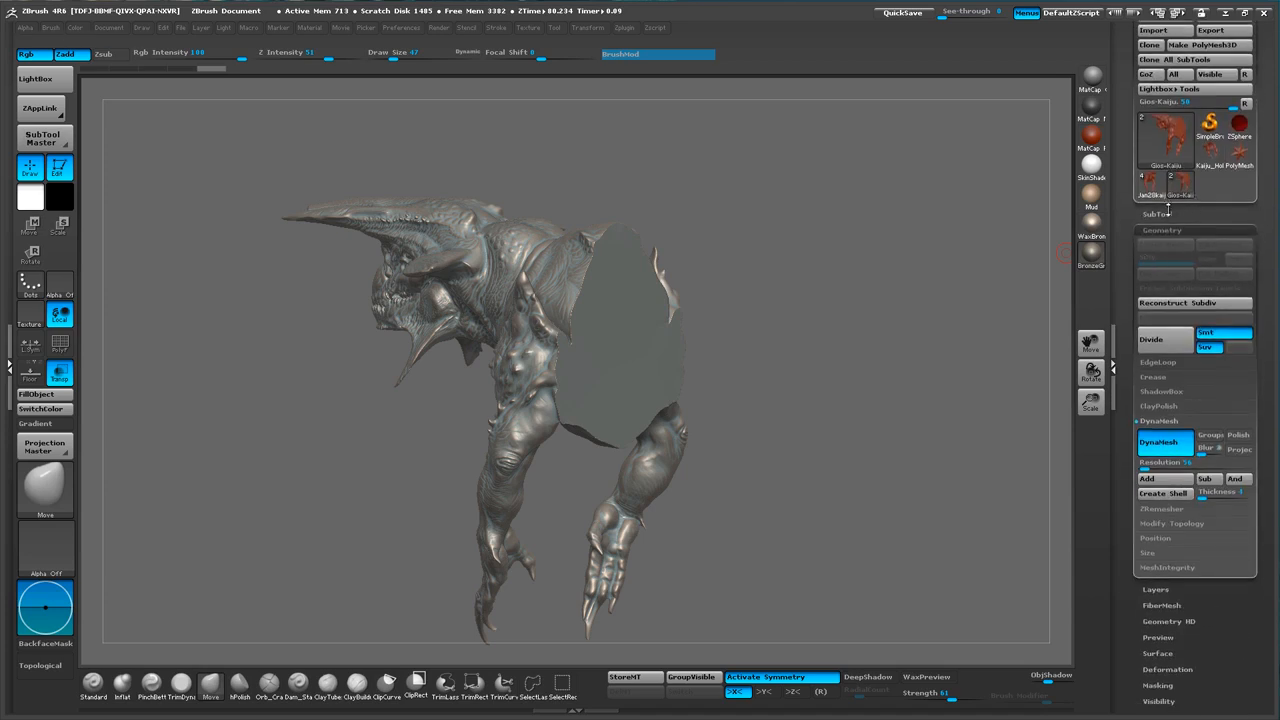
{"action": "left_click", "coordinate": [1172, 213]}
{"action": "left_click", "coordinate": [1240, 264]}
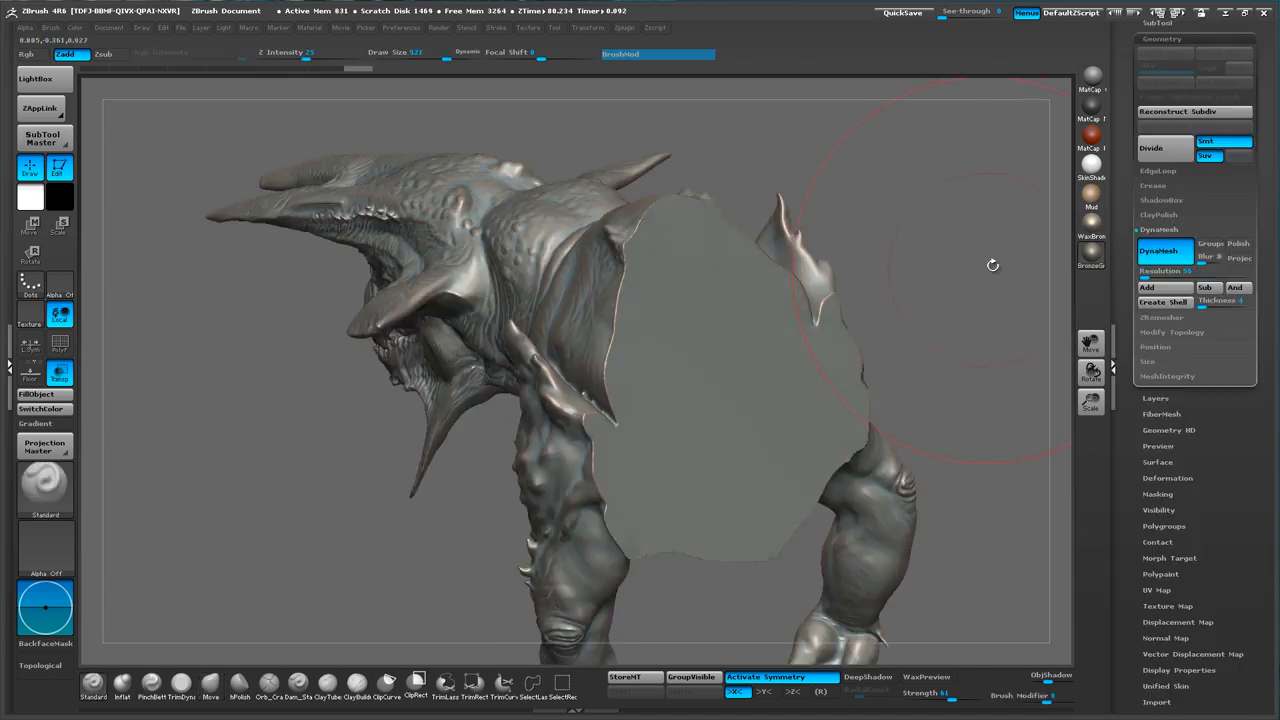
{"action": "key", "text": "b"}
{"action": "key", "text": "s"}
{"action": "key", "text": "t"}
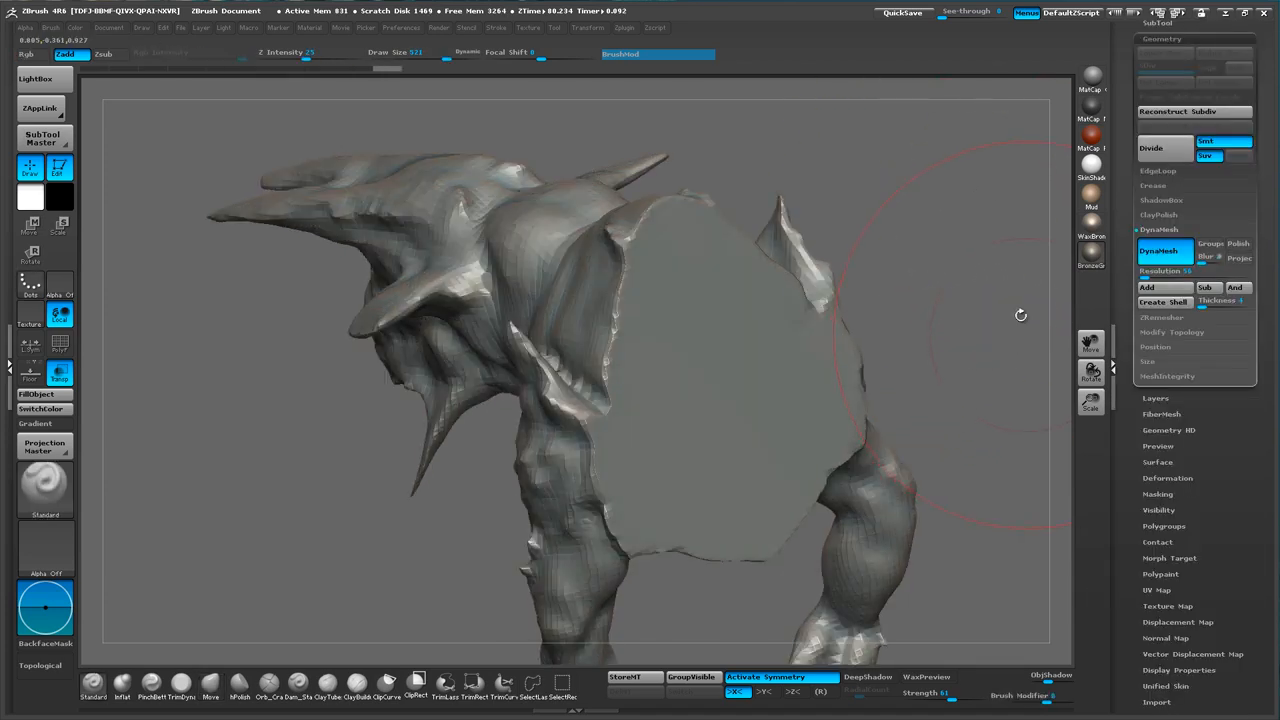
{"action": "left_click_drag", "start_coordinate": [885, 300], "coordinate": [878, 400]}
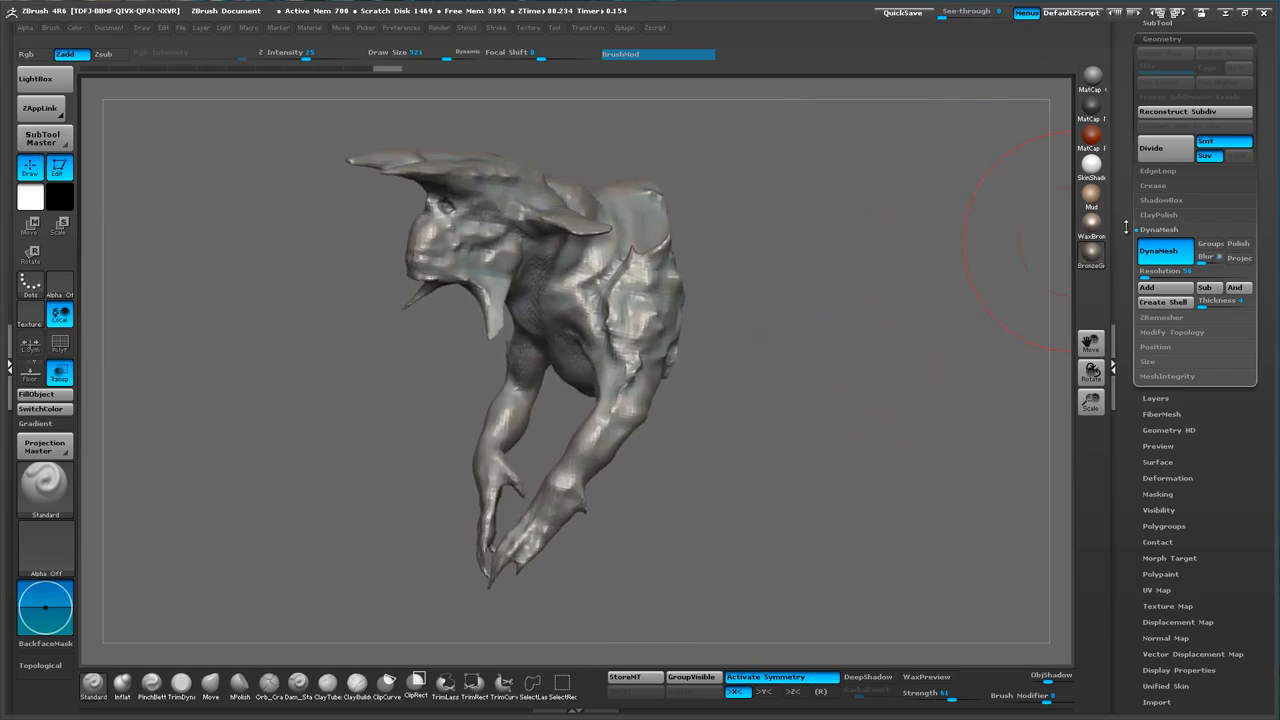
- Show the detailed kaiju again and compare the low-resolution copy with it around the arms and cut base
{"action": "left_click_drag", "start_coordinate": [1160, 46], "coordinate": [1164, 208]}
{"action": "left_click", "coordinate": [1157, 185]}
{"action": "mouse_move", "coordinate": [1000, 410]}
{"action": "left_mouse_down"}
{"action": "mouse_move", "coordinate": [790, 330]}
{"action": "mouse_move", "coordinate": [818, 296]}
{"action": "mouse_move", "coordinate": [811, 306]}
{"action": "mouse_move", "coordinate": [914, 360]}
{"action": "mouse_move", "coordinate": [880, 345]}
{"action": "left_mouse_up"}
{"action": "left_click_drag", "start_coordinate": [955, 320], "coordinate": [740, 195]}
{"action": "mouse_move", "coordinate": [453, 353]}
{"action": "left_mouse_down"}
{"action": "mouse_move", "coordinate": [437, 425]}
{"action": "mouse_move", "coordinate": [560, 430]}
{"action": "left_mouse_up"}
{"action": "mouse_move", "coordinate": [976, 390]}
{"action": "left_mouse_down"}
{"action": "mouse_move", "coordinate": [999, 387]}
{"action": "mouse_move", "coordinate": [890, 375]}
{"action": "mouse_move", "coordinate": [877, 397]}
{"action": "mouse_move", "coordinate": [780, 360]}
{"action": "left_mouse_up"}
{"action": "key", "text": "s"}
{"action": "left_click_drag", "start_coordinate": [664, 413], "coordinate": [650, 413]}
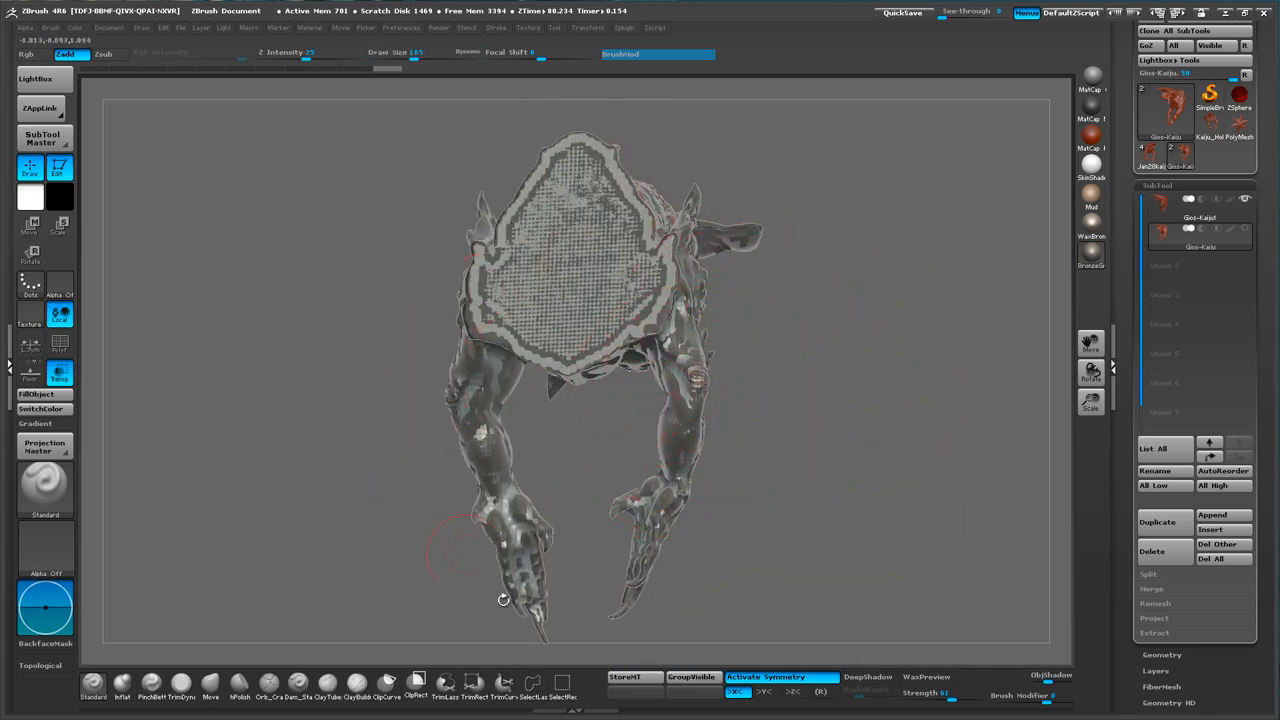
{"action": "mouse_move", "coordinate": [903, 426]}
{"action": "left_mouse_down"}
{"action": "mouse_move", "coordinate": [843, 400]}
{"action": "mouse_move", "coordinate": [795, 428]}
{"action": "mouse_move", "coordinate": [690, 385]}
{"action": "left_mouse_up"}
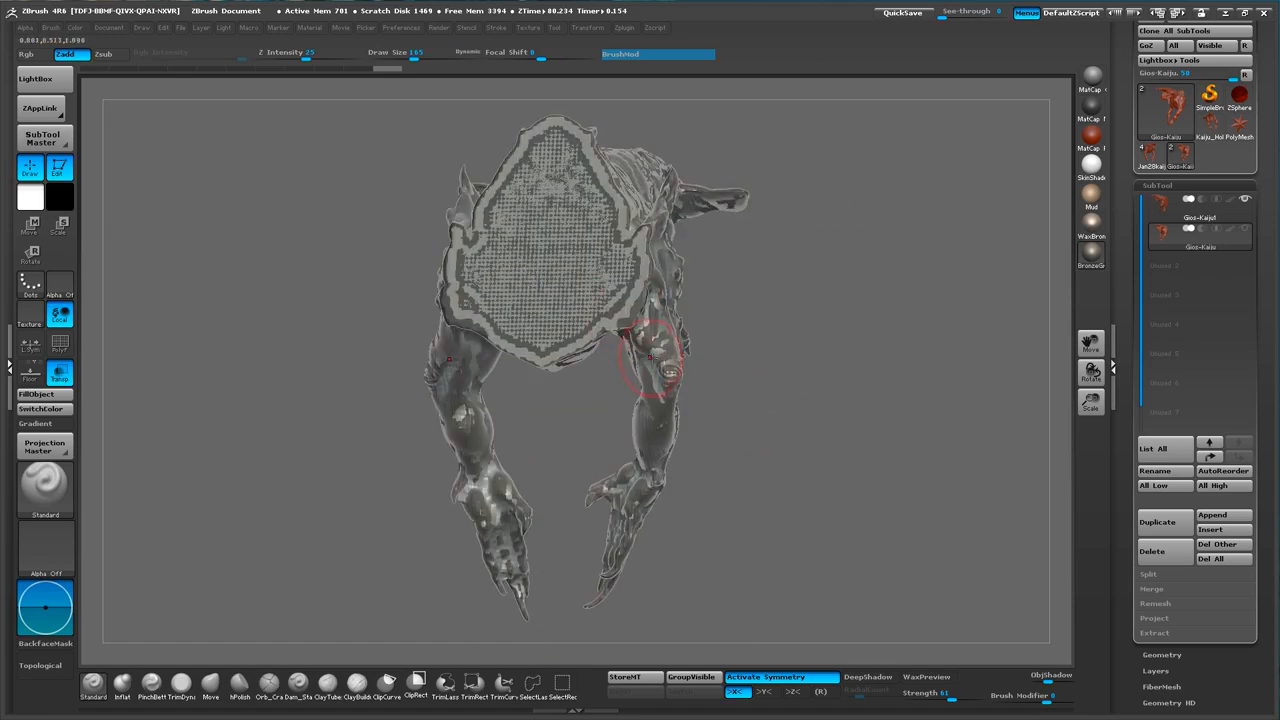
{"action": "mouse_move", "coordinate": [814, 357]}
{"action": "left_mouse_down"}
{"action": "mouse_move", "coordinate": [654, 351]}
{"action": "mouse_move", "coordinate": [757, 423]}
{"action": "mouse_move", "coordinate": [779, 413]}
{"action": "mouse_move", "coordinate": [660, 383]}
{"action": "left_mouse_up"}
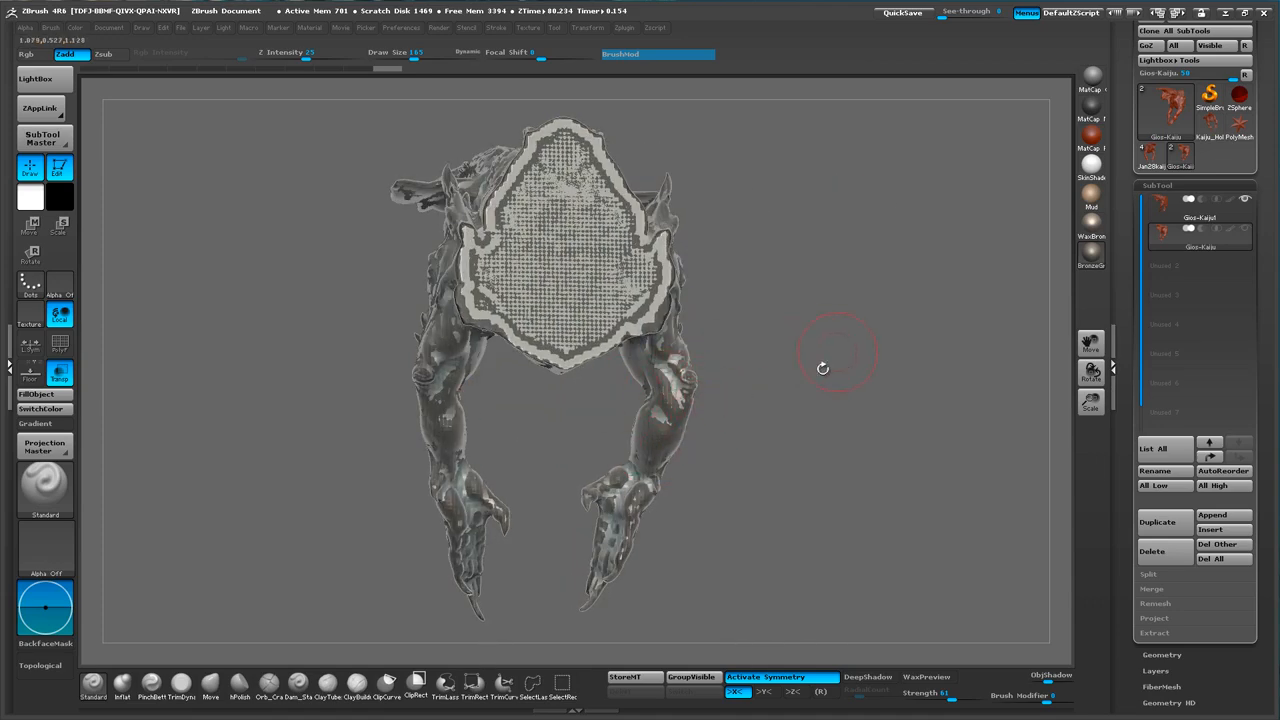
{"action": "left_click_drag", "start_coordinate": [599, 393], "coordinate": [640, 388]}
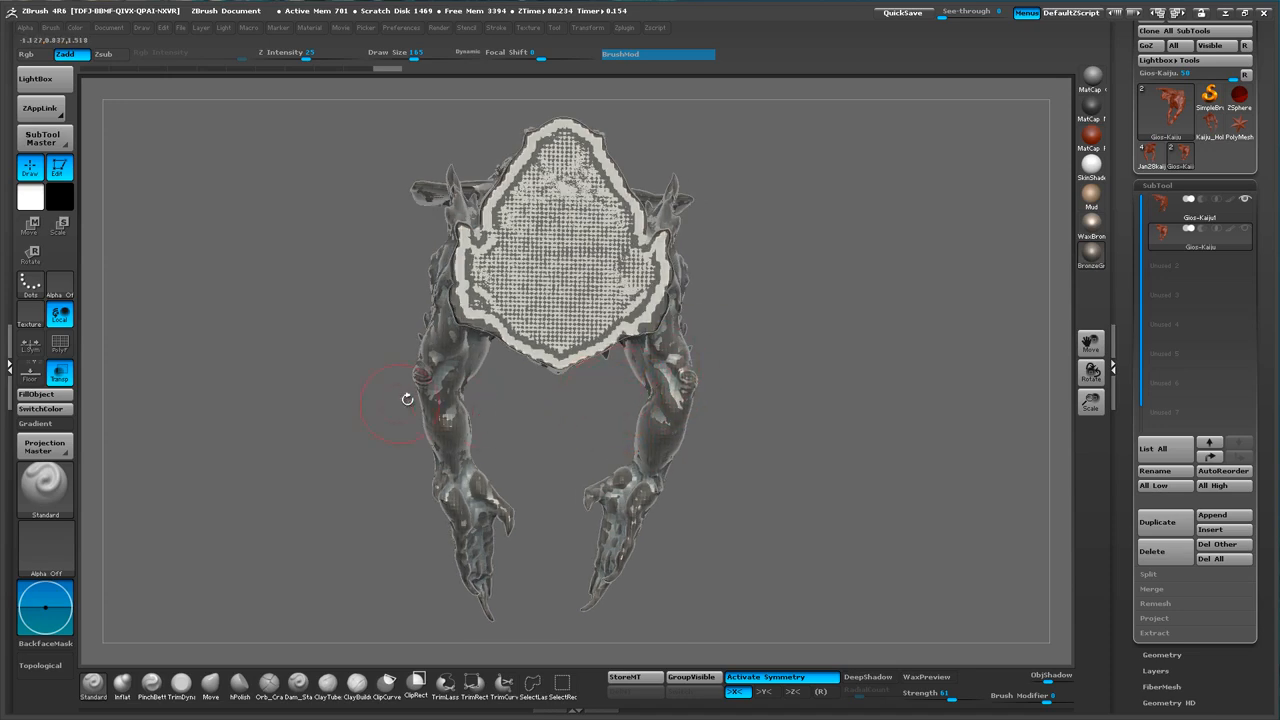
- Choose the SelectLasso brush, turn off symmetry and hide both forearms of the low-resolution copy up to the elbows
{"action": "left_click", "coordinate": [533, 683]}
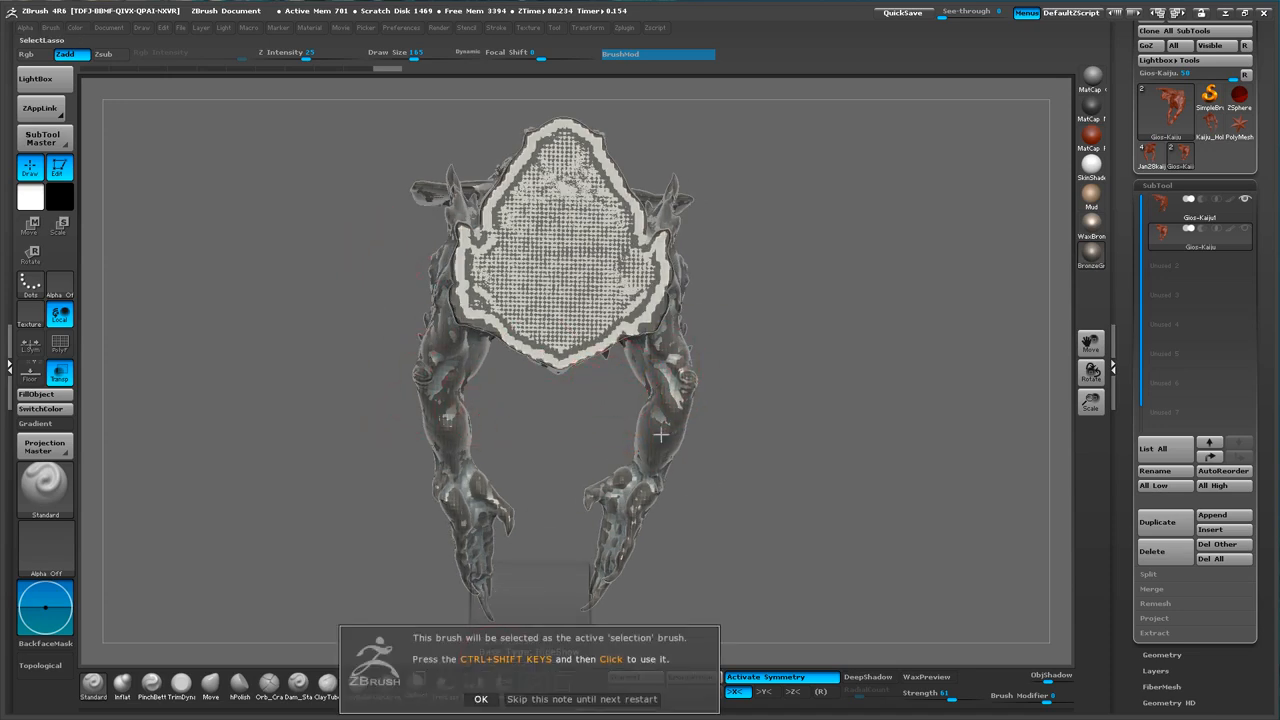
{"action": "left_click", "coordinate": [484, 699]}
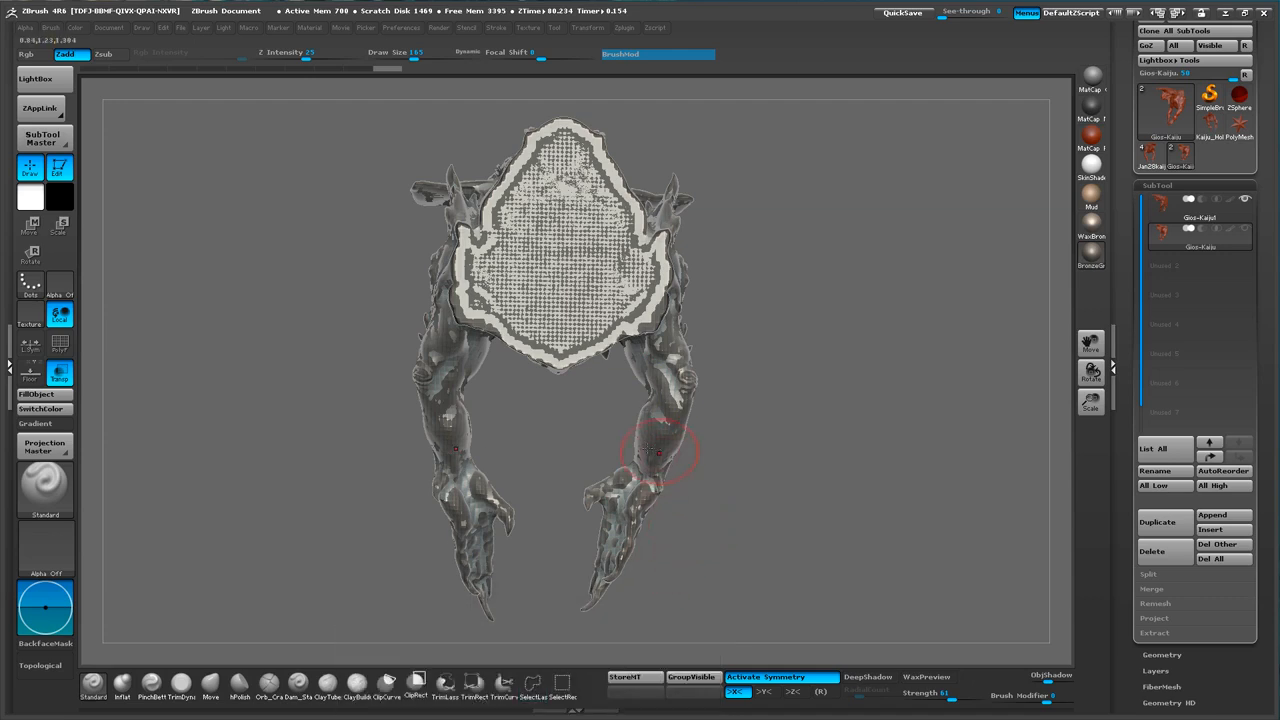
{"action": "mouse_move", "coordinate": [548, 469]}
{"action": "left_mouse_down", "text": "ctrl+shift"}
{"action": "mouse_move", "coordinate": [590, 625]}
{"action": "mouse_move", "coordinate": [700, 415]}
{"action": "mouse_move", "coordinate": [560, 415]}
{"action": "mouse_move", "coordinate": [697, 528]}
{"action": "left_mouse_up", "text": "ctrl+shift"}
{"action": "mouse_move", "coordinate": [549, 499]}
{"action": "left_mouse_down", "text": "ctrl+shift"}
{"action": "mouse_move", "coordinate": [556, 618]}
{"action": "mouse_move", "coordinate": [706, 542]}
{"action": "left_mouse_up", "text": "ctrl+shift"}
{"action": "key", "text": "x"}
{"action": "mouse_move", "coordinate": [791, 494]}
{"action": "left_mouse_down"}
{"action": "mouse_move", "coordinate": [727, 424]}
{"action": "mouse_move", "coordinate": [797, 483]}
{"action": "mouse_move", "coordinate": [775, 461]}
{"action": "left_mouse_up"}
{"action": "mouse_move", "coordinate": [614, 458]}
{"action": "left_mouse_down", "text": "ctrl"}
{"action": "mouse_move", "coordinate": [608, 504]}
{"action": "mouse_move", "coordinate": [743, 428]}
{"action": "mouse_move", "coordinate": [590, 547]}
{"action": "mouse_move", "coordinate": [794, 491]}
{"action": "mouse_move", "coordinate": [426, 558]}
{"action": "mouse_move", "coordinate": [583, 512]}
{"action": "mouse_move", "coordinate": [496, 549]}
{"action": "mouse_move", "coordinate": [741, 520]}
{"action": "left_mouse_up", "text": "ctrl"}
{"action": "mouse_move", "coordinate": [722, 440]}
{"action": "left_mouse_down", "text": "ctrl+shift"}
{"action": "mouse_move", "coordinate": [580, 490]}
{"action": "mouse_move", "coordinate": [743, 472]}
{"action": "mouse_move", "coordinate": [740, 460]}
{"action": "left_mouse_up", "text": "ctrl+shift"}
{"action": "mouse_move", "coordinate": [551, 528]}
{"action": "left_mouse_down"}
{"action": "mouse_move", "coordinate": [438, 484]}
{"action": "mouse_move", "coordinate": [494, 460]}
{"action": "mouse_move", "coordinate": [335, 410]}
{"action": "mouse_move", "coordinate": [478, 562]}
{"action": "mouse_move", "coordinate": [490, 600]}
{"action": "mouse_move", "coordinate": [547, 553]}
{"action": "left_mouse_up"}
{"action": "left_click_drag", "start_coordinate": [516, 548], "coordinate": [510, 550], "text": "ctrl+shift"}
{"action": "mouse_move", "coordinate": [445, 418]}
{"action": "left_mouse_down", "text": "ctrl+alt+shift"}
{"action": "mouse_move", "coordinate": [523, 471]}
{"action": "mouse_move", "coordinate": [507, 500]}
{"action": "left_mouse_up", "text": "ctrl+alt+shift"}
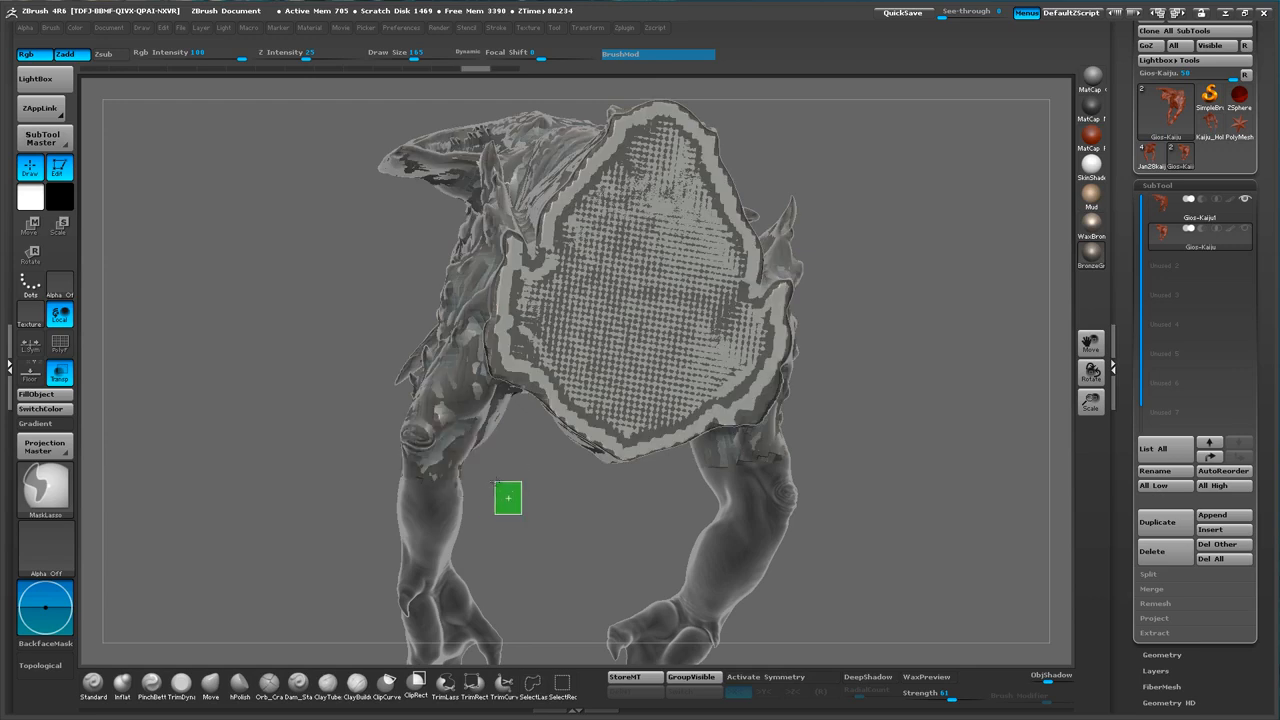
{"action": "left_click_drag", "start_coordinate": [520, 513], "coordinate": [355, 430], "text": "ctrl+shift"}
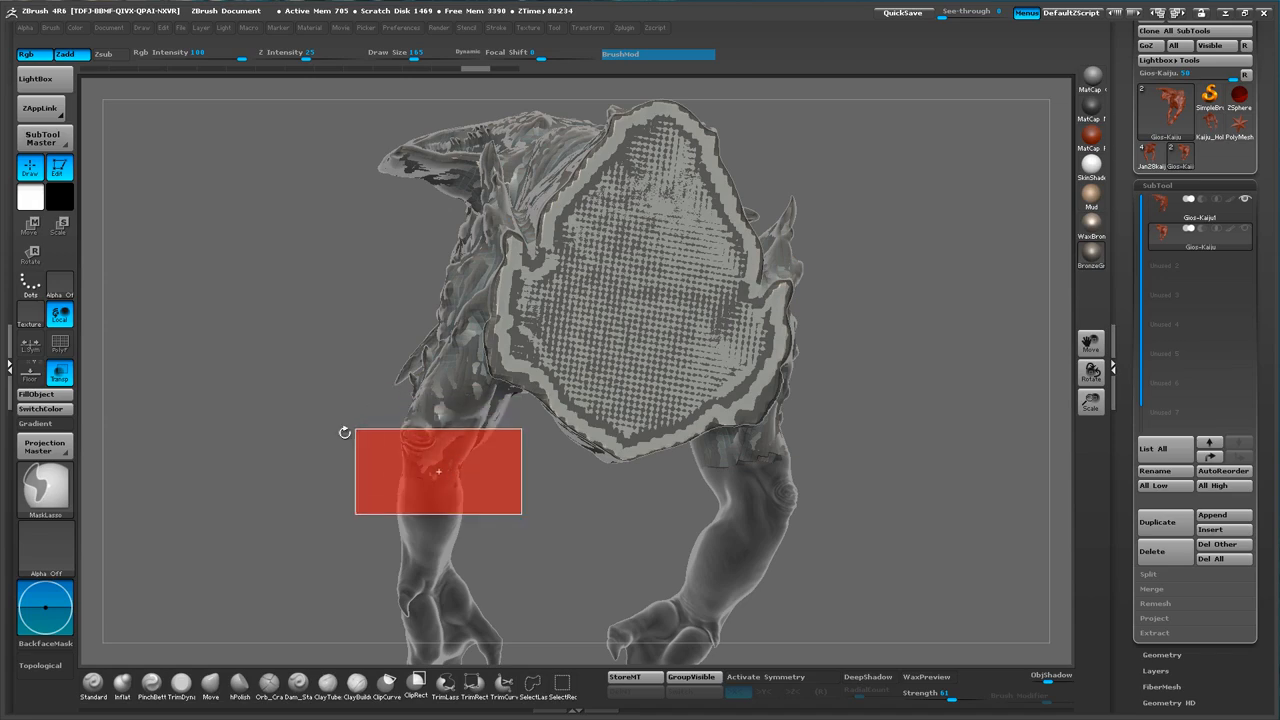
- Hide the horns on the head of the low-resolution copy
{"action": "mouse_move", "coordinate": [263, 444]}
{"action": "left_mouse_down"}
{"action": "mouse_move", "coordinate": [432, 464]}
{"action": "mouse_move", "coordinate": [388, 457]}
{"action": "mouse_move", "coordinate": [797, 326]}
{"action": "mouse_move", "coordinate": [766, 317]}
{"action": "mouse_move", "coordinate": [714, 553]}
{"action": "mouse_move", "coordinate": [785, 403]}
{"action": "mouse_move", "coordinate": [720, 380]}
{"action": "mouse_move", "coordinate": [660, 320]}
{"action": "mouse_move", "coordinate": [625, 338]}
{"action": "left_mouse_up"}
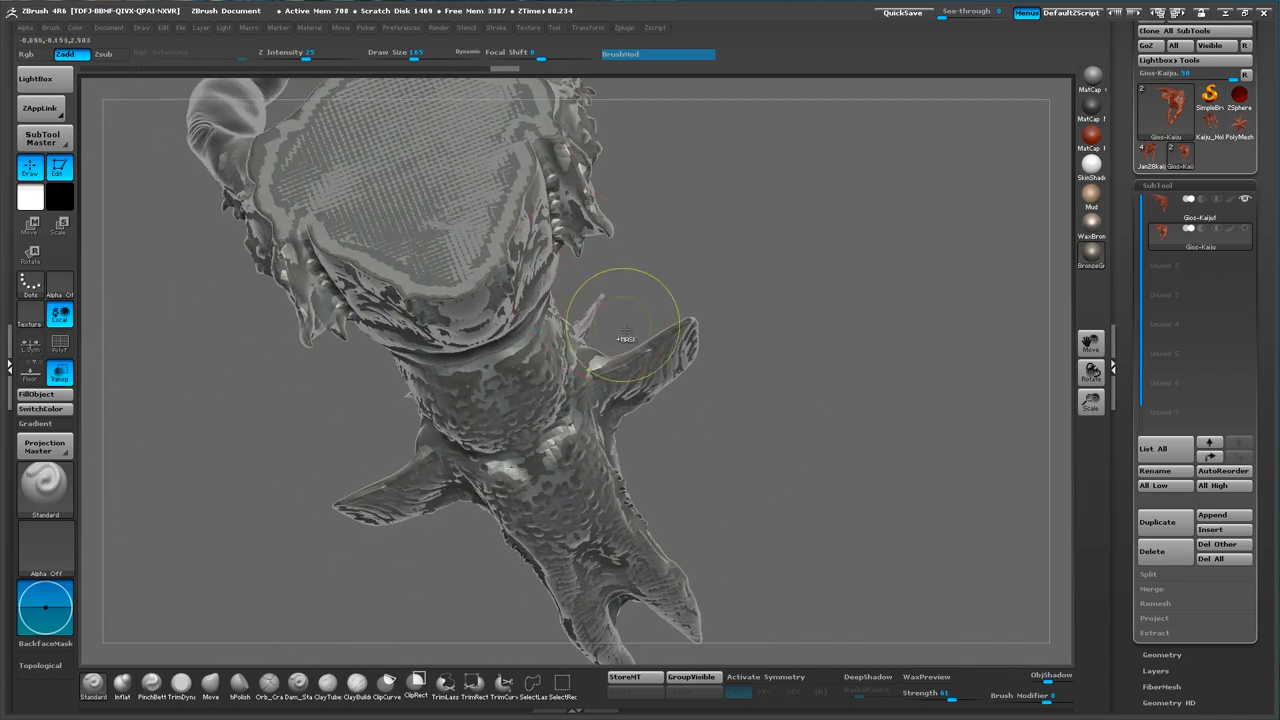
{"action": "key", "text": "ctrl+shift"}
{"action": "mouse_move", "coordinate": [626, 421]}
{"action": "left_mouse_down", "text": "ctrl+shift"}
{"action": "mouse_move", "coordinate": [769, 321]}
{"action": "mouse_move", "coordinate": [729, 274]}
{"action": "mouse_move", "coordinate": [675, 284]}
{"action": "left_mouse_up", "text": "ctrl+shift"}
{"action": "mouse_move", "coordinate": [378, 470]}
{"action": "left_mouse_down", "text": "ctrl+shift"}
{"action": "mouse_move", "coordinate": [349, 548]}
{"action": "mouse_move", "coordinate": [468, 490]}
{"action": "mouse_move", "coordinate": [455, 458]}
{"action": "mouse_move", "coordinate": [500, 462]}
{"action": "left_mouse_up", "text": "ctrl+shift"}
{"action": "mouse_move", "coordinate": [767, 462]}
{"action": "left_mouse_down"}
{"action": "mouse_move", "coordinate": [745, 430]}
{"action": "mouse_move", "coordinate": [765, 390]}
{"action": "mouse_move", "coordinate": [455, 405]}
{"action": "mouse_move", "coordinate": [643, 400]}
{"action": "mouse_move", "coordinate": [334, 629]}
{"action": "mouse_move", "coordinate": [322, 596]}
{"action": "left_mouse_up"}
{"action": "mouse_move", "coordinate": [666, 494]}
{"action": "left_mouse_down"}
{"action": "mouse_move", "coordinate": [762, 532]}
{"action": "mouse_move", "coordinate": [812, 394]}
{"action": "mouse_move", "coordinate": [678, 510]}
{"action": "mouse_move", "coordinate": [755, 452]}
{"action": "mouse_move", "coordinate": [787, 467]}
{"action": "left_mouse_up"}
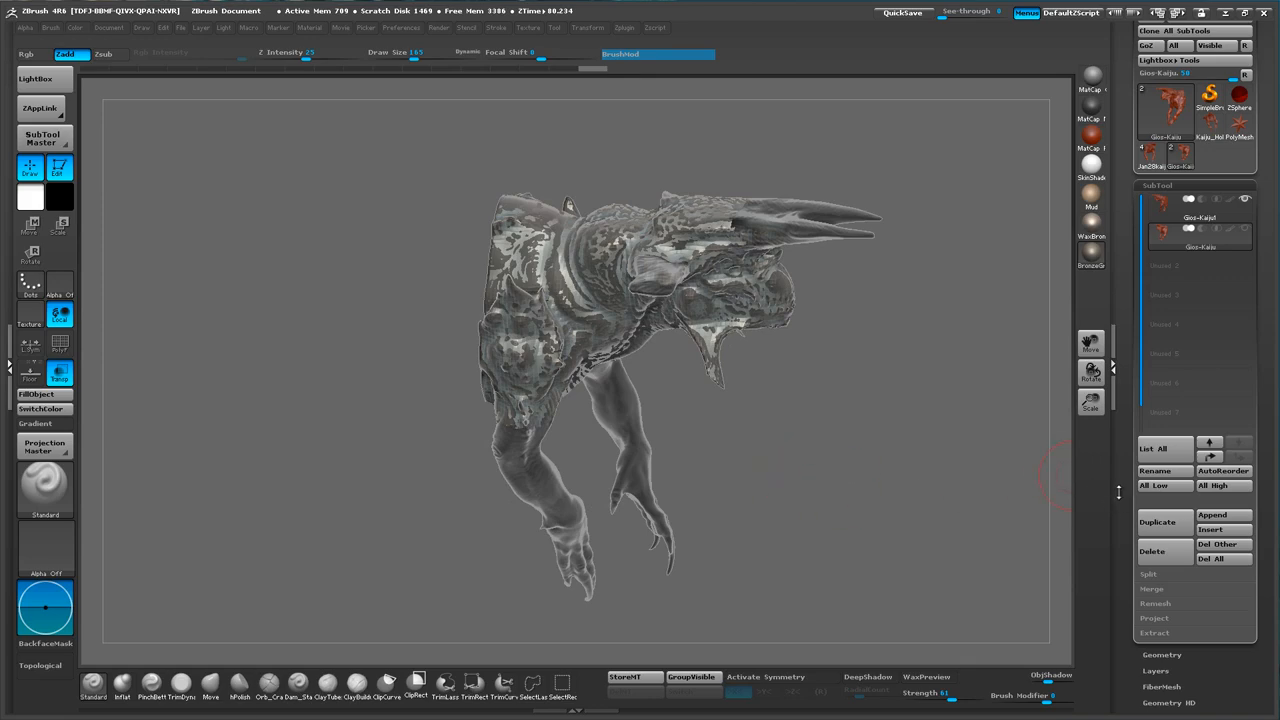
- Hide the spikes hanging below the jaw of the low-resolution copy and check them from both sides
{"action": "left_click_drag", "start_coordinate": [1120, 495], "coordinate": [1107, 428]}
{"action": "mouse_move", "coordinate": [863, 438]}
{"action": "left_mouse_down"}
{"action": "mouse_move", "coordinate": [733, 493]}
{"action": "mouse_move", "coordinate": [565, 410]}
{"action": "left_mouse_up"}
{"action": "mouse_move", "coordinate": [931, 410]}
{"action": "left_mouse_down", "text": "ctrl+shift"}
{"action": "mouse_move", "coordinate": [777, 543]}
{"action": "mouse_move", "coordinate": [991, 570]}
{"action": "left_mouse_up", "text": "ctrl+shift"}
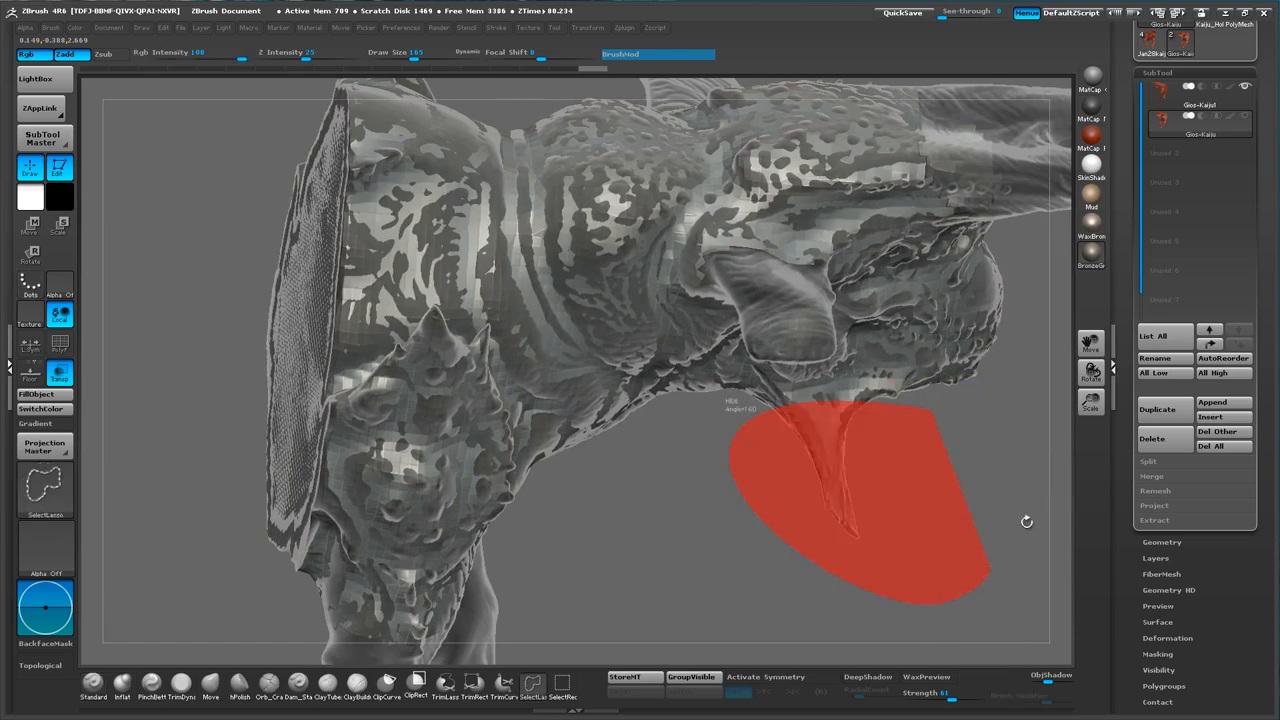
{"action": "mouse_move", "coordinate": [966, 497]}
{"action": "left_mouse_down"}
{"action": "mouse_move", "coordinate": [900, 514]}
{"action": "mouse_move", "coordinate": [874, 406]}
{"action": "mouse_move", "coordinate": [851, 437]}
{"action": "mouse_move", "coordinate": [674, 487]}
{"action": "left_mouse_up"}
{"action": "mouse_move", "coordinate": [368, 480]}
{"action": "left_mouse_down"}
{"action": "mouse_move", "coordinate": [569, 446]}
{"action": "mouse_move", "coordinate": [578, 486]}
{"action": "mouse_move", "coordinate": [811, 372]}
{"action": "mouse_move", "coordinate": [808, 360]}
{"action": "left_mouse_up"}
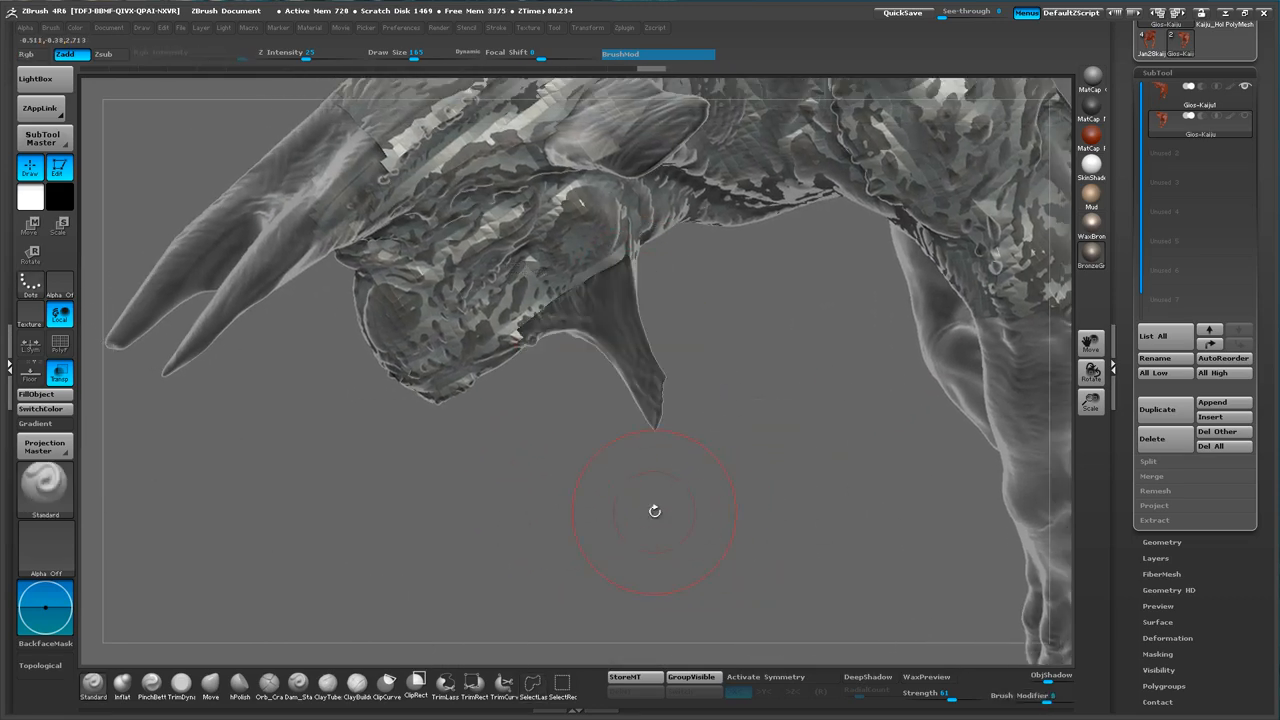
- Hide the large spikes on both shoulders of the low-resolution copy
{"action": "left_click_drag", "start_coordinate": [861, 400], "coordinate": [768, 306], "text": "alt"}
{"action": "left_click_drag", "start_coordinate": [966, 291], "coordinate": [686, 654], "text": "alt"}
{"action": "mouse_move", "coordinate": [988, 434]}
{"action": "left_mouse_down"}
{"action": "mouse_move", "coordinate": [865, 473]}
{"action": "mouse_move", "coordinate": [837, 461]}
{"action": "mouse_move", "coordinate": [864, 418]}
{"action": "mouse_move", "coordinate": [871, 349]}
{"action": "mouse_move", "coordinate": [777, 351]}
{"action": "mouse_move", "coordinate": [909, 354]}
{"action": "mouse_move", "coordinate": [877, 357]}
{"action": "mouse_move", "coordinate": [868, 335]}
{"action": "left_mouse_up"}
{"action": "key", "text": "ctrl+shift"}
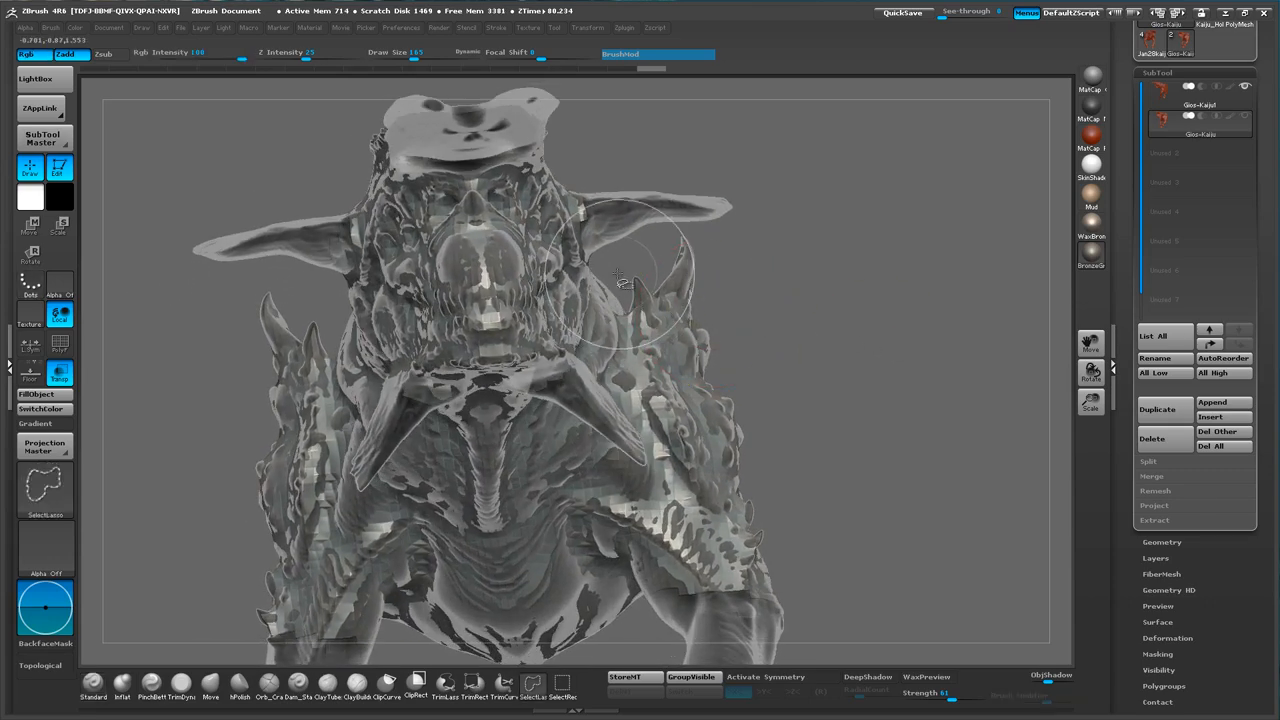
{"action": "mouse_move", "coordinate": [631, 309]}
{"action": "left_mouse_down", "text": "ctrl+shift"}
{"action": "mouse_move", "coordinate": [700, 371]}
{"action": "mouse_move", "coordinate": [690, 252]}
{"action": "mouse_move", "coordinate": [625, 215]}
{"action": "left_mouse_up", "text": "ctrl+shift"}
{"action": "left_click_drag", "start_coordinate": [790, 345], "coordinate": [285, 400]}
{"action": "key", "text": "ctrl+shift"}
{"action": "mouse_move", "coordinate": [379, 398]}
{"action": "left_mouse_down", "text": "ctrl+shift"}
{"action": "mouse_move", "coordinate": [414, 320]}
{"action": "mouse_move", "coordinate": [290, 252]}
{"action": "mouse_move", "coordinate": [255, 257]}
{"action": "left_mouse_up", "text": "ctrl+shift"}
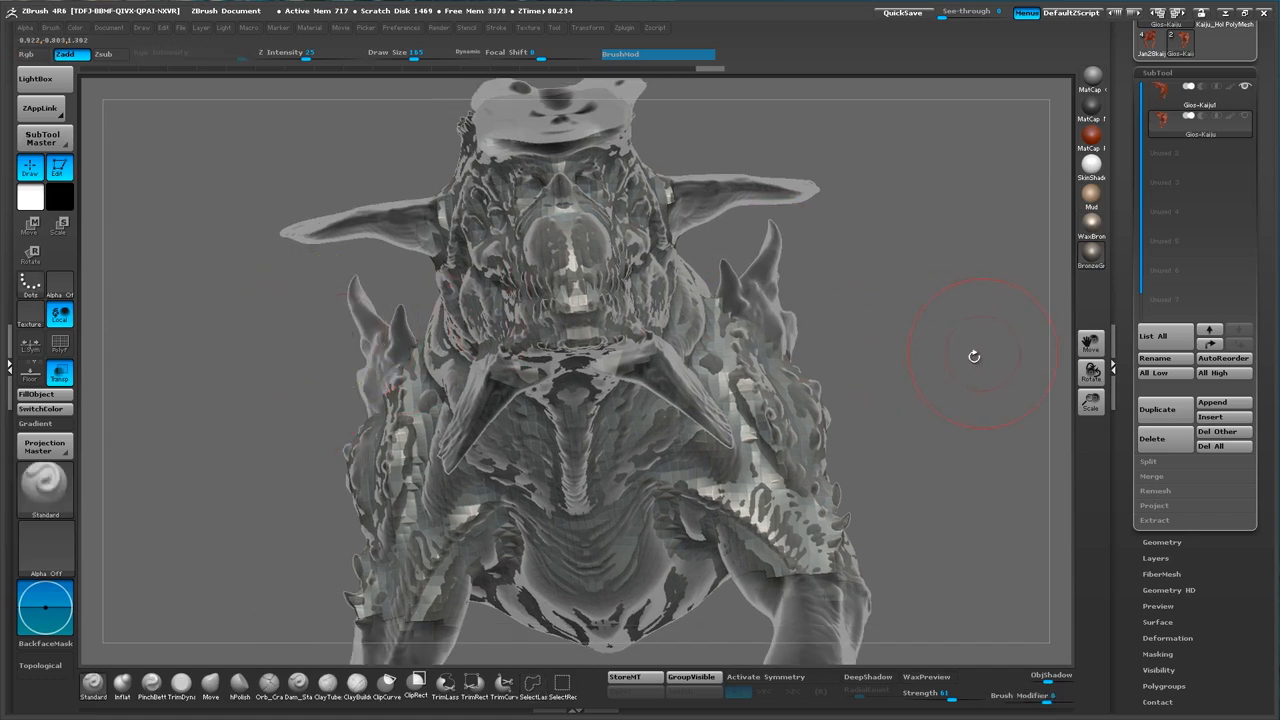
- Delete the hidden forearms, horns and spikes from the low-resolution copy
{"action": "mouse_move", "coordinate": [974, 356]}
{"action": "left_mouse_down"}
{"action": "mouse_move", "coordinate": [951, 354]}
{"action": "mouse_move", "coordinate": [927, 323]}
{"action": "mouse_move", "coordinate": [911, 265]}
{"action": "left_mouse_up"}
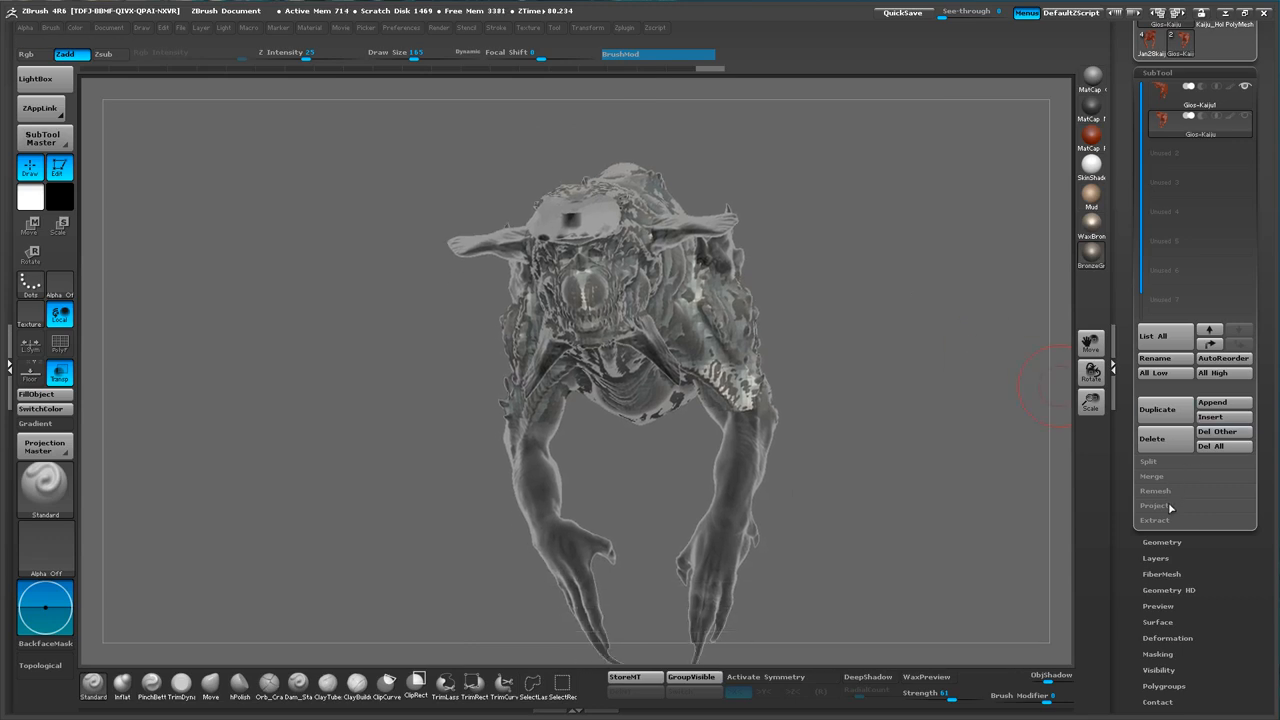
{"action": "left_click", "coordinate": [1163, 543]}
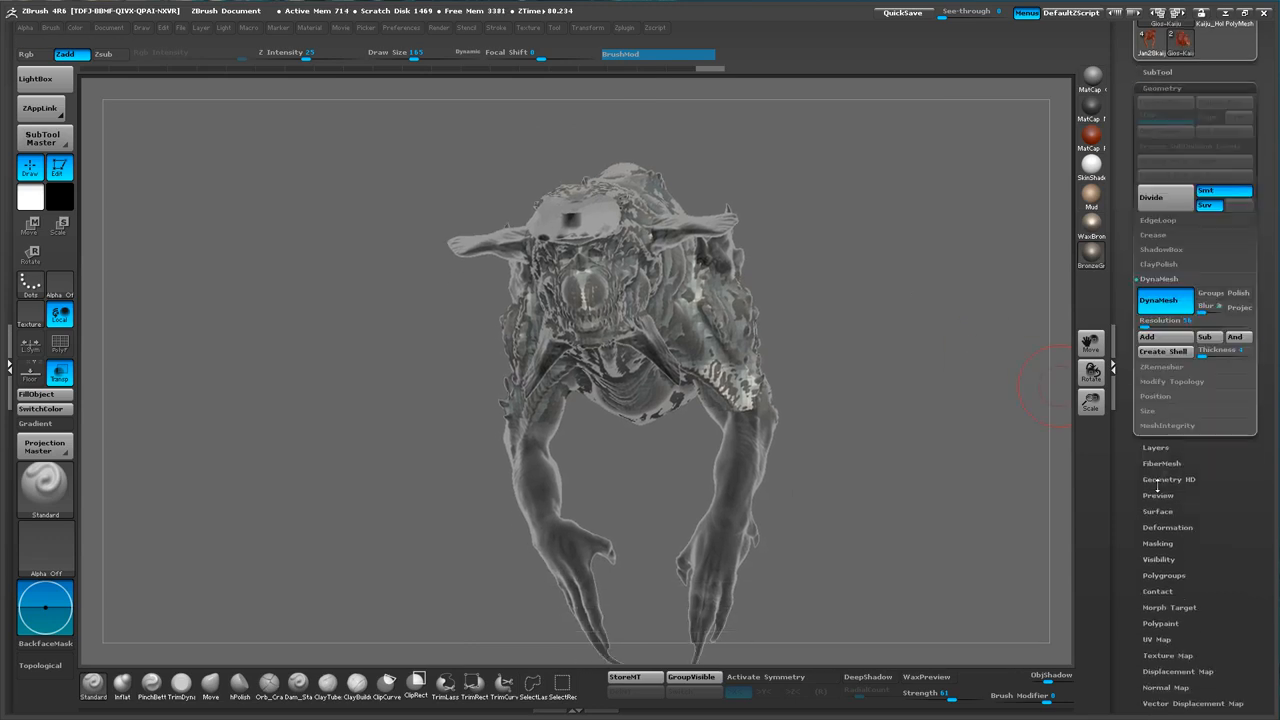
{"action": "left_click", "coordinate": [1170, 382]}
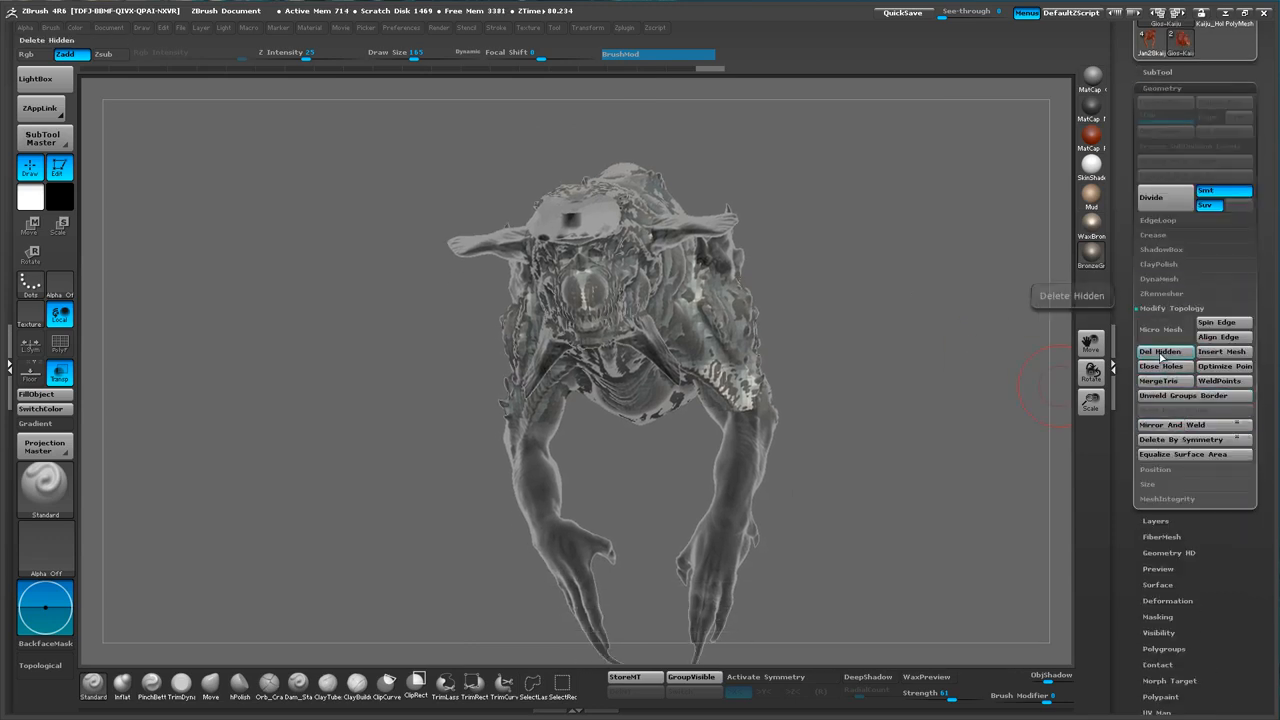
{"action": "left_click", "coordinate": [1162, 356]}
{"action": "mouse_move", "coordinate": [914, 369]}
{"action": "left_mouse_down"}
{"action": "mouse_move", "coordinate": [891, 392]}
{"action": "mouse_move", "coordinate": [968, 251]}
{"action": "mouse_move", "coordinate": [1041, 372]}
{"action": "left_mouse_up"}
- Remesh the trimmed low-resolution copy with DynaMesh to close its openings, and check its cut base
{"action": "left_click_drag", "start_coordinate": [979, 286], "coordinate": [1043, 412], "text": "ctrl"}
{"action": "left_click_drag", "start_coordinate": [986, 337], "coordinate": [902, 342], "text": "alt"}
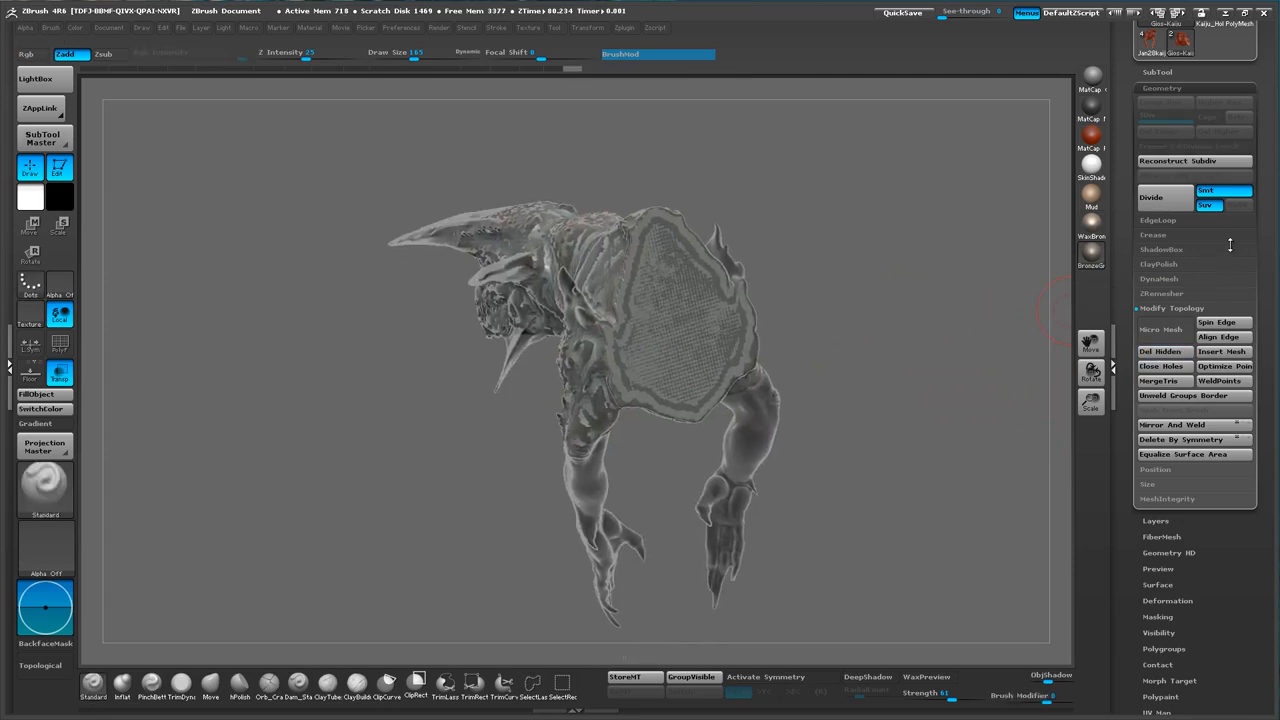
{"action": "left_click", "coordinate": [1160, 279]}
{"action": "left_click_drag", "start_coordinate": [929, 327], "coordinate": [958, 320]}
- Hide the detailed kaiju subtool and set the brush draw size to 1000
{"action": "left_click", "coordinate": [1158, 73]}
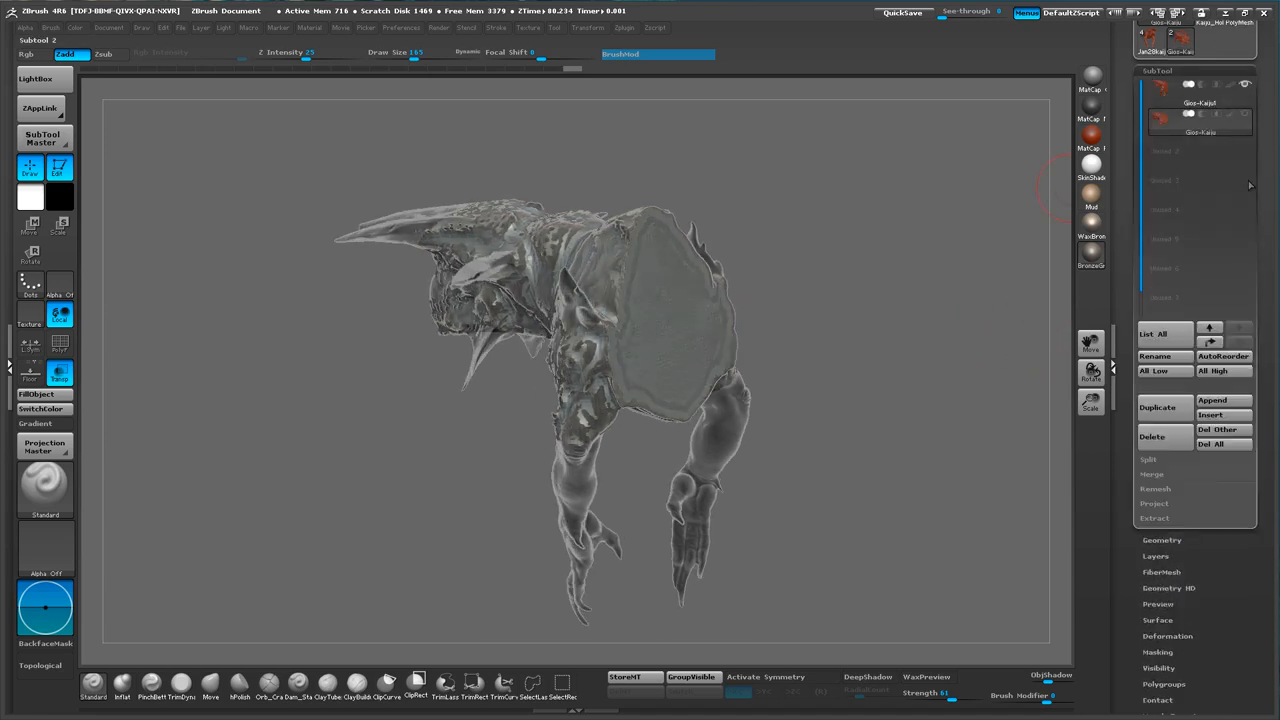
{"action": "left_click", "coordinate": [1248, 90]}
{"action": "mouse_move", "coordinate": [886, 286]}
{"action": "left_mouse_down"}
{"action": "mouse_move", "coordinate": [874, 166]}
{"action": "mouse_move", "coordinate": [842, 267]}
{"action": "mouse_move", "coordinate": [844, 325]}
{"action": "mouse_move", "coordinate": [891, 331]}
{"action": "mouse_move", "coordinate": [774, 317]}
{"action": "left_mouse_up"}
{"action": "key", "text": "s"}
{"action": "left_click_drag", "start_coordinate": [663, 342], "coordinate": [740, 328]}
- Smooth the low-resolution copy all over, including its shoulders and cut base, with the brush at draw size 1000
{"action": "left_click_drag", "start_coordinate": [820, 318], "coordinate": [572, 315]}
{"action": "left_click_drag", "start_coordinate": [494, 320], "coordinate": [556, 318], "text": "shift"}
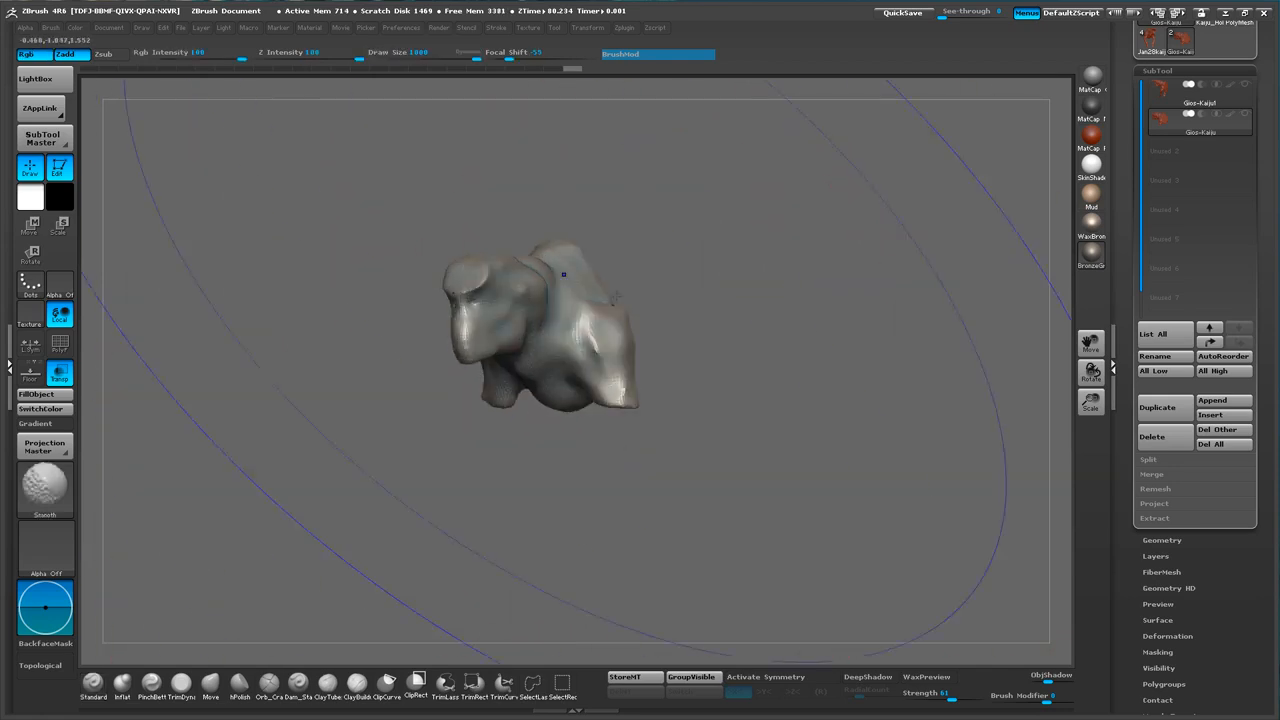
{"action": "left_click_drag", "start_coordinate": [768, 296], "coordinate": [649, 295]}
{"action": "left_click_drag", "start_coordinate": [530, 303], "coordinate": [490, 307], "text": "shift"}
{"action": "left_click_drag", "start_coordinate": [748, 282], "coordinate": [592, 286]}
{"action": "left_click_drag", "start_coordinate": [494, 276], "coordinate": [486, 286], "text": "shift"}
{"action": "mouse_move", "coordinate": [572, 232]}
{"action": "left_mouse_down", "text": "alt"}
{"action": "mouse_move", "coordinate": [620, 266]}
{"action": "mouse_move", "coordinate": [726, 268]}
{"action": "left_mouse_up", "text": "alt"}
{"action": "left_click_drag", "start_coordinate": [786, 323], "coordinate": [577, 222]}
{"action": "left_click_drag", "start_coordinate": [900, 270], "coordinate": [715, 430]}
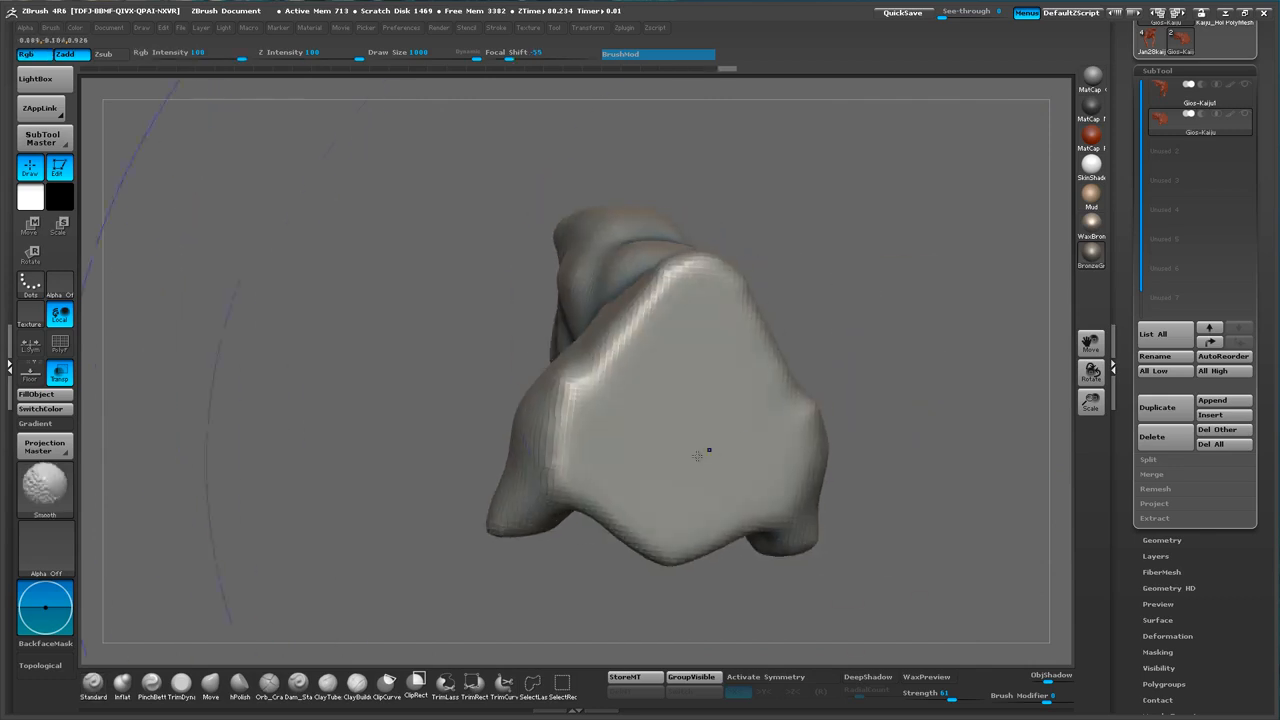
{"action": "left_click_drag", "start_coordinate": [928, 297], "coordinate": [948, 262], "text": "alt"}
- Show the detailed kaiju again, shrink the low-resolution copy inside it with a negative Inflate deformation, and check the fit
{"action": "left_click", "coordinate": [1243, 87]}
{"action": "left_click_drag", "start_coordinate": [843, 286], "coordinate": [885, 409]}
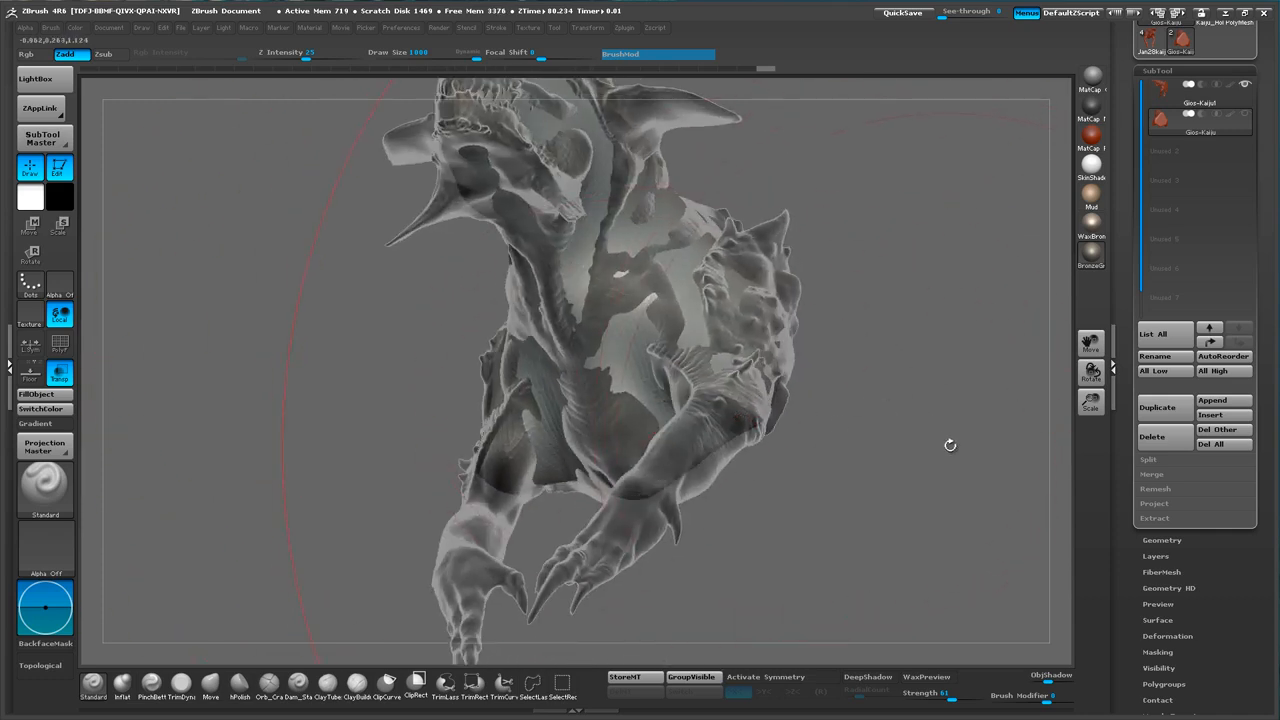
{"action": "left_click_drag", "start_coordinate": [906, 476], "coordinate": [940, 470]}
{"action": "scroll", "coordinate": [1155, 505], "scroll_direction": "down", "scroll_amount": 3}
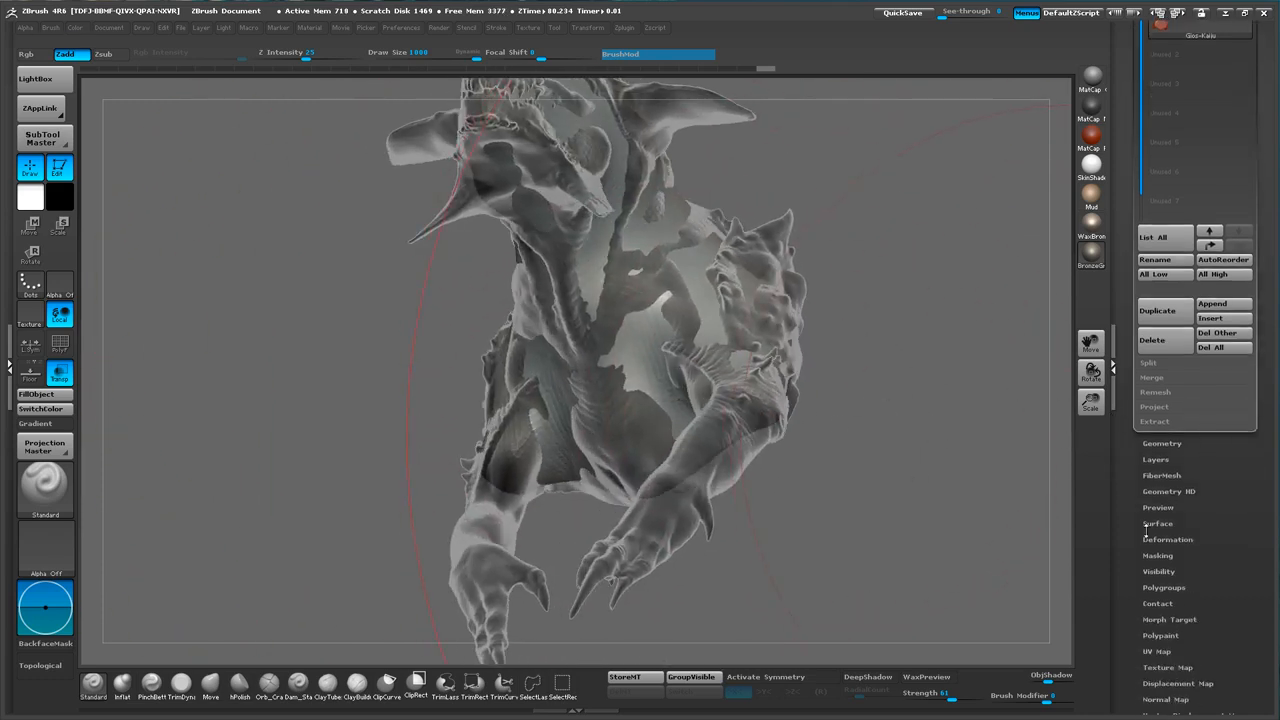
{"action": "left_click", "coordinate": [1168, 539]}
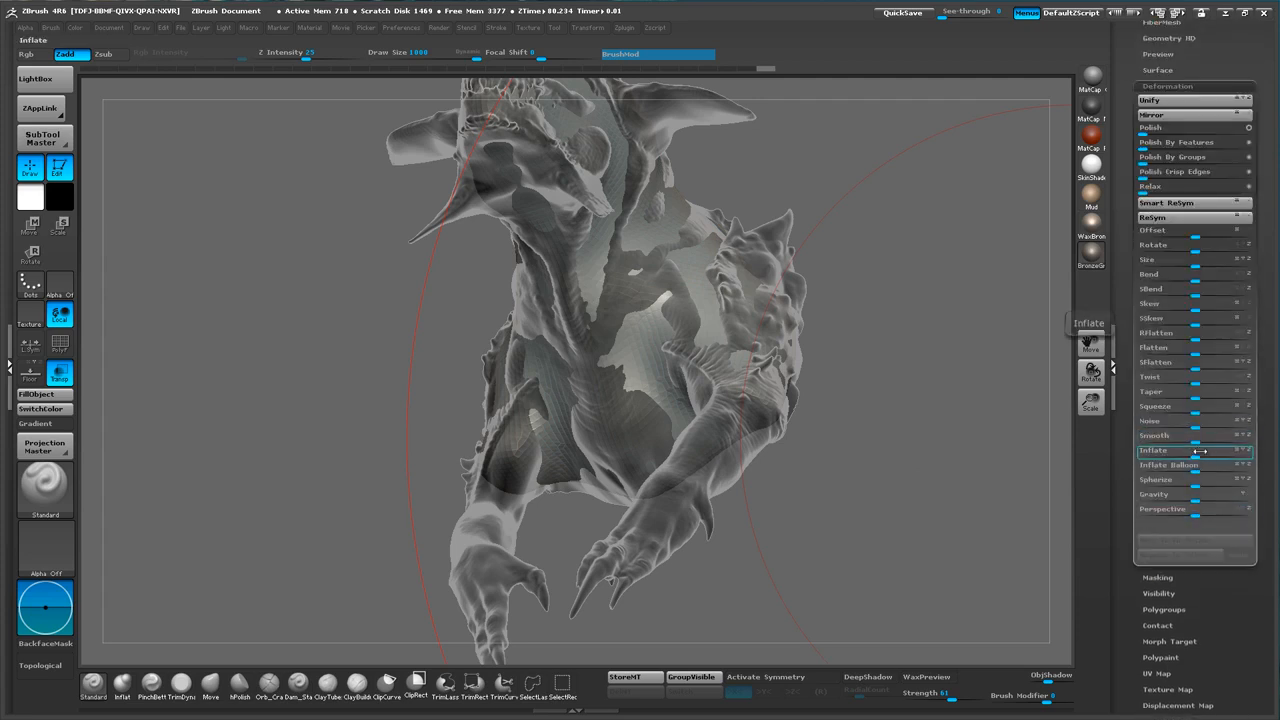
{"action": "left_click_drag", "start_coordinate": [940, 393], "coordinate": [962, 454]}
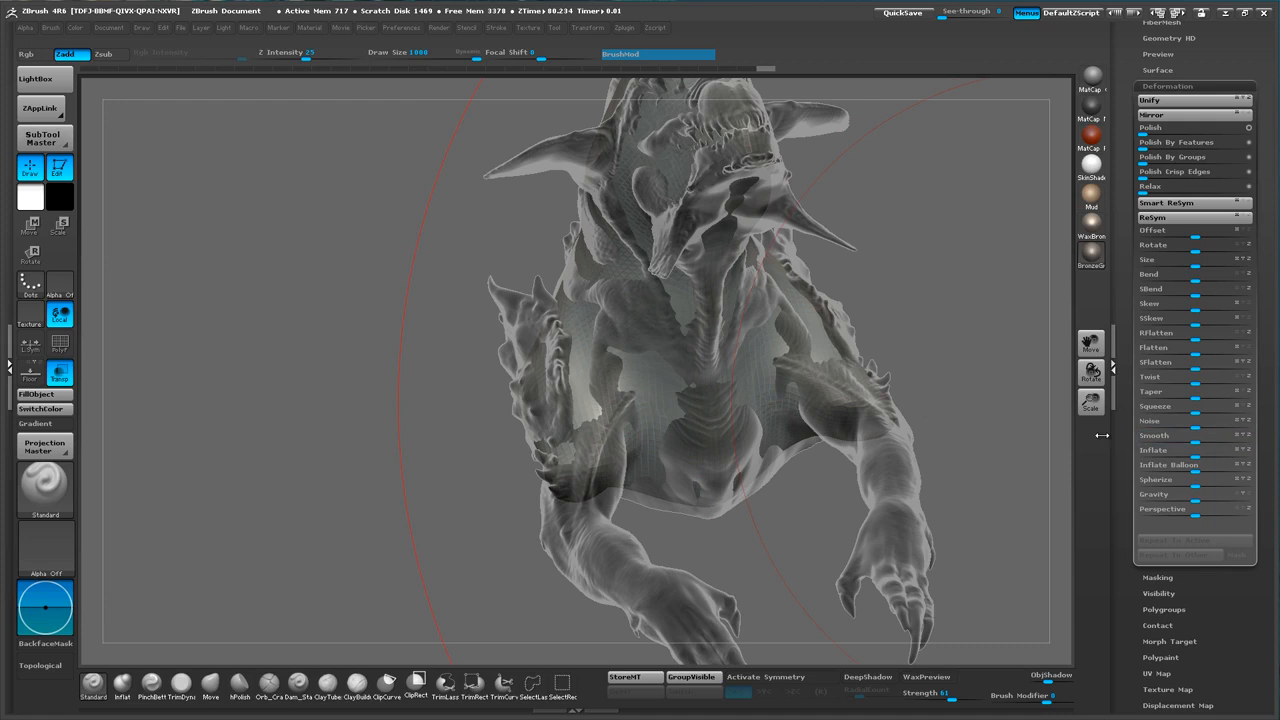
{"action": "left_click_drag", "start_coordinate": [980, 391], "coordinate": [955, 394]}
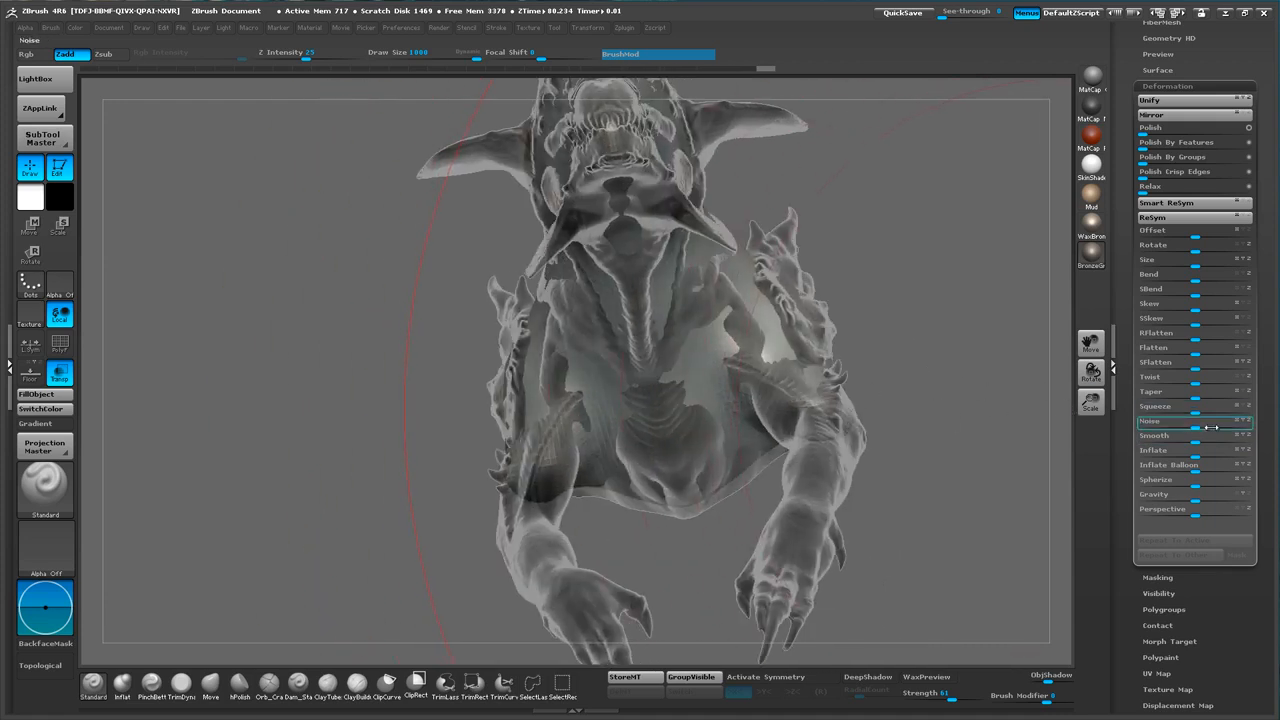
{"action": "left_click_drag", "start_coordinate": [1197, 456], "coordinate": [1170, 459]}
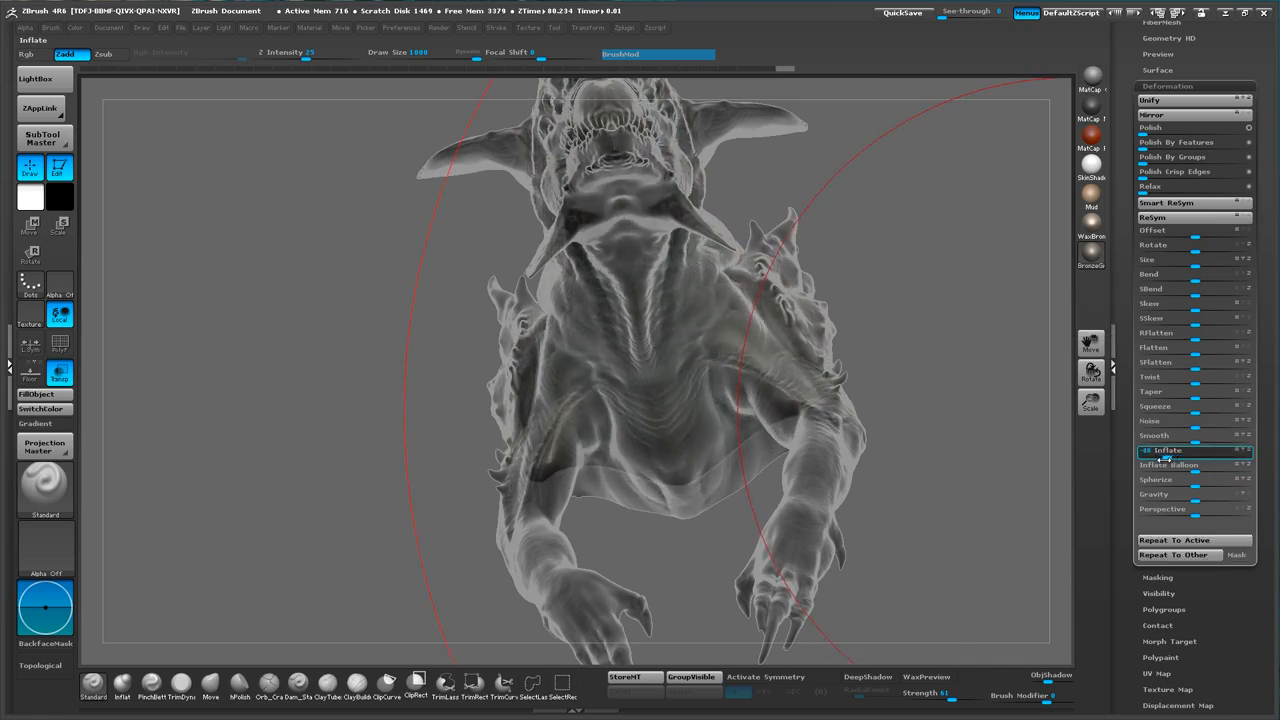
{"action": "left_click_drag", "start_coordinate": [995, 354], "coordinate": [995, 354]}
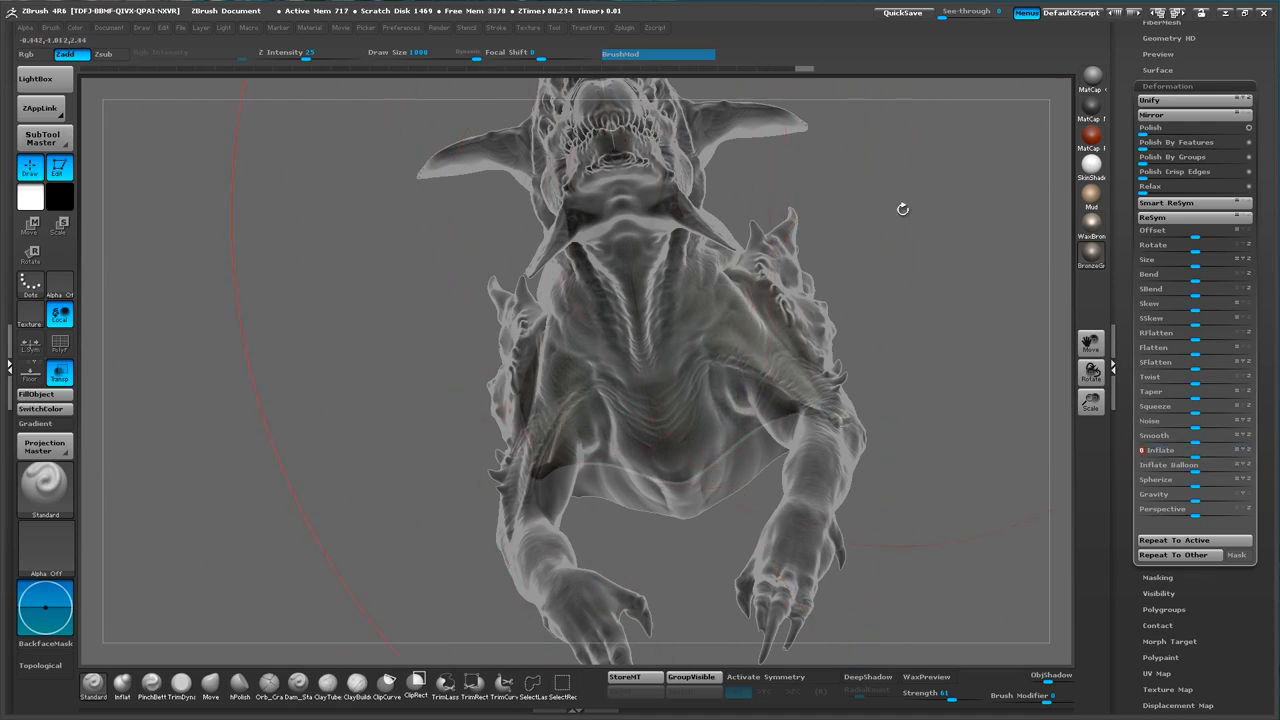
{"action": "left_click_drag", "start_coordinate": [903, 208], "coordinate": [729, 234]}
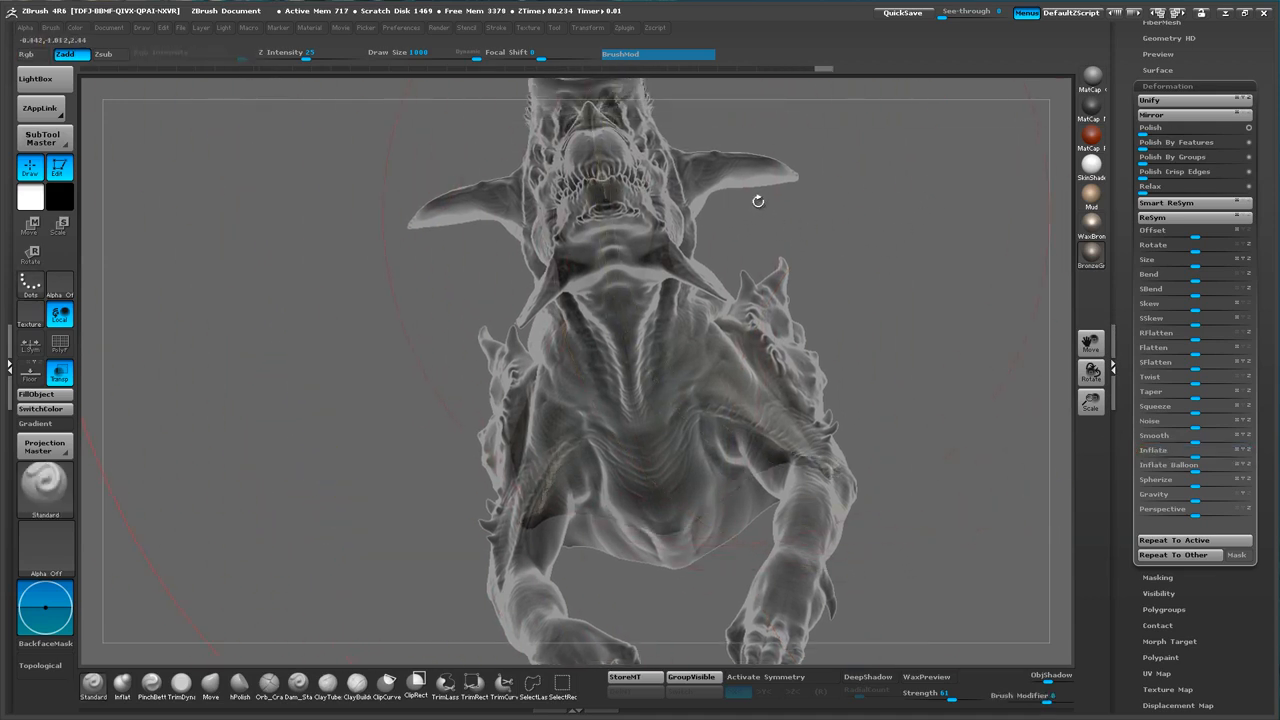
{"action": "left_click_drag", "start_coordinate": [833, 236], "coordinate": [726, 280]}
{"action": "mouse_move", "coordinate": [872, 145]}
{"action": "left_mouse_down"}
{"action": "mouse_move", "coordinate": [776, 171]}
{"action": "mouse_move", "coordinate": [580, 163]}
{"action": "mouse_move", "coordinate": [666, 182]}
{"action": "mouse_move", "coordinate": [676, 118]}
{"action": "mouse_move", "coordinate": [662, 127]}
{"action": "left_mouse_up"}
- Try to remesh the shrunken copy with DynaMesh, and open the Modify Topology options for its geometry
{"action": "key", "text": "s"}
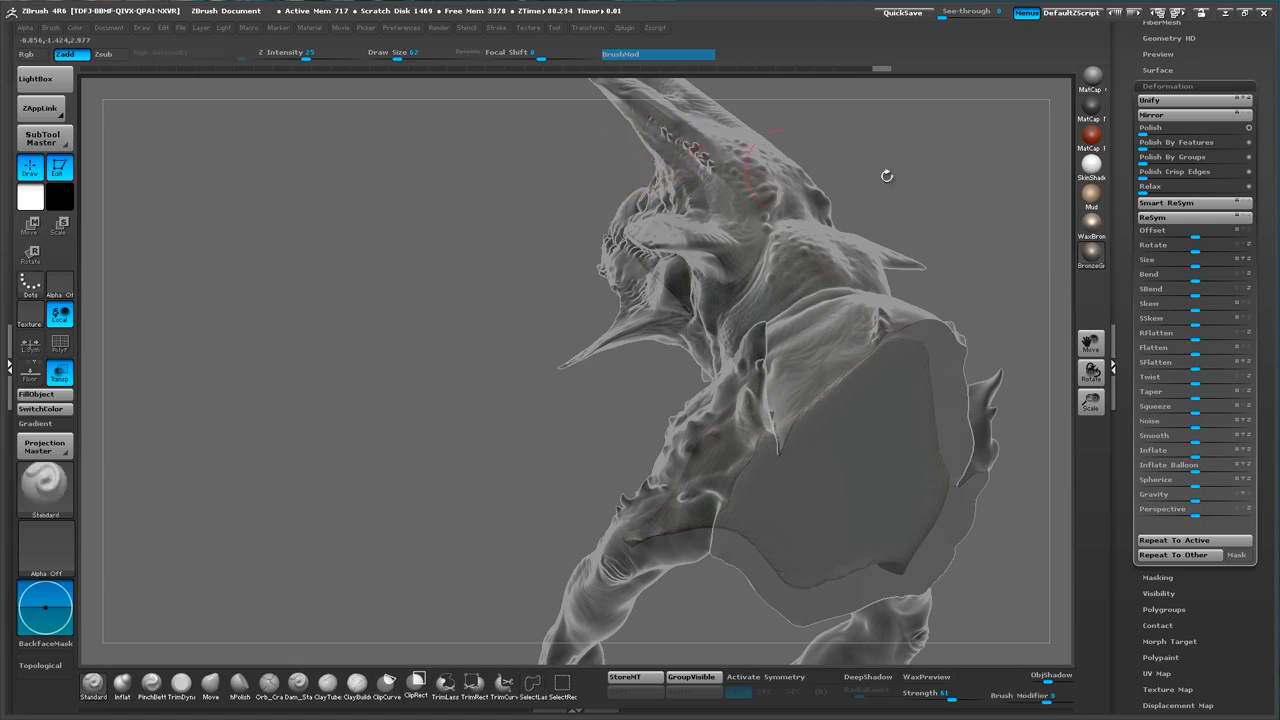
{"action": "left_click_drag", "start_coordinate": [963, 163], "coordinate": [952, 194], "text": "ctrl"}
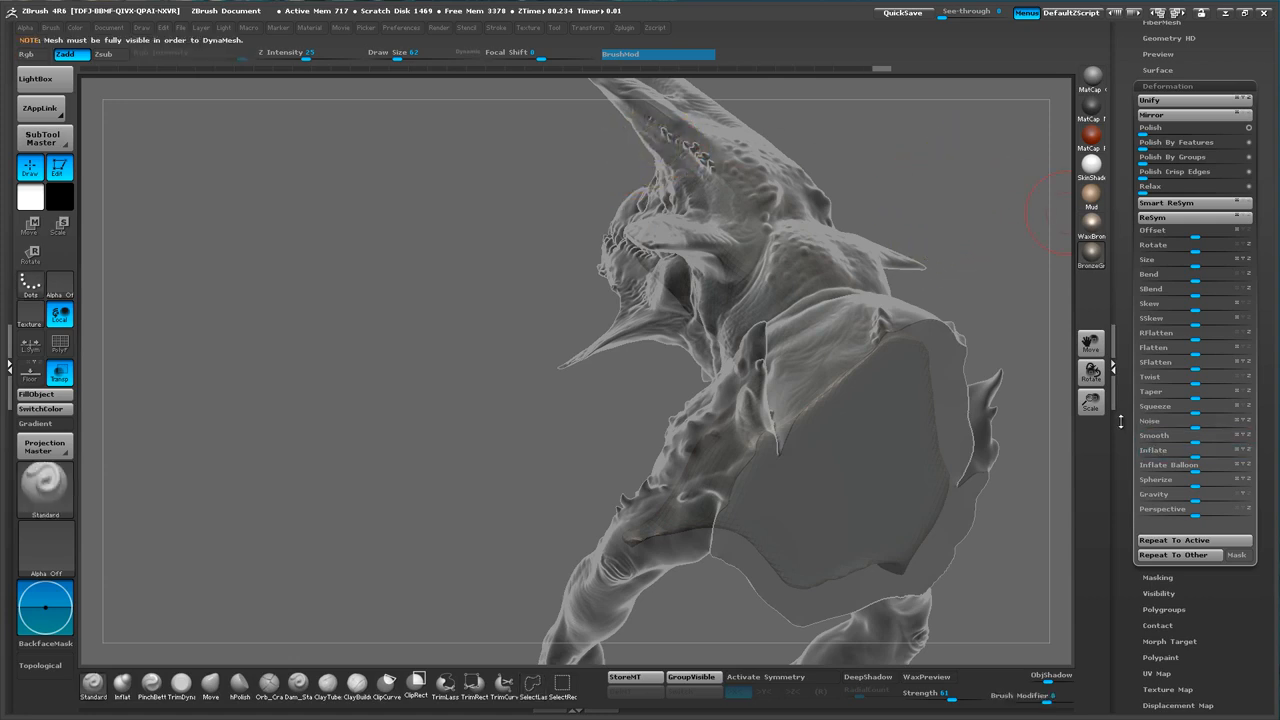
{"action": "left_click_drag", "start_coordinate": [1121, 140], "coordinate": [1101, 263]}
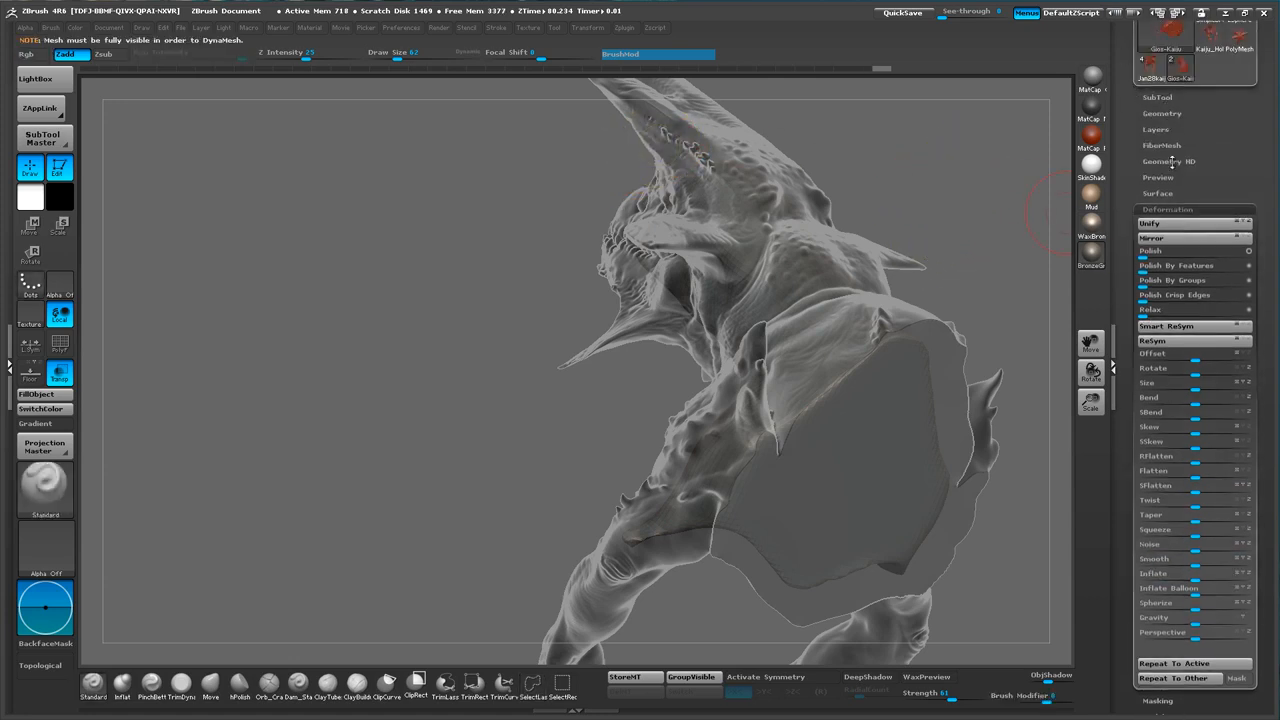
{"action": "left_click", "coordinate": [1163, 113]}
{"action": "left_click_drag", "start_coordinate": [1125, 305], "coordinate": [1126, 124]}
{"action": "left_click", "coordinate": [1172, 226]}
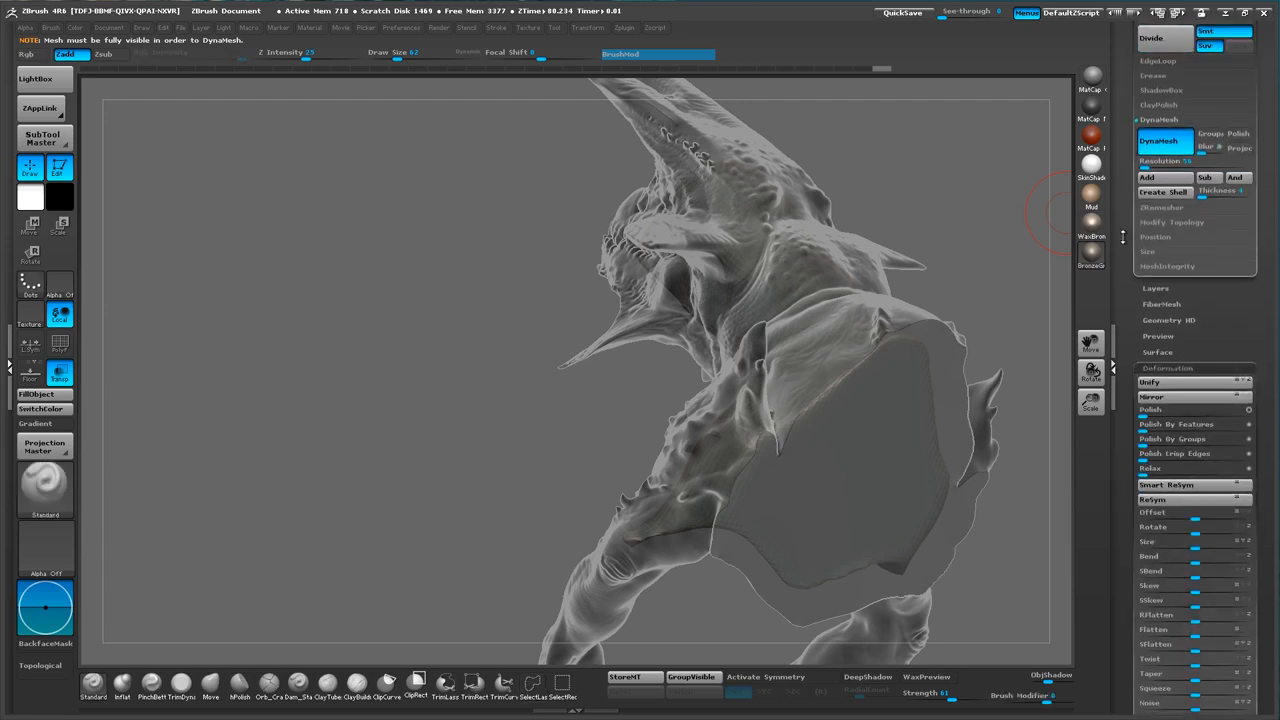
{"action": "scroll", "coordinate": [1158, 326], "scroll_direction": "down", "scroll_amount": 5}
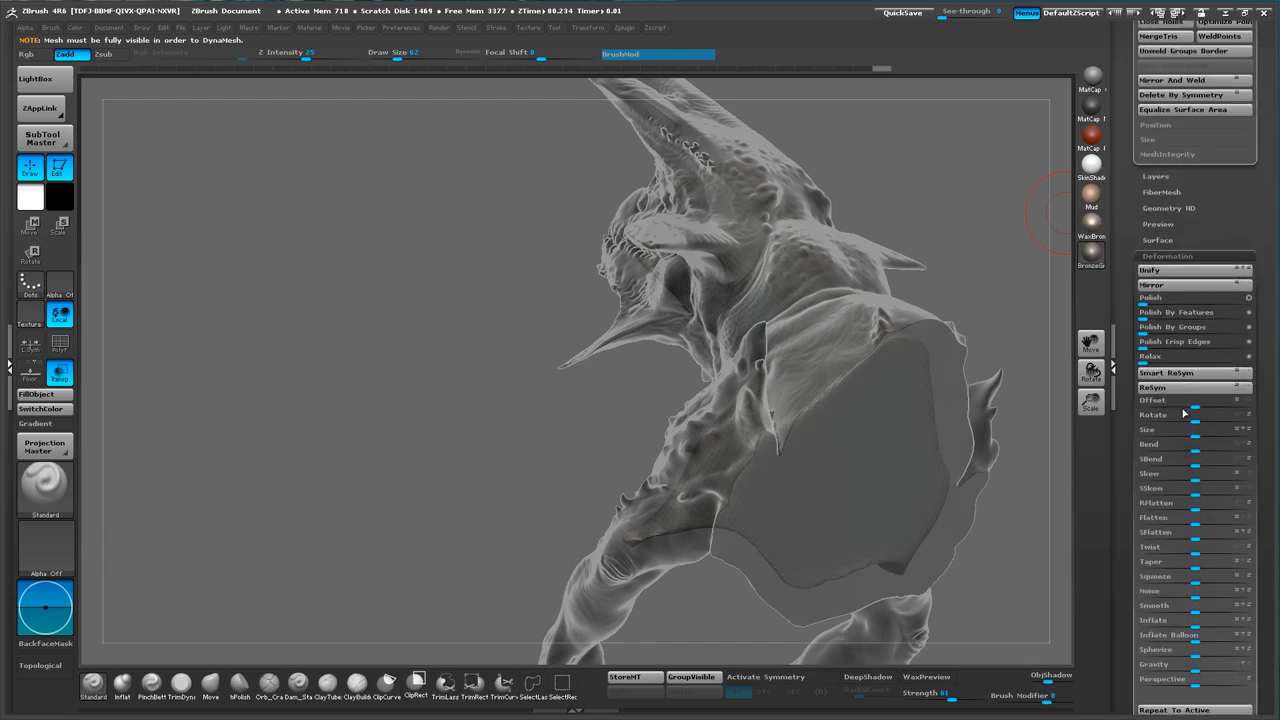
{"action": "scroll", "coordinate": [1140, 170], "scroll_direction": "up", "scroll_amount": 2}
{"action": "scroll", "coordinate": [1155, 160], "scroll_direction": "up", "scroll_amount": 4}
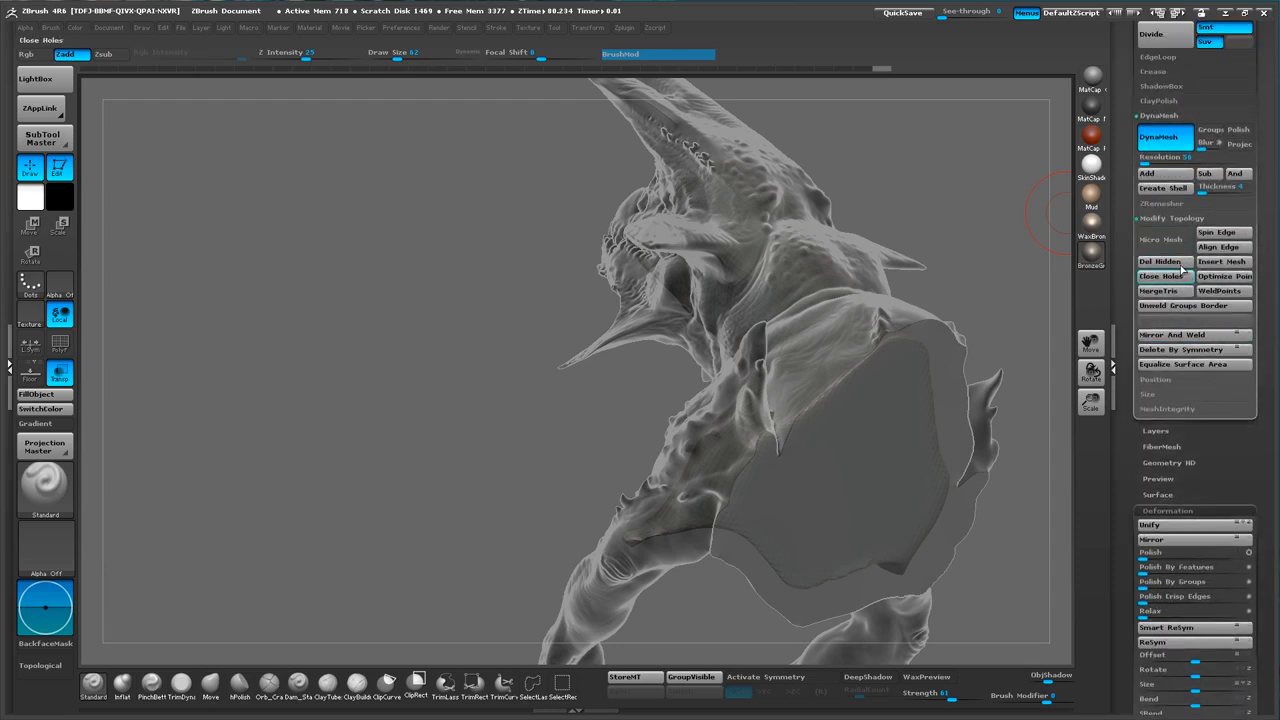
- Work on the inner copy's upper-arm stub with the Inflat and Move brushes at a draw size of 131
{"action": "mouse_move", "coordinate": [1007, 218]}
{"action": "left_mouse_down"}
{"action": "mouse_move", "coordinate": [944, 200]}
{"action": "mouse_move", "coordinate": [985, 205]}
{"action": "left_mouse_up"}
{"action": "mouse_move", "coordinate": [980, 207]}
{"action": "left_mouse_down"}
{"action": "mouse_move", "coordinate": [938, 212]}
{"action": "mouse_move", "coordinate": [814, 287]}
{"action": "left_mouse_up"}
{"action": "key", "text": "s"}
{"action": "left_click", "coordinate": [803, 291]}
{"action": "mouse_move", "coordinate": [688, 384]}
{"action": "left_mouse_down"}
{"action": "mouse_move", "coordinate": [667, 384]}
{"action": "mouse_move", "coordinate": [672, 394]}
{"action": "mouse_move", "coordinate": [658, 380]}
{"action": "left_mouse_up"}
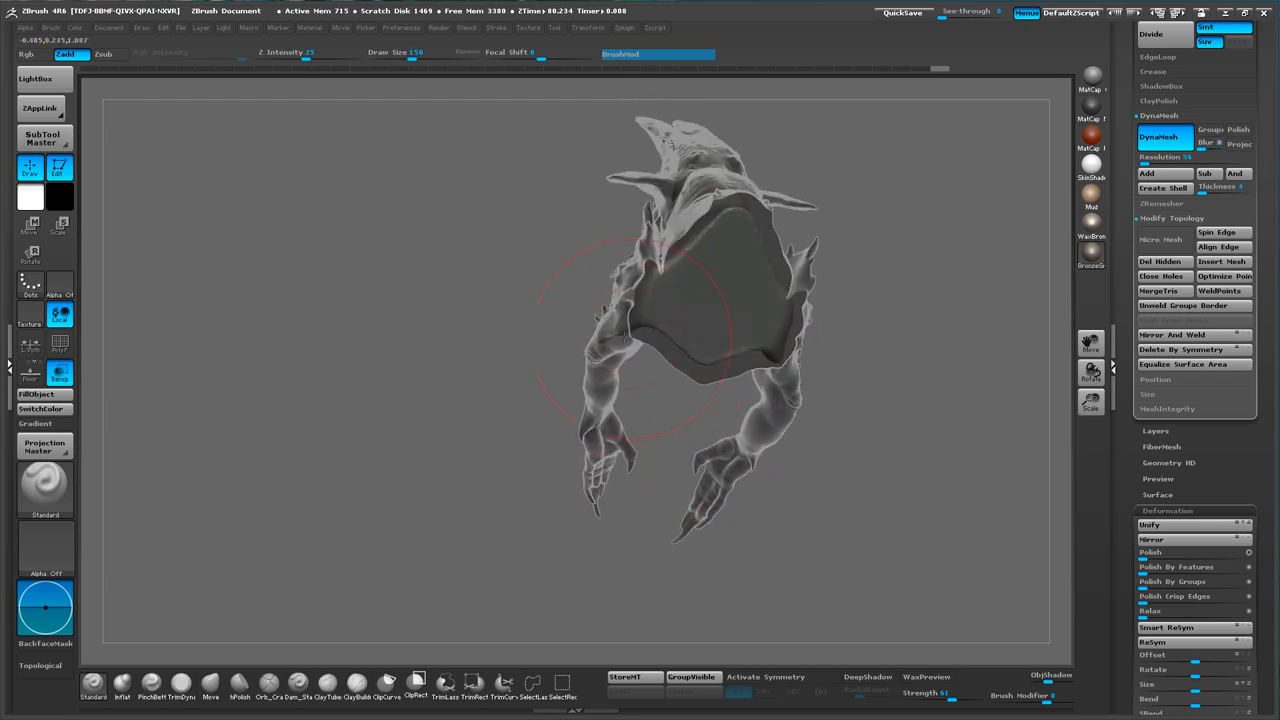
{"action": "key", "text": "b"}
{"action": "key", "text": "i"}
{"action": "key", "text": "n"}
{"action": "key", "text": "s"}
{"action": "left_click_drag", "start_coordinate": [477, 306], "coordinate": [560, 385], "text": "alt"}
{"action": "key", "text": "s"}
{"action": "left_click_drag", "start_coordinate": [629, 332], "coordinate": [600, 334]}
{"action": "key", "text": "b"}
{"action": "key", "text": "m"}
{"action": "key", "text": "v"}
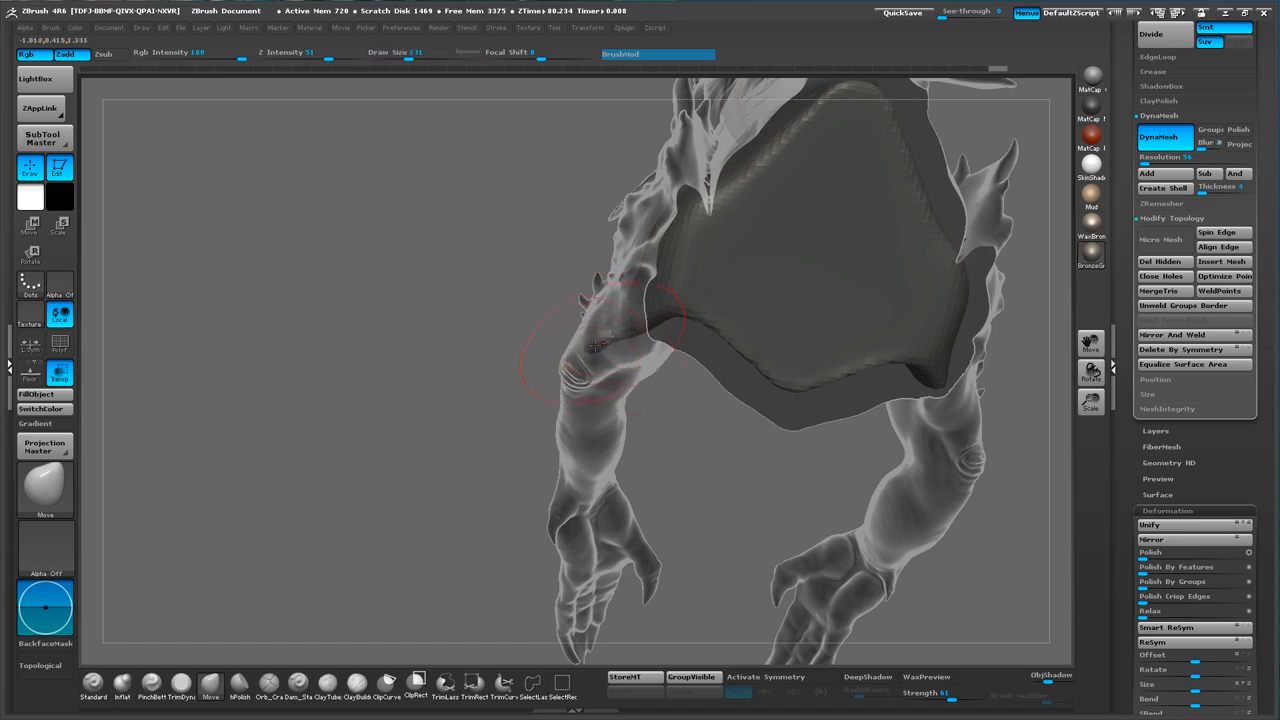
- Thicken the same upper-arm stub with the Inflat brush at a draw size of 109
{"action": "key", "text": "b"}
{"action": "key", "text": "i"}
{"action": "key", "text": "n"}
{"action": "left_click_drag", "start_coordinate": [715, 438], "coordinate": [858, 390]}
{"action": "key", "text": "s"}
{"action": "left_click_drag", "start_coordinate": [585, 347], "coordinate": [573, 341]}
{"action": "left_click_drag", "start_coordinate": [670, 341], "coordinate": [523, 347]}
- Extend and thicken the inner copy's opposite upper-arm stub with the Move and Inflat brushes
{"action": "left_click_drag", "start_coordinate": [675, 490], "coordinate": [842, 393]}
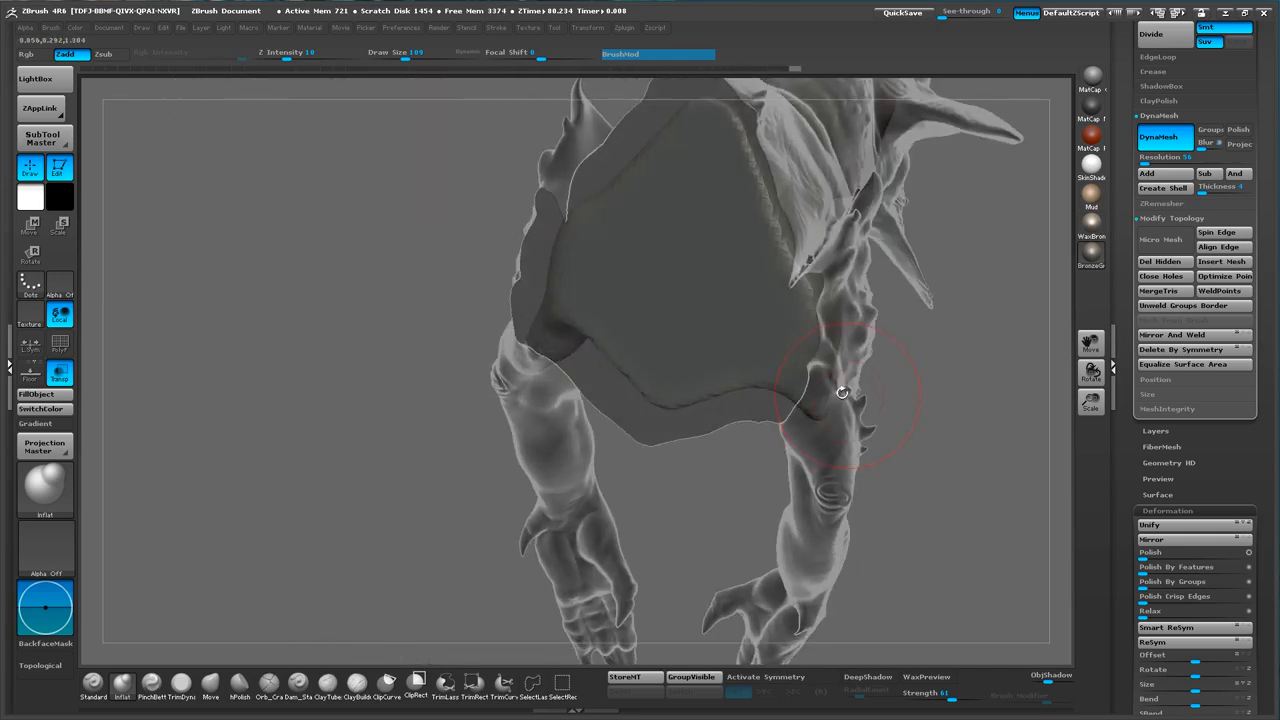
{"action": "key", "text": "b"}
{"action": "key", "text": "m"}
{"action": "key", "text": "v"}
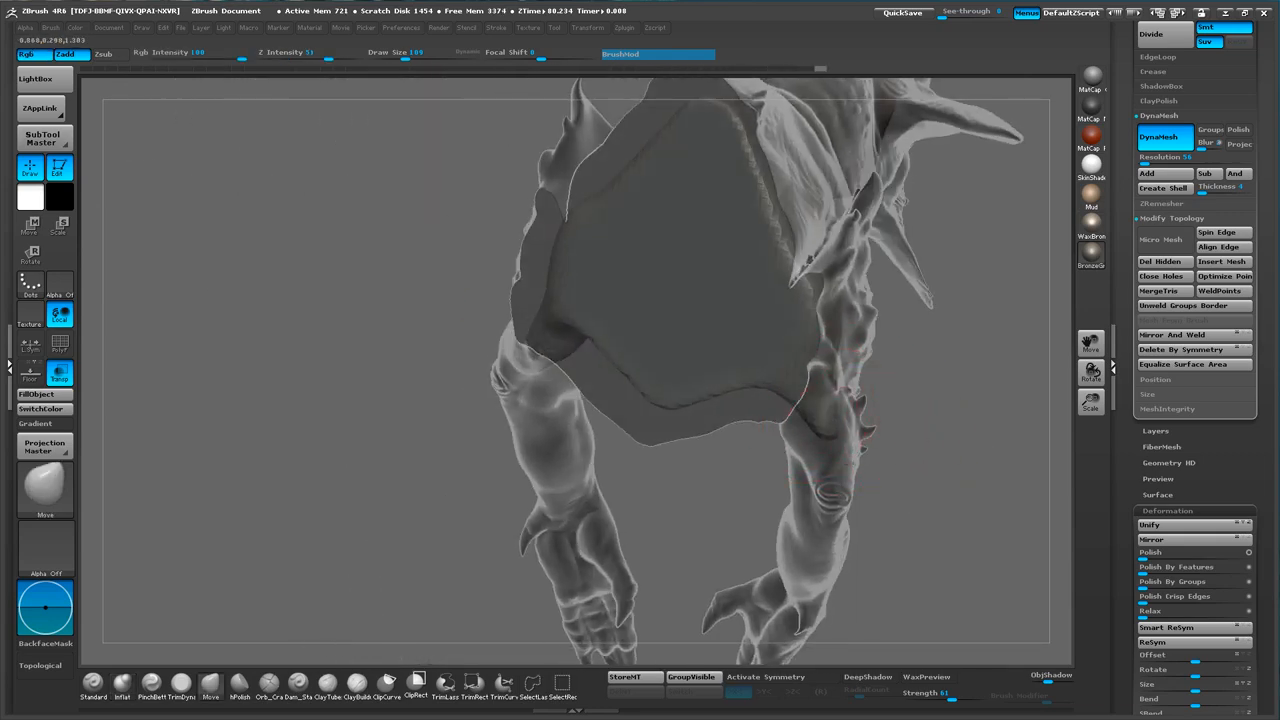
{"action": "key", "text": "b"}
{"action": "key", "text": "i"}
{"action": "key", "text": "n"}
{"action": "mouse_move", "coordinate": [846, 463]}
{"action": "left_mouse_down"}
{"action": "mouse_move", "coordinate": [925, 448]}
{"action": "mouse_move", "coordinate": [915, 440]}
{"action": "left_mouse_up"}
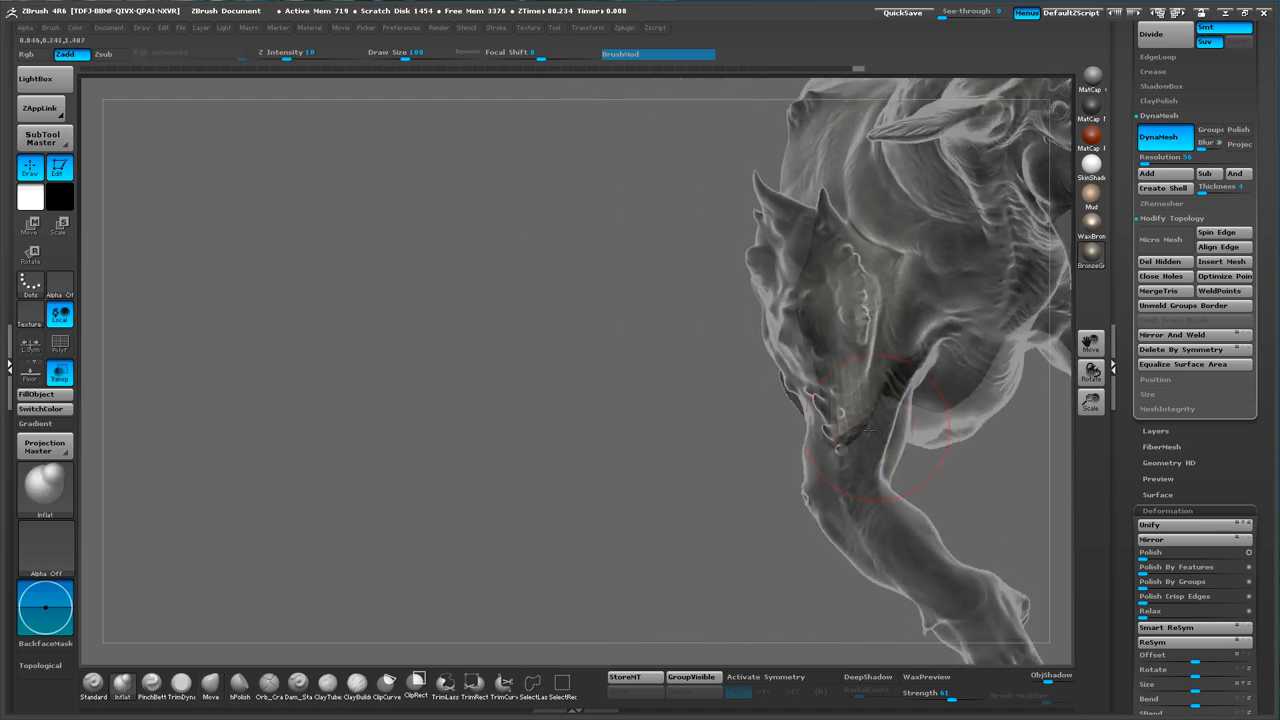
{"action": "left_click_drag", "start_coordinate": [621, 414], "coordinate": [622, 319]}
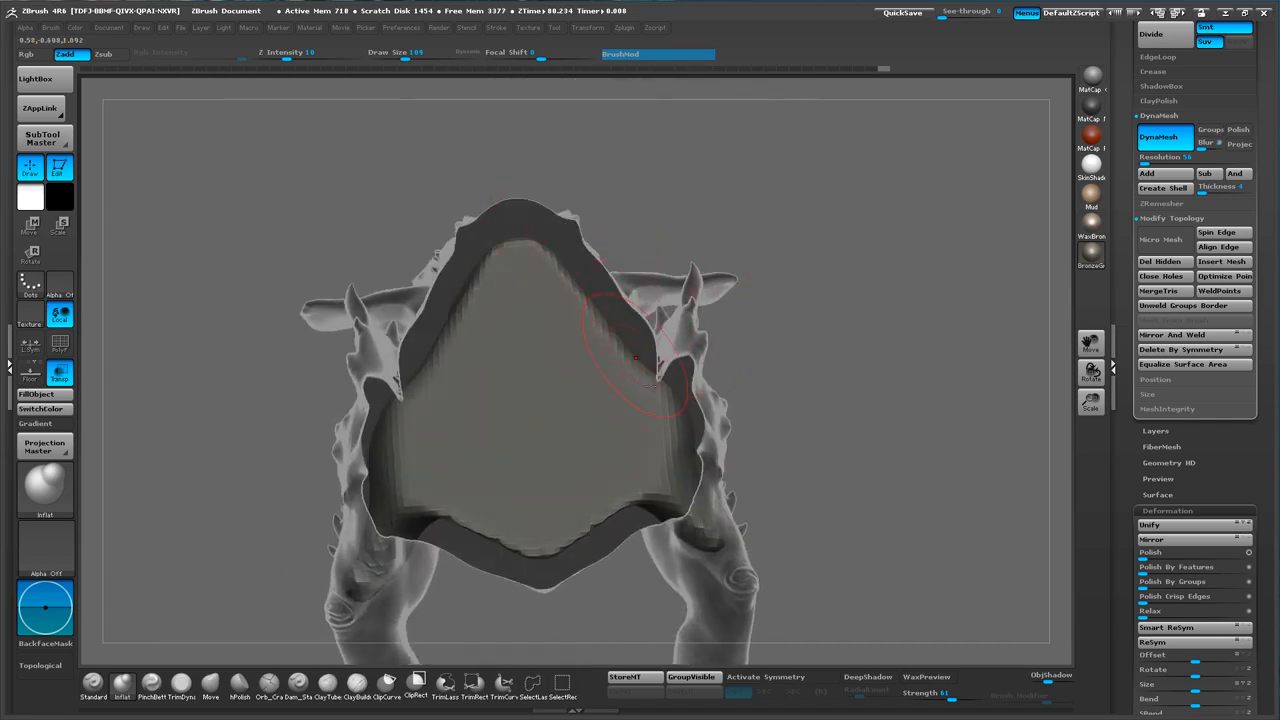
- Check the wall gap at the kaiju's cut base, and mask the inner copy except its base end with MaskRect
{"action": "left_click_drag", "start_coordinate": [636, 357], "coordinate": [697, 343]}
{"action": "left_click_drag", "start_coordinate": [464, 231], "coordinate": [867, 400]}
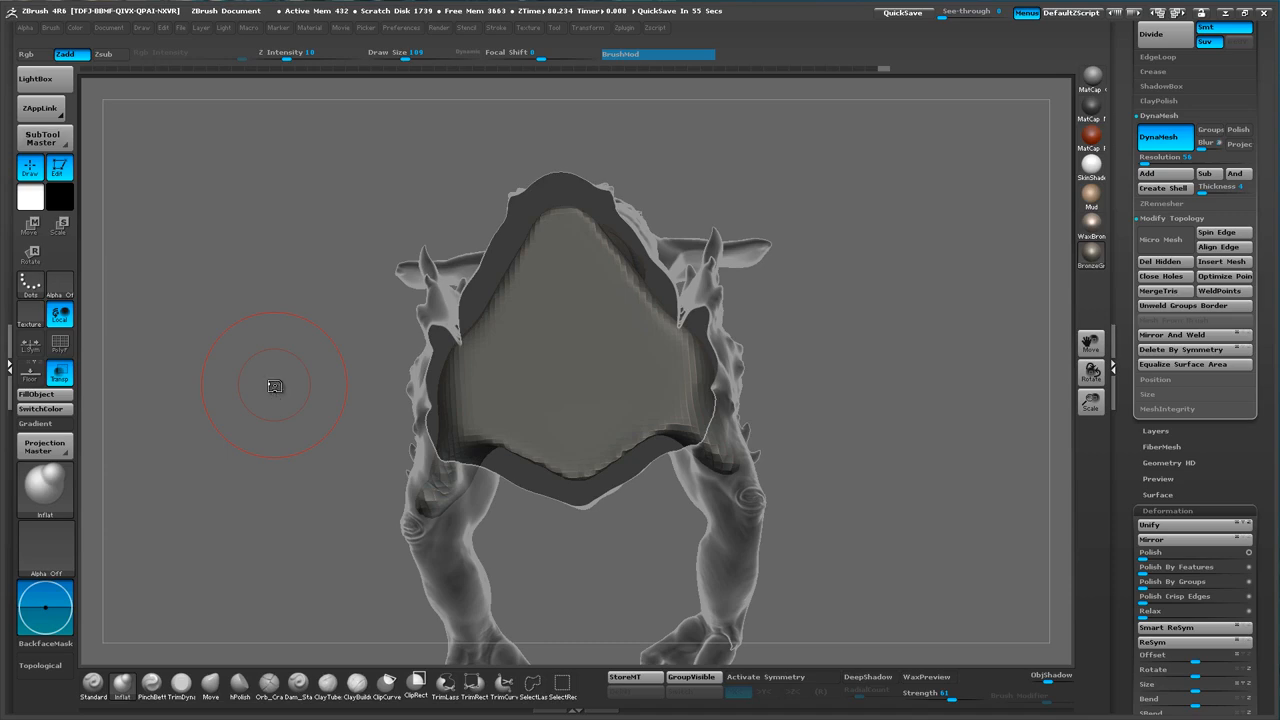
{"action": "left_click_drag", "start_coordinate": [274, 386], "coordinate": [917, 371]}
{"action": "left_click_drag", "start_coordinate": [855, 321], "coordinate": [662, 160]}
{"action": "key", "text": "s"}
{"action": "left_click_drag", "start_coordinate": [672, 316], "coordinate": [661, 316]}
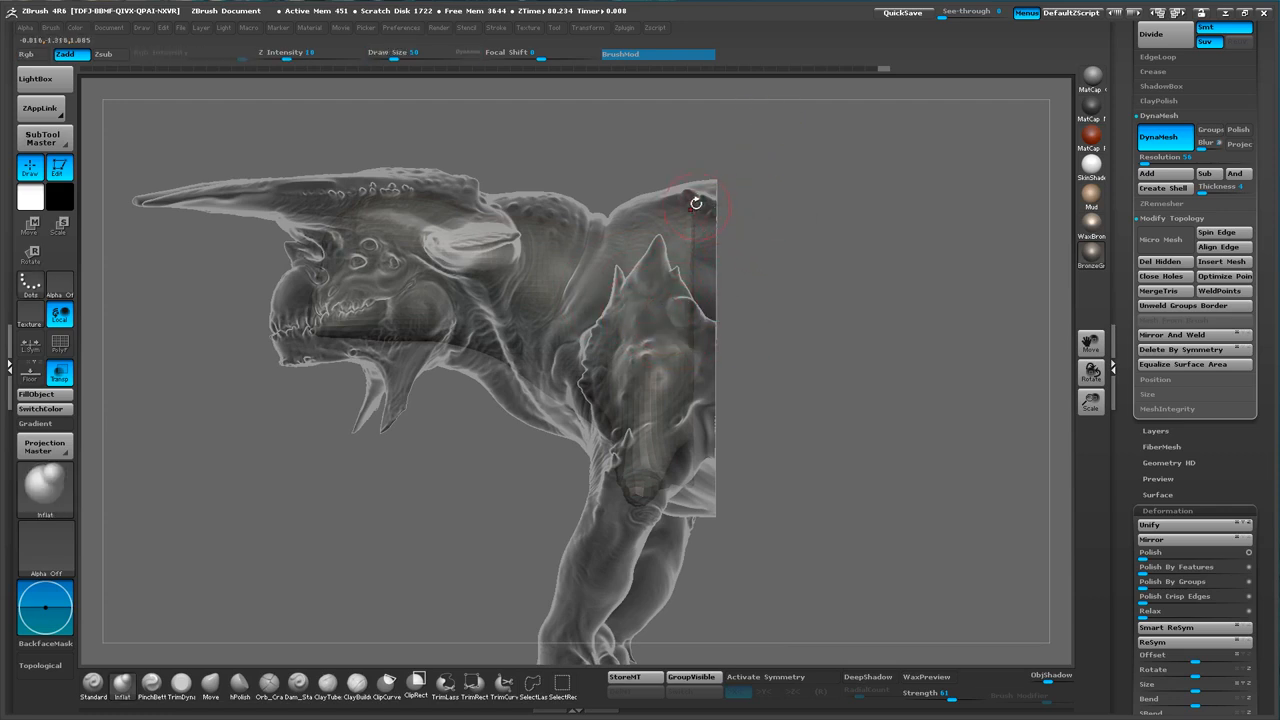
{"action": "mouse_move", "coordinate": [797, 156]}
{"action": "left_mouse_down", "text": "ctrl"}
{"action": "mouse_move", "coordinate": [704, 525]}
{"action": "mouse_move", "coordinate": [798, 525]}
{"action": "left_mouse_up", "text": "ctrl"}
{"action": "left_click", "coordinate": [562, 684]}
{"action": "mouse_move", "coordinate": [784, 171]}
{"action": "left_mouse_down", "text": "ctrl+shift"}
{"action": "mouse_move", "coordinate": [741, 565]}
{"action": "mouse_move", "coordinate": [760, 563]}
{"action": "mouse_move", "coordinate": [778, 468]}
{"action": "mouse_move", "coordinate": [843, 409]}
{"action": "mouse_move", "coordinate": [855, 420]}
{"action": "left_mouse_up", "text": "ctrl+shift"}
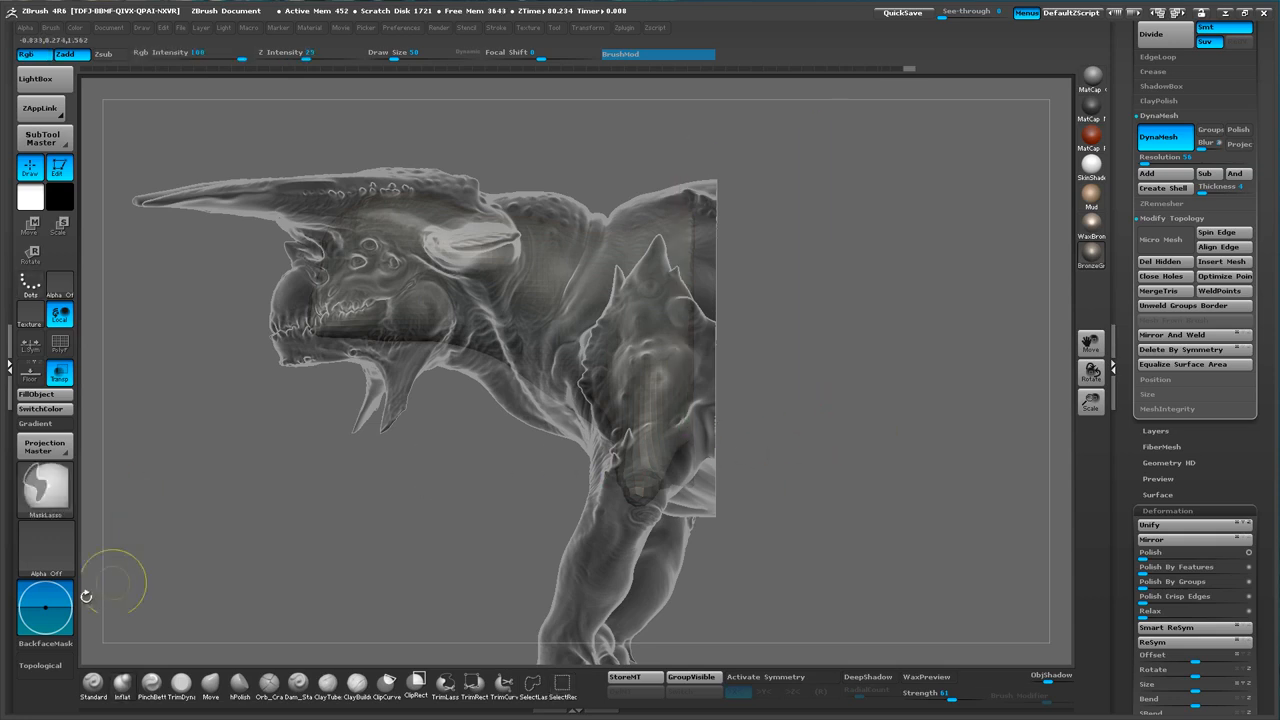
{"action": "left_click", "coordinate": [45, 487], "text": "ctrl"}
{"action": "left_click", "coordinate": [417, 562]}
{"action": "left_click_drag", "start_coordinate": [143, 577], "coordinate": [687, 131], "text": "ctrl"}
- Move the inner copy's unmasked base end straight out past the kaiju's cut face with a Transpose line
{"action": "left_click_drag", "start_coordinate": [882, 262], "coordinate": [752, 285]}
{"action": "key", "text": "w"}
{"action": "left_click_drag", "start_coordinate": [586, 362], "coordinate": [636, 363]}
{"action": "mouse_move", "coordinate": [843, 303]}
{"action": "left_mouse_down"}
{"action": "mouse_move", "coordinate": [794, 386]}
{"action": "mouse_move", "coordinate": [708, 360]}
{"action": "left_mouse_up"}
{"action": "left_click_drag", "start_coordinate": [628, 530], "coordinate": [745, 520]}
{"action": "mouse_move", "coordinate": [588, 402]}
{"action": "left_mouse_down"}
{"action": "mouse_move", "coordinate": [707, 558]}
{"action": "mouse_move", "coordinate": [711, 586]}
{"action": "mouse_move", "coordinate": [730, 569]}
{"action": "mouse_move", "coordinate": [683, 557]}
{"action": "left_mouse_up"}
{"action": "left_click_drag", "start_coordinate": [604, 340], "coordinate": [700, 394]}
{"action": "left_click_drag", "start_coordinate": [732, 543], "coordinate": [631, 322]}
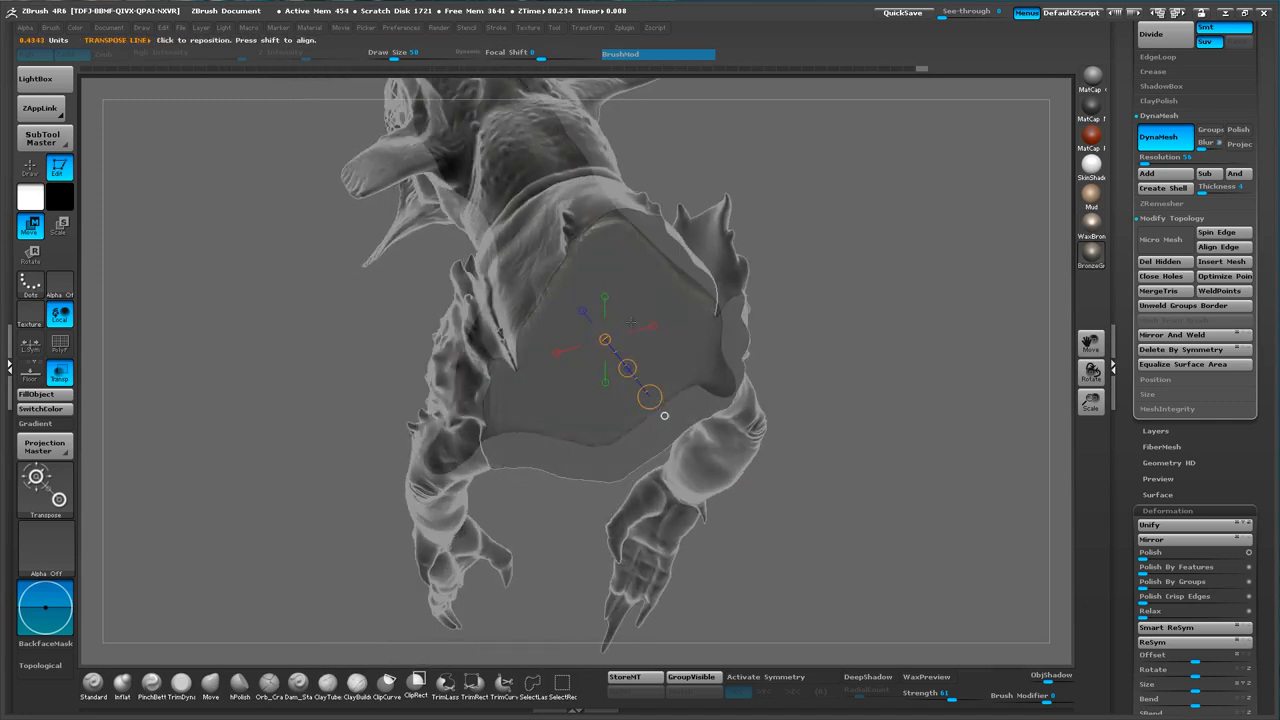
{"action": "left_click_drag", "start_coordinate": [548, 553], "coordinate": [633, 533]}
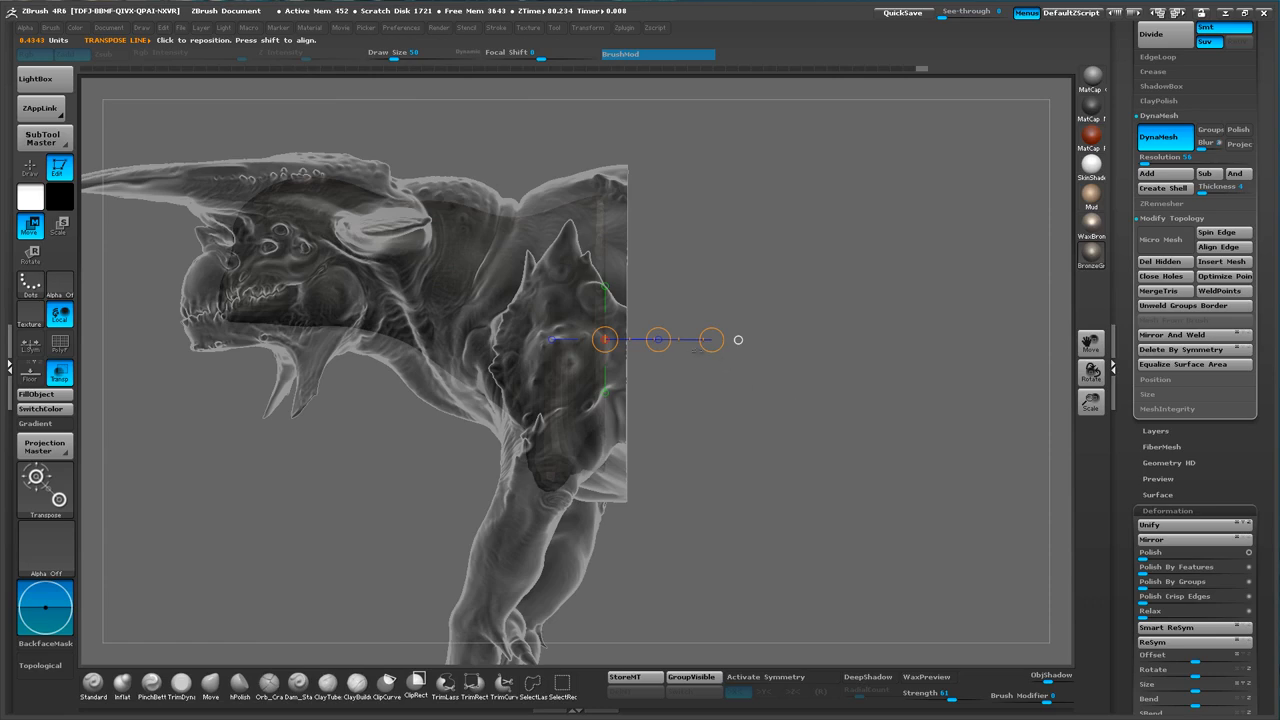
{"action": "left_click_drag", "start_coordinate": [659, 340], "coordinate": [705, 341]}
{"action": "left_click_drag", "start_coordinate": [772, 392], "coordinate": [613, 367]}
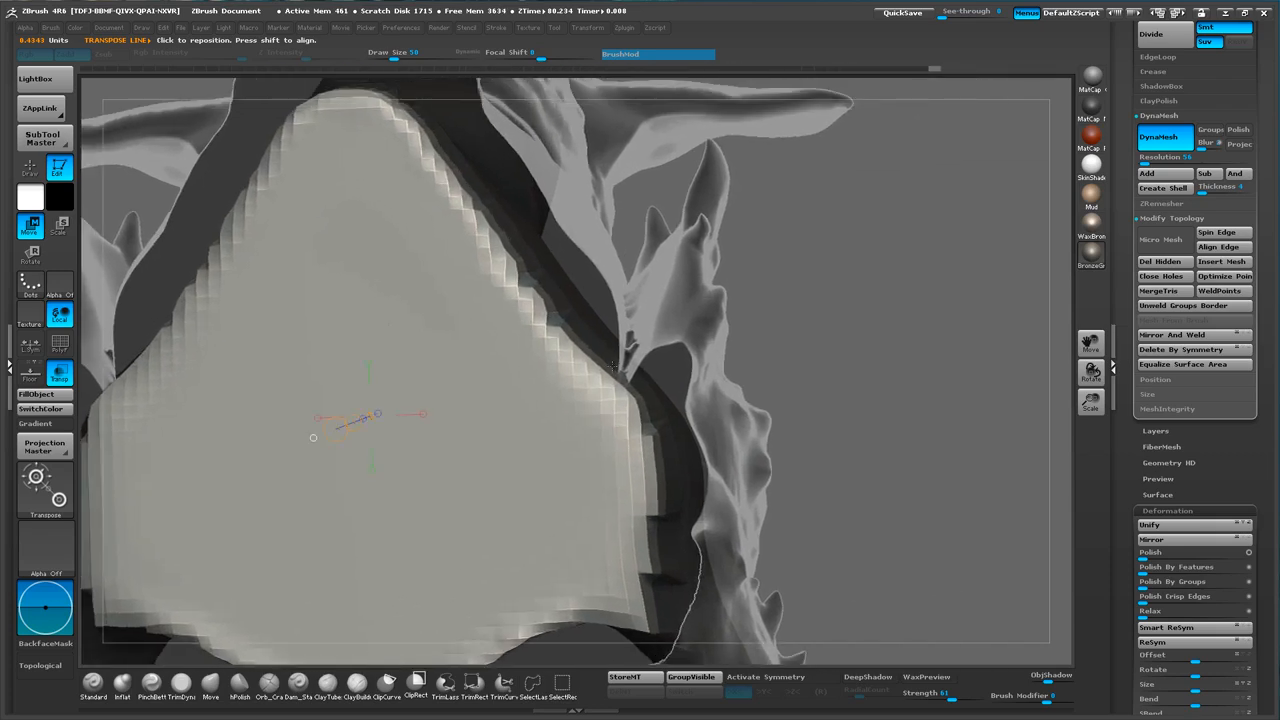
- Turn on X symmetry and push the extended base's side edges inward beside the back spikes with the Move brush
{"action": "key", "text": "q"}
{"action": "right_click_drag", "start_coordinate": [702, 345], "coordinate": [630, 312]}
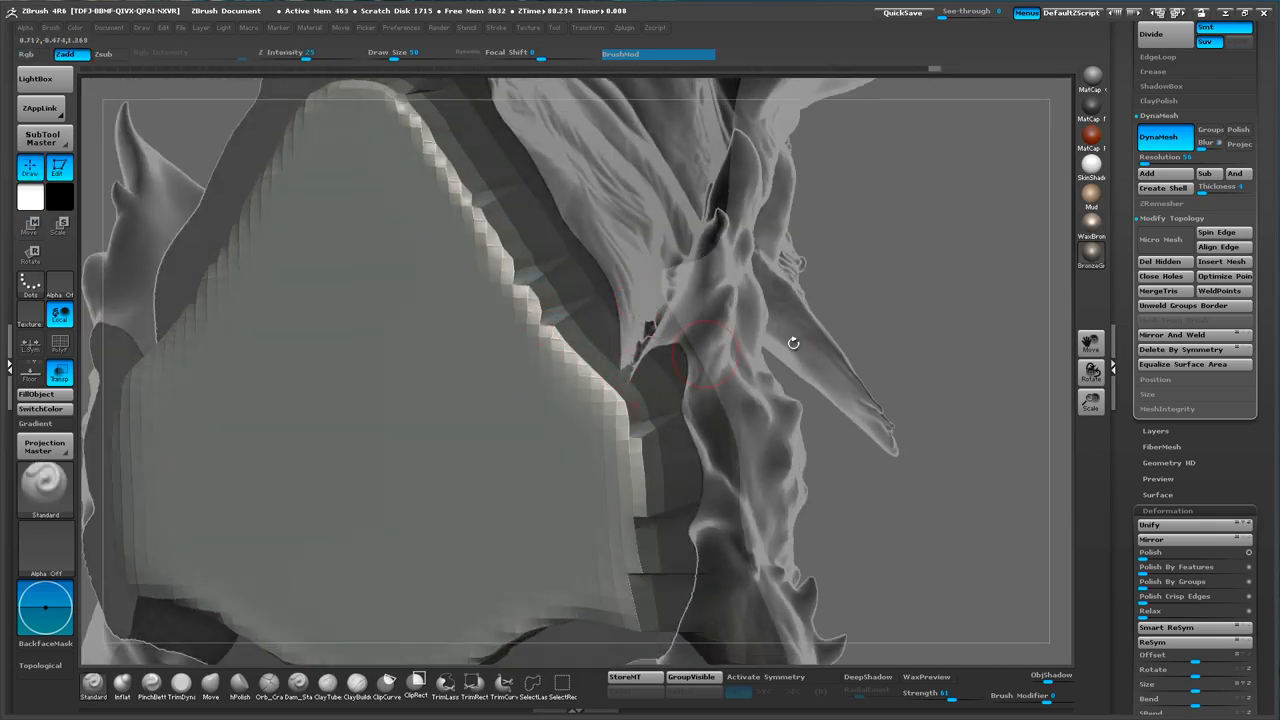
{"action": "right_click_drag", "start_coordinate": [698, 410], "coordinate": [614, 348], "text": "ctrl"}
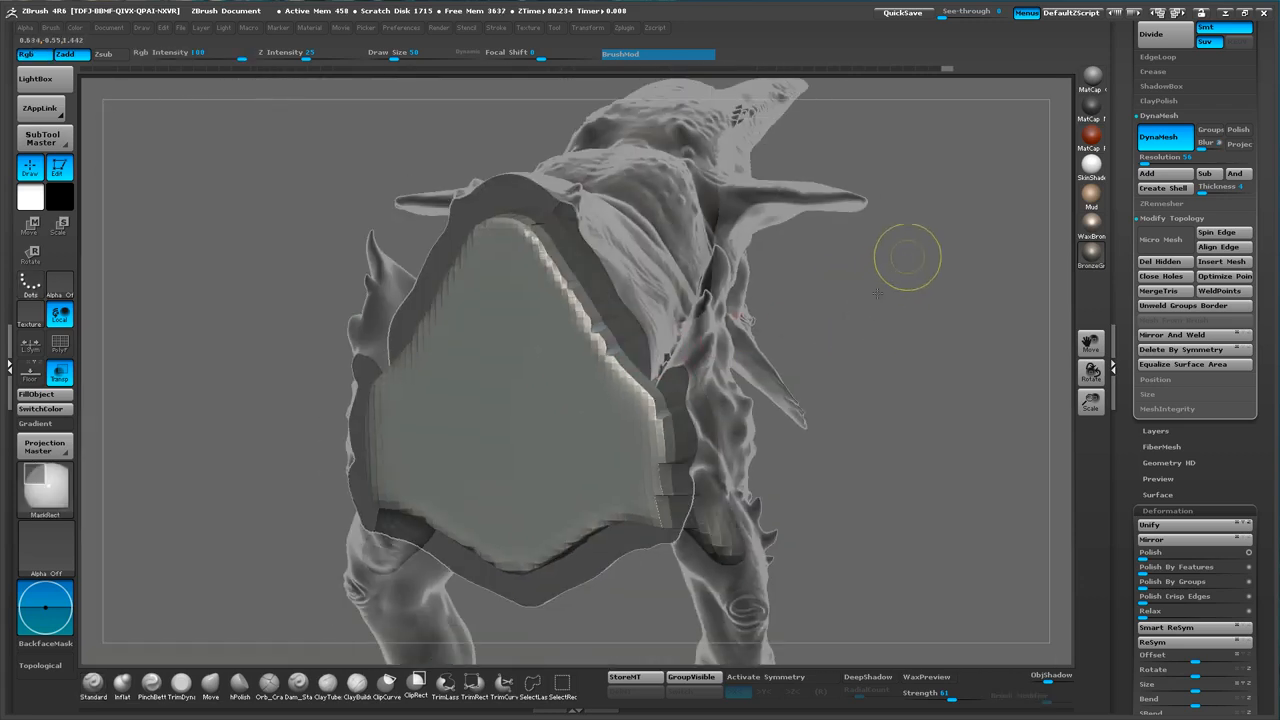
{"action": "key", "text": "s"}
{"action": "left_click_drag", "start_coordinate": [669, 389], "coordinate": [681, 386]}
{"action": "key", "text": "x"}
{"action": "right_click_drag", "start_coordinate": [607, 396], "coordinate": [638, 383], "text": "shift"}
{"action": "key", "text": "b"}
{"action": "key", "text": "m"}
{"action": "key", "text": "v"}
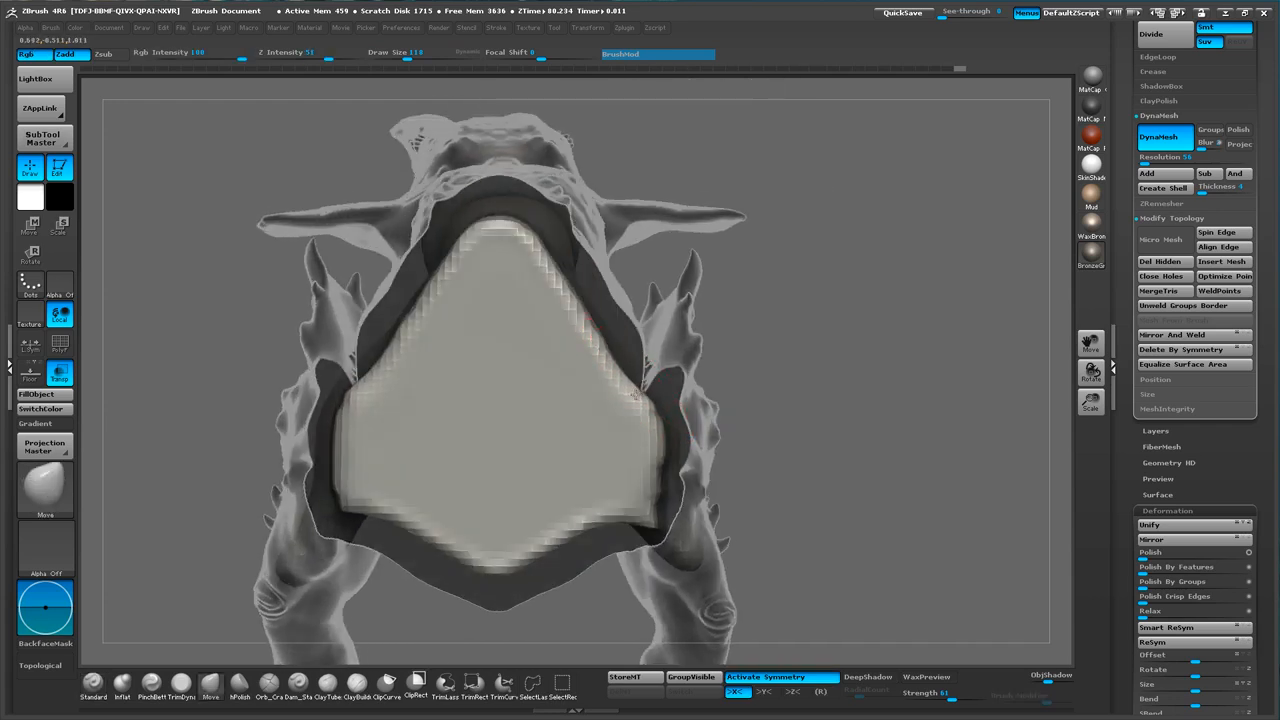
{"action": "key", "text": "s"}
{"action": "left_click_drag", "start_coordinate": [650, 376], "coordinate": [638, 403]}
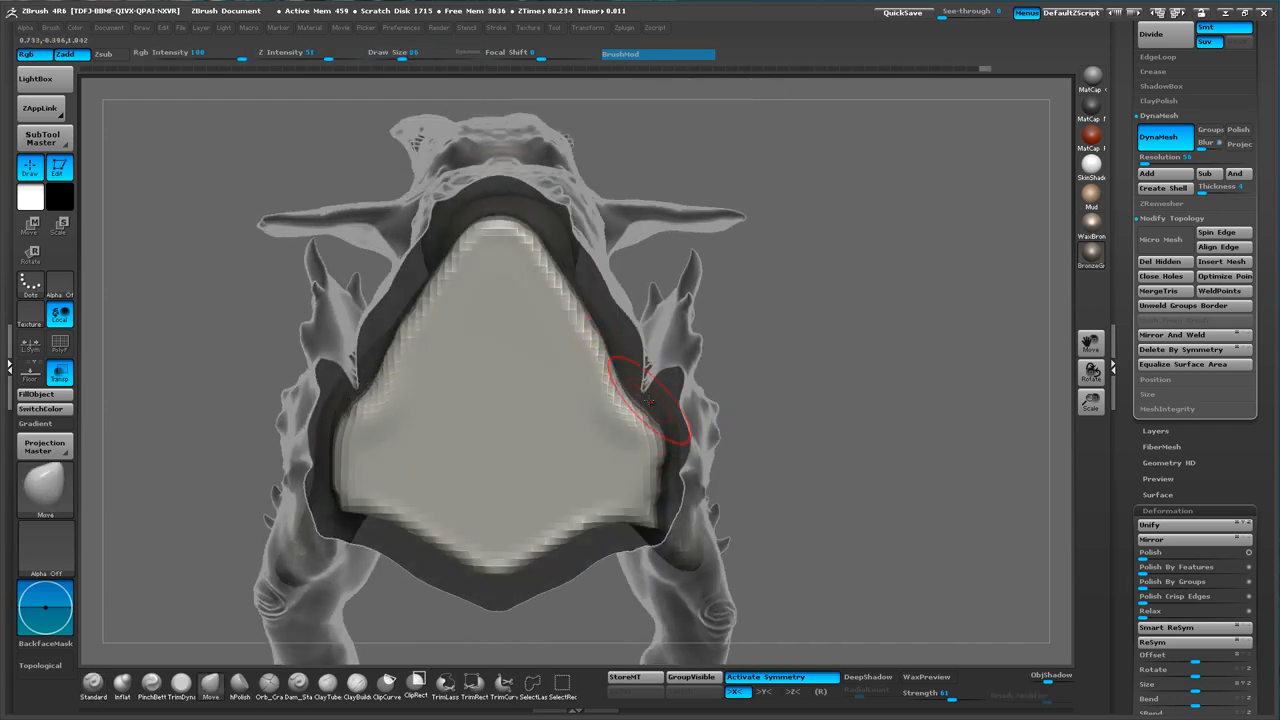
- Adjust the upper sides of the extended base with the Move brush and pull its peak slightly upward
{"action": "left_click_drag", "start_coordinate": [608, 352], "coordinate": [659, 321]}
{"action": "left_click_drag", "start_coordinate": [768, 232], "coordinate": [705, 238]}
{"action": "key", "text": "s"}
{"action": "left_click_drag", "start_coordinate": [610, 323], "coordinate": [616, 321]}
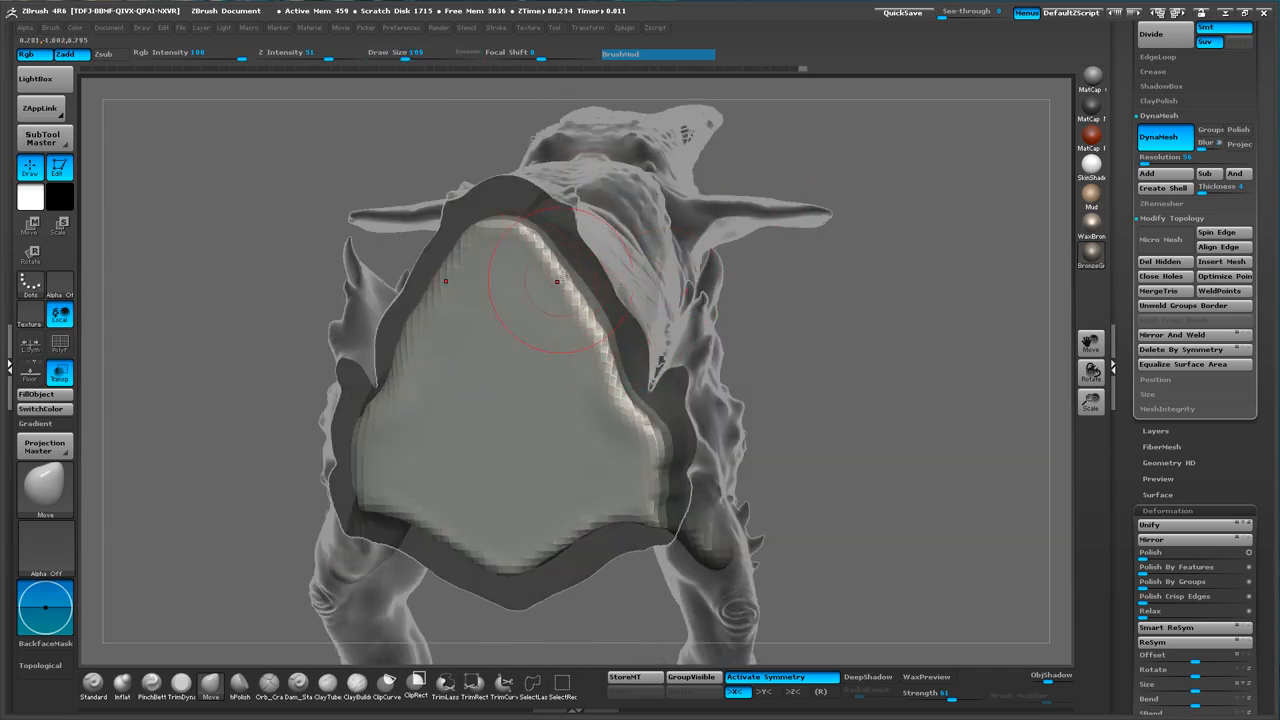
{"action": "left_click_drag", "start_coordinate": [497, 227], "coordinate": [494, 210]}
{"action": "mouse_move", "coordinate": [770, 278]}
{"action": "left_mouse_down"}
{"action": "mouse_move", "coordinate": [679, 292]}
{"action": "mouse_move", "coordinate": [660, 370]}
{"action": "mouse_move", "coordinate": [625, 385]}
{"action": "mouse_move", "coordinate": [680, 360]}
{"action": "left_mouse_up"}
- Push the inner copy's wall away from the back spike's tip with the Move brush at draw size 131
{"action": "key", "text": "s"}
{"action": "left_click_drag", "start_coordinate": [475, 326], "coordinate": [467, 326]}
{"action": "right_click_drag", "start_coordinate": [505, 314], "coordinate": [544, 336]}
{"action": "key", "text": "s"}
{"action": "mouse_move", "coordinate": [546, 348]}
{"action": "left_mouse_down"}
{"action": "mouse_move", "coordinate": [557, 348]}
{"action": "mouse_move", "coordinate": [533, 376]}
{"action": "left_mouse_up"}
{"action": "left_click_drag", "start_coordinate": [793, 240], "coordinate": [765, 295]}
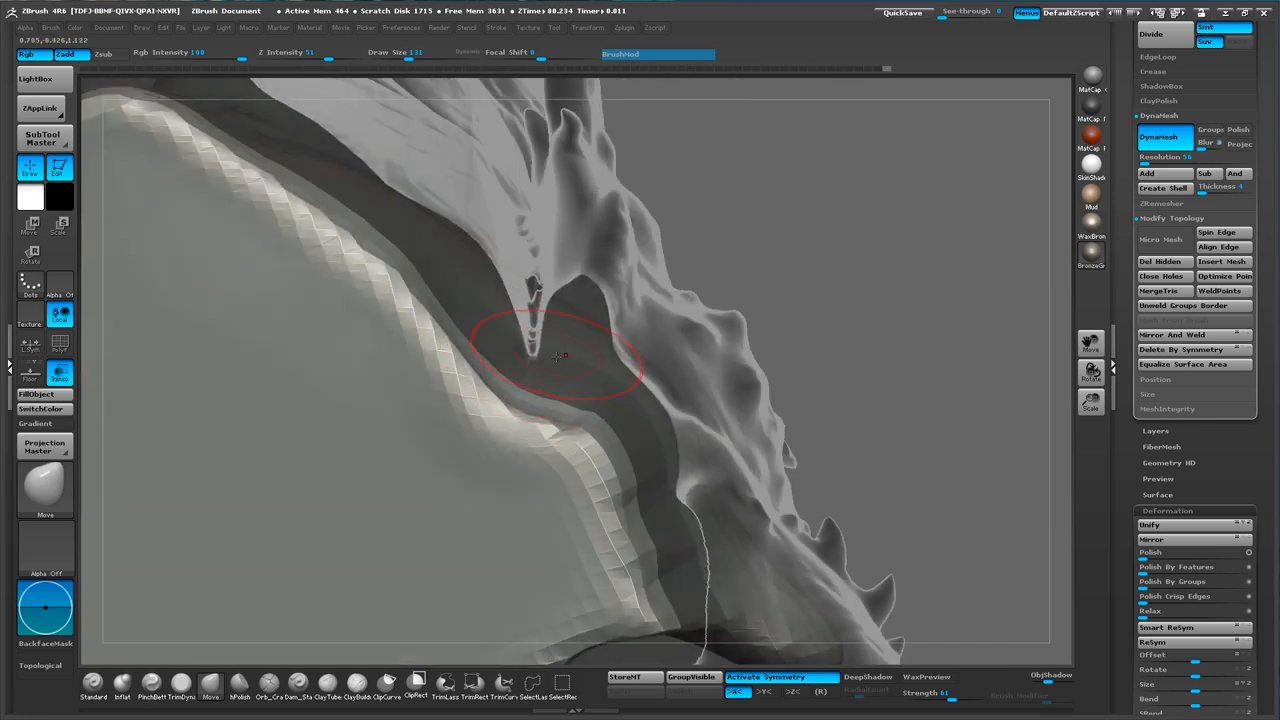
{"action": "left_click_drag", "start_coordinate": [724, 186], "coordinate": [692, 210]}
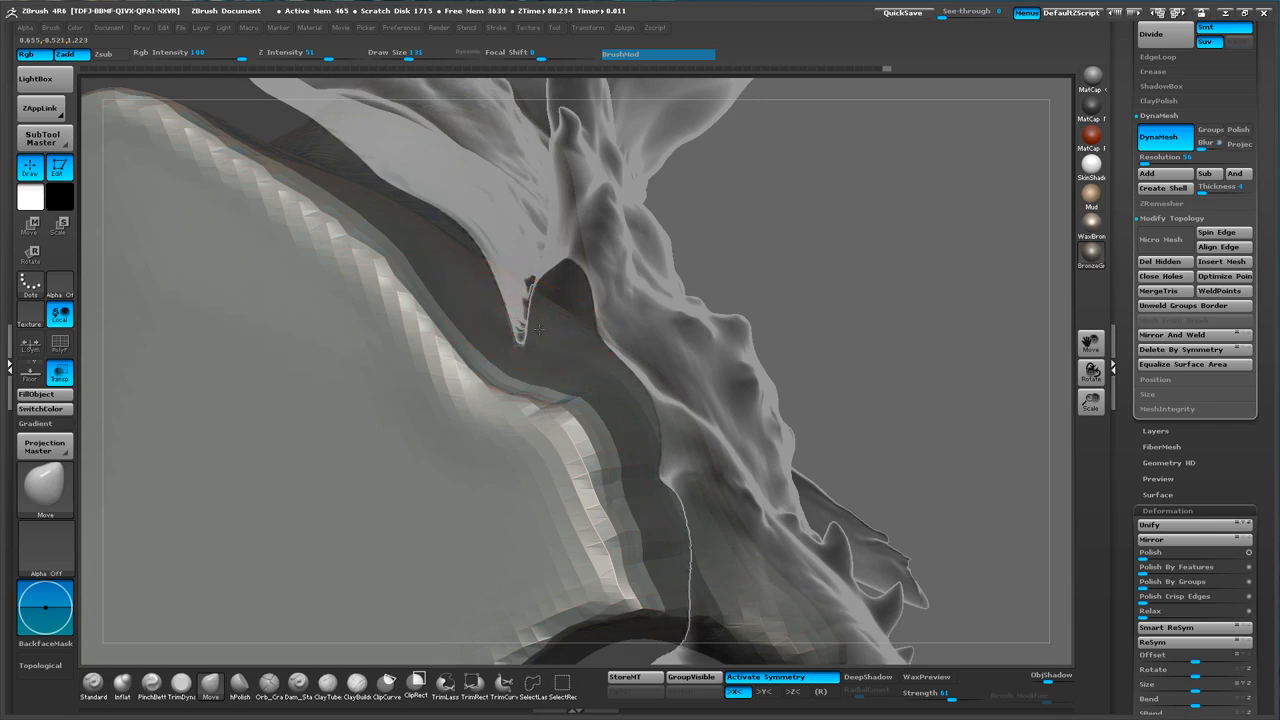
- Smooth the lower edge of the extended base and even out its side lobe with the TrimDynamic brush at draw size 131
{"action": "mouse_move", "coordinate": [786, 231]}
{"action": "left_mouse_down", "text": "alt"}
{"action": "mouse_move", "coordinate": [814, 309]}
{"action": "mouse_move", "coordinate": [660, 312]}
{"action": "mouse_move", "coordinate": [821, 305]}
{"action": "mouse_move", "coordinate": [785, 313]}
{"action": "mouse_move", "coordinate": [767, 370]}
{"action": "mouse_move", "coordinate": [786, 307]}
{"action": "mouse_move", "coordinate": [722, 352]}
{"action": "mouse_move", "coordinate": [672, 314]}
{"action": "left_mouse_up", "text": "alt"}
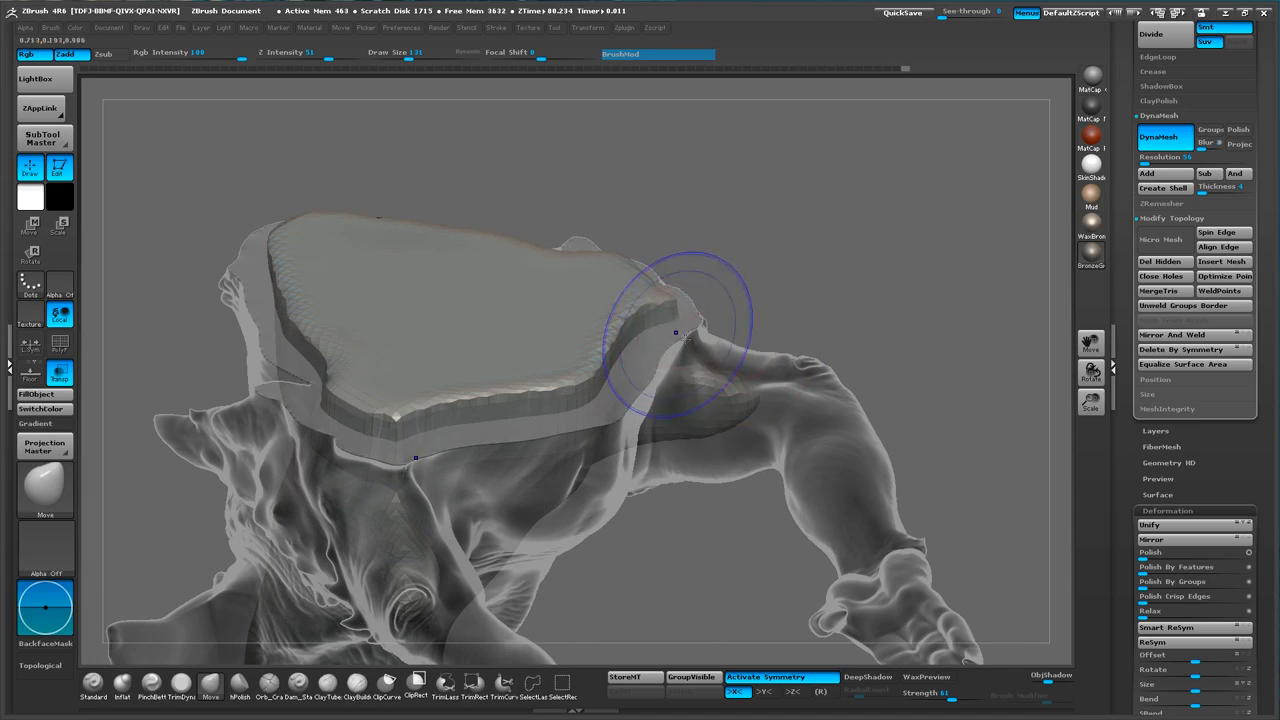
{"action": "left_click_drag", "start_coordinate": [393, 463], "coordinate": [387, 442], "text": "shift"}
{"action": "left_click_drag", "start_coordinate": [803, 171], "coordinate": [816, 252]}
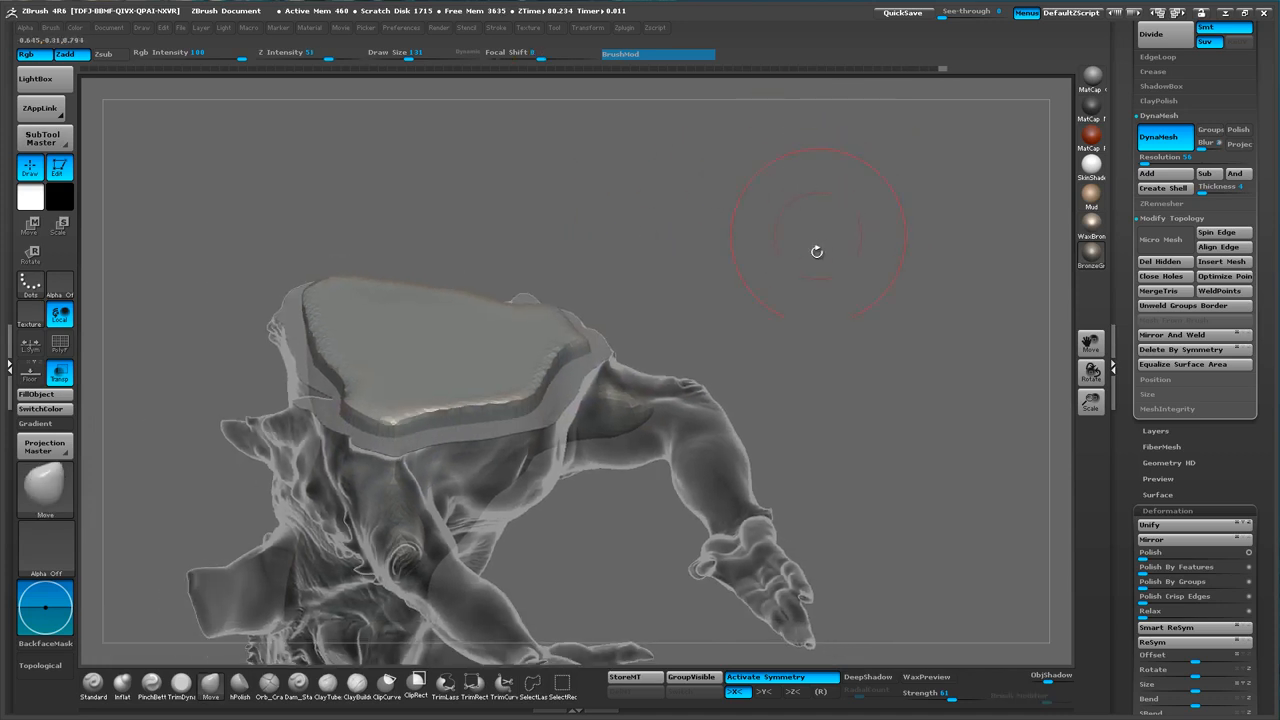
{"action": "left_click_drag", "start_coordinate": [681, 238], "coordinate": [740, 280]}
{"action": "left_click_drag", "start_coordinate": [632, 342], "coordinate": [532, 144]}
{"action": "mouse_move", "coordinate": [608, 236]}
{"action": "left_mouse_down"}
{"action": "mouse_move", "coordinate": [912, 162]}
{"action": "mouse_move", "coordinate": [849, 320]}
{"action": "mouse_move", "coordinate": [766, 377]}
{"action": "mouse_move", "coordinate": [800, 440]}
{"action": "mouse_move", "coordinate": [650, 400]}
{"action": "left_mouse_up"}
{"action": "key", "text": "b"}
{"action": "key", "text": "t"}
{"action": "key", "text": "d"}
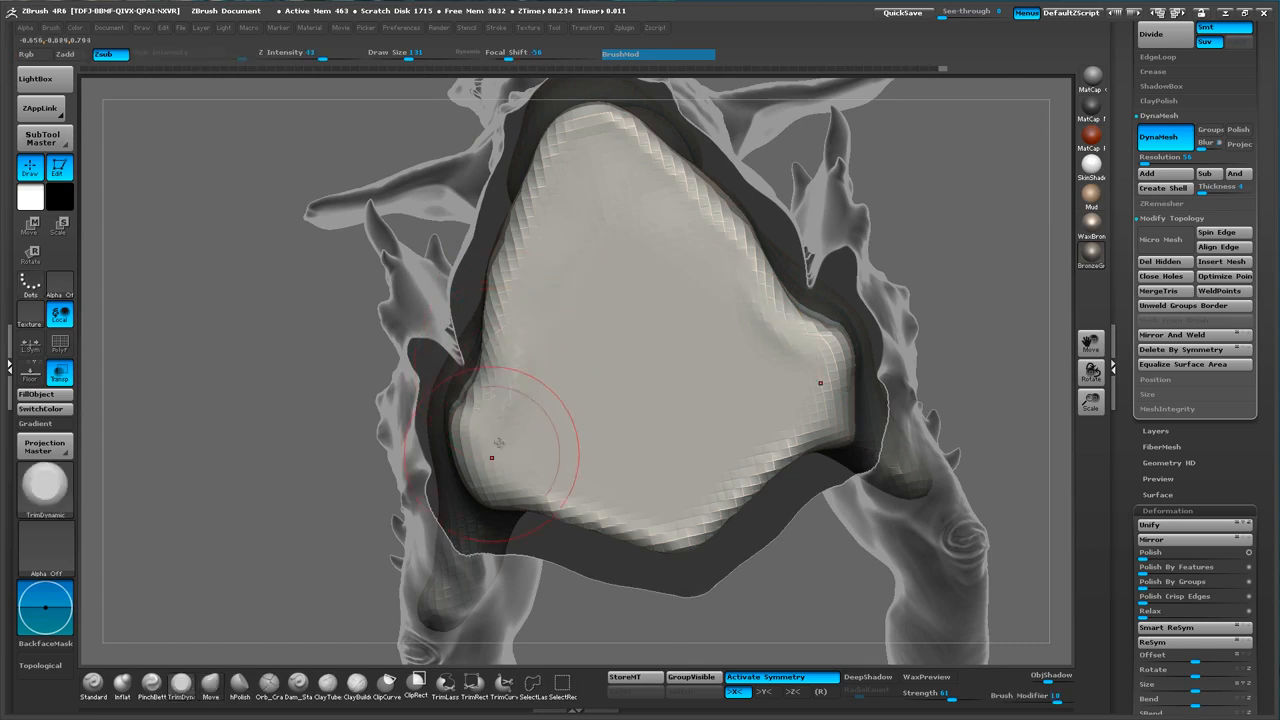
{"action": "left_click_drag", "start_coordinate": [545, 420], "coordinate": [528, 444]}
- Turn off X symmetry and push the inner copy's wall away from the opposite back spike with the Move brush
{"action": "mouse_move", "coordinate": [520, 440]}
{"action": "right_mouse_down"}
{"action": "mouse_move", "coordinate": [554, 409]}
{"action": "mouse_move", "coordinate": [577, 420]}
{"action": "right_mouse_up"}
{"action": "mouse_move", "coordinate": [634, 386]}
{"action": "right_mouse_down"}
{"action": "mouse_move", "coordinate": [600, 294]}
{"action": "mouse_move", "coordinate": [520, 386]}
{"action": "mouse_move", "coordinate": [474, 379]}
{"action": "right_mouse_up"}
{"action": "key", "text": "x"}
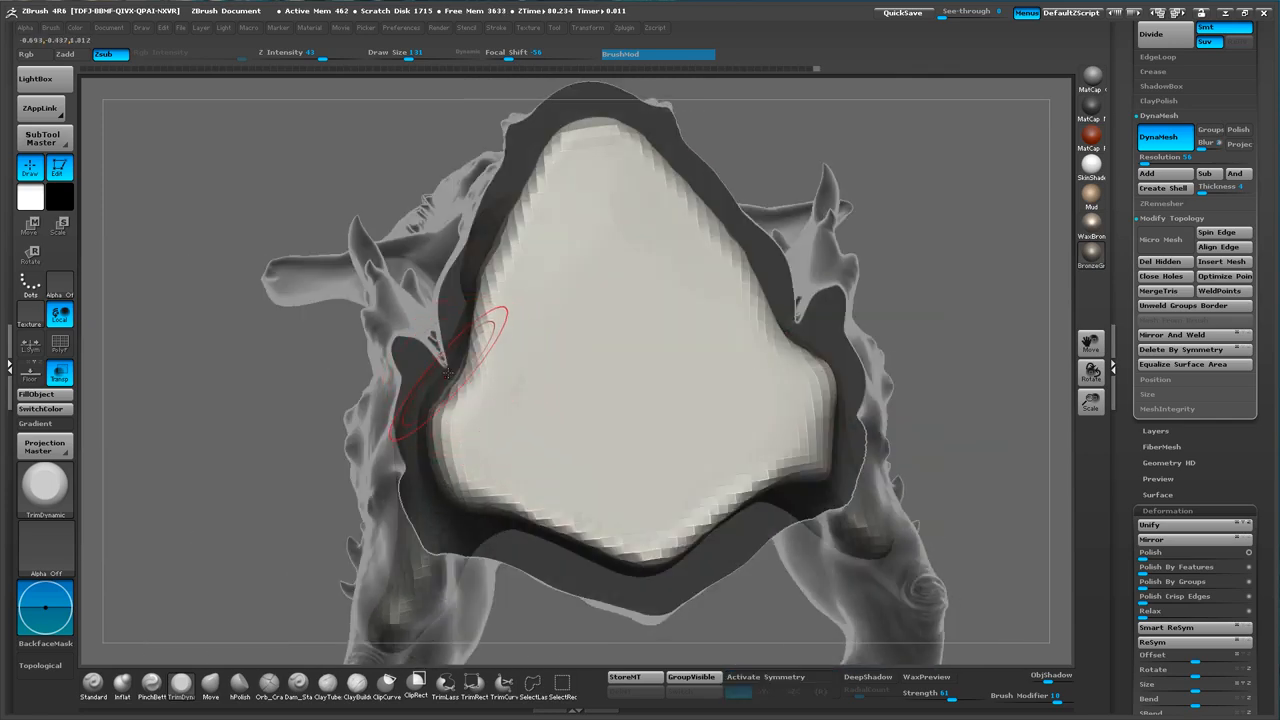
{"action": "key", "text": "b"}
{"action": "key", "text": "m"}
{"action": "key", "text": "v"}
{"action": "key", "text": "bracketleft"}
{"action": "left_click_drag", "start_coordinate": [458, 373], "coordinate": [471, 390]}
{"action": "mouse_move", "coordinate": [442, 440]}
{"action": "left_mouse_down"}
{"action": "mouse_move", "coordinate": [466, 480]}
{"action": "mouse_move", "coordinate": [486, 478]}
{"action": "left_mouse_up"}
- Pull the inner copy's front end further into the snout with the Move brush at draw size 160 and smooth it
{"action": "key", "text": "bracketleft"}
{"action": "key", "text": "bracketleft"}
{"action": "key", "text": "bracketleft"}
{"action": "key", "text": "bracketleft"}
{"action": "mouse_move", "coordinate": [486, 478]}
{"action": "right_mouse_down"}
{"action": "mouse_move", "coordinate": [846, 228]}
{"action": "mouse_move", "coordinate": [770, 280]}
{"action": "right_mouse_up"}
{"action": "right_click_drag", "start_coordinate": [868, 378], "coordinate": [815, 243], "text": "alt"}
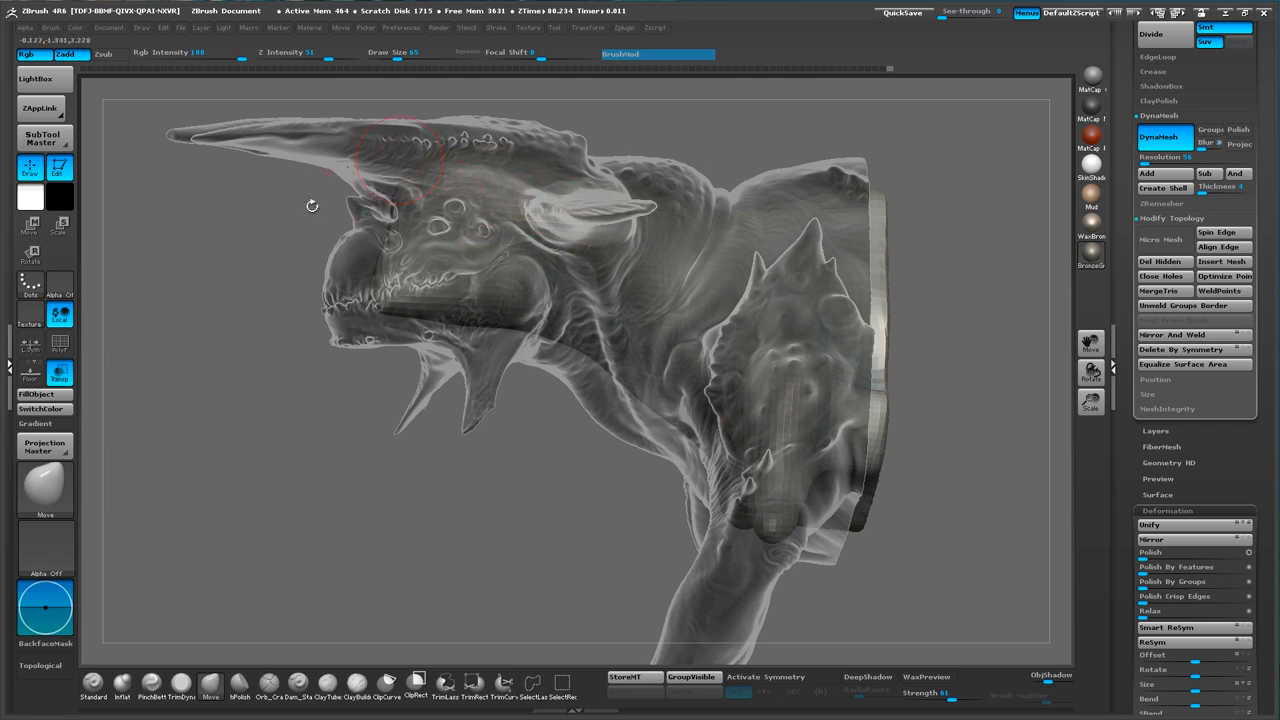
{"action": "mouse_move", "coordinate": [443, 456]}
{"action": "left_mouse_down"}
{"action": "mouse_move", "coordinate": [291, 443]}
{"action": "mouse_move", "coordinate": [357, 451]}
{"action": "mouse_move", "coordinate": [387, 510]}
{"action": "left_mouse_up"}
{"action": "key", "text": "s"}
{"action": "left_click_drag", "start_coordinate": [478, 329], "coordinate": [494, 328]}
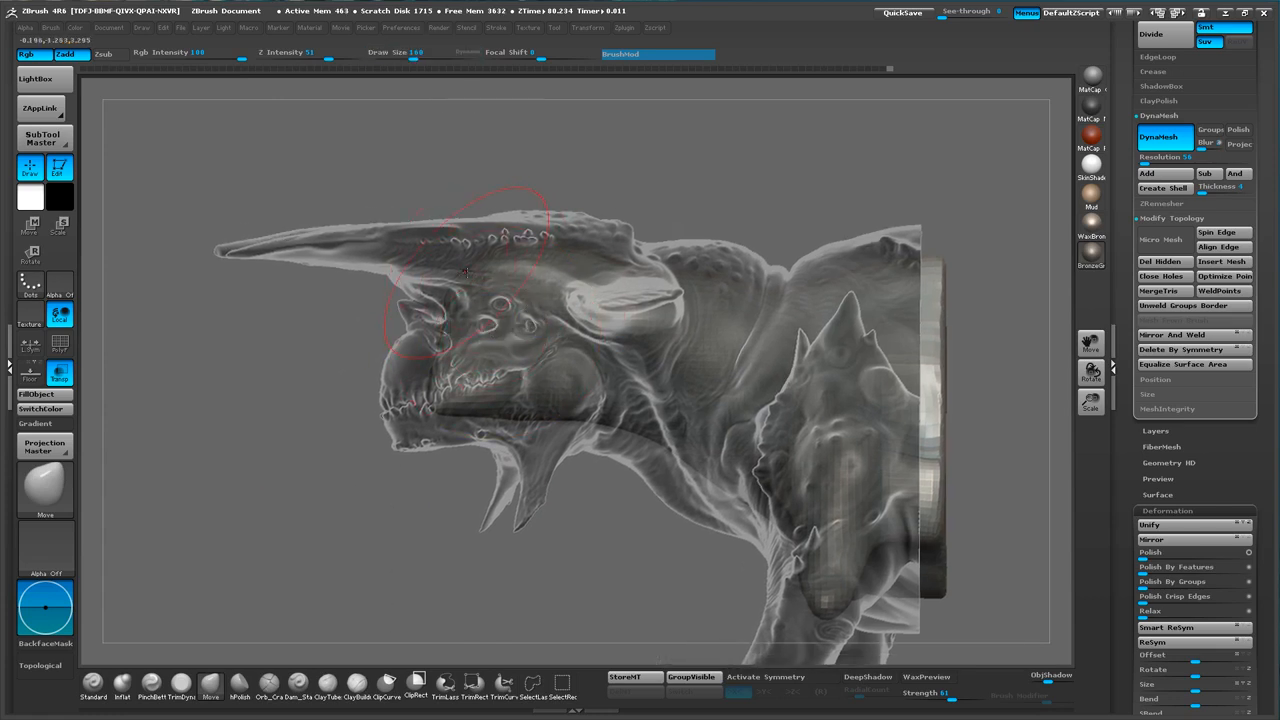
{"action": "key", "text": "shift"}
{"action": "mouse_move", "coordinate": [424, 365]}
{"action": "left_mouse_down"}
{"action": "mouse_move", "coordinate": [327, 410]}
{"action": "mouse_move", "coordinate": [395, 350]}
{"action": "left_mouse_up"}
{"action": "left_click_drag", "start_coordinate": [330, 400], "coordinate": [420, 380], "text": "shift"}
- Examine the inner copy's fit inside the head and jaw from several angles with the Inflat brush active
{"action": "left_click", "coordinate": [122, 684]}
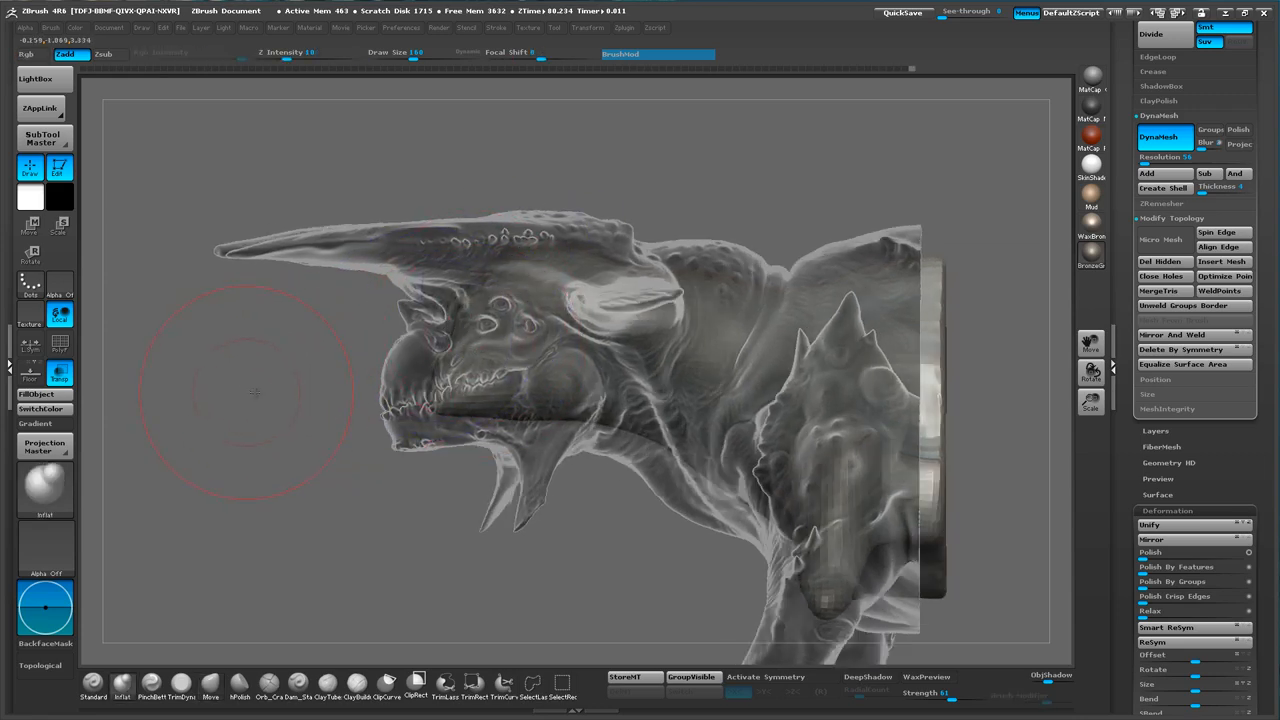
{"action": "left_click_drag", "start_coordinate": [250, 391], "coordinate": [500, 210]}
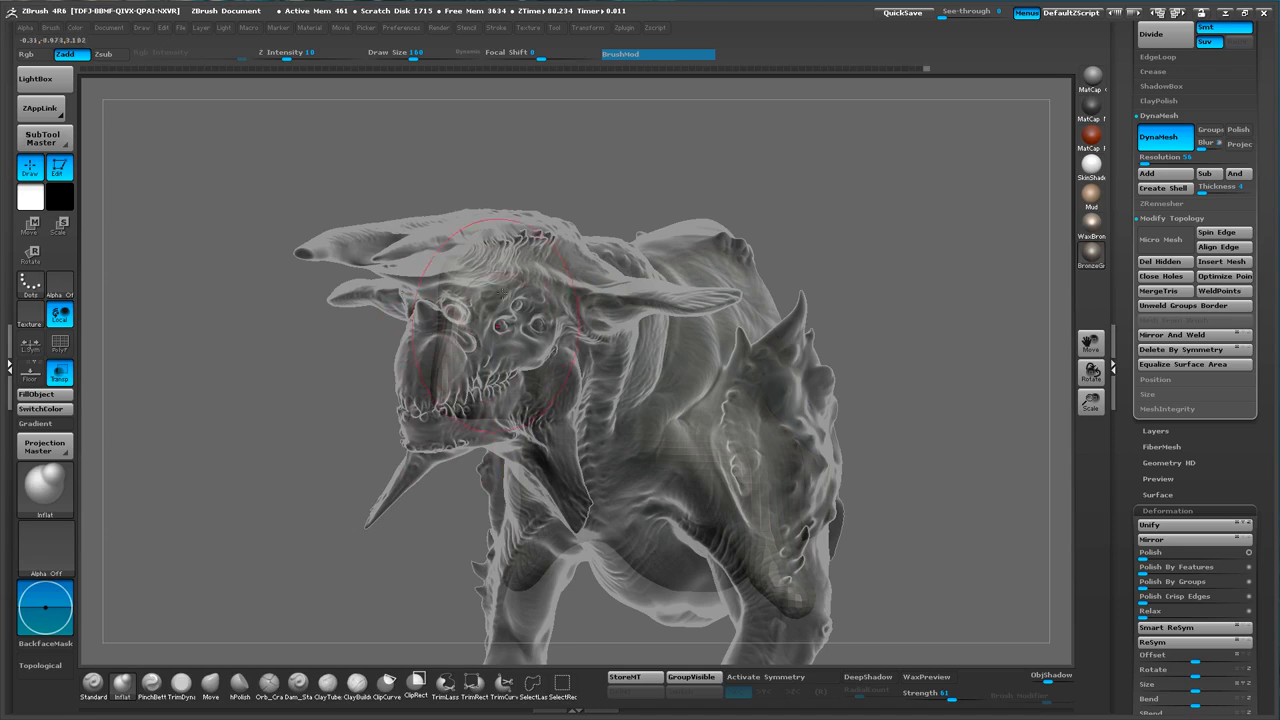
{"action": "left_click_drag", "start_coordinate": [250, 350], "coordinate": [446, 290]}
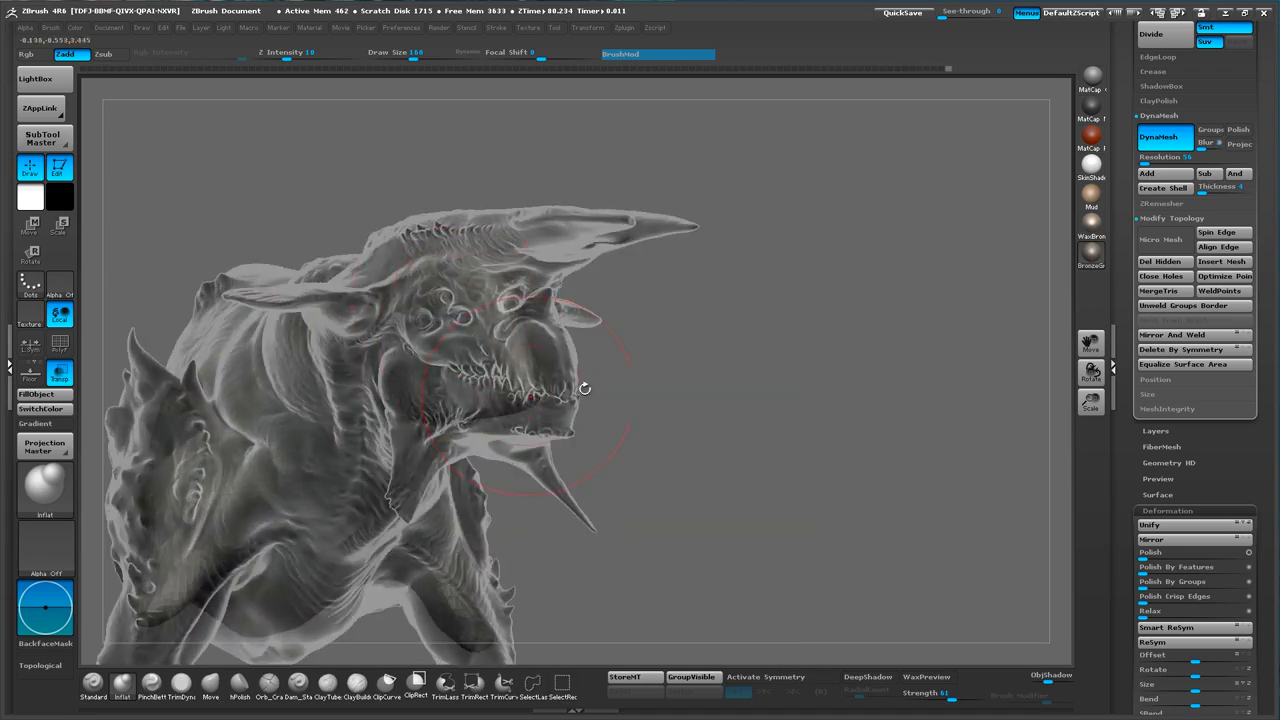
{"action": "left_click_drag", "start_coordinate": [674, 410], "coordinate": [603, 567]}
{"action": "left_click_drag", "start_coordinate": [626, 212], "coordinate": [408, 286]}
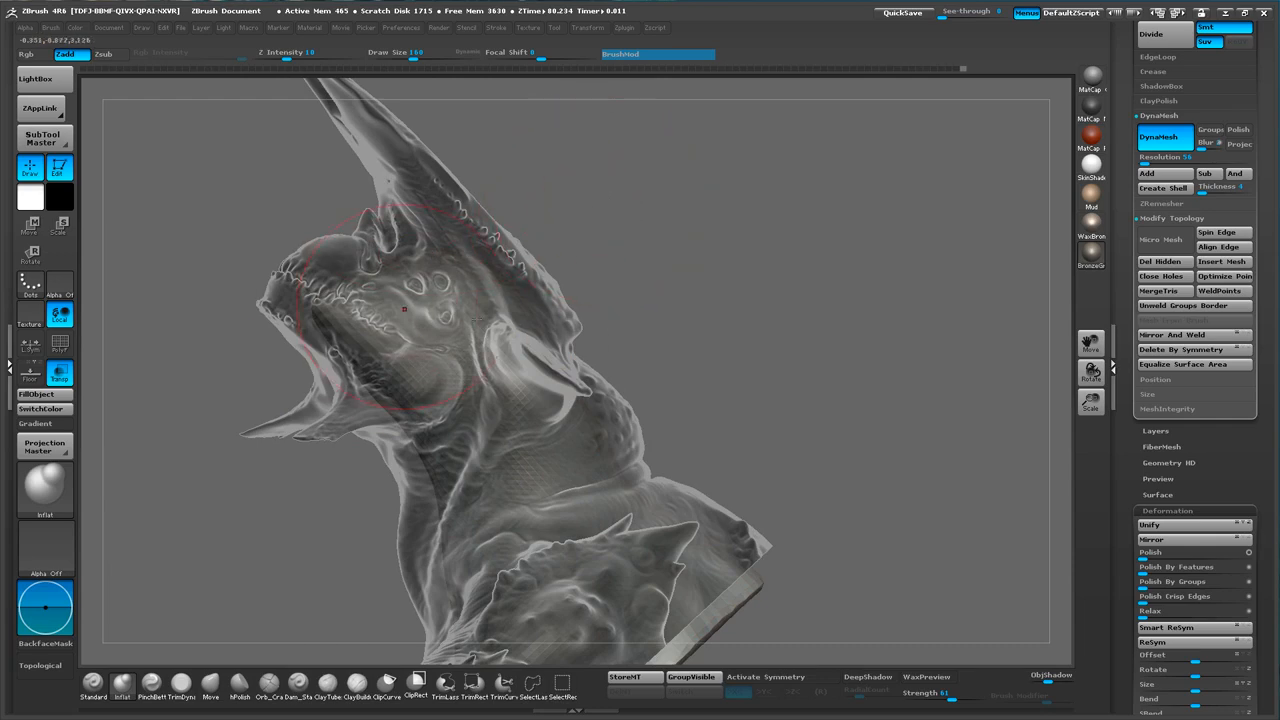
{"action": "left_click_drag", "start_coordinate": [622, 253], "coordinate": [438, 280]}
{"action": "left_click_drag", "start_coordinate": [500, 197], "coordinate": [446, 174]}
{"action": "mouse_move", "coordinate": [706, 236]}
{"action": "left_mouse_down", "text": "alt"}
{"action": "mouse_move", "coordinate": [753, 249]}
{"action": "mouse_move", "coordinate": [712, 220]}
{"action": "left_mouse_up", "text": "alt"}
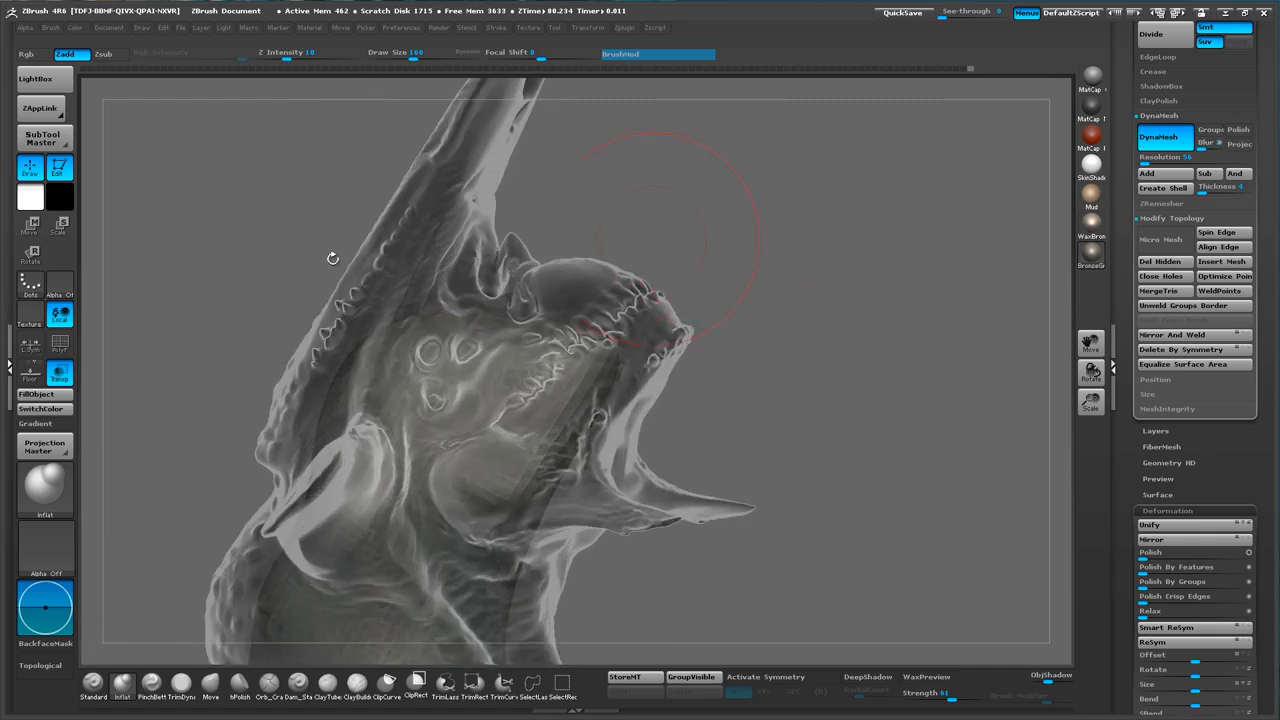
- Examine the head's eyes and snout up close with transparency off, and restore the transparent display
{"action": "left_click", "coordinate": [60, 372]}
{"action": "mouse_move", "coordinate": [725, 228]}
{"action": "left_mouse_down"}
{"action": "mouse_move", "coordinate": [751, 223]}
{"action": "mouse_move", "coordinate": [791, 301]}
{"action": "mouse_move", "coordinate": [757, 257]}
{"action": "mouse_move", "coordinate": [605, 235]}
{"action": "mouse_move", "coordinate": [565, 334]}
{"action": "left_mouse_up"}
{"action": "mouse_move", "coordinate": [815, 545]}
{"action": "left_mouse_down", "text": "alt"}
{"action": "mouse_move", "coordinate": [810, 456]}
{"action": "mouse_move", "coordinate": [311, 270]}
{"action": "mouse_move", "coordinate": [358, 362]}
{"action": "mouse_move", "coordinate": [860, 415]}
{"action": "mouse_move", "coordinate": [580, 330]}
{"action": "left_mouse_up", "text": "alt"}
{"action": "left_click_drag", "start_coordinate": [756, 434], "coordinate": [571, 406]}
{"action": "right_click_drag", "start_coordinate": [571, 404], "coordinate": [672, 388]}
{"action": "right_click_drag", "start_coordinate": [530, 345], "coordinate": [482, 272], "text": "alt"}
{"action": "right_click_drag", "start_coordinate": [610, 325], "coordinate": [519, 321]}
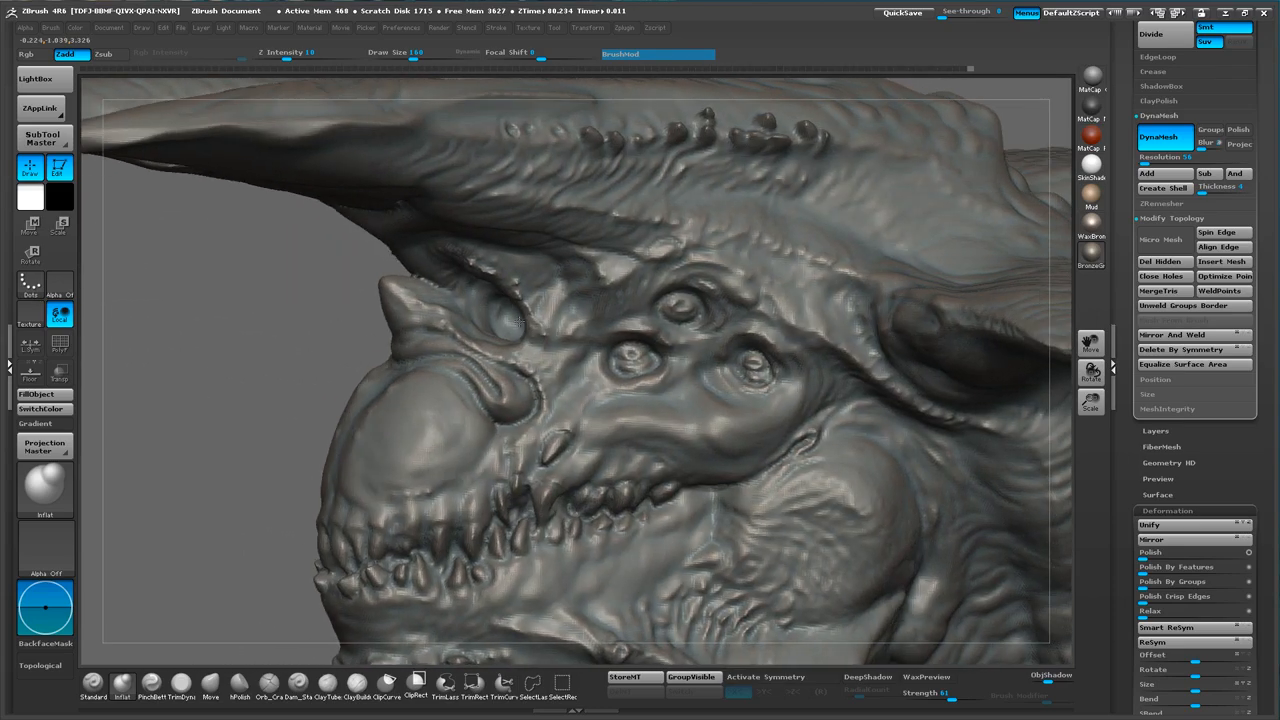
{"action": "left_click", "coordinate": [59, 373]}
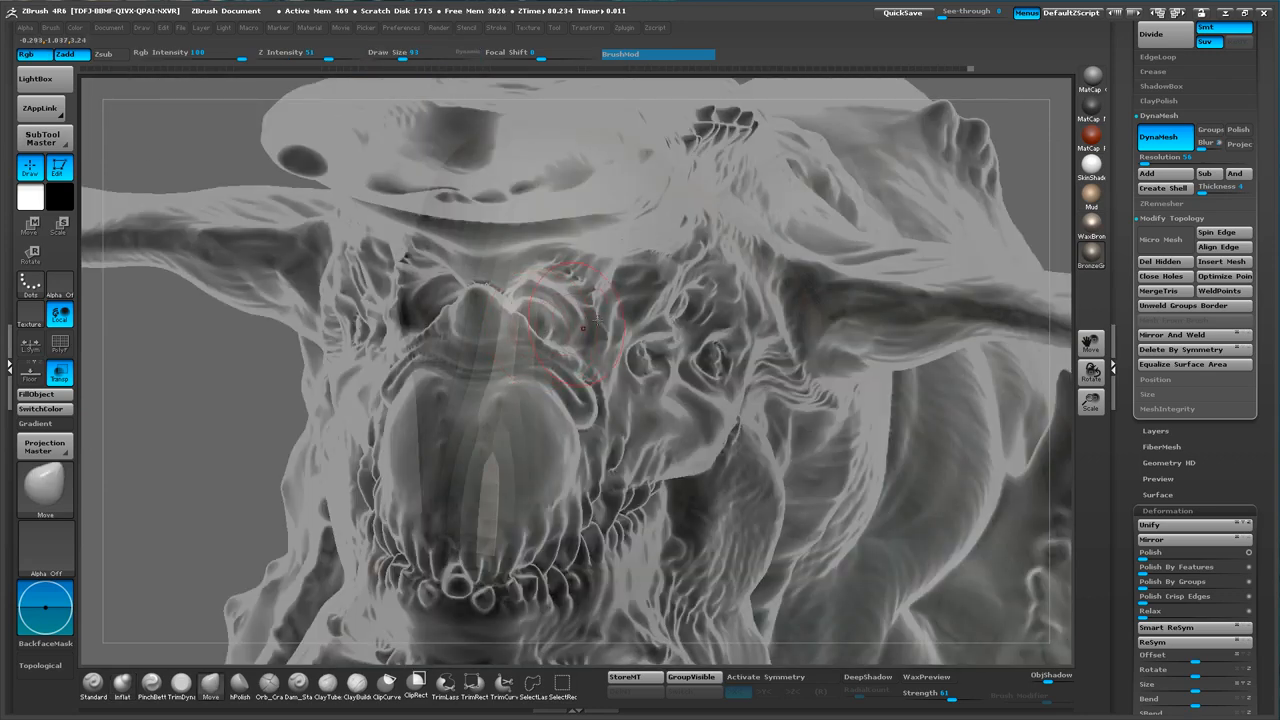
- Pull the inner copy's wall toward the large front eyes with the Move brush at draw sizes 68 and 101
{"action": "right_click_drag", "start_coordinate": [597, 319], "coordinate": [529, 328]}
{"action": "key", "text": "s"}
{"action": "left_click_drag", "start_coordinate": [529, 328], "coordinate": [525, 328]}
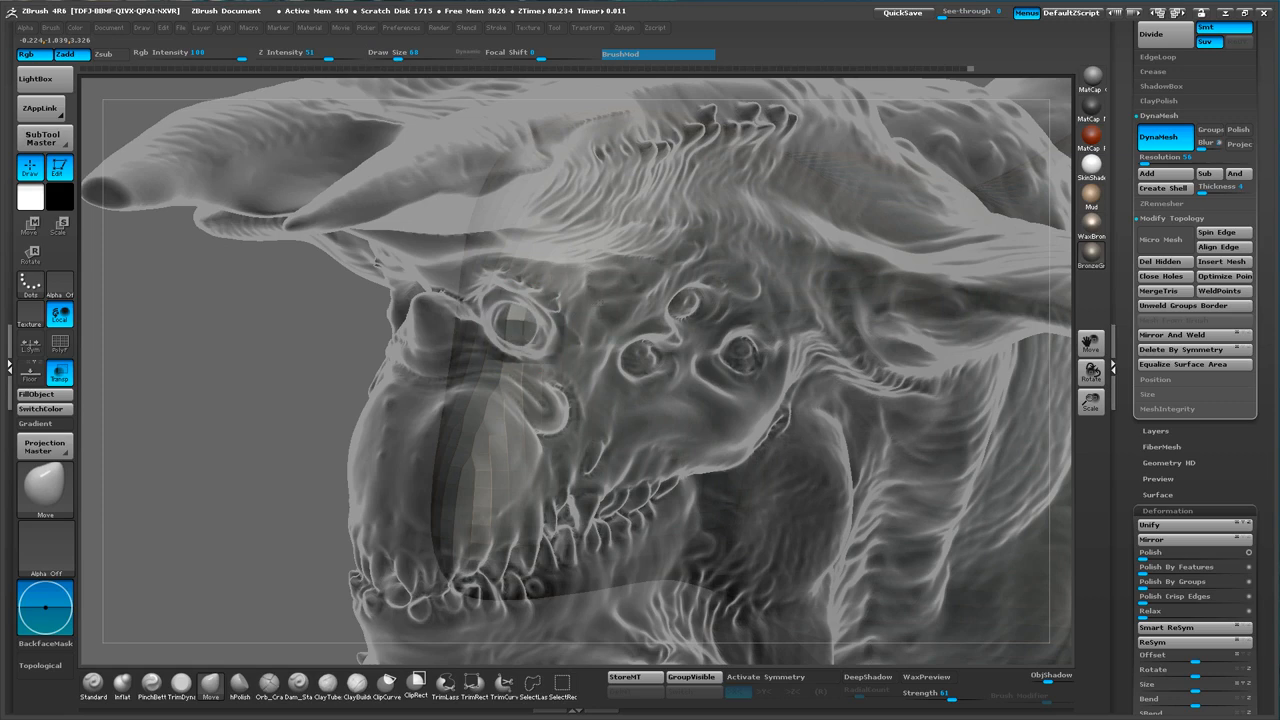
{"action": "mouse_move", "coordinate": [541, 328]}
{"action": "right_mouse_down"}
{"action": "mouse_move", "coordinate": [640, 322]}
{"action": "mouse_move", "coordinate": [610, 312]}
{"action": "mouse_move", "coordinate": [533, 338]}
{"action": "right_mouse_up"}
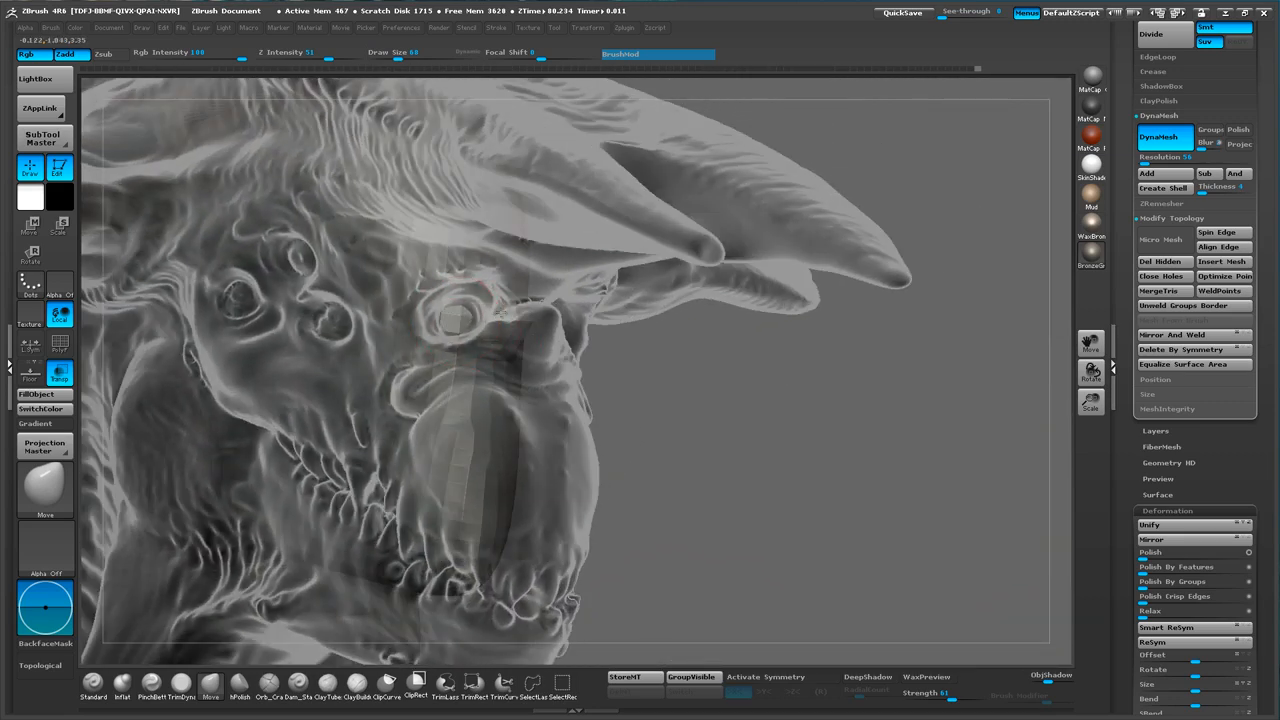
{"action": "right_click_drag", "start_coordinate": [712, 400], "coordinate": [541, 325]}
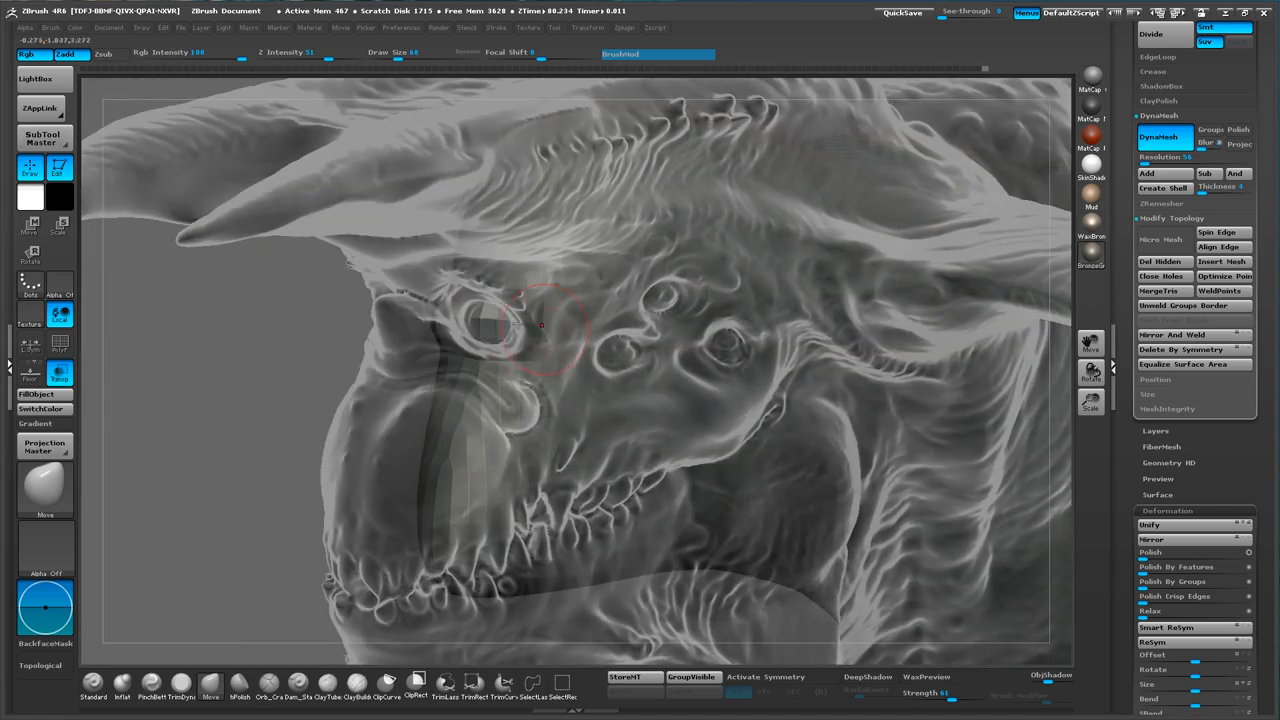
{"action": "left_click_drag", "start_coordinate": [271, 351], "coordinate": [258, 350]}
{"action": "key", "text": "s"}
{"action": "mouse_move", "coordinate": [488, 322]}
{"action": "left_mouse_down"}
{"action": "mouse_move", "coordinate": [506, 322]}
{"action": "mouse_move", "coordinate": [475, 316]}
{"action": "mouse_move", "coordinate": [534, 319]}
{"action": "left_mouse_up"}
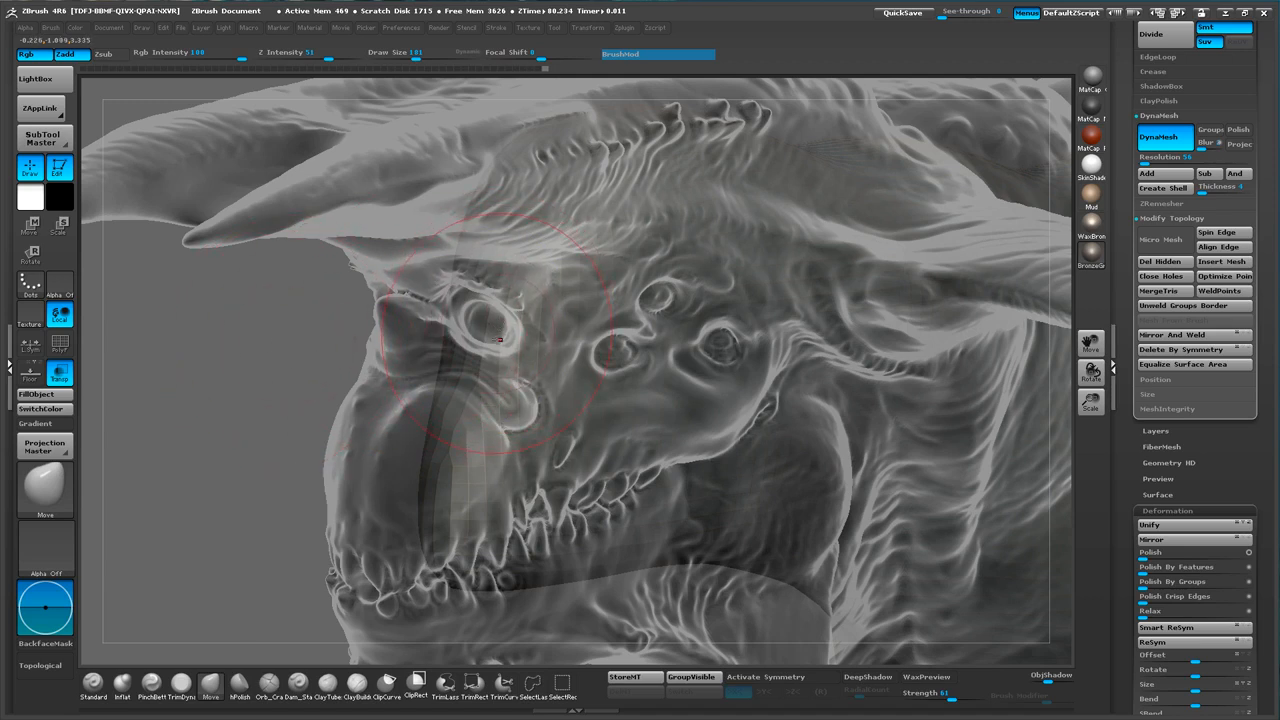
- Set the inner copy's DynaMesh resolution to 432 and remesh it
{"action": "scroll", "coordinate": [1195, 453], "scroll_direction": "down", "scroll_amount": 3}
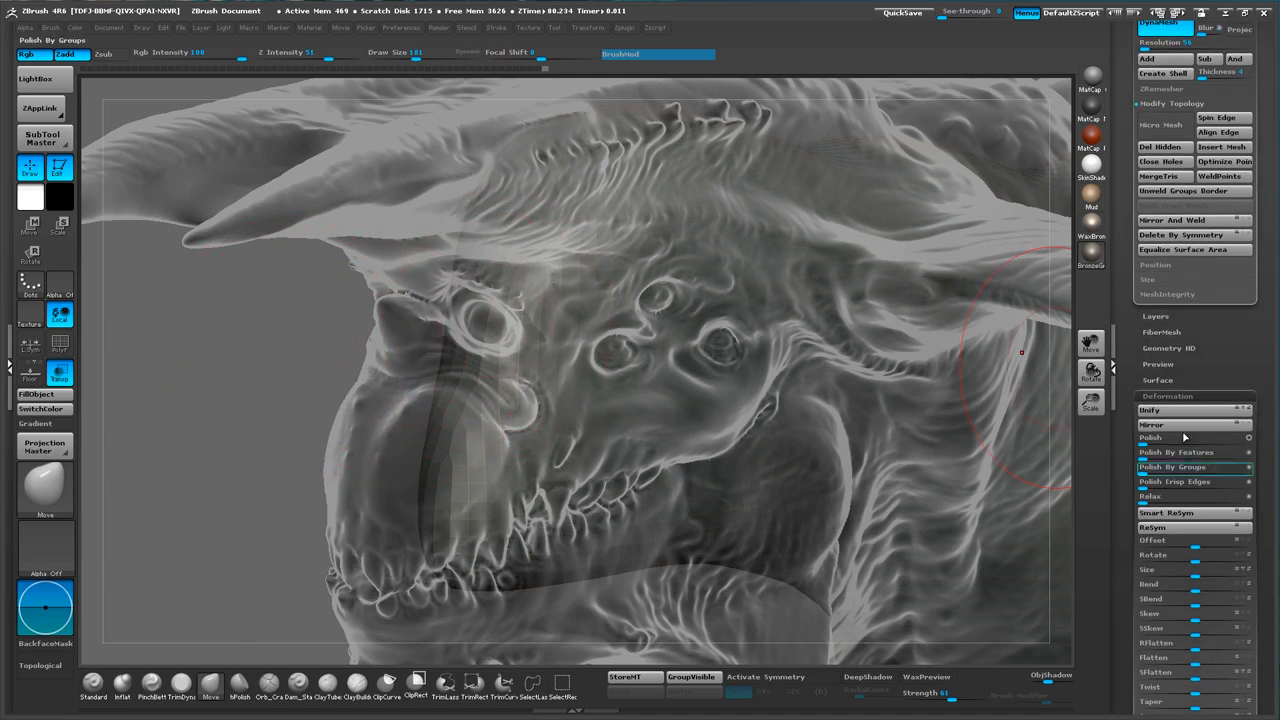
{"action": "left_click", "coordinate": [1180, 396]}
{"action": "left_click", "coordinate": [1175, 398]}
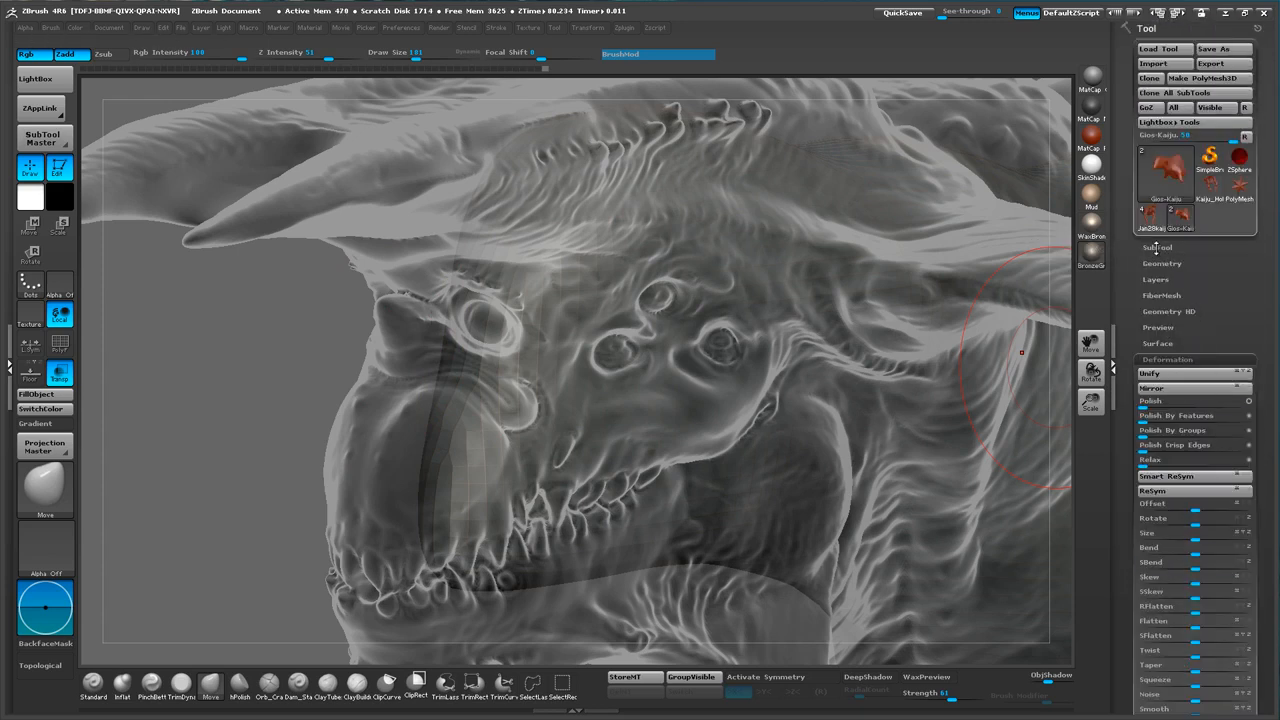
{"action": "left_click", "coordinate": [1162, 263]}
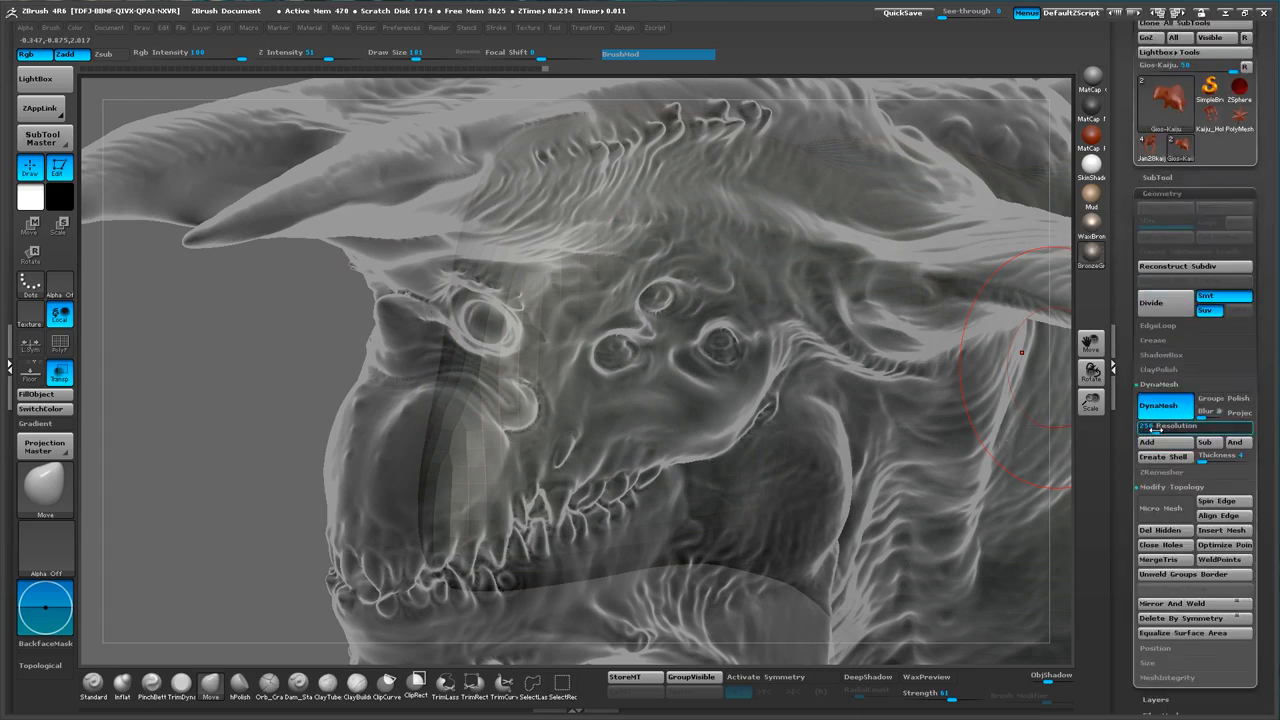
{"action": "left_click_drag", "start_coordinate": [1155, 426], "coordinate": [1166, 426]}
{"action": "left_click_drag", "start_coordinate": [272, 361], "coordinate": [196, 470], "text": "ctrl"}
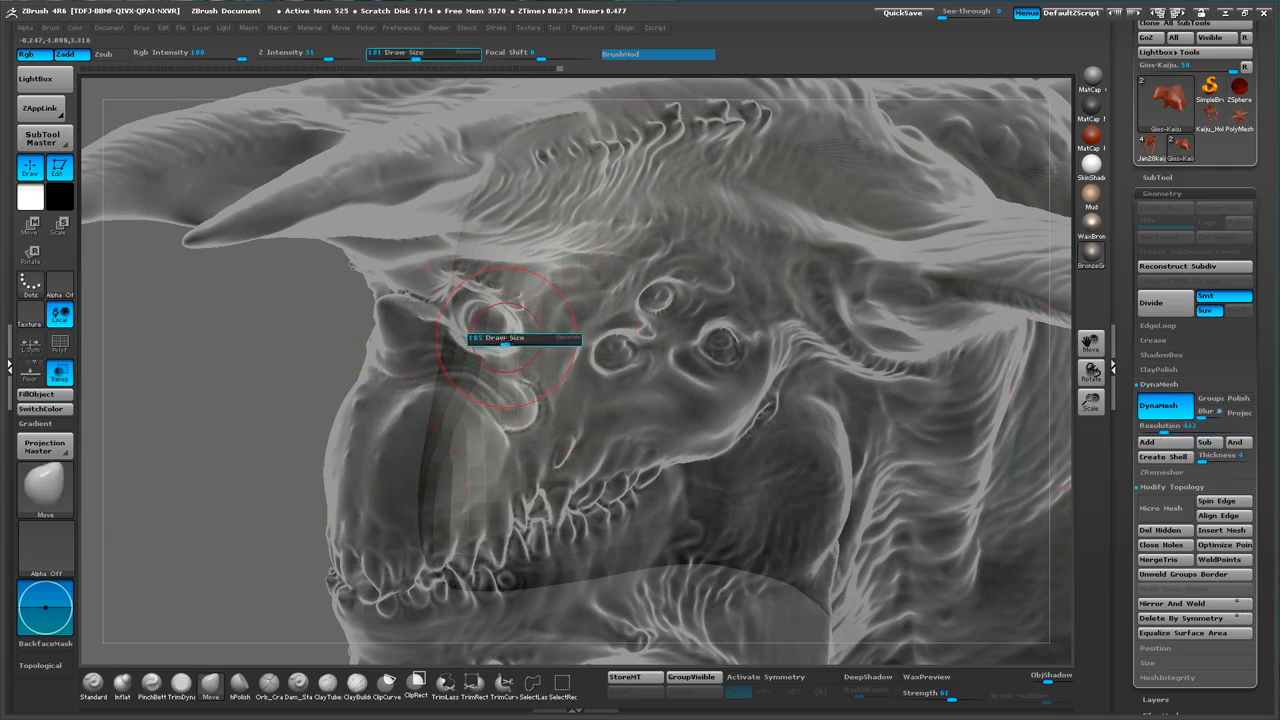
- Pull a small part of the inner copy out through the first front eye with the Move brush at draw sizes 39 and 65
{"action": "mouse_move", "coordinate": [240, 400]}
{"action": "left_mouse_down"}
{"action": "mouse_move", "coordinate": [380, 385]}
{"action": "mouse_move", "coordinate": [310, 365]}
{"action": "left_mouse_up"}
{"action": "key", "text": "s"}
{"action": "left_click_drag", "start_coordinate": [511, 322], "coordinate": [498, 322]}
{"action": "right_click_drag", "start_coordinate": [514, 316], "coordinate": [500, 327]}
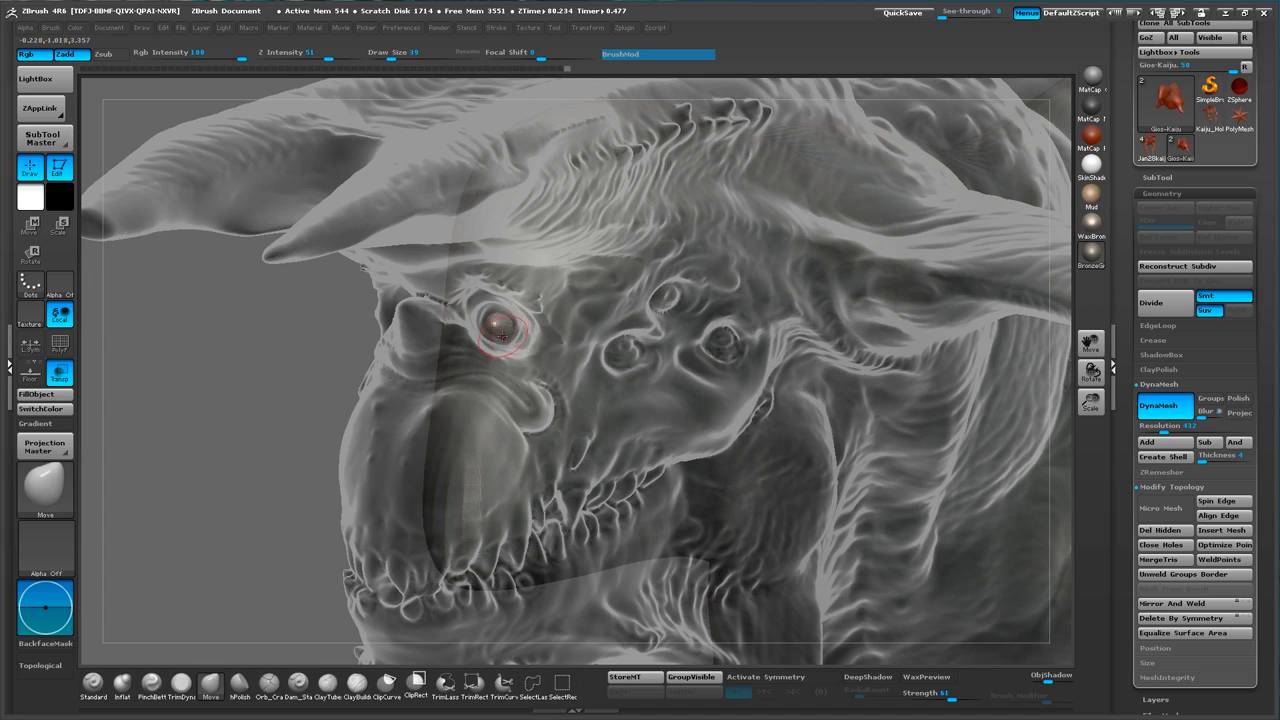
{"action": "key", "text": "s"}
{"action": "left_click_drag", "start_coordinate": [499, 328], "coordinate": [504, 327]}
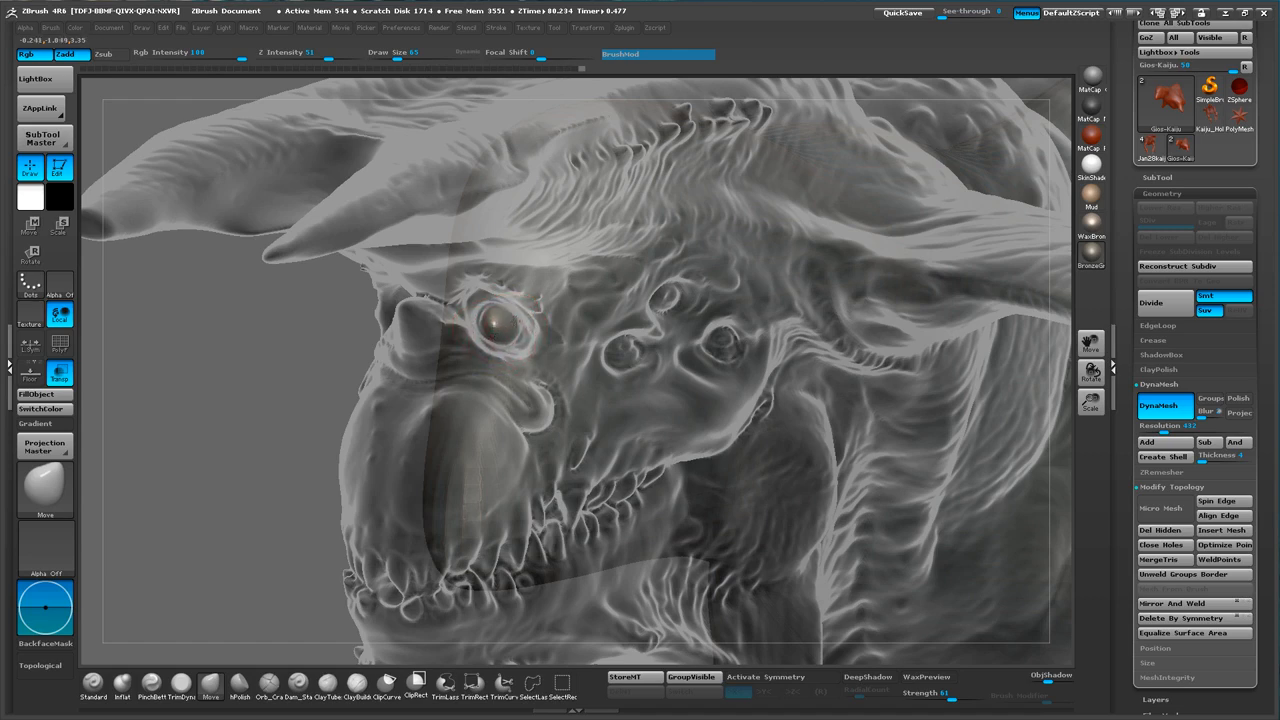
- Pull the inner copy out through the front eye on the head's other side at draw sizes 62 and 59, and smooth it
{"action": "mouse_move", "coordinate": [240, 480]}
{"action": "left_mouse_down"}
{"action": "mouse_move", "coordinate": [620, 592]}
{"action": "mouse_move", "coordinate": [745, 530]}
{"action": "mouse_move", "coordinate": [750, 515]}
{"action": "left_mouse_up"}
{"action": "key", "text": "s"}
{"action": "left_click_drag", "start_coordinate": [473, 317], "coordinate": [469, 317]}
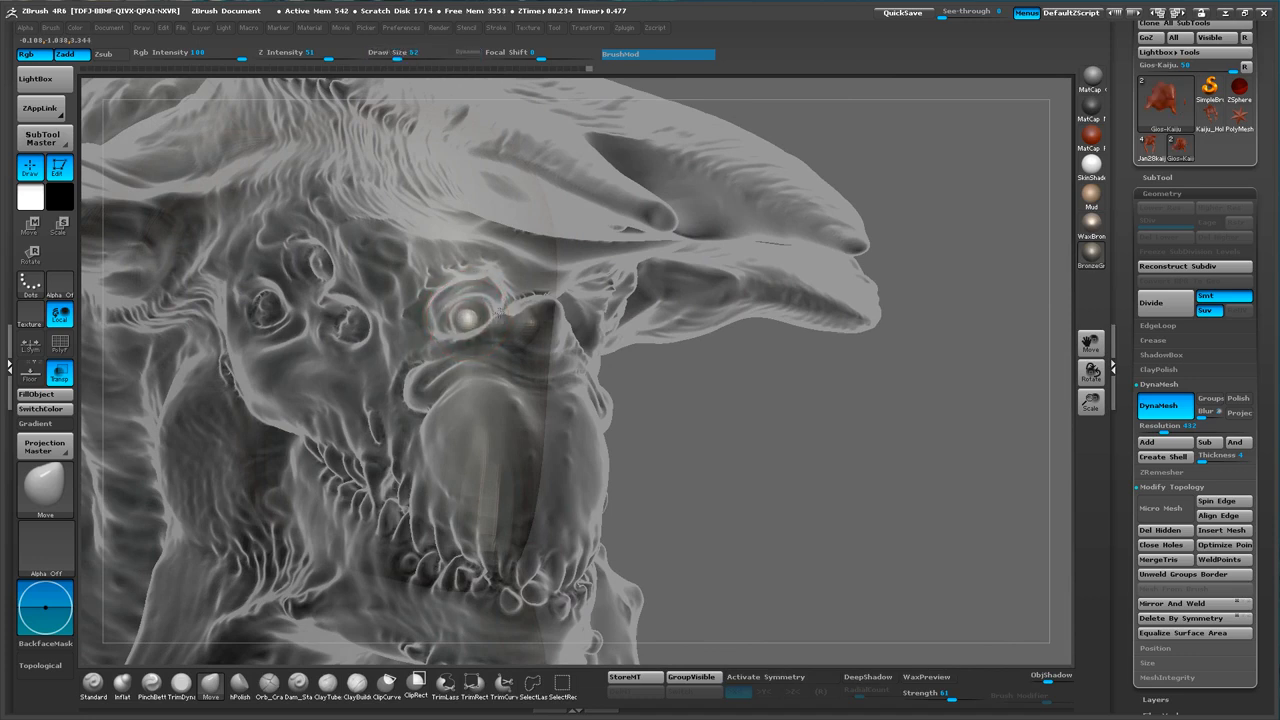
{"action": "key", "text": "s"}
{"action": "left_click_drag", "start_coordinate": [468, 317], "coordinate": [477, 305]}
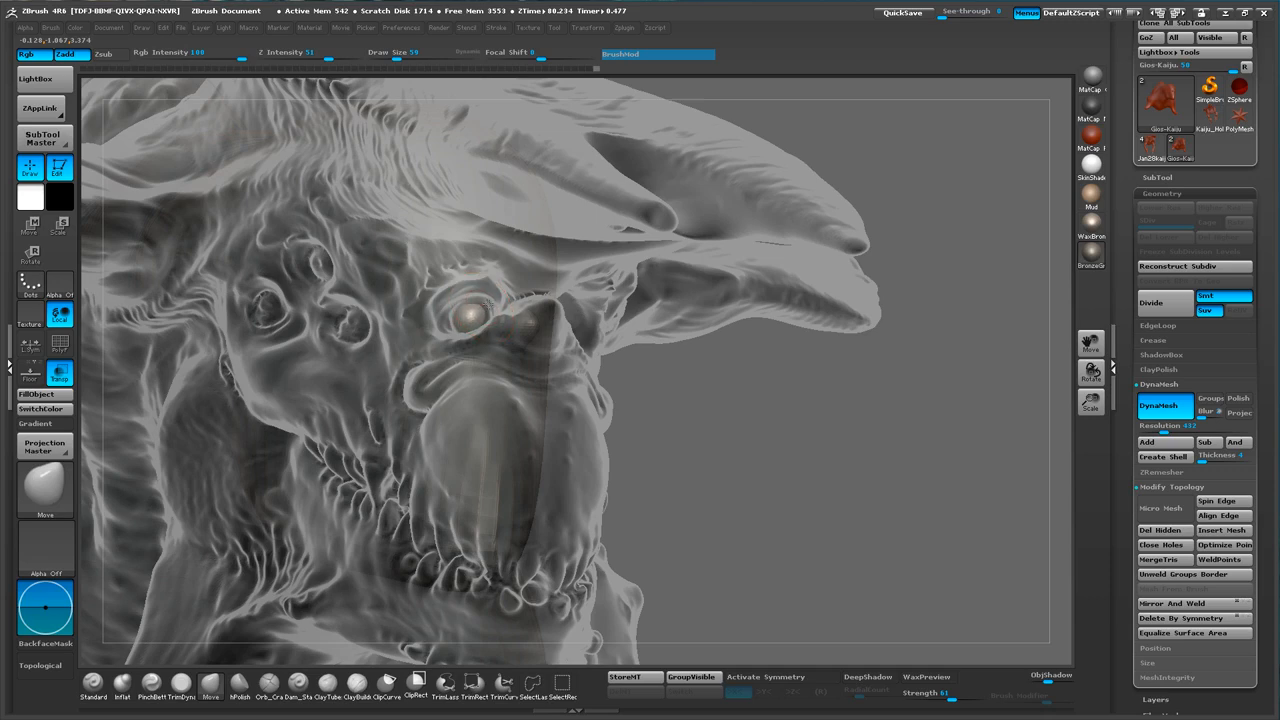
{"action": "left_click_drag", "start_coordinate": [480, 300], "coordinate": [489, 308], "text": "shift"}
- Examine how the inner copy fills both front eyes from several angles, ending with the Move brush active
{"action": "left_click_drag", "start_coordinate": [790, 440], "coordinate": [755, 535]}
{"action": "mouse_move", "coordinate": [790, 420]}
{"action": "left_mouse_down"}
{"action": "mouse_move", "coordinate": [750, 430]}
{"action": "mouse_move", "coordinate": [900, 345]}
{"action": "mouse_move", "coordinate": [850, 405]}
{"action": "left_mouse_up"}
{"action": "key", "text": "b"}
{"action": "key", "text": "i"}
{"action": "key", "text": "n"}
{"action": "key", "text": "b"}
{"action": "key", "text": "m"}
{"action": "key", "text": "v"}
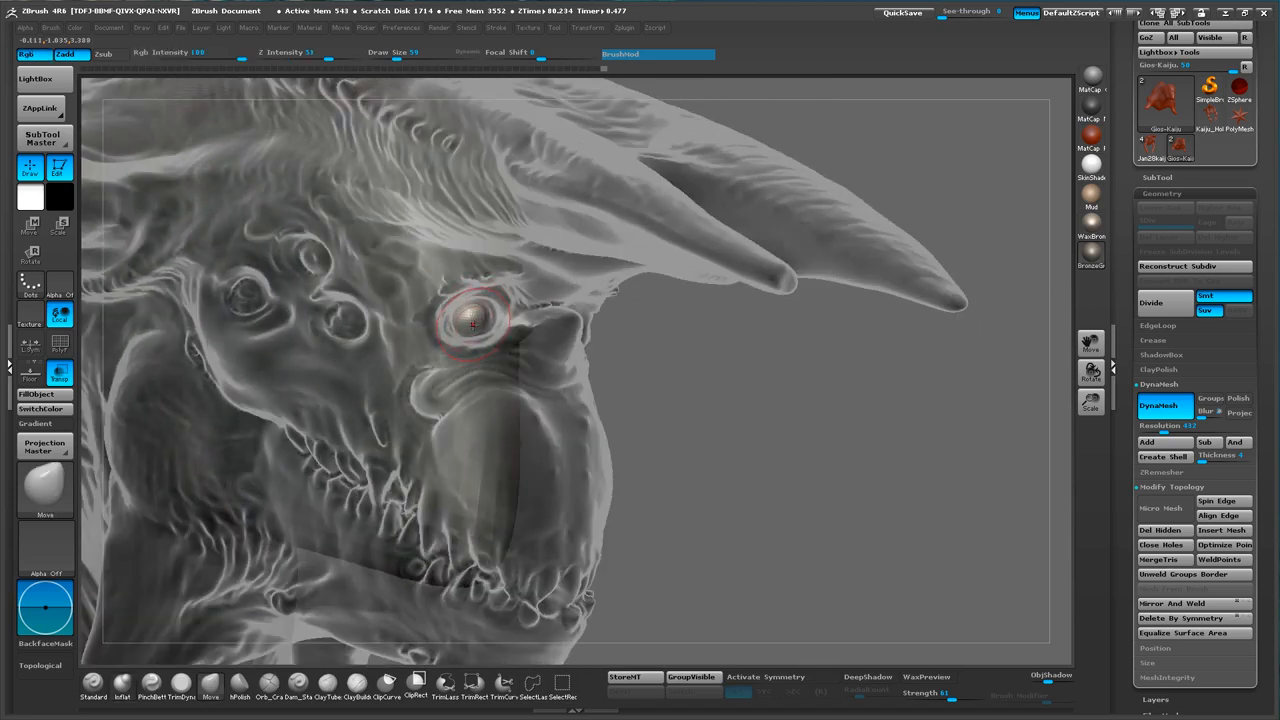
{"action": "left_click_drag", "start_coordinate": [770, 420], "coordinate": [715, 422]}
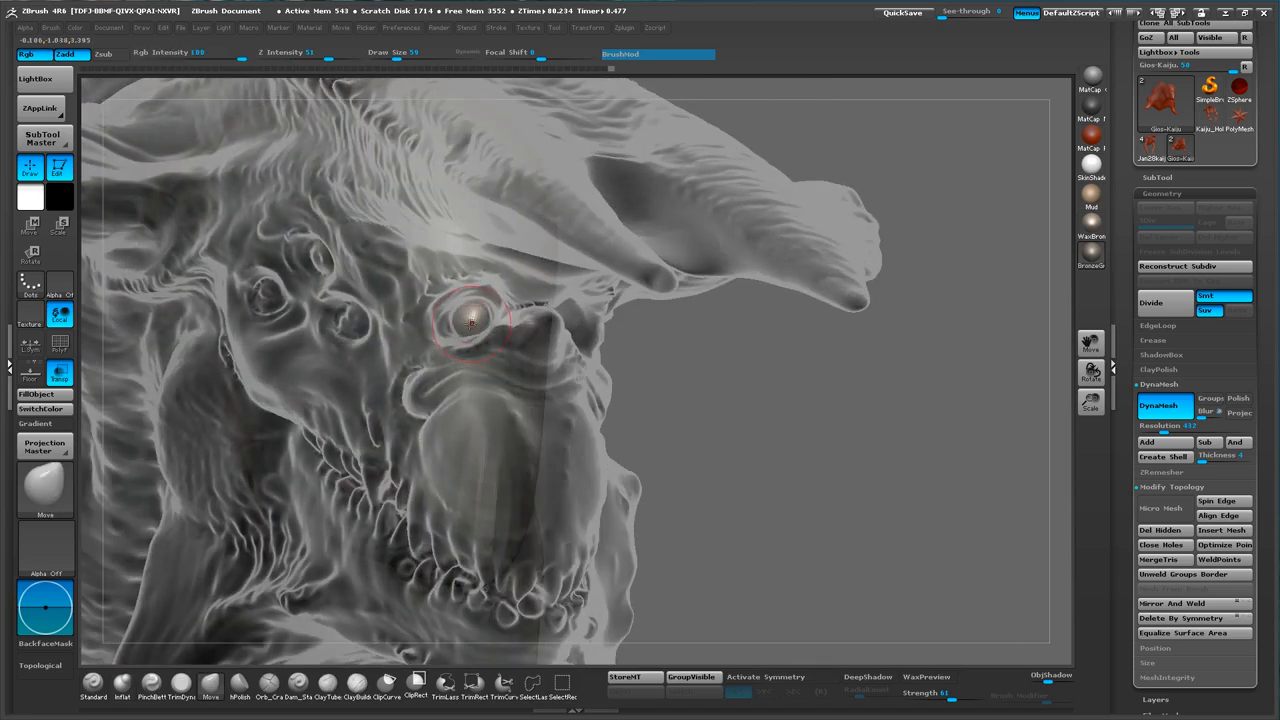
{"action": "mouse_move", "coordinate": [500, 346]}
{"action": "right_mouse_down"}
{"action": "mouse_move", "coordinate": [526, 418]}
{"action": "mouse_move", "coordinate": [540, 420]}
{"action": "right_mouse_up"}
{"action": "right_click_drag", "start_coordinate": [527, 355], "coordinate": [500, 318]}
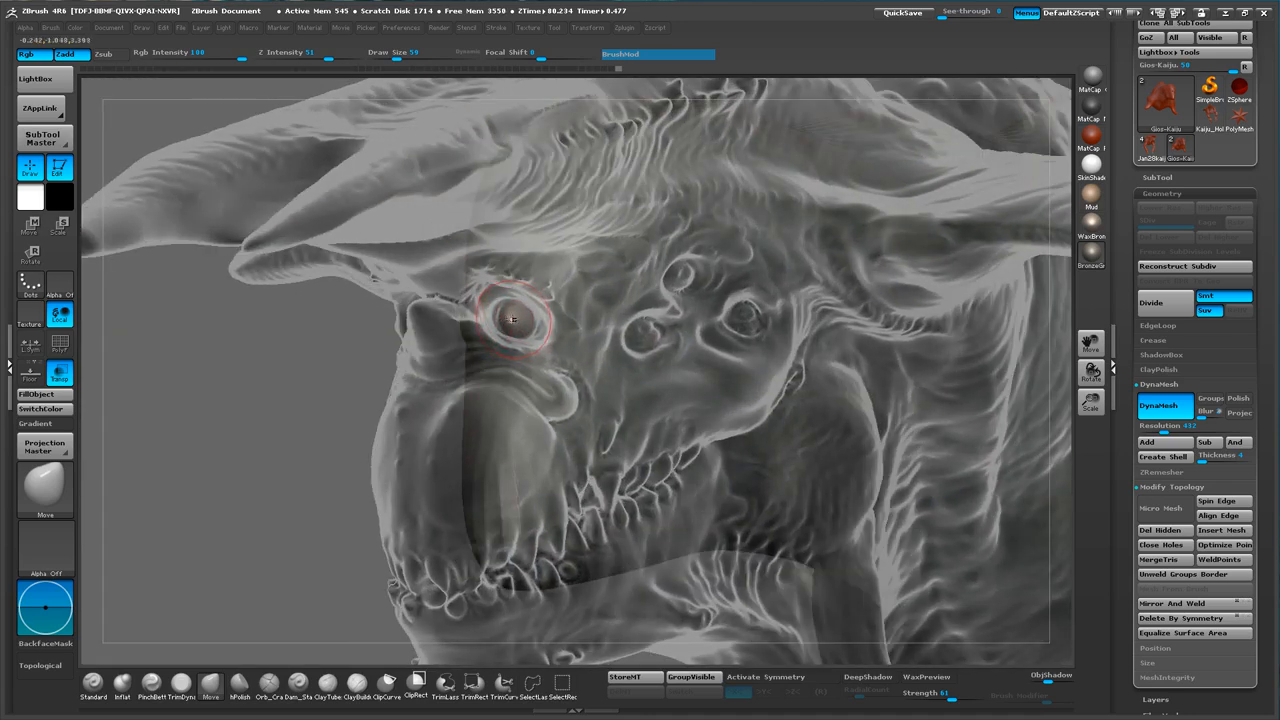
- Hide the outer kaiju subtool so that only the inner copy is displayed
{"action": "left_click_drag", "start_coordinate": [265, 438], "coordinate": [700, 440], "text": "alt"}
{"action": "left_click", "coordinate": [1160, 179]}
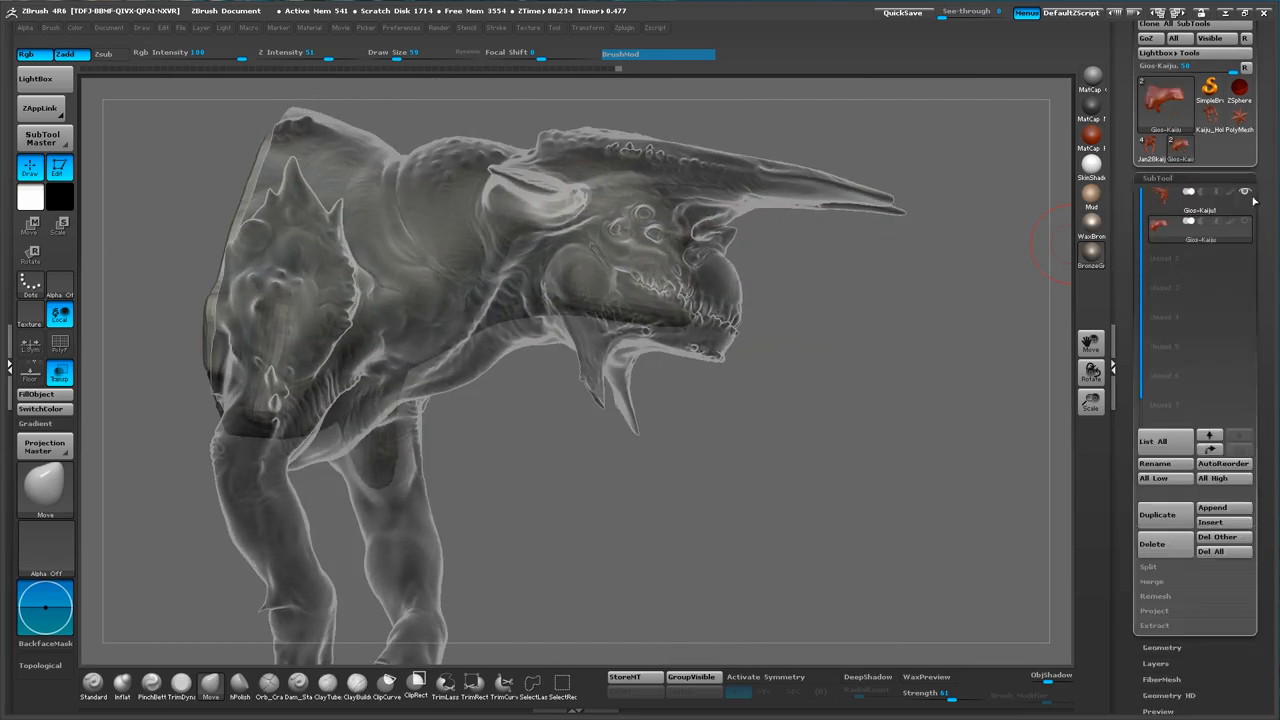
{"action": "left_click", "coordinate": [1245, 193]}
{"action": "left_click_drag", "start_coordinate": [912, 335], "coordinate": [595, 250]}
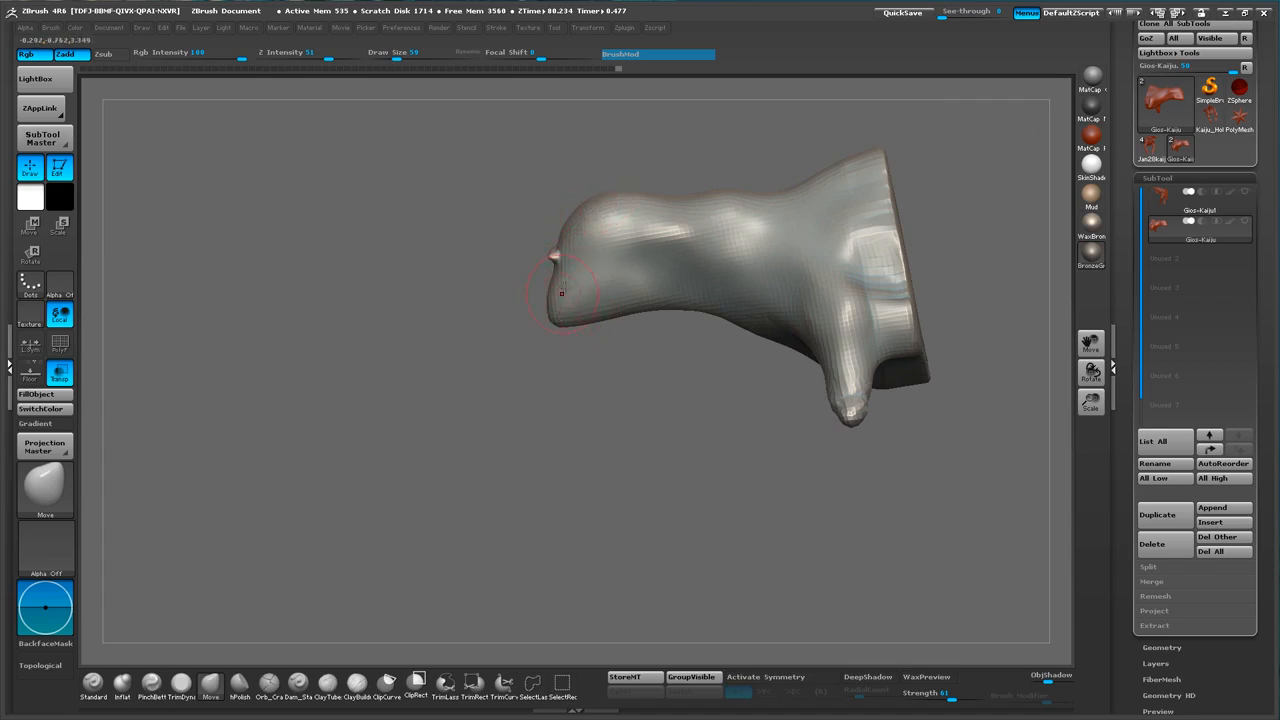
- Even out the inner copy's head around the eye nubs with the TrimDynamic brush at draw size 93
{"action": "key", "text": "s"}
{"action": "mouse_move", "coordinate": [559, 322]}
{"action": "left_mouse_down"}
{"action": "mouse_move", "coordinate": [608, 257]}
{"action": "mouse_move", "coordinate": [606, 328]}
{"action": "mouse_move", "coordinate": [594, 326]}
{"action": "left_mouse_up"}
{"action": "key", "text": "1"}
{"action": "left_click_drag", "start_coordinate": [566, 402], "coordinate": [564, 474]}
{"action": "mouse_move", "coordinate": [490, 326]}
{"action": "left_mouse_down"}
{"action": "mouse_move", "coordinate": [494, 346]}
{"action": "mouse_move", "coordinate": [545, 262]}
{"action": "left_mouse_up"}
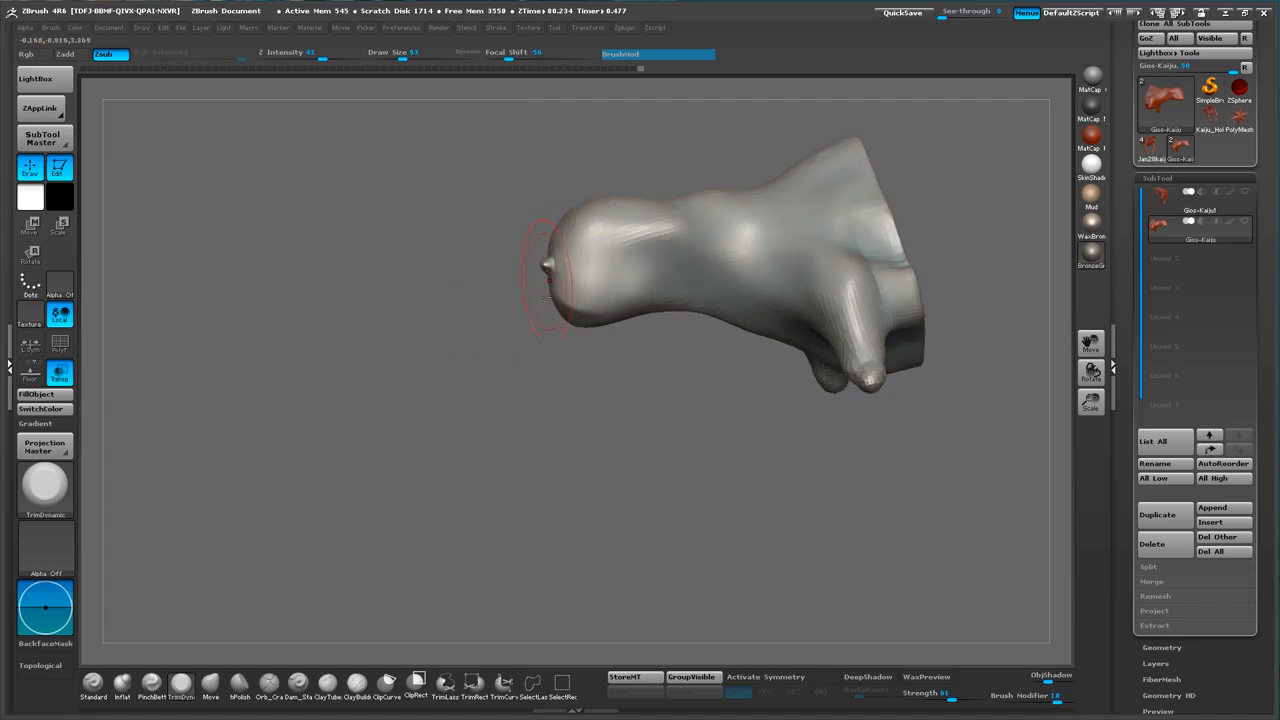
{"action": "left_click_drag", "start_coordinate": [540, 331], "coordinate": [550, 330]}
- Trim the side of the inner copy's base with TrimDynamic and smooth the arm stub's end
{"action": "mouse_move", "coordinate": [584, 381]}
{"action": "left_mouse_down"}
{"action": "mouse_move", "coordinate": [677, 355]}
{"action": "mouse_move", "coordinate": [646, 383]}
{"action": "mouse_move", "coordinate": [684, 398]}
{"action": "left_mouse_up"}
{"action": "mouse_move", "coordinate": [720, 463]}
{"action": "left_mouse_down"}
{"action": "mouse_move", "coordinate": [655, 450]}
{"action": "mouse_move", "coordinate": [600, 486]}
{"action": "mouse_move", "coordinate": [654, 531]}
{"action": "mouse_move", "coordinate": [585, 500]}
{"action": "left_mouse_up"}
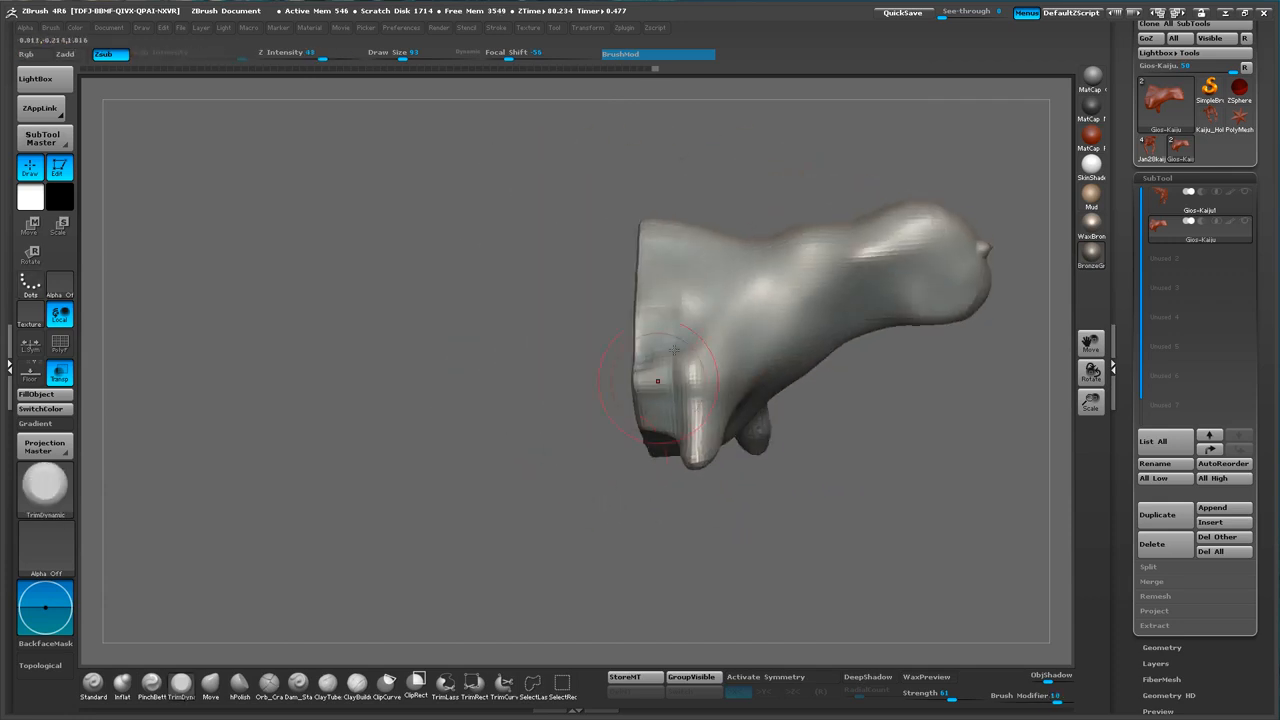
{"action": "mouse_move", "coordinate": [523, 349]}
{"action": "left_mouse_down"}
{"action": "mouse_move", "coordinate": [477, 344]}
{"action": "mouse_move", "coordinate": [645, 376]}
{"action": "left_mouse_up"}
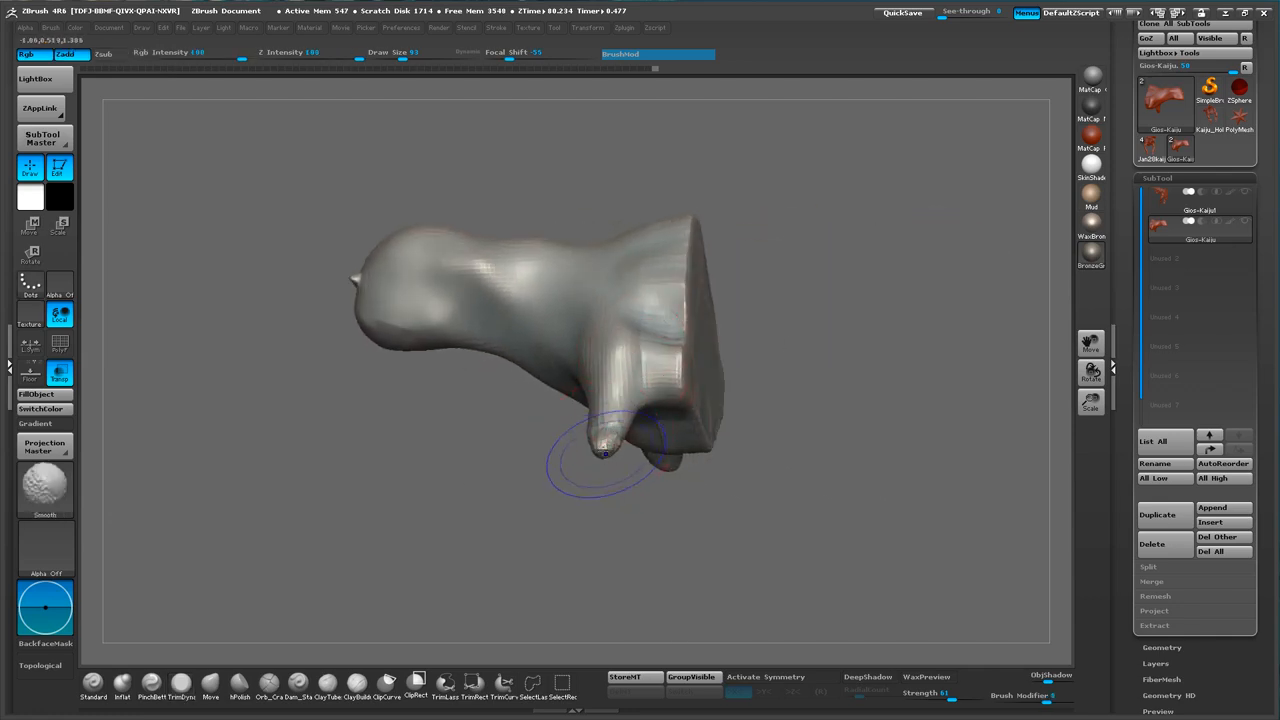
{"action": "mouse_move", "coordinate": [591, 514]}
{"action": "left_mouse_down"}
{"action": "mouse_move", "coordinate": [547, 542]}
{"action": "mouse_move", "coordinate": [749, 514]}
{"action": "mouse_move", "coordinate": [730, 470]}
{"action": "mouse_move", "coordinate": [758, 405]}
{"action": "mouse_move", "coordinate": [820, 501]}
{"action": "left_mouse_up"}
- Show the outer kaiju again, switch to the Move brush and check the inner copy's wall margin at the cut base
{"action": "left_click", "coordinate": [1246, 194]}
{"action": "mouse_move", "coordinate": [823, 323]}
{"action": "left_mouse_down"}
{"action": "mouse_move", "coordinate": [879, 350]}
{"action": "mouse_move", "coordinate": [766, 337]}
{"action": "mouse_move", "coordinate": [909, 406]}
{"action": "mouse_move", "coordinate": [877, 411]}
{"action": "mouse_move", "coordinate": [889, 426]}
{"action": "mouse_move", "coordinate": [663, 386]}
{"action": "left_mouse_up"}
{"action": "key", "text": "b"}
{"action": "key", "text": "m"}
{"action": "key", "text": "v"}
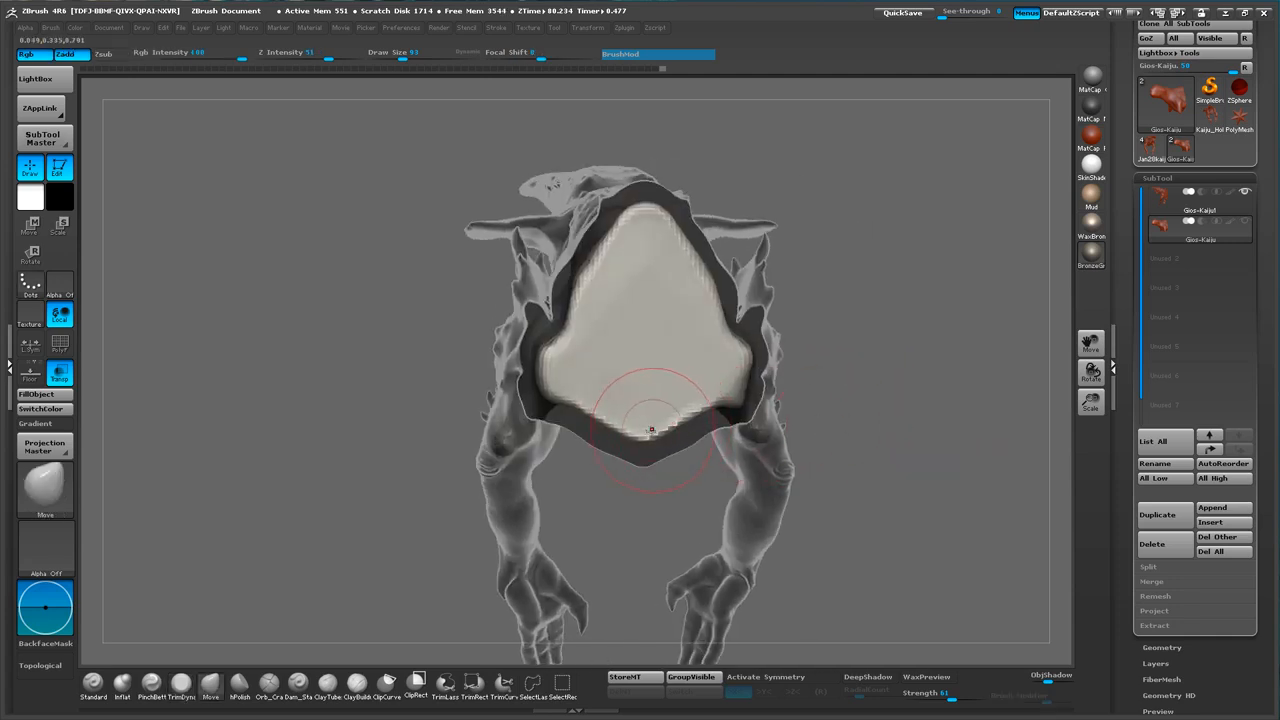
{"action": "left_click_drag", "start_coordinate": [935, 338], "coordinate": [941, 313]}
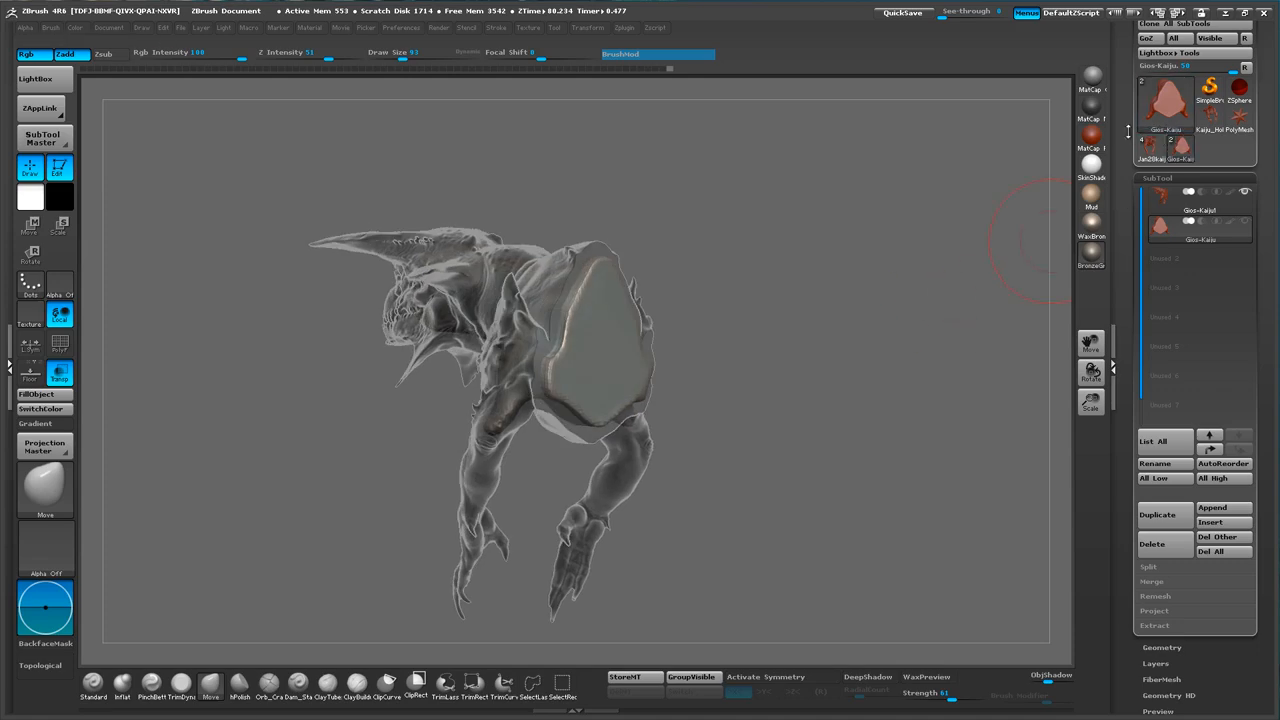
- Save the tool as a new file named Gios-Kaiju1.ztl
{"action": "left_click_drag", "start_coordinate": [1145, 171], "coordinate": [1165, 290]}
{"action": "left_click", "coordinate": [1214, 49]}
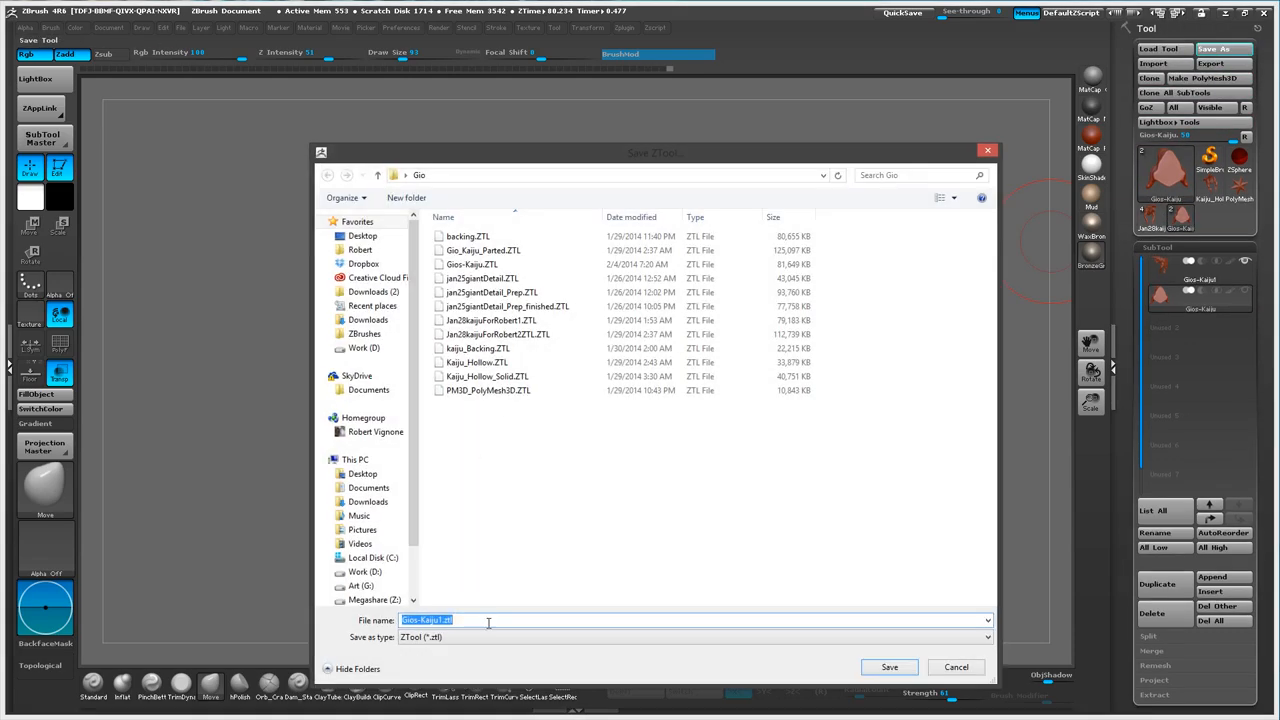
{"action": "left_click", "coordinate": [905, 666]}
{"action": "left_click_drag", "start_coordinate": [935, 398], "coordinate": [848, 365]}
{"action": "left_click_drag", "start_coordinate": [942, 347], "coordinate": [1110, 317]}
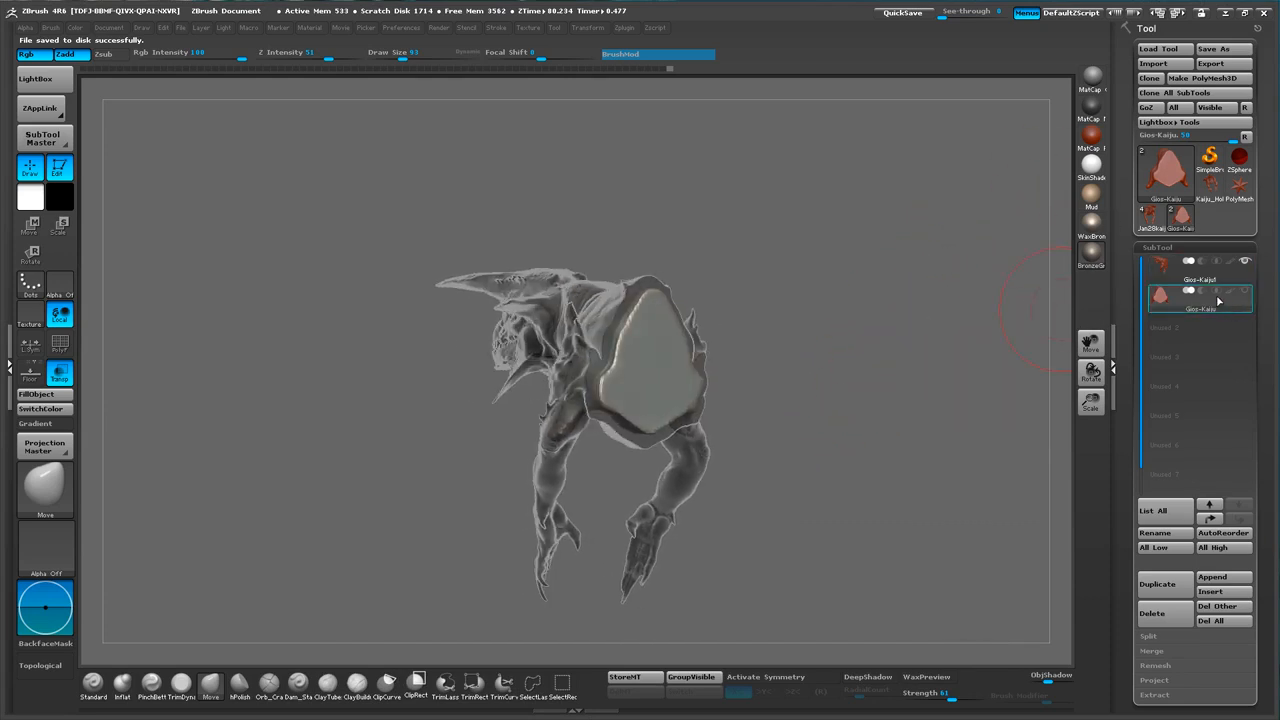
- Compare the polyframe wireframes of the outer kaiju and the inner copy, one subtool at a time
{"action": "left_click", "coordinate": [1175, 268]}
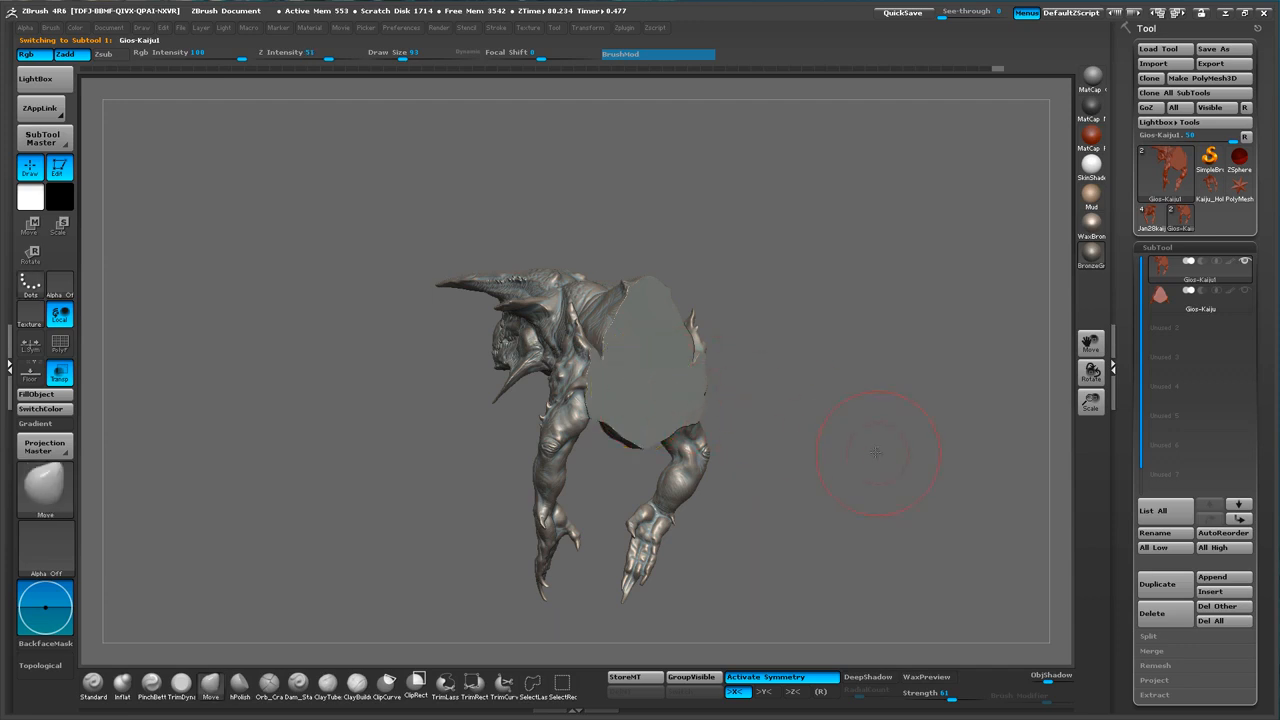
{"action": "left_click_drag", "start_coordinate": [880, 452], "coordinate": [864, 442]}
{"action": "left_click", "coordinate": [68, 350]}
{"action": "left_click_drag", "start_coordinate": [409, 406], "coordinate": [340, 340]}
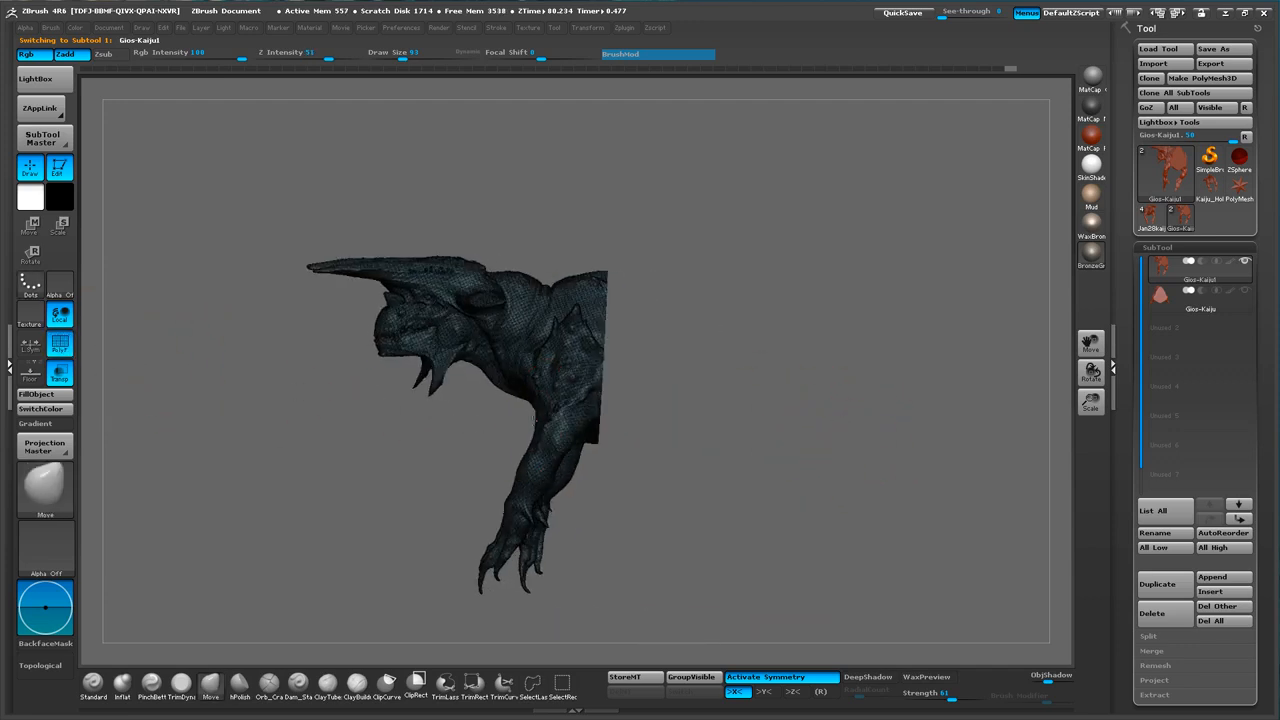
{"action": "left_click", "coordinate": [66, 349]}
{"action": "left_click_drag", "start_coordinate": [768, 396], "coordinate": [1042, 320]}
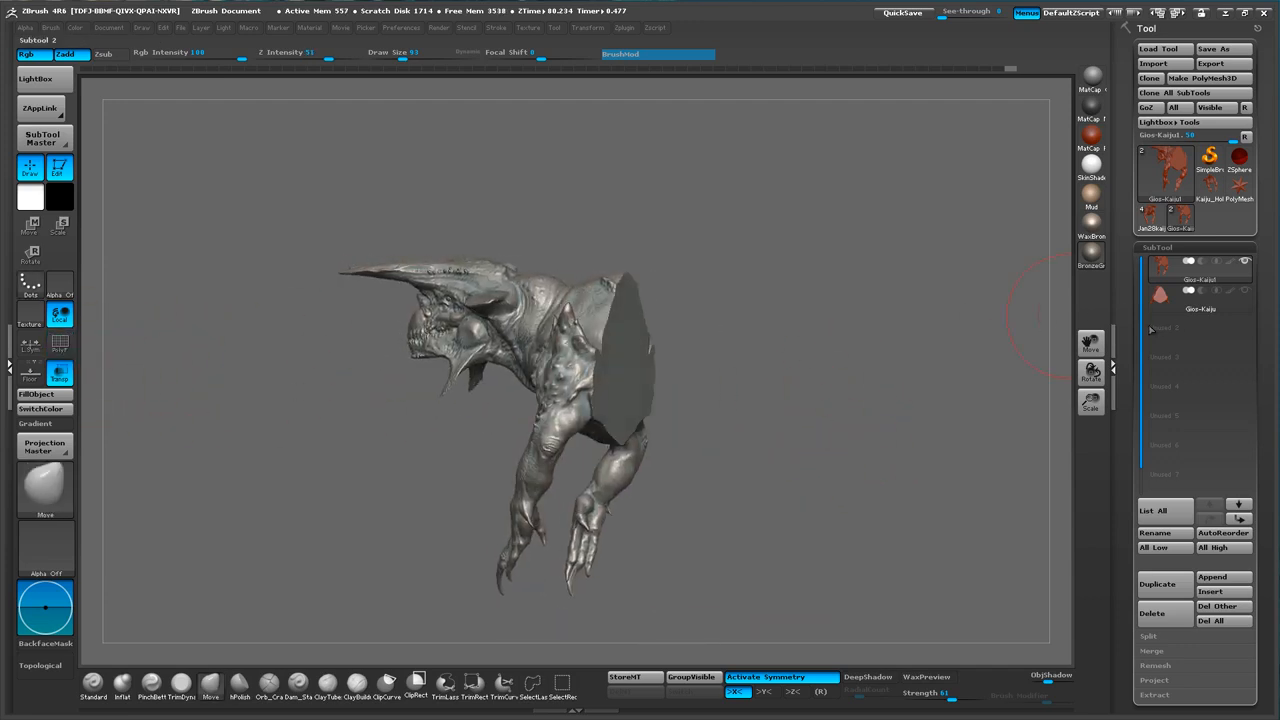
{"action": "left_click", "coordinate": [1165, 302]}
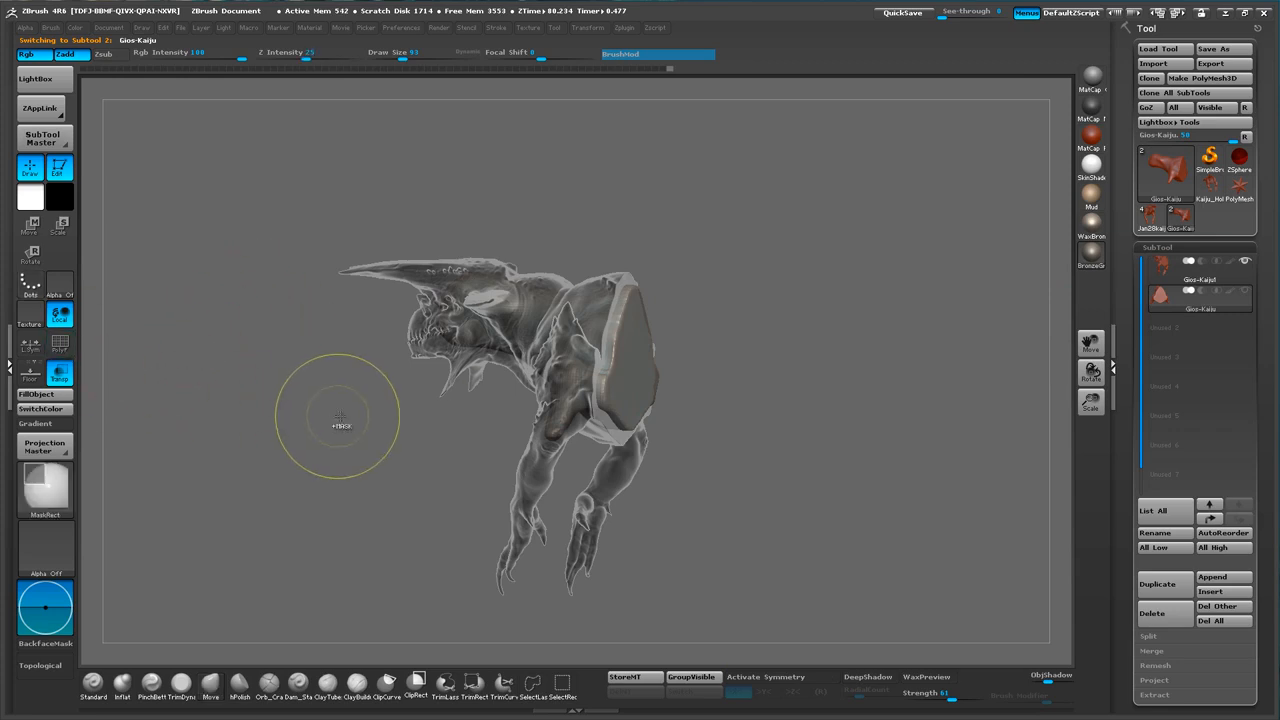
{"action": "left_click_drag", "start_coordinate": [380, 451], "coordinate": [90, 377]}
{"action": "left_click", "coordinate": [60, 345]}
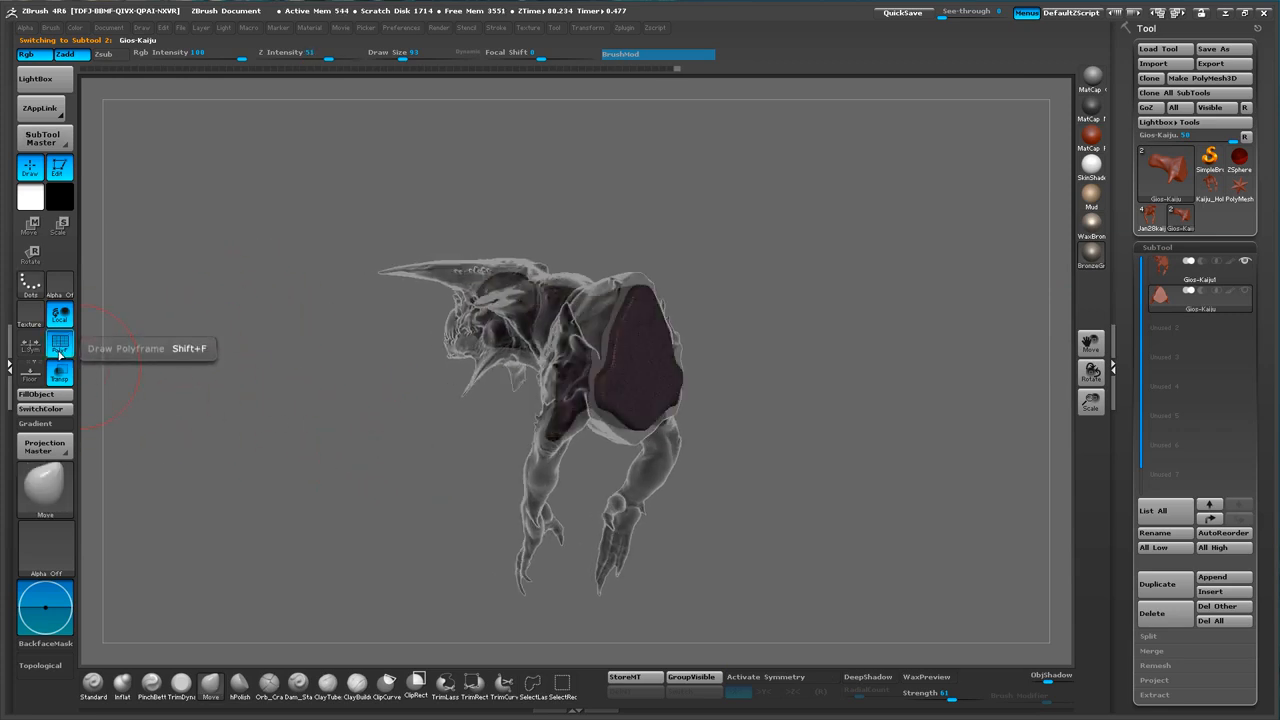
{"action": "left_click", "coordinate": [60, 345]}
- Make the outer kaiju the active subtool and set the inner copy to subtraction mode
{"action": "left_click", "coordinate": [1156, 285]}
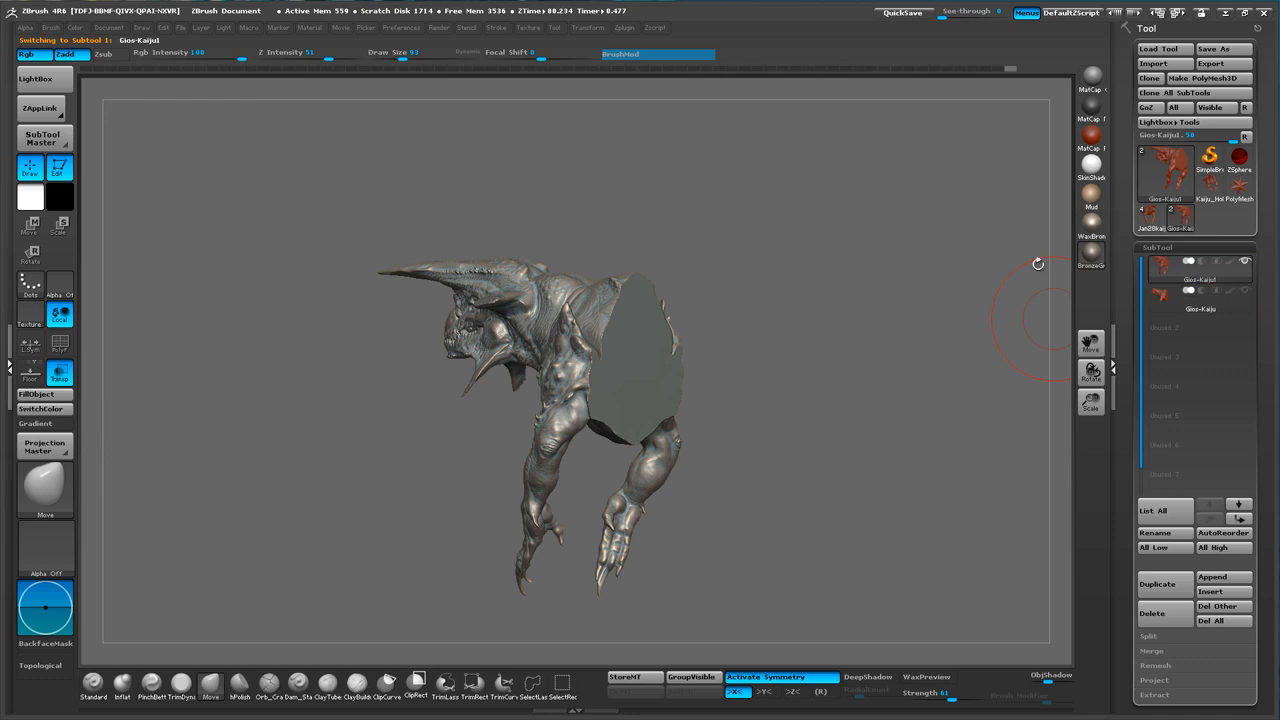
{"action": "mouse_move", "coordinate": [1196, 293]}
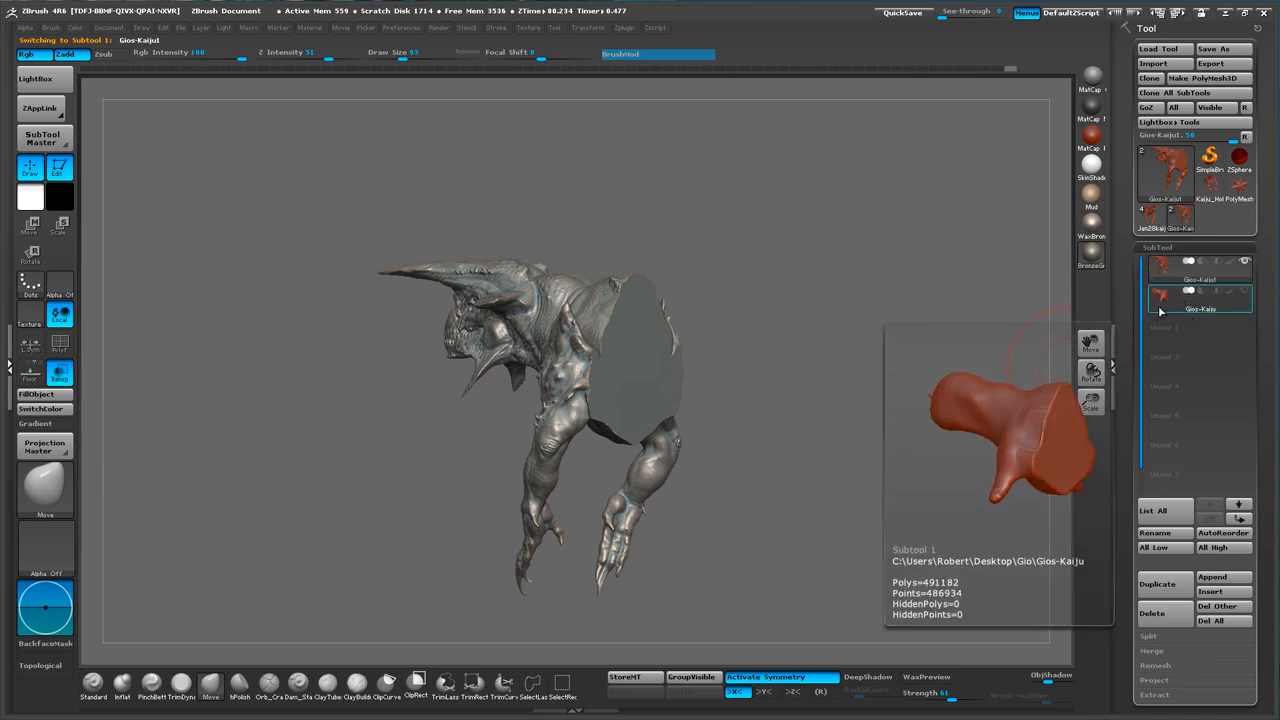
{"action": "left_click", "coordinate": [1201, 293]}
{"action": "left_click_drag", "start_coordinate": [1003, 346], "coordinate": [1143, 347]}
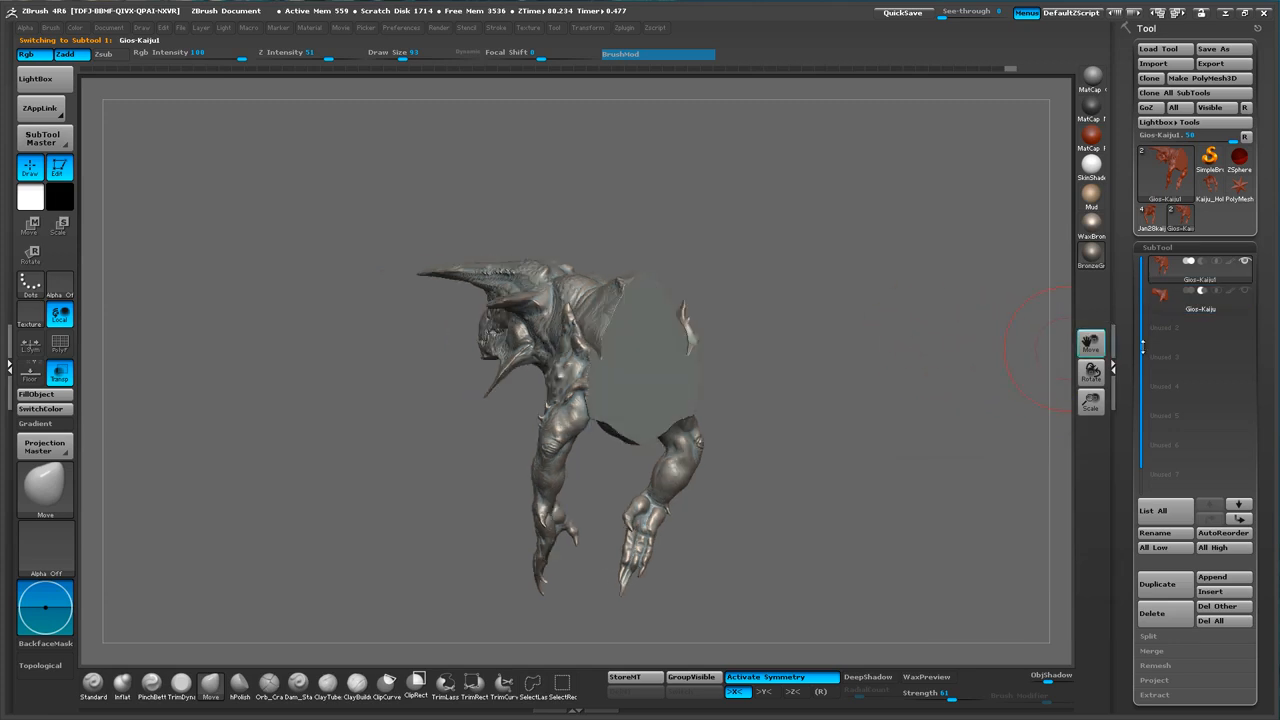
- Merge the outer kaiju down with the inner copy and confirm the operation
{"action": "scroll", "coordinate": [1152, 300], "scroll_direction": "down", "scroll_amount": 5}
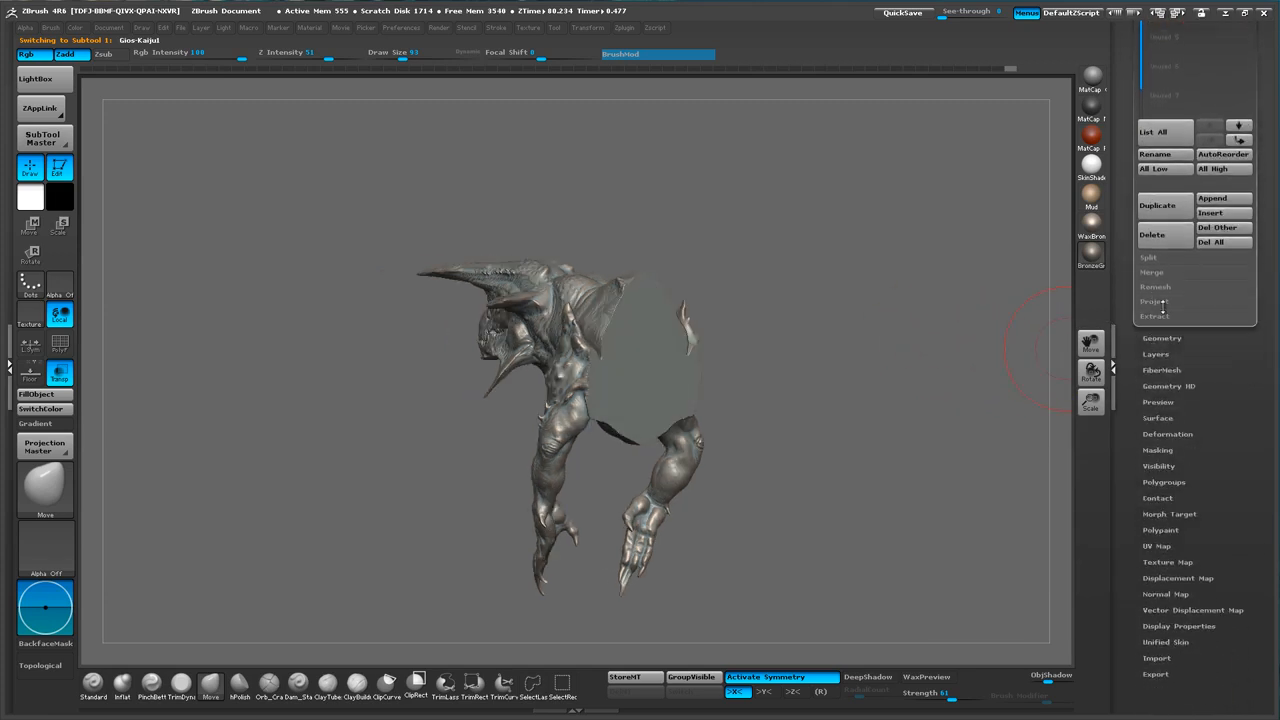
{"action": "left_click", "coordinate": [1152, 272]}
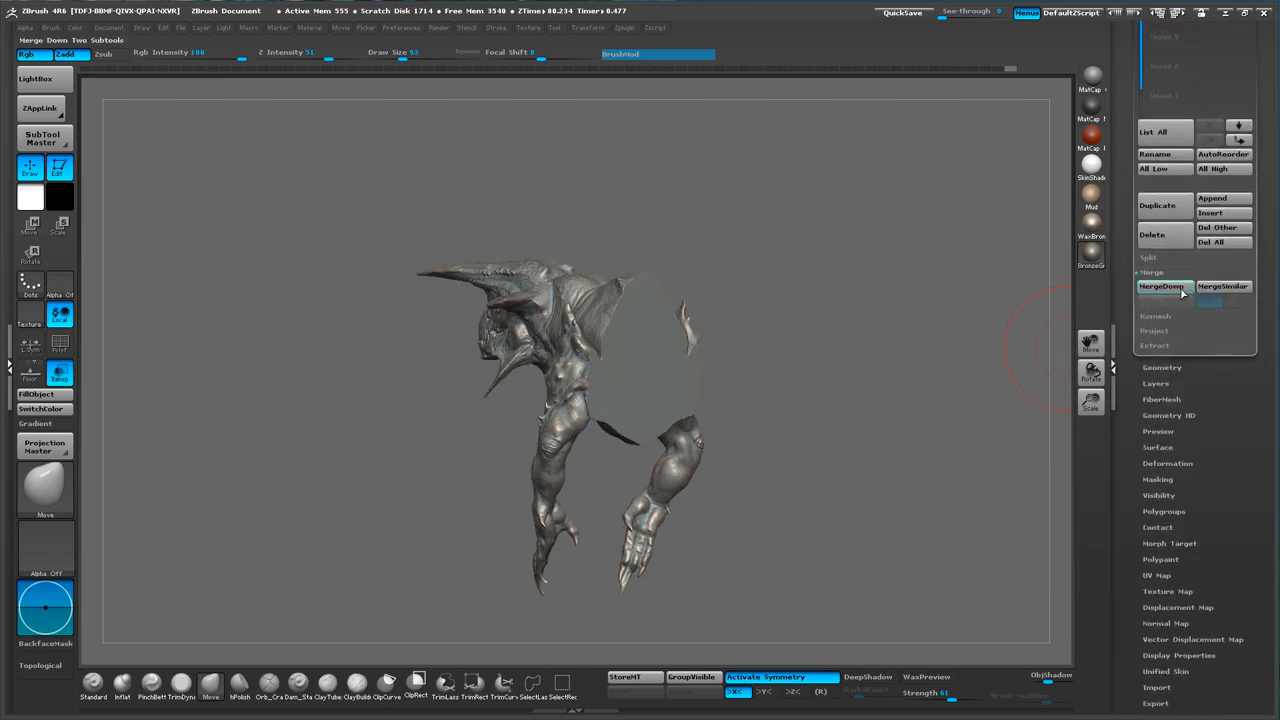
{"action": "left_click", "coordinate": [1160, 287]}
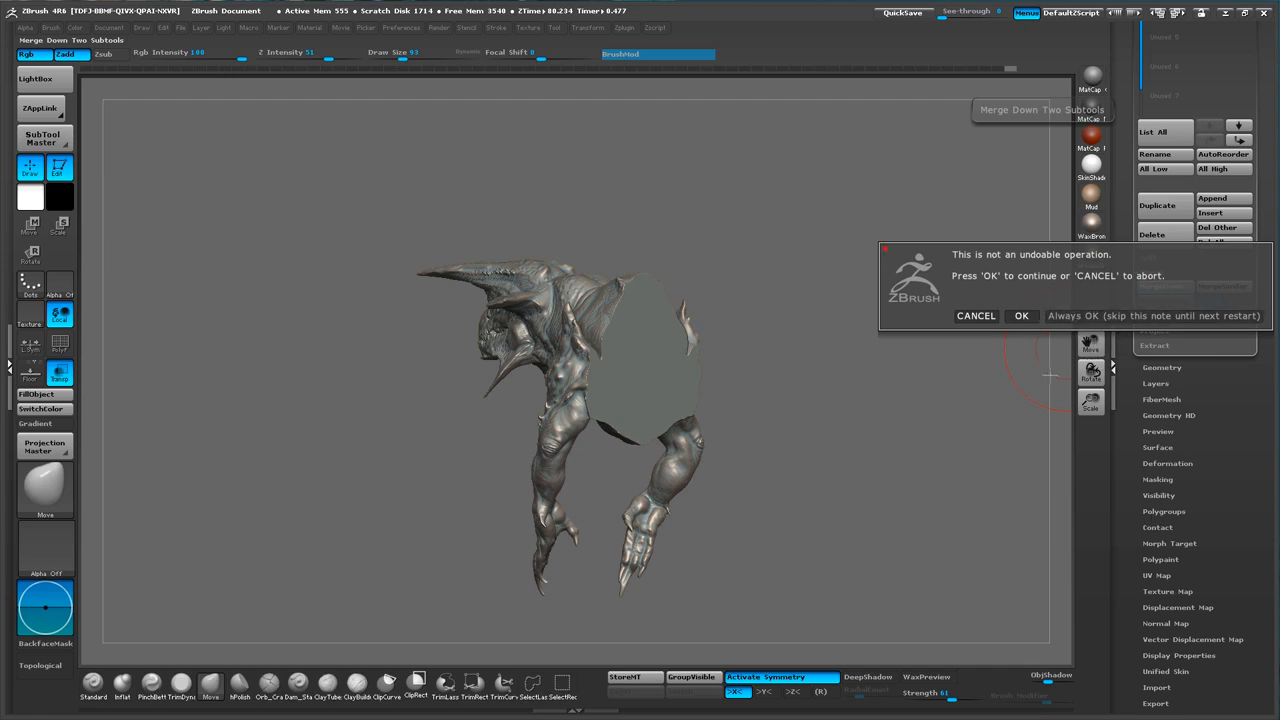
{"action": "left_click", "coordinate": [1058, 316]}
{"action": "left_click_drag", "start_coordinate": [921, 440], "coordinate": [1157, 393]}
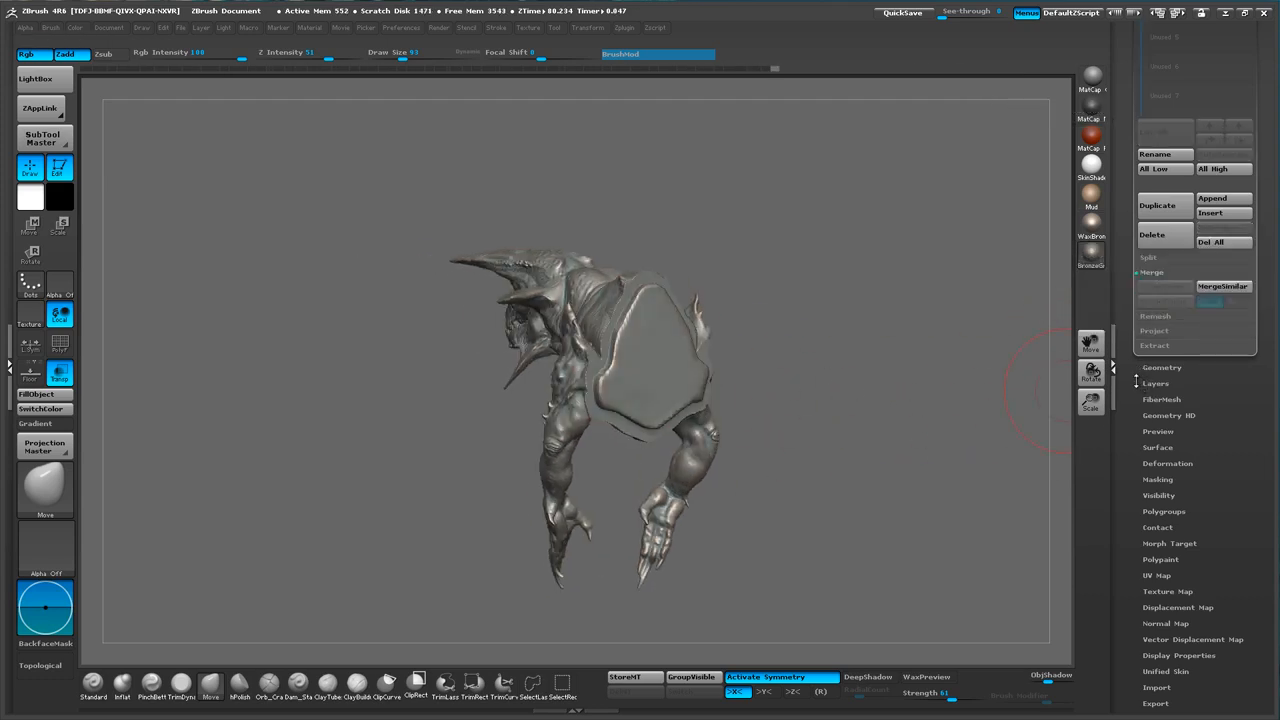
- Remesh the merged kaiju with DynaMesh to subtract the inner copy from the outer body
{"action": "left_click", "coordinate": [1160, 367]}
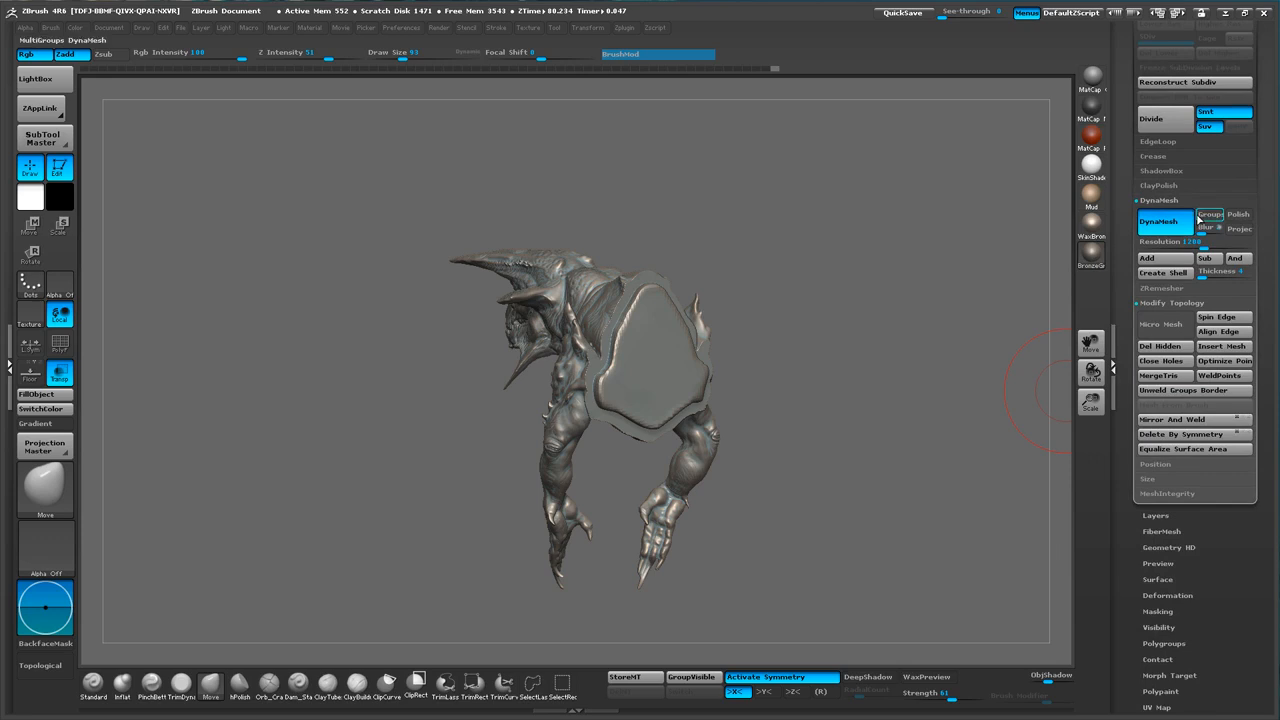
{"action": "left_click_drag", "start_coordinate": [840, 260], "coordinate": [846, 274], "text": "alt"}
{"action": "left_click_drag", "start_coordinate": [915, 194], "coordinate": [850, 288], "text": "ctrl"}
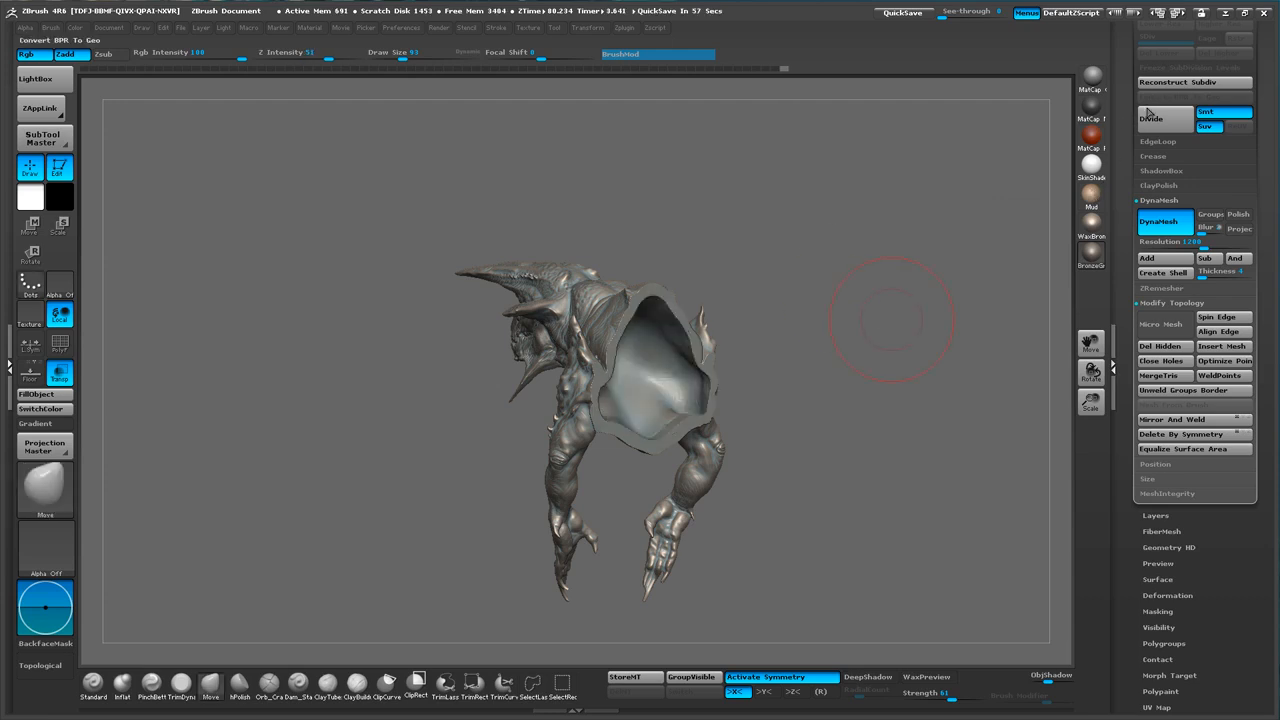
- Turn off symmetry and smooth the rim of the open eye hole with the Smooth brush at draw size 56
{"action": "left_click_drag", "start_coordinate": [886, 271], "coordinate": [895, 345]}
{"action": "left_click_drag", "start_coordinate": [990, 290], "coordinate": [480, 460]}
{"action": "left_click_drag", "start_coordinate": [960, 440], "coordinate": [633, 376]}
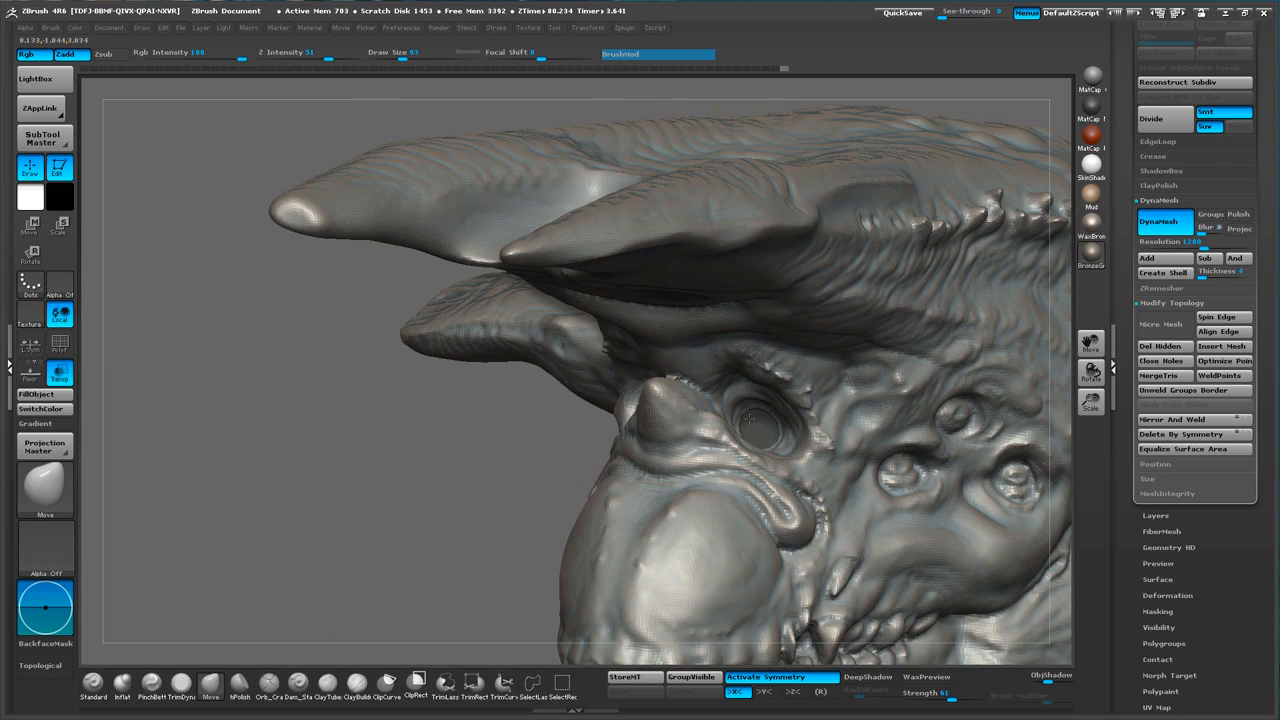
{"action": "left_click_drag", "start_coordinate": [524, 345], "coordinate": [528, 383]}
{"action": "key", "text": "x"}
{"action": "left_click_drag", "start_coordinate": [440, 450], "coordinate": [715, 436]}
{"action": "right_click_drag", "start_coordinate": [590, 427], "coordinate": [625, 440]}
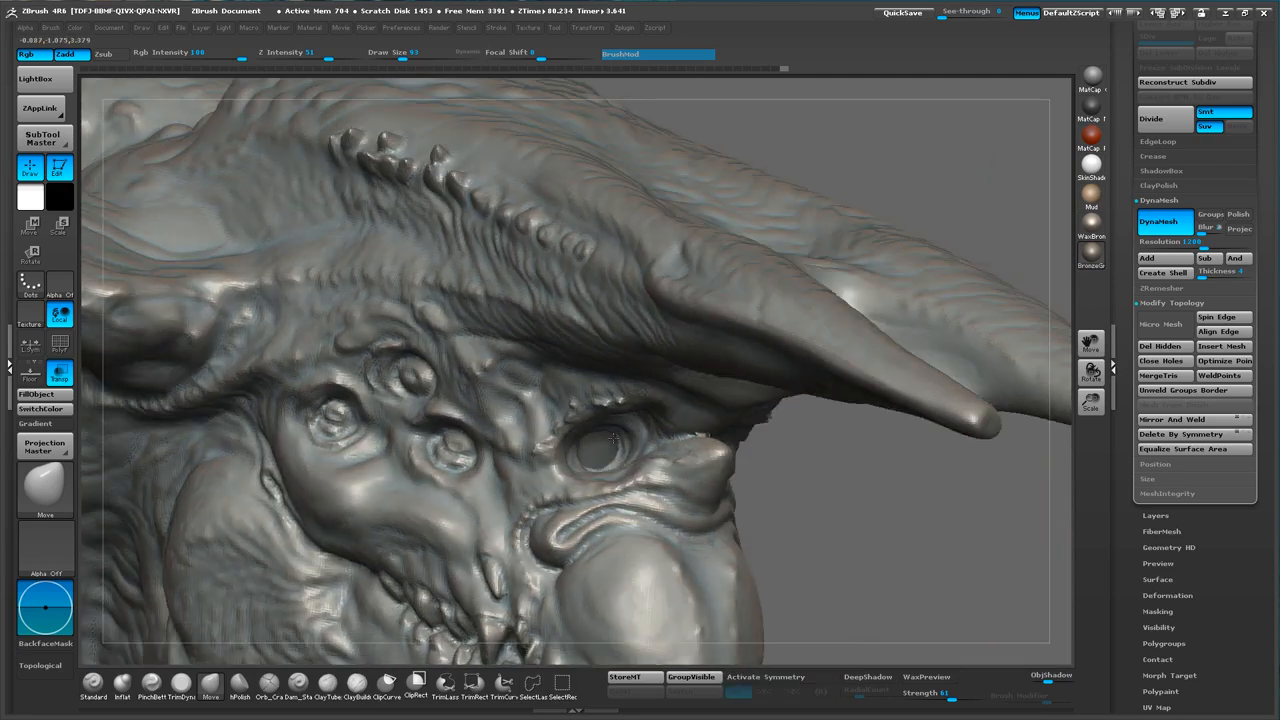
{"action": "right_click_drag", "start_coordinate": [600, 350], "coordinate": [583, 422], "text": "alt"}
{"action": "key", "text": "shift"}
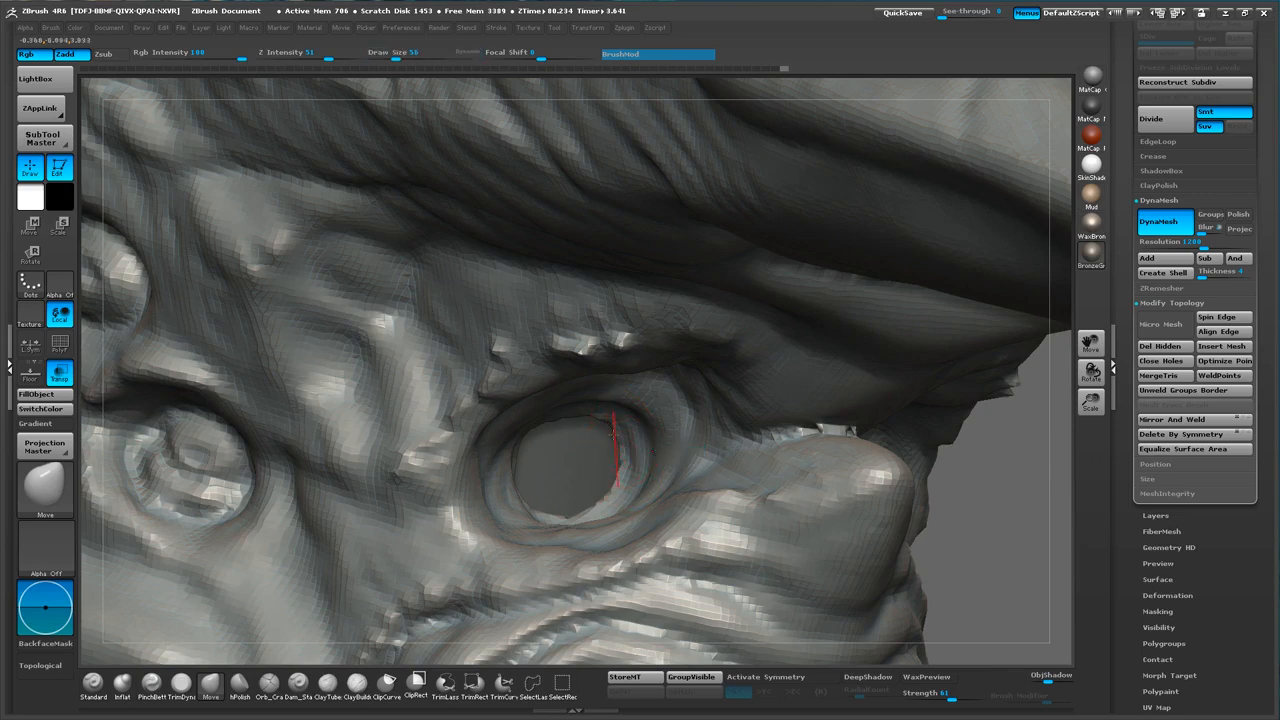
{"action": "left_click_drag", "start_coordinate": [637, 446], "coordinate": [638, 462], "text": "shift"}
{"action": "mouse_move", "coordinate": [636, 455]}
{"action": "right_mouse_down"}
{"action": "mouse_move", "coordinate": [636, 362]}
{"action": "mouse_move", "coordinate": [535, 425]}
{"action": "mouse_move", "coordinate": [580, 418]}
{"action": "mouse_move", "coordinate": [588, 472]}
{"action": "mouse_move", "coordinate": [560, 500]}
{"action": "right_mouse_up"}
{"action": "key", "text": "shift"}
{"action": "left_click_drag", "start_coordinate": [518, 518], "coordinate": [534, 506], "text": "shift"}
{"action": "mouse_move", "coordinate": [534, 506]}
{"action": "right_mouse_down"}
{"action": "mouse_move", "coordinate": [565, 494]}
{"action": "mouse_move", "coordinate": [486, 594]}
{"action": "mouse_move", "coordinate": [749, 406]}
{"action": "mouse_move", "coordinate": [794, 477]}
{"action": "mouse_move", "coordinate": [745, 453]}
{"action": "mouse_move", "coordinate": [737, 429]}
{"action": "mouse_move", "coordinate": [926, 354]}
{"action": "mouse_move", "coordinate": [871, 336]}
{"action": "mouse_move", "coordinate": [780, 400]}
{"action": "mouse_move", "coordinate": [586, 391]}
{"action": "mouse_move", "coordinate": [545, 352]}
{"action": "mouse_move", "coordinate": [518, 378]}
{"action": "right_mouse_up"}
- Examine the cavity through the cut base, isolate its inner surface to check the shape, and show the whole kaiju again
{"action": "right_click_drag", "start_coordinate": [830, 322], "coordinate": [789, 330]}
{"action": "right_click_drag", "start_coordinate": [690, 162], "coordinate": [611, 286]}
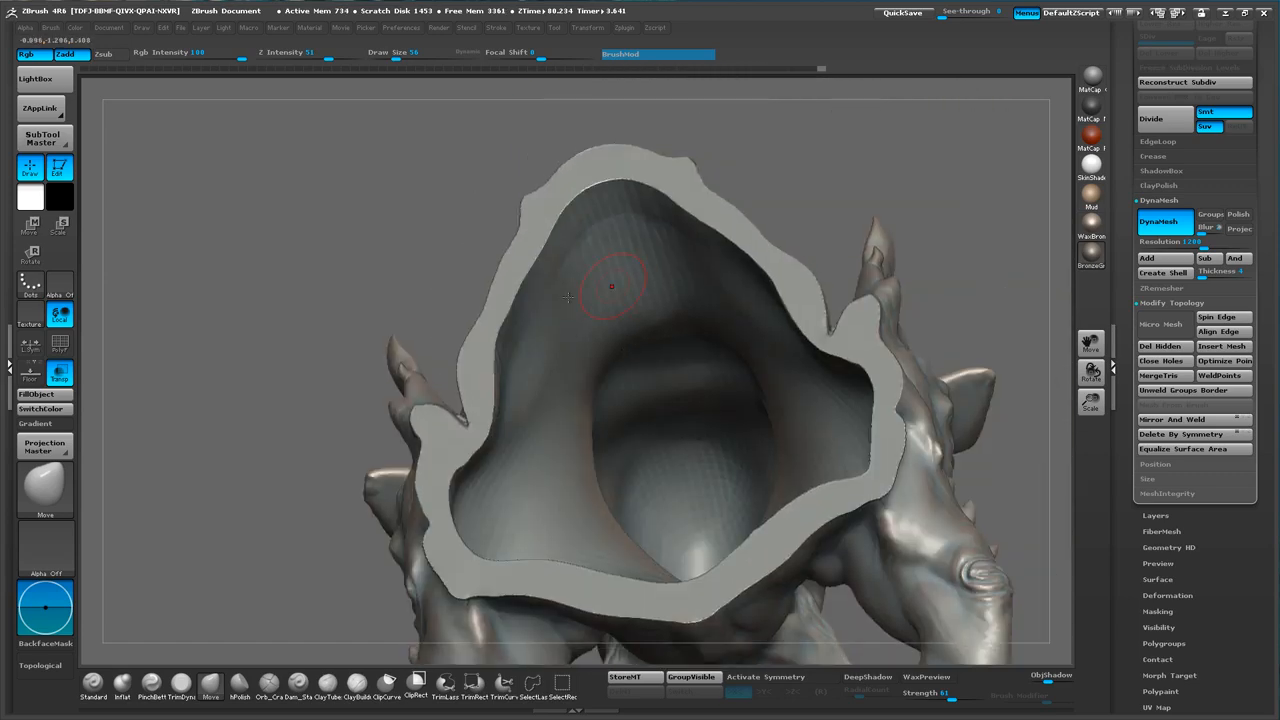
{"action": "mouse_move", "coordinate": [830, 504]}
{"action": "right_mouse_down"}
{"action": "mouse_move", "coordinate": [806, 452]}
{"action": "mouse_move", "coordinate": [730, 385]}
{"action": "mouse_move", "coordinate": [835, 454]}
{"action": "mouse_move", "coordinate": [737, 347]}
{"action": "mouse_move", "coordinate": [765, 342]}
{"action": "mouse_move", "coordinate": [680, 408]}
{"action": "mouse_move", "coordinate": [671, 355]}
{"action": "mouse_move", "coordinate": [690, 374]}
{"action": "mouse_move", "coordinate": [682, 364]}
{"action": "right_mouse_up"}
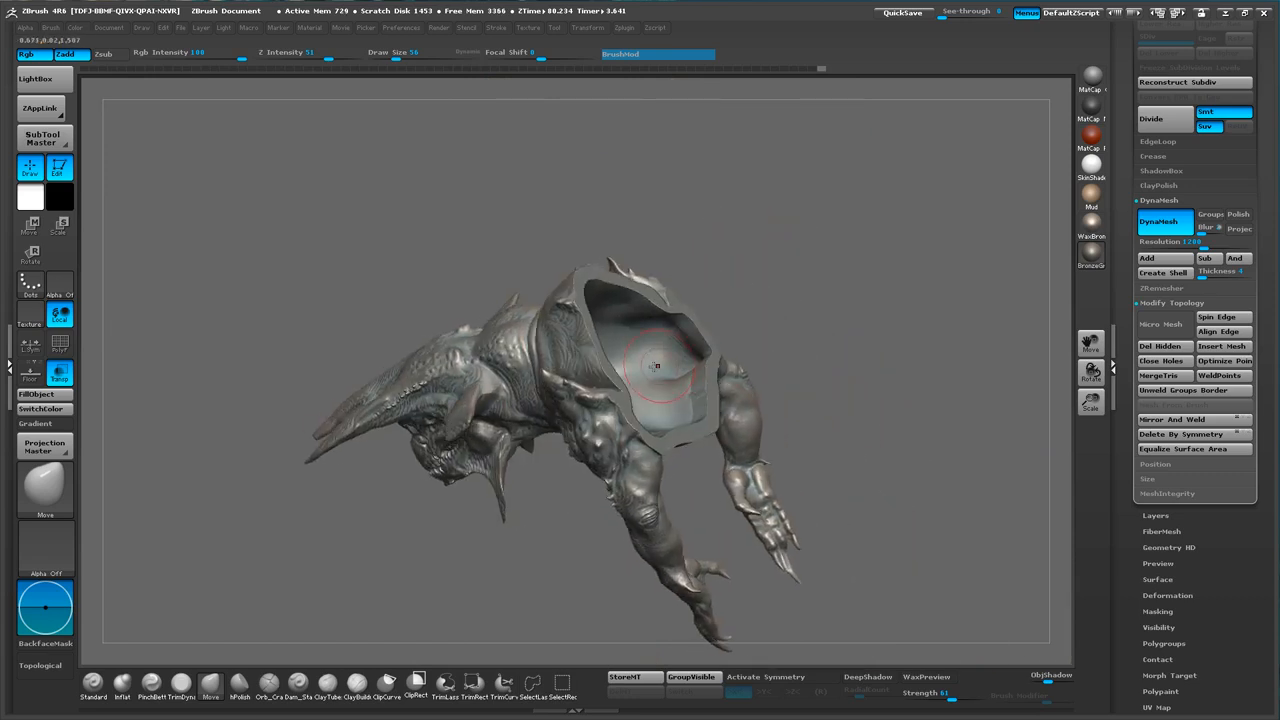
{"action": "left_click", "coordinate": [661, 364], "text": "ctrl+shift"}
{"action": "right_click_drag", "start_coordinate": [811, 328], "coordinate": [810, 360]}
{"action": "mouse_move", "coordinate": [746, 466]}
{"action": "right_mouse_down", "text": "ctrl"}
{"action": "mouse_move", "coordinate": [834, 534]}
{"action": "mouse_move", "coordinate": [883, 371]}
{"action": "mouse_move", "coordinate": [897, 389]}
{"action": "mouse_move", "coordinate": [573, 428]}
{"action": "mouse_move", "coordinate": [610, 258]}
{"action": "right_mouse_up", "text": "ctrl"}
{"action": "left_click_drag", "start_coordinate": [1123, 156], "coordinate": [1123, 360]}
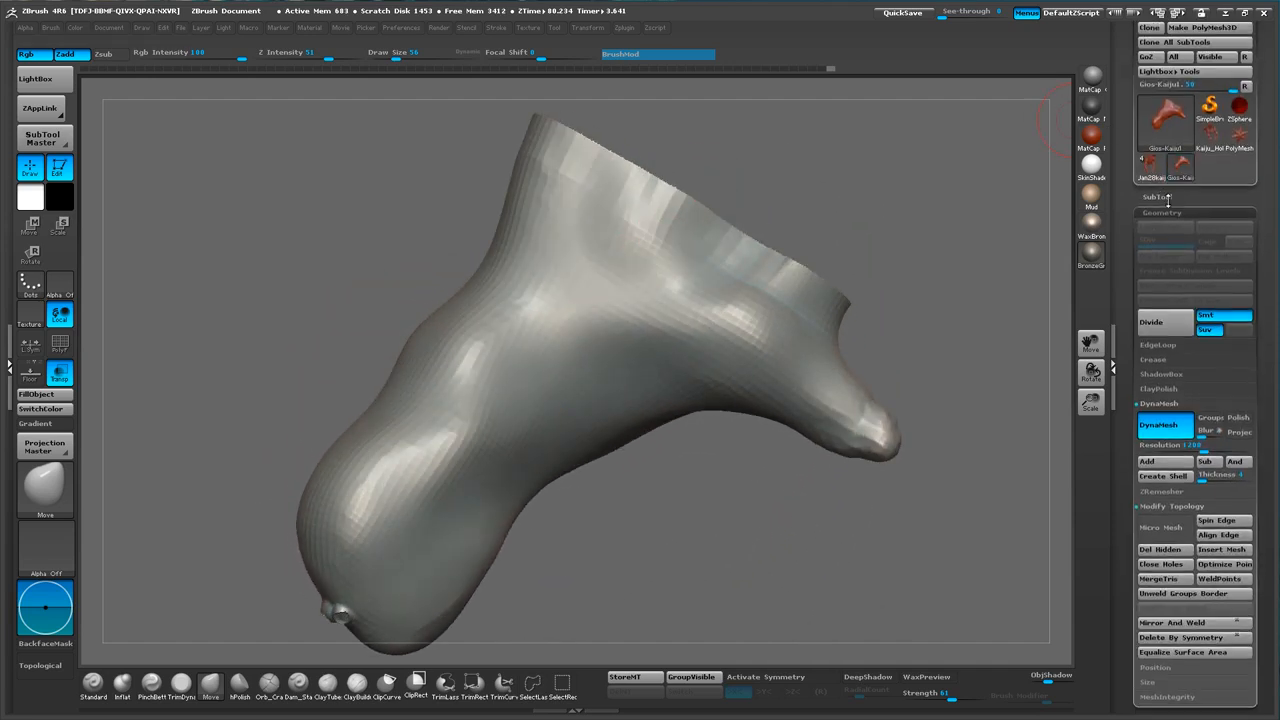
{"action": "left_click", "coordinate": [1166, 198]}
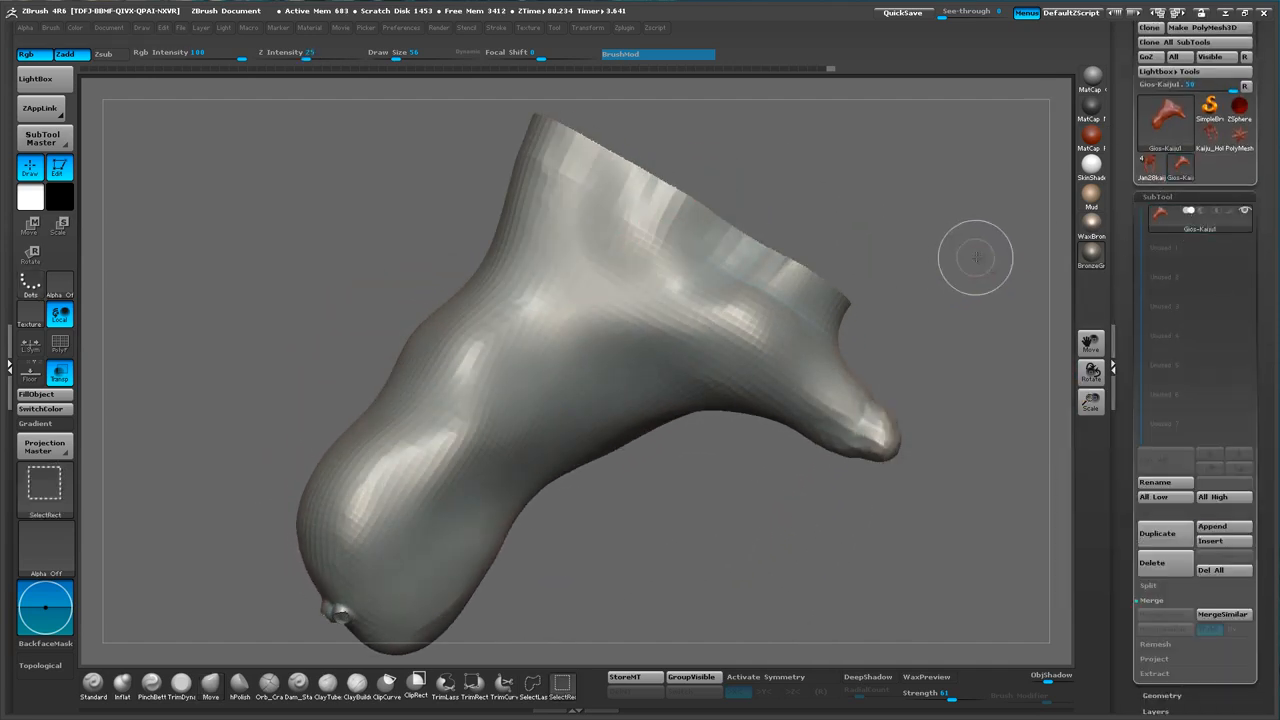
{"action": "key", "text": "d"}
{"action": "key", "text": "d"}
- Hide one half of the kaiju from the straight base view and examine the cavity and wall thickness in cross-section
{"action": "left_click_drag", "start_coordinate": [905, 256], "coordinate": [659, 241]}
{"action": "left_click_drag", "start_coordinate": [775, 395], "coordinate": [730, 392], "text": "shift"}
{"action": "left_click_drag", "start_coordinate": [793, 269], "coordinate": [708, 278], "text": "alt"}
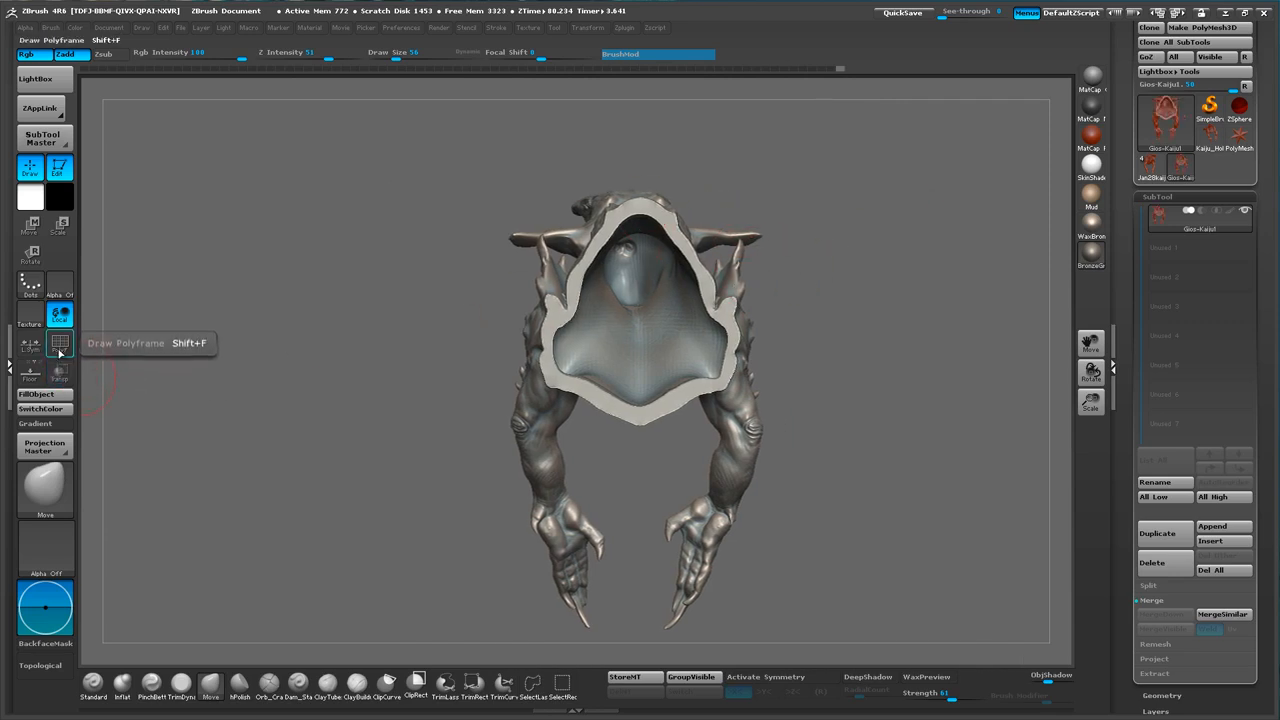
{"action": "left_click_drag", "start_coordinate": [423, 277], "coordinate": [391, 263], "text": "alt"}
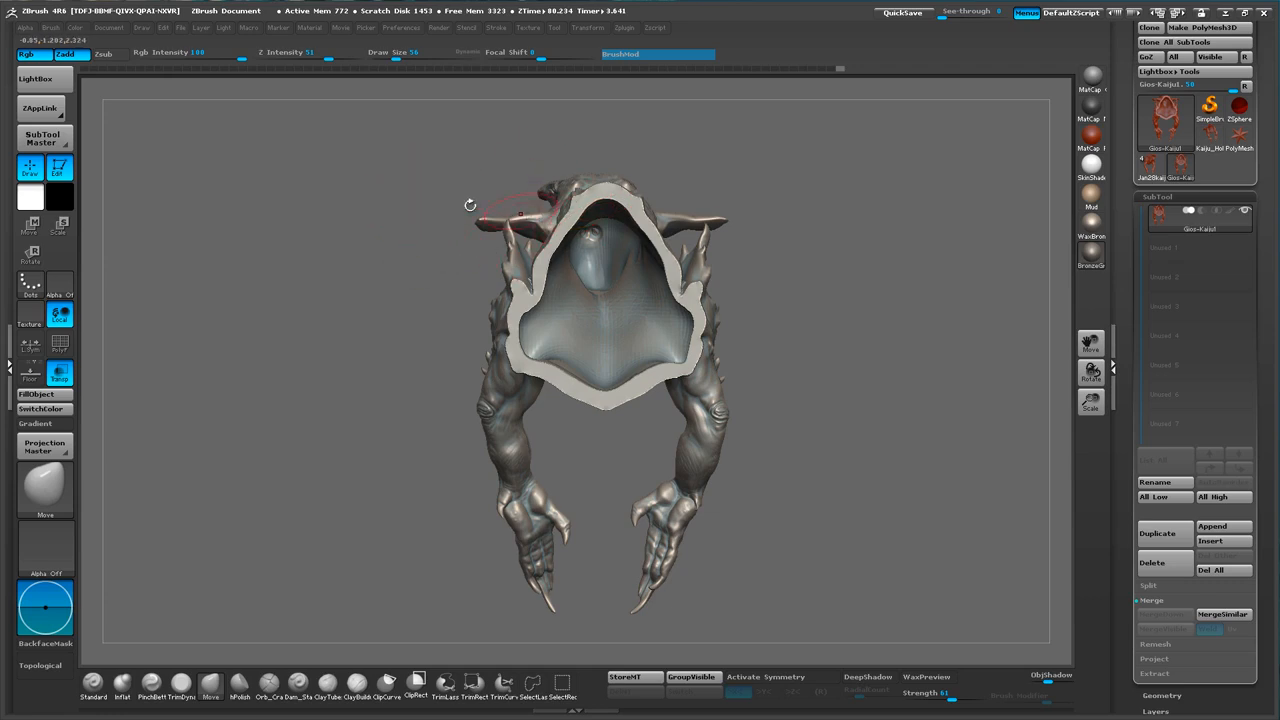
{"action": "left_click_drag", "start_coordinate": [359, 131], "coordinate": [597, 688], "text": "ctrl+shift"}
{"action": "left_click_drag", "start_coordinate": [743, 449], "coordinate": [880, 334]}
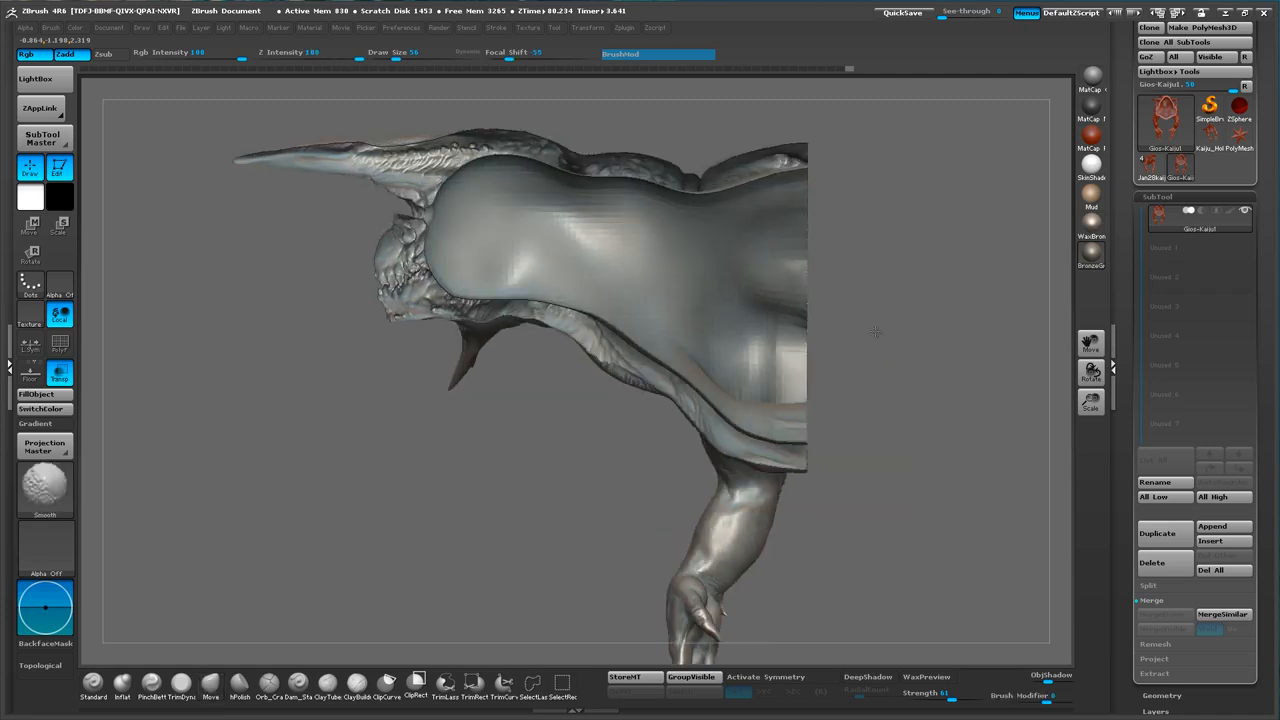
{"action": "left_click_drag", "start_coordinate": [444, 221], "coordinate": [792, 287], "text": "alt"}
{"action": "right_click_drag", "start_coordinate": [633, 425], "coordinate": [637, 266], "text": "alt"}
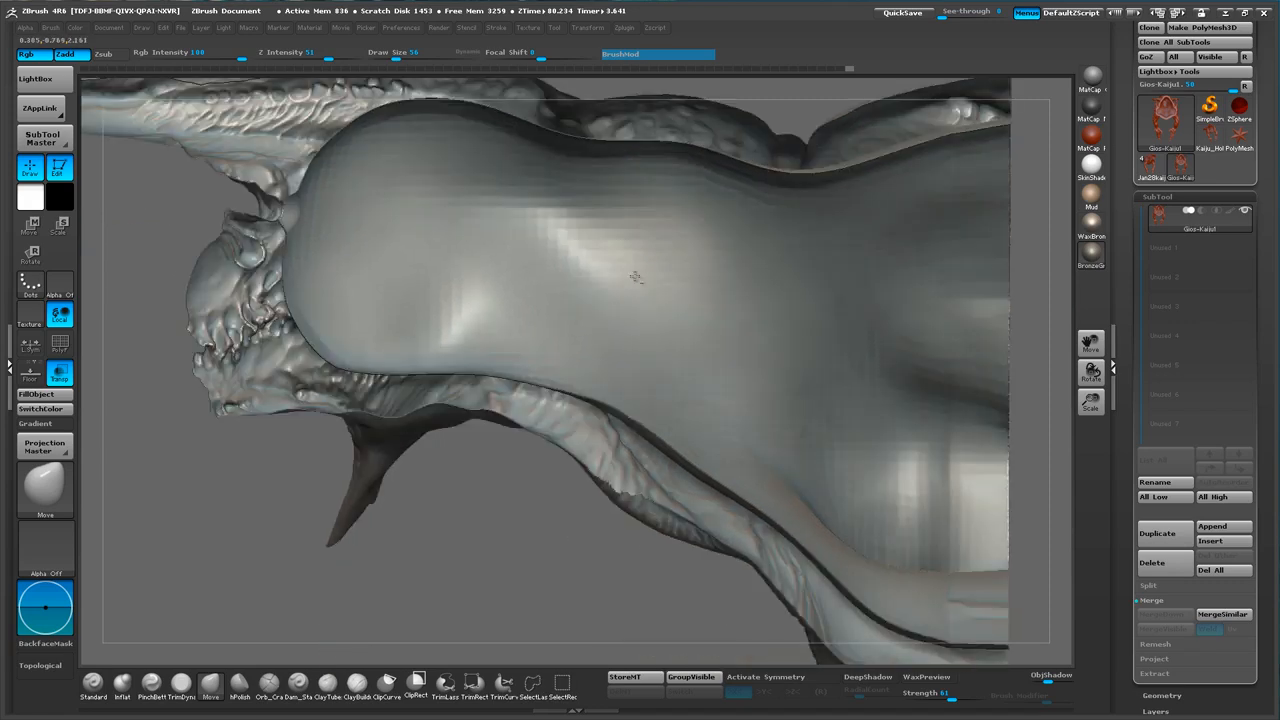